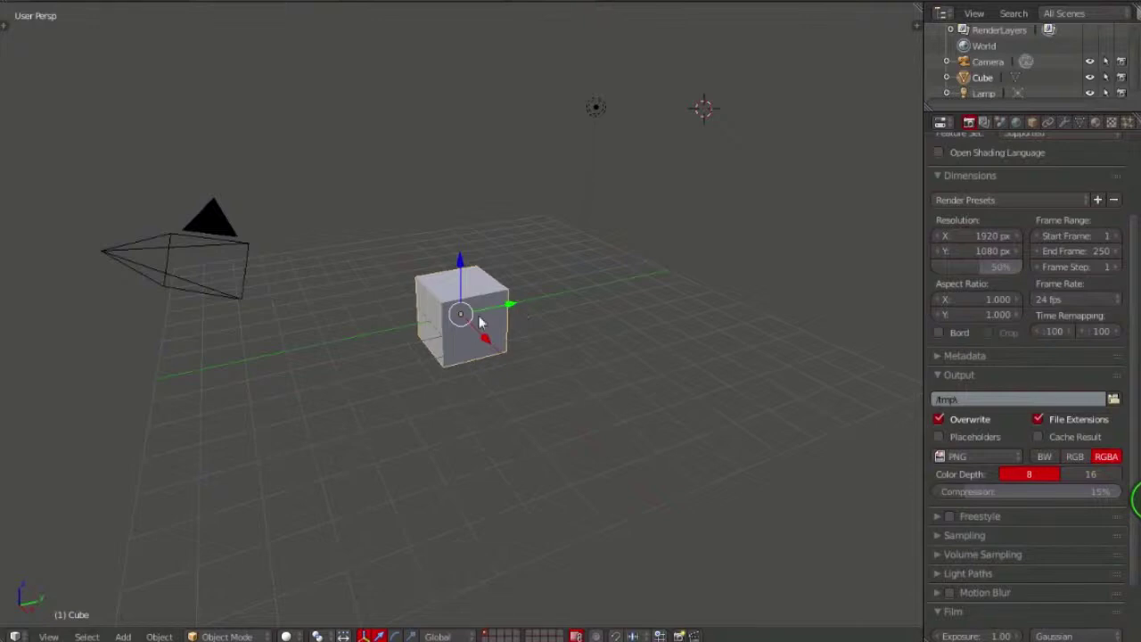
Delete the default cube, add a plane and scale it up into a large ground plane
key("Delete")
key("shift+a")
left_click(527, 16)
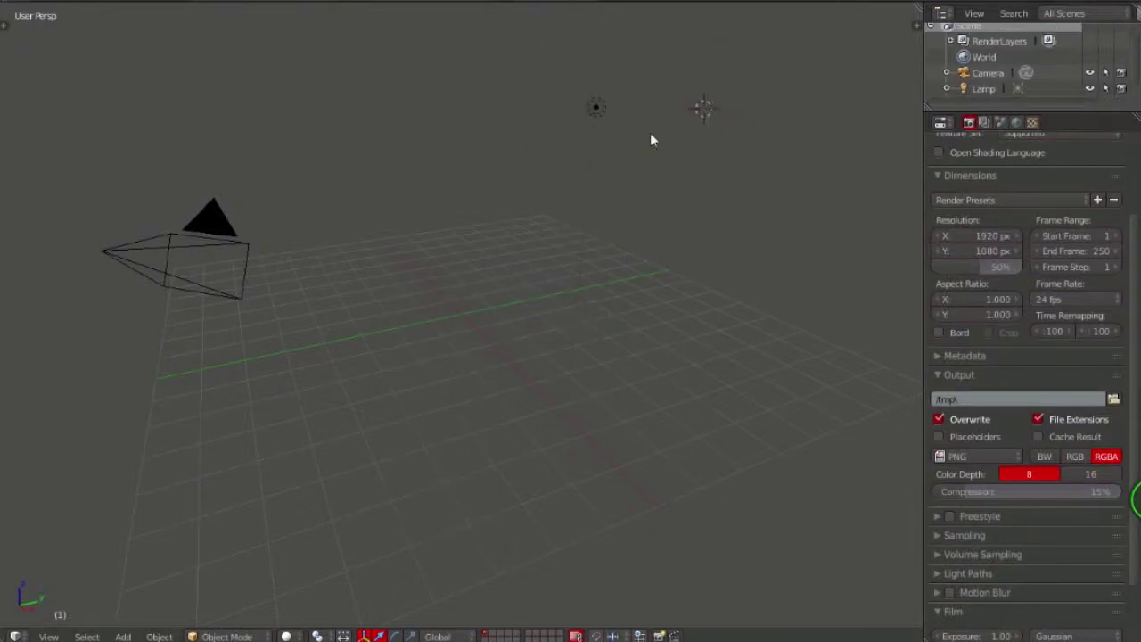
middle_click_drag(651, 140, 560, 343)
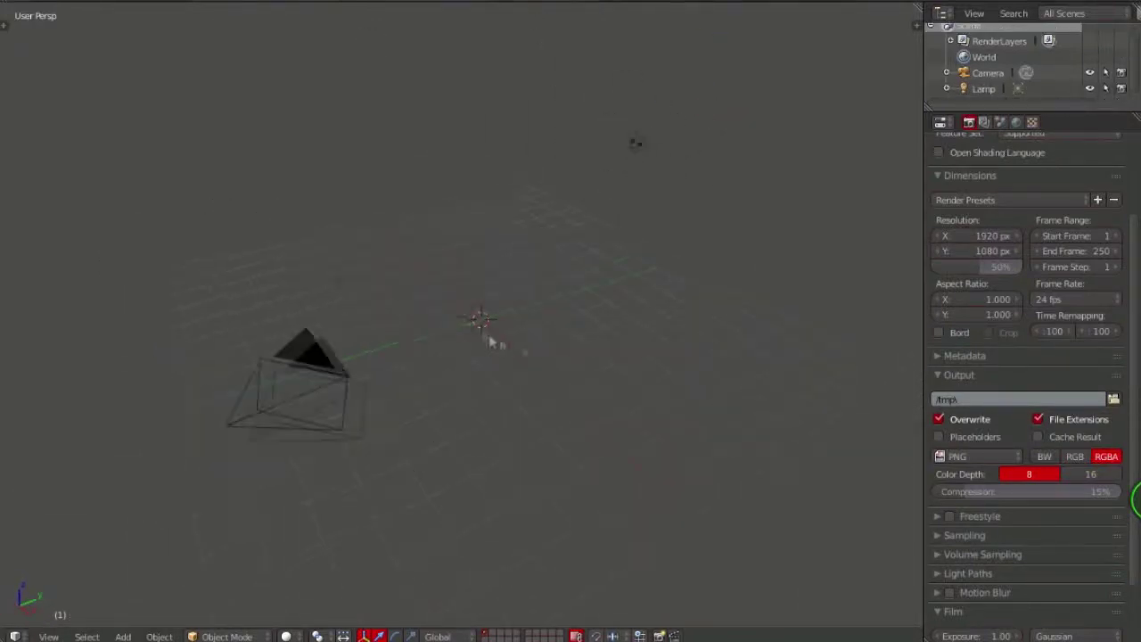
left_click(553, 18)
key("s")
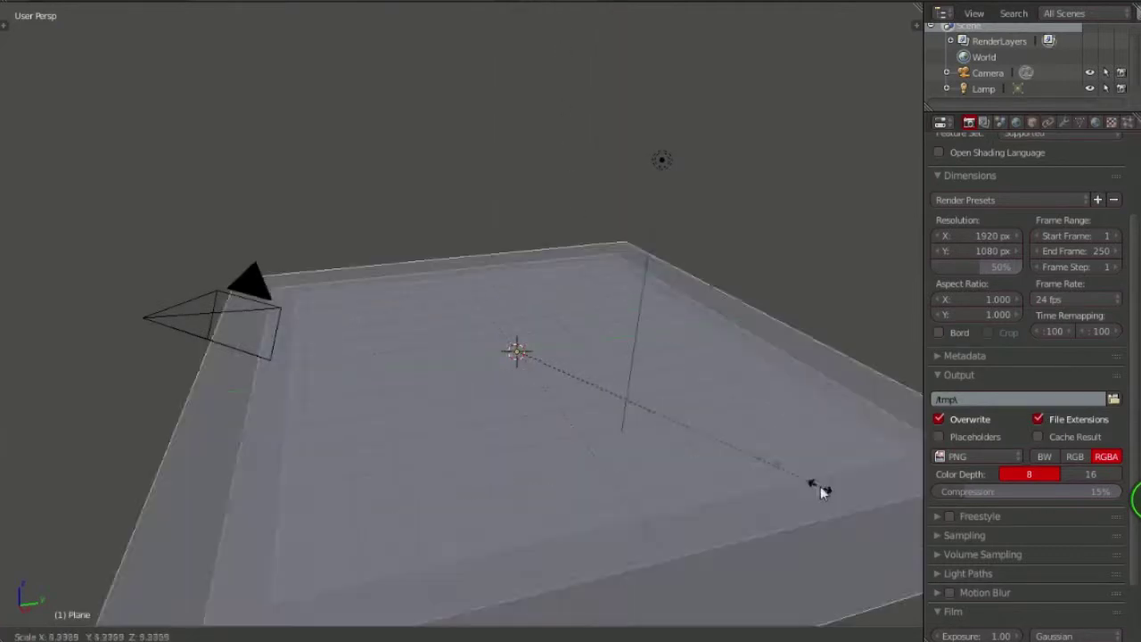
left_click(820, 486)
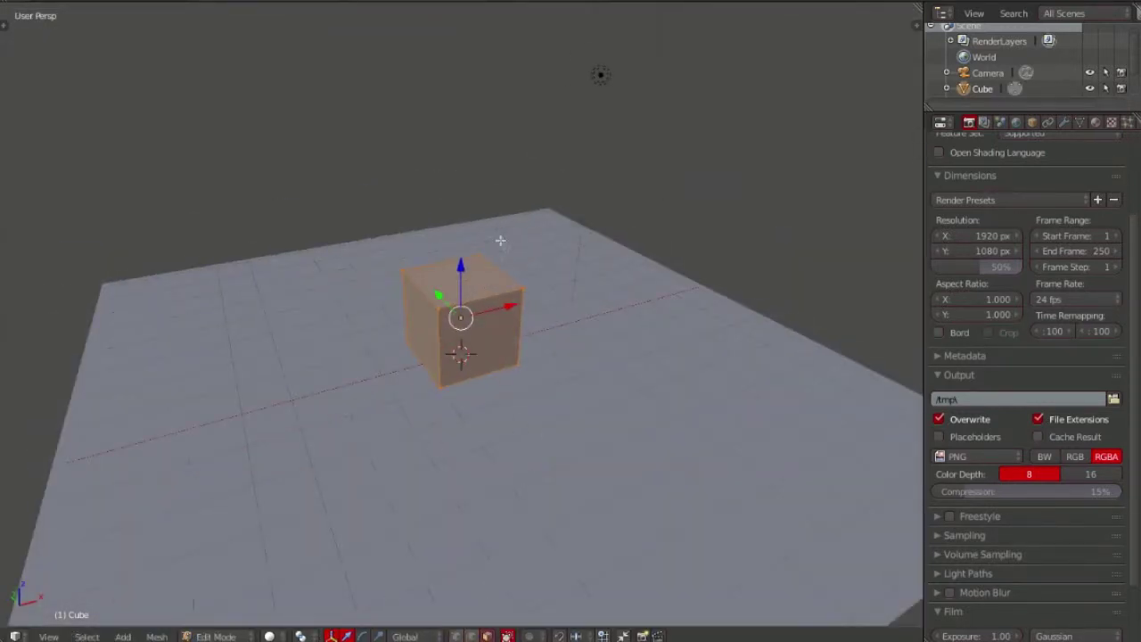
Flatten the cube into a thin slab along Z and scale it along Y
key("s")
key("z")
key("Return")
middle_click_drag(499, 387, 597, 387)
key("s")
key("y")
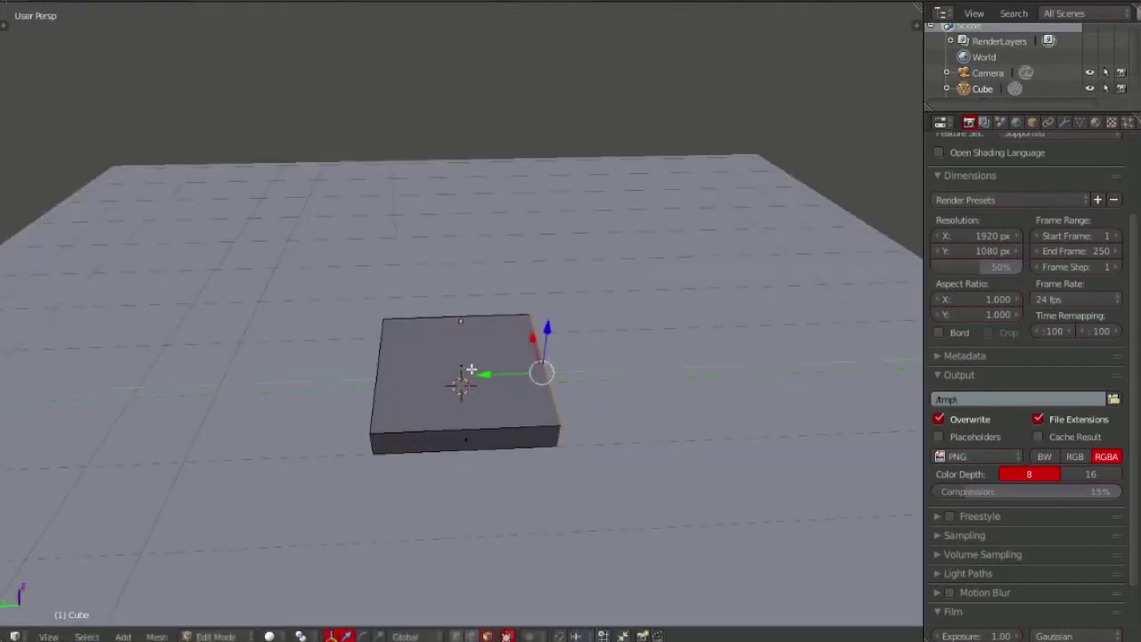
middle_click_drag(449, 344, 484, 184)
Extrude the slab's top face slightly and scale the selection along Y
key("e")
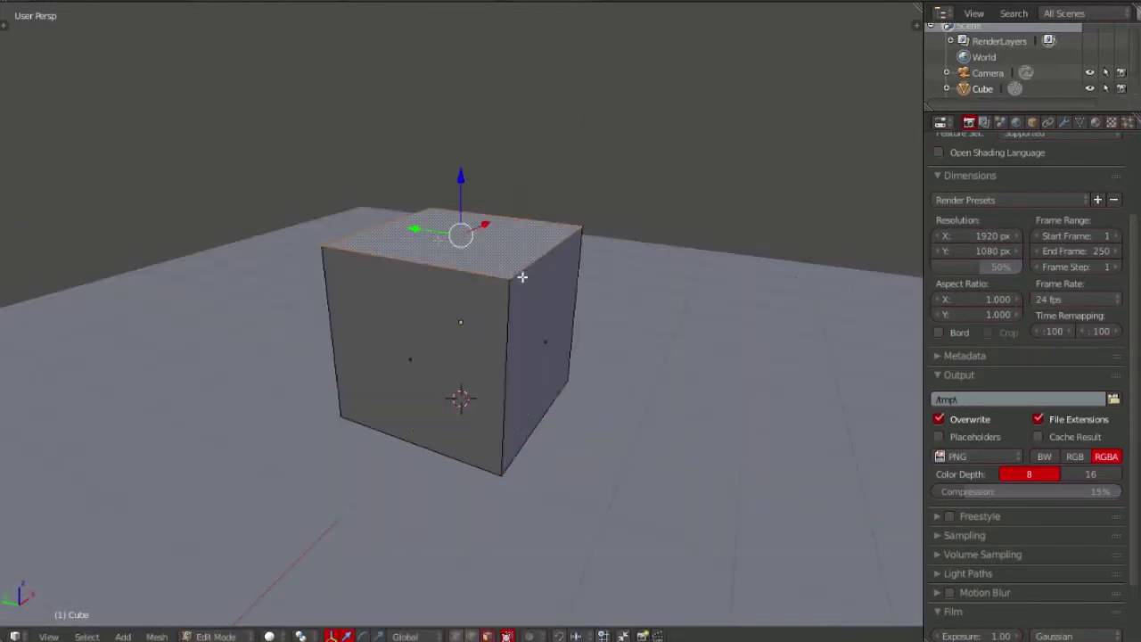
left_click(448, 323)
middle_click_drag(448, 323, 427, 393)
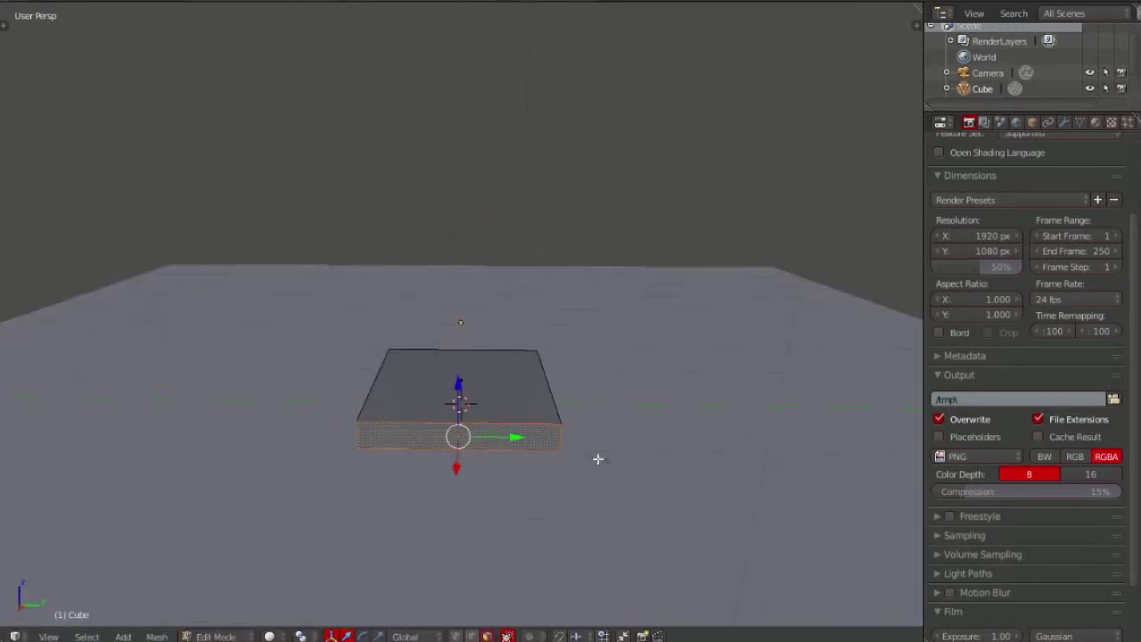
key("s")
key("y")
left_click(562, 443)
Return to Object Mode and inspect the slab from the front view with the tool shelf
key("Tab")
mouse_move(612, 272)
middle_mouse_down()
mouse_move(601, 364)
mouse_move(547, 290)
middle_mouse_up()
key("KP_1")
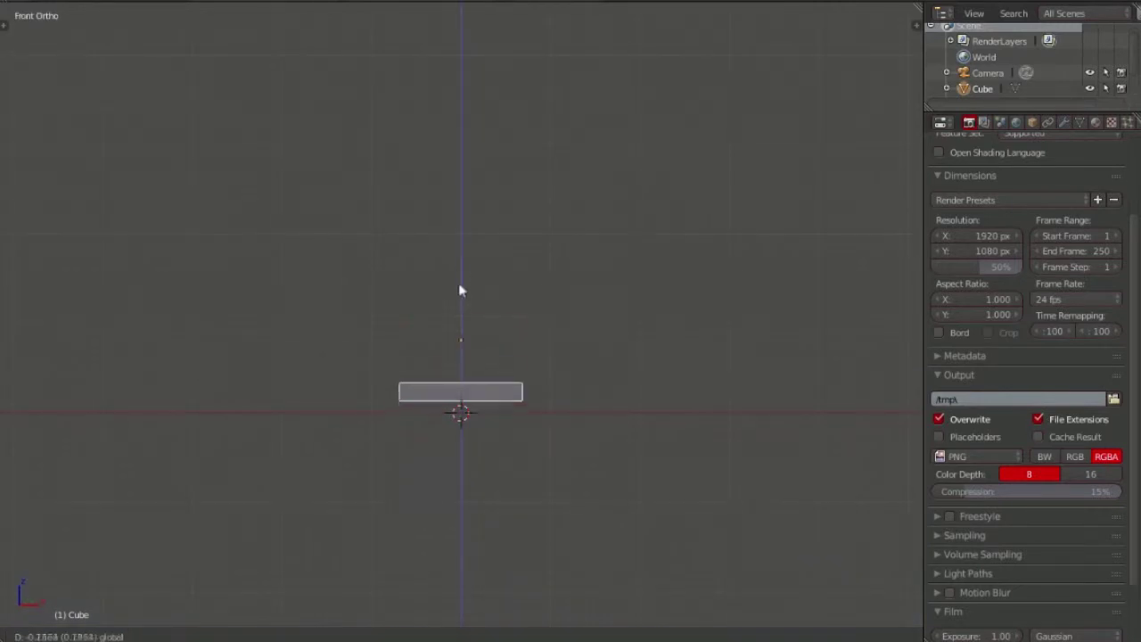
middle_click_drag(456, 294, 579, 395)
scroll(579, 395, "down", 4)
mouse_move(433, 348)
middle_mouse_down()
mouse_move(428, 374)
mouse_move(464, 402)
middle_mouse_up()
key("t")
scroll(419, 375, "up", 3)
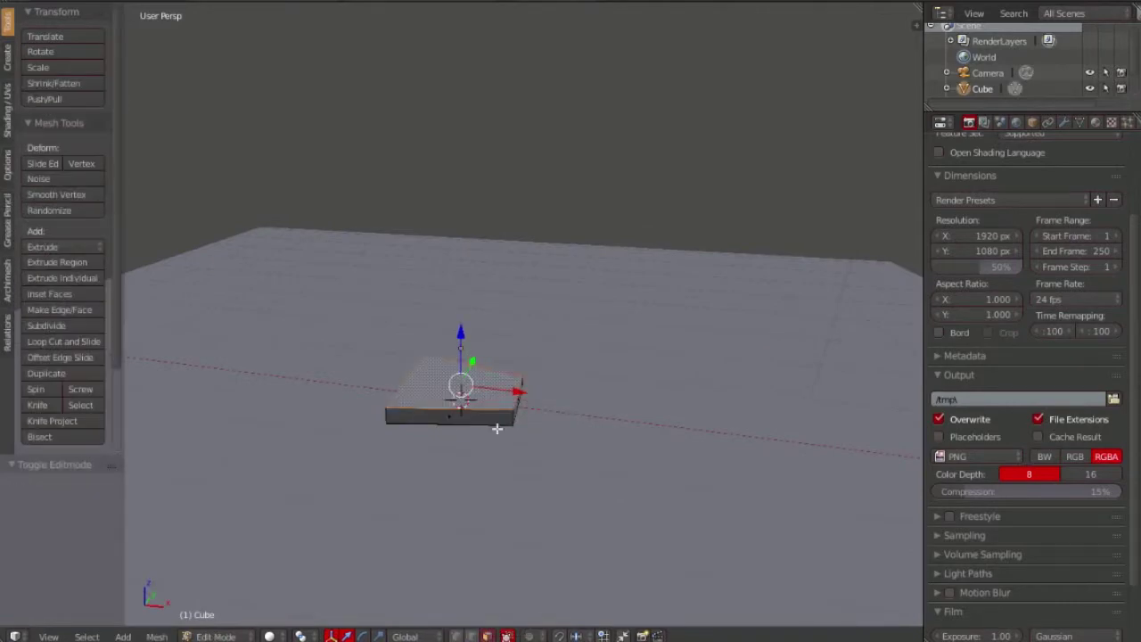
key("ctrl+z")
key("ctrl+z")
key("ctrl+shift+z")
key("ctrl+shift+z")
Scale the slab's top face inward to form an inset top
key("s")
left_click(574, 479)
middle_click_drag(573, 478, 629, 458)
scroll(459, 439, "up", 6)
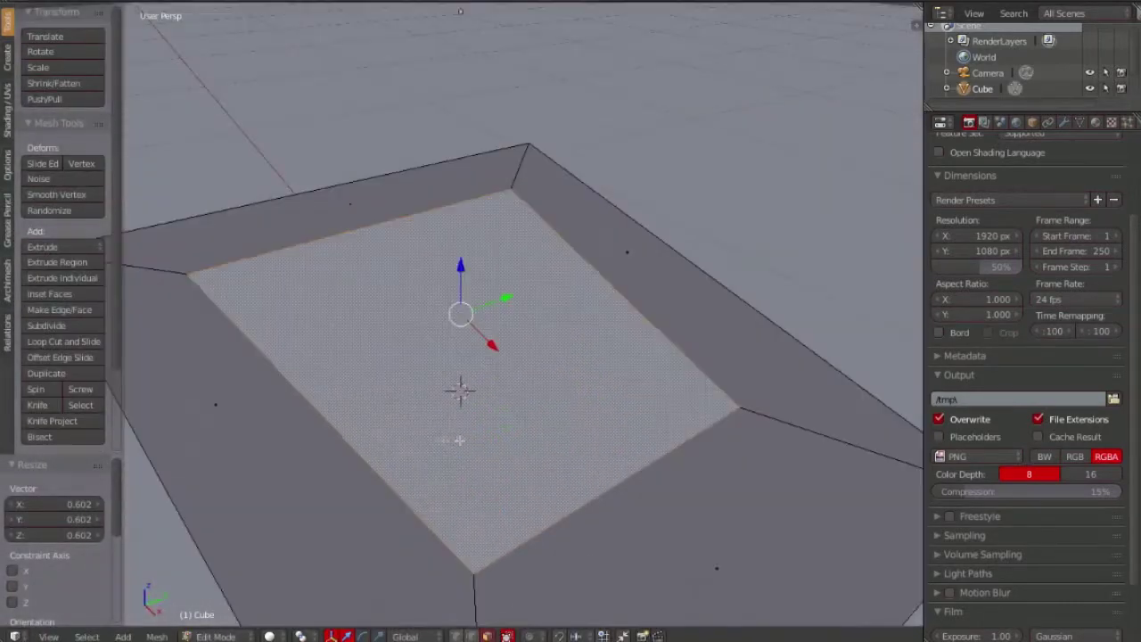
scroll(459, 440, "down", 5)
middle_click_drag(459, 439, 412, 237)
middle_click_drag(460, 144, 460, 268)
Select the front edge of the top face and narrow it along Y
right_click(357, 404)
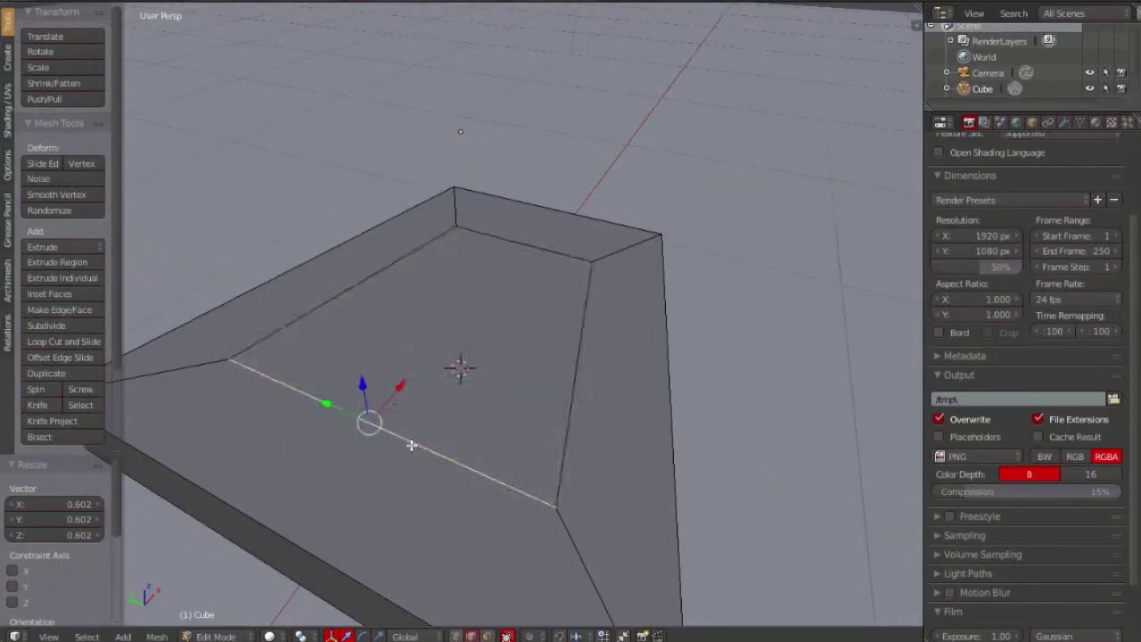
scroll(568, 462, "down", 5)
key("s")
key("y")
left_click(512, 431)
mouse_move(513, 431)
middle_mouse_down()
mouse_move(504, 375)
mouse_move(525, 287)
middle_mouse_up()
Select the inset top face and stretch it along Y
right_click(461, 368)
key("e")
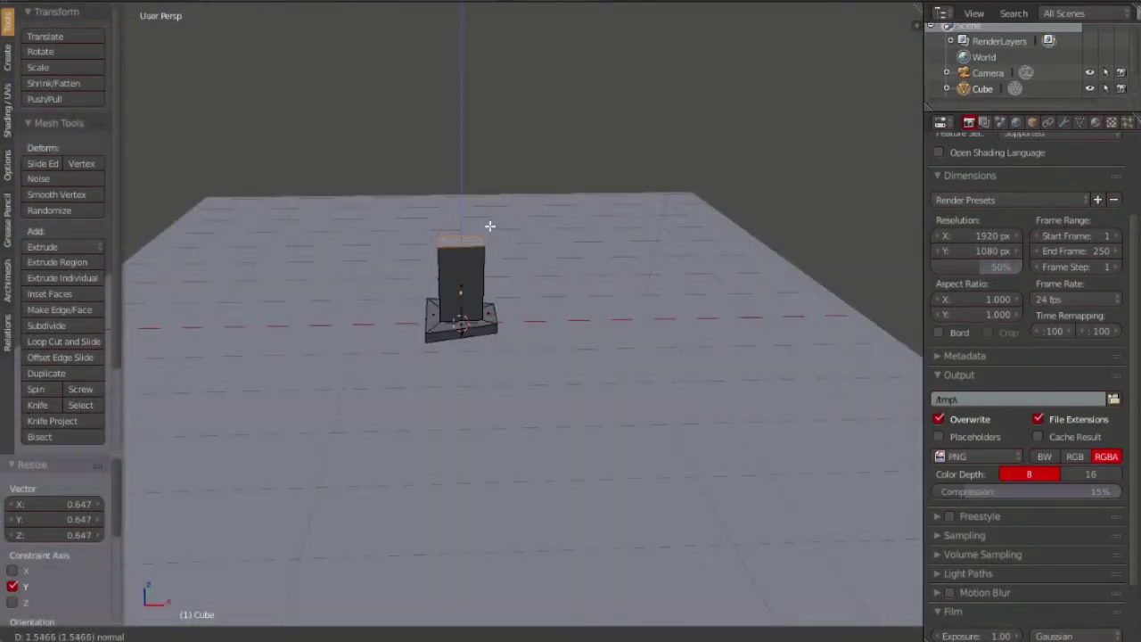
right_click(489, 226)
middle_click_drag(489, 227, 535, 312)
scroll(535, 312, "up", 4)
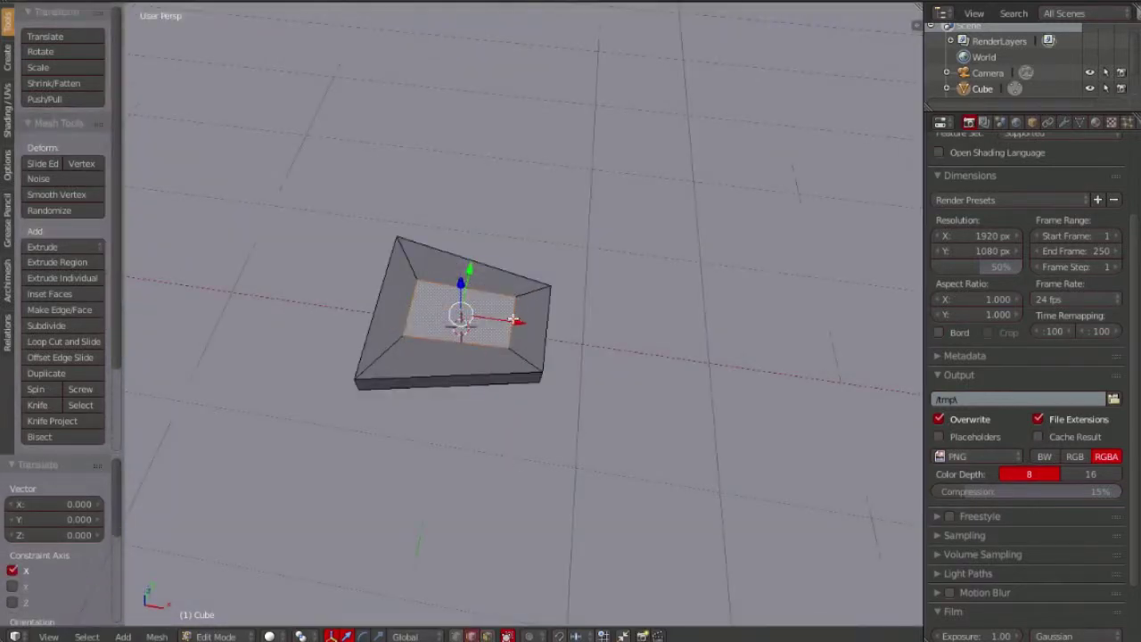
key("s")
right_click(615, 350)
middle_click_drag(615, 351, 535, 365)
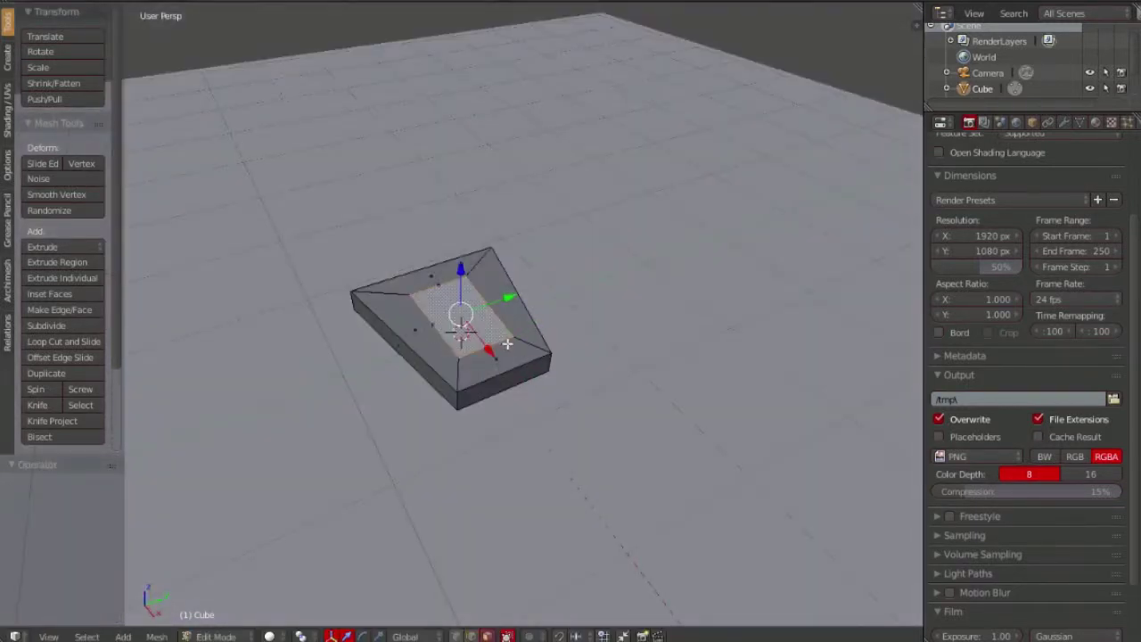
left_click(557, 365)
Extrude the inset face up into a column and shrink the column's top
key("s")
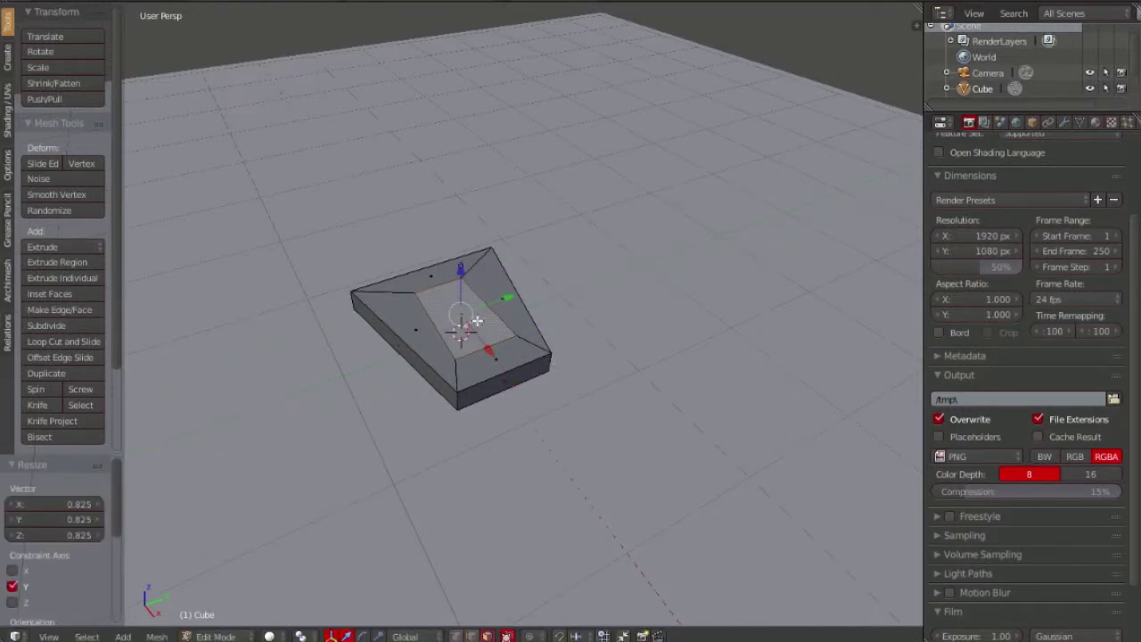
middle_click_drag(477, 320, 678, 158)
key("e")
left_click(518, 156)
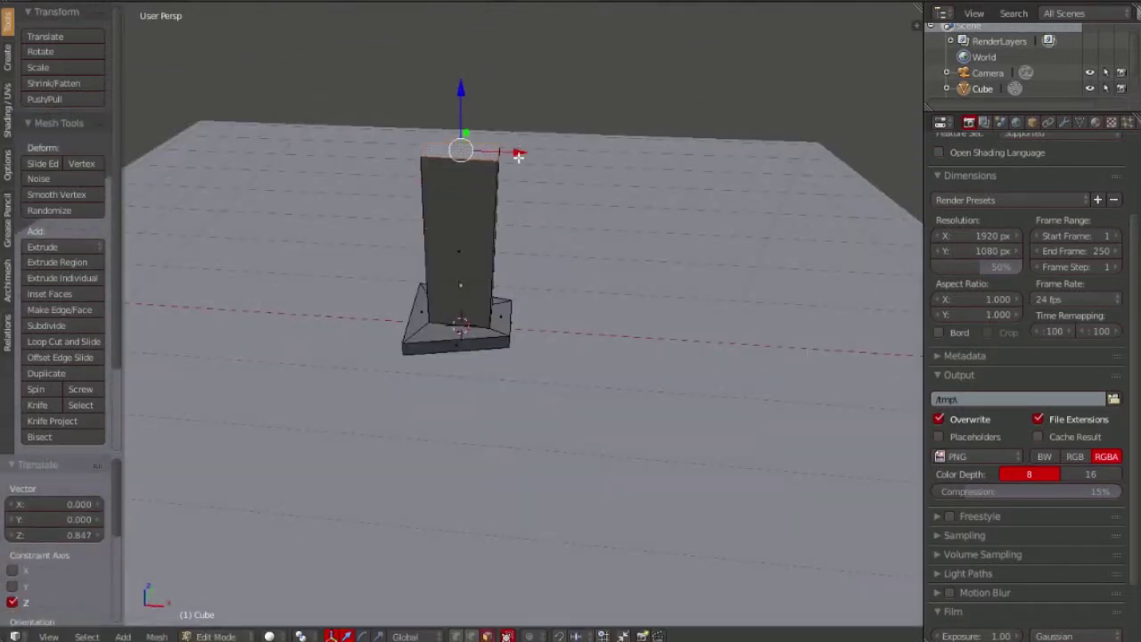
mouse_move(519, 156)
middle_mouse_down()
mouse_move(588, 169)
mouse_move(535, 268)
middle_mouse_up()
key("s")
left_click(575, 161)
Try shifting the column top sideways along X, then confirm its current transform
scroll(535, 268, "up", 3)
key("alt+Tab")
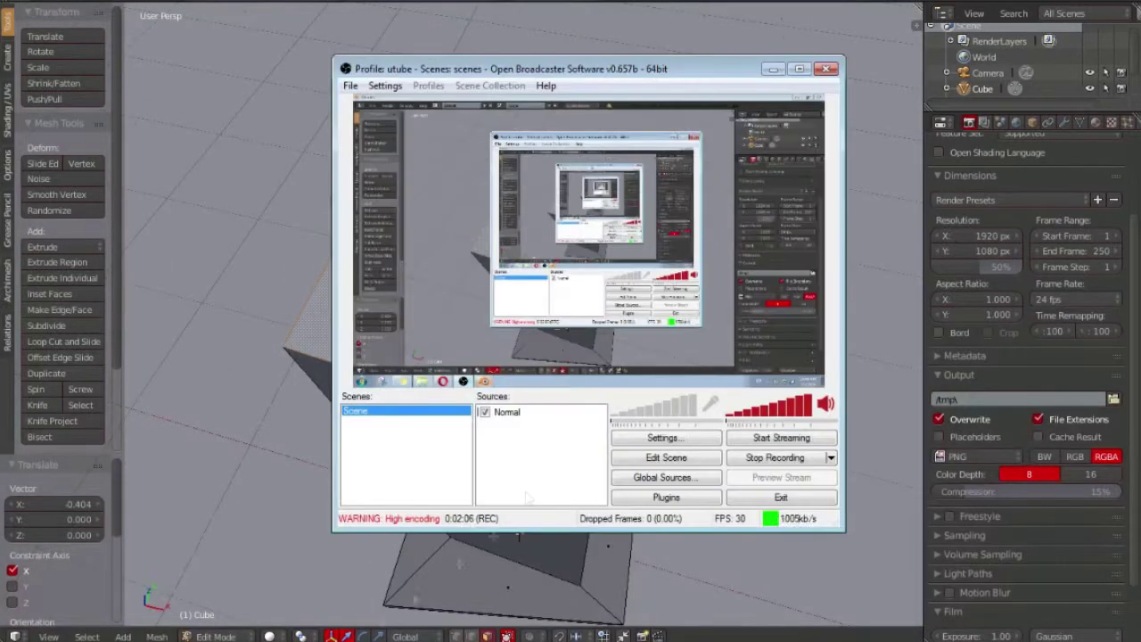
key("alt+Tab")
key("g")
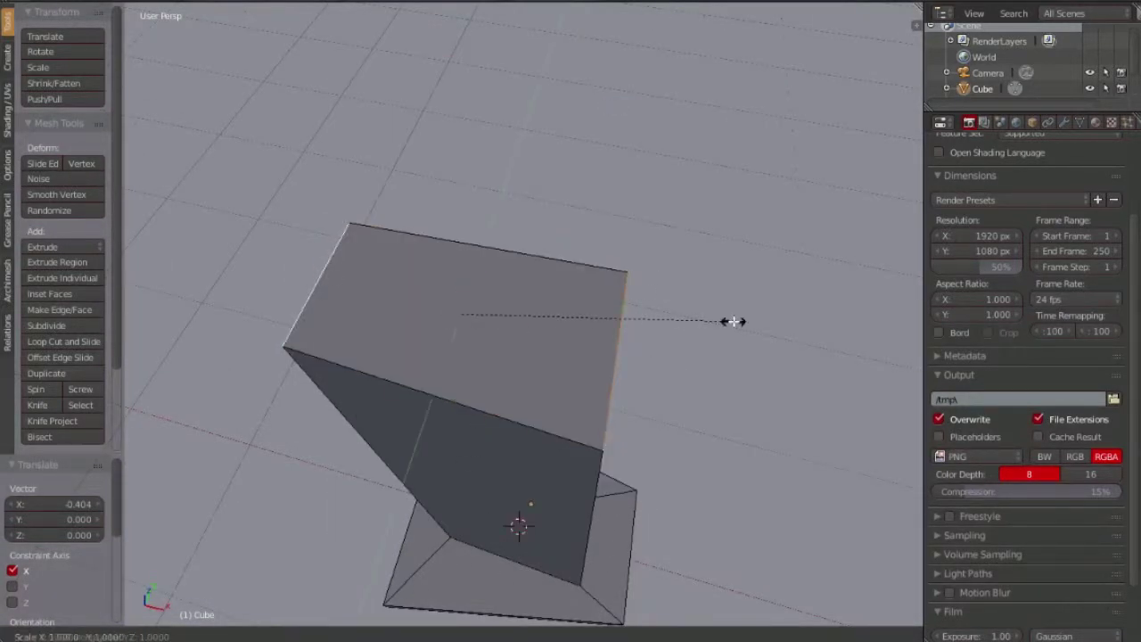
right_click(611, 387)
mouse_move(612, 387)
middle_mouse_down()
mouse_move(508, 261)
mouse_move(535, 357)
middle_mouse_up()
mouse_move(533, 294)
middle_mouse_down()
mouse_move(545, 285)
mouse_move(522, 312)
middle_mouse_up()
left_click(560, 314)
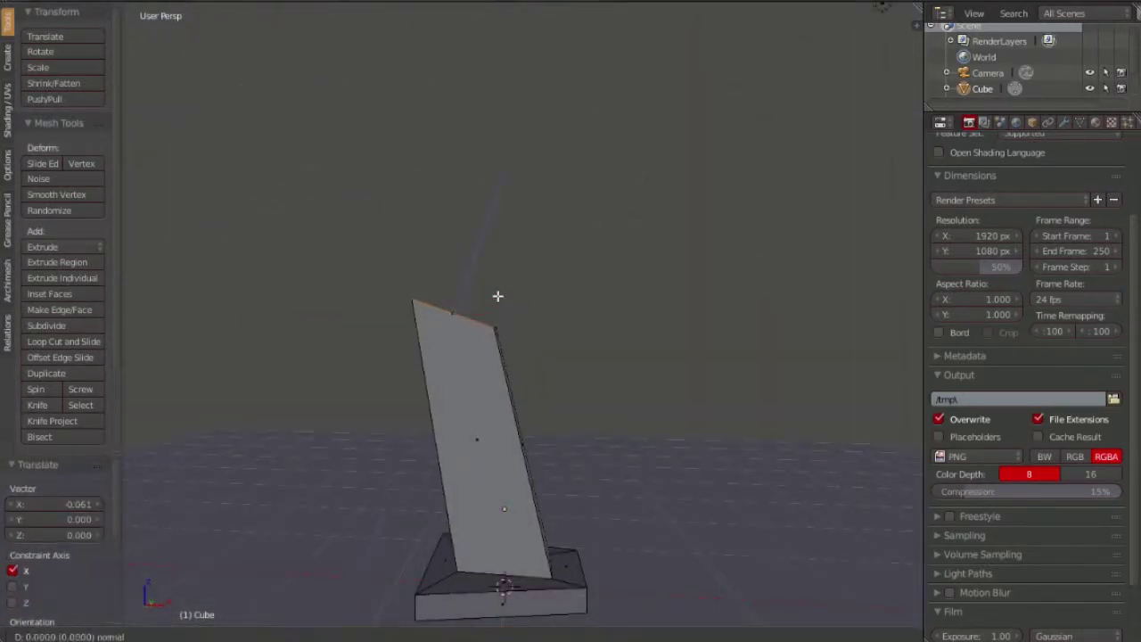
Extrude a second column segment upward and shrink its top face
key("e")
left_click(644, 61)
middle_click_drag(644, 62, 565, 61)
key("s")
left_click(682, 101)
scroll(463, 105, "down", 3)
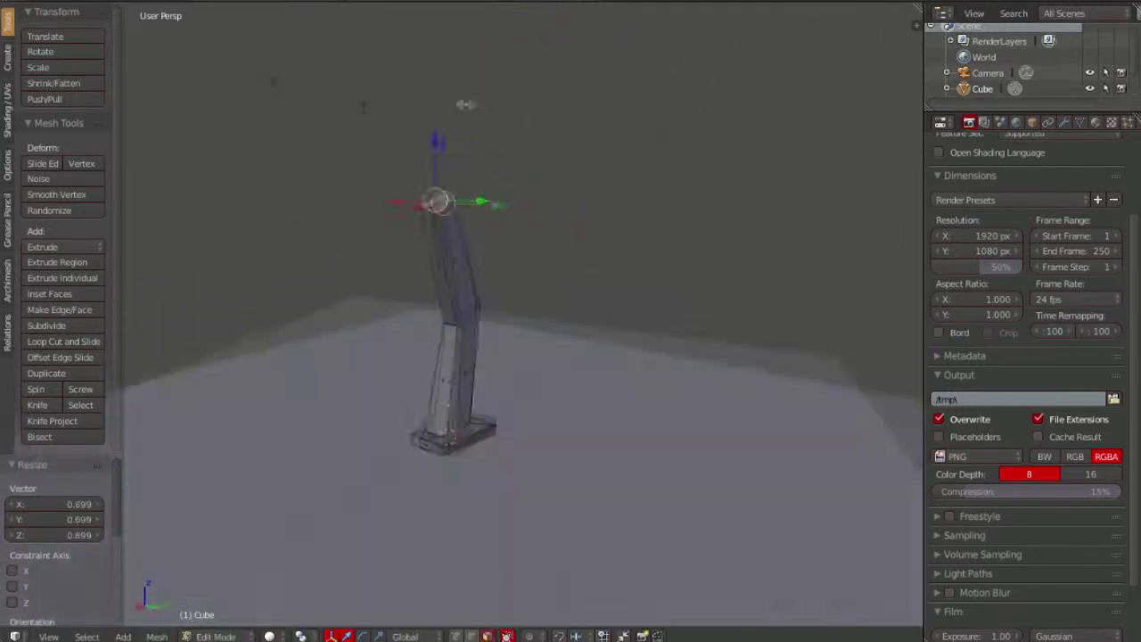
Add a smaller, tilted top segment and rotate it to bend the column
mouse_move(463, 104)
middle_mouse_down()
mouse_move(865, 89)
mouse_move(781, 87)
middle_mouse_up()
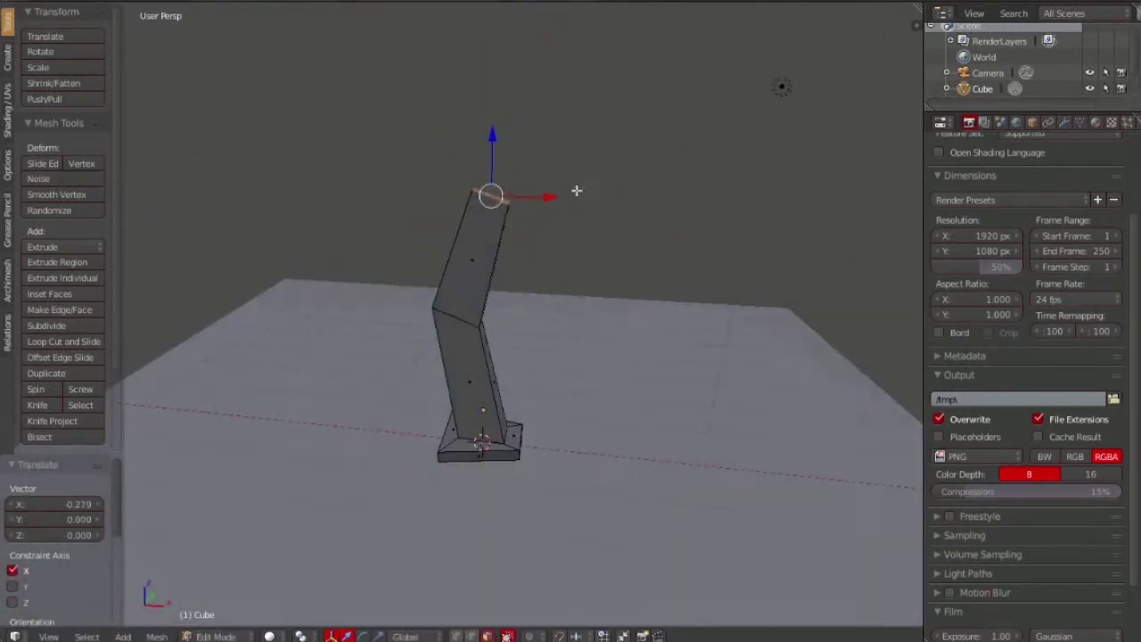
left_click(575, 232)
middle_click_drag(575, 231, 528, 214)
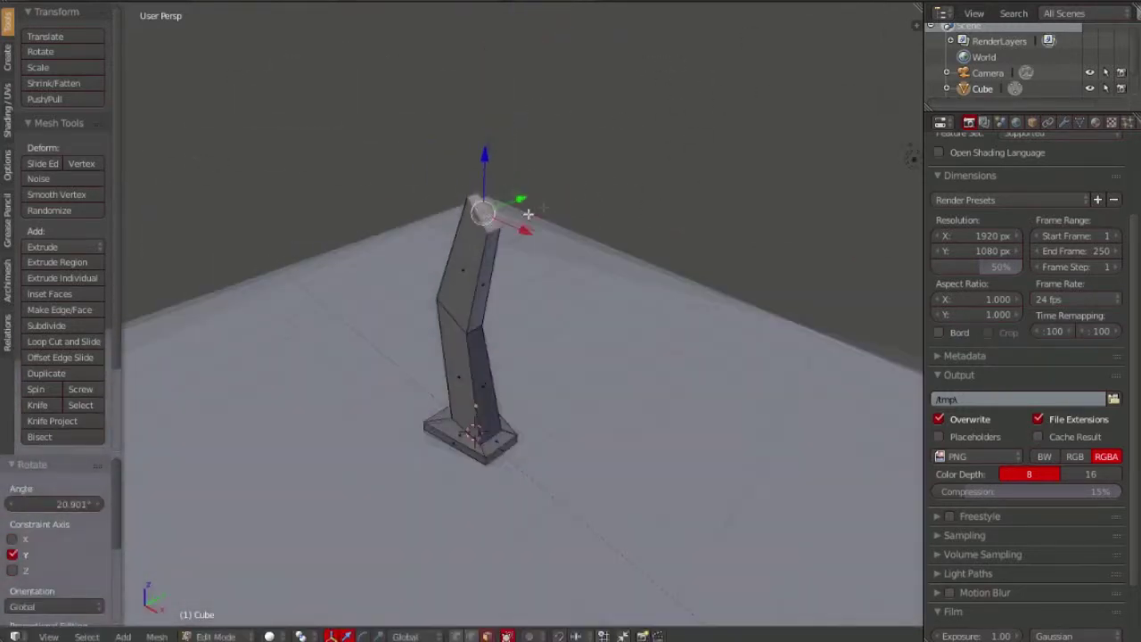
left_click(617, 191)
key("s")
left_click(580, 188)
middle_click_drag(580, 187, 720, 114)
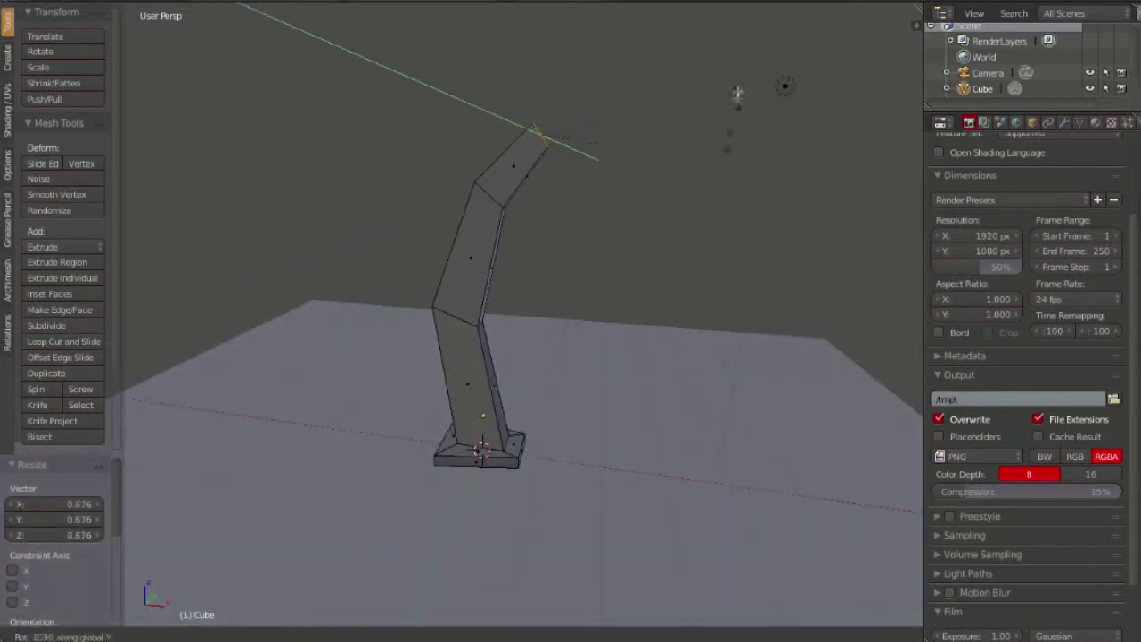
left_click(708, 51)
middle_click_drag(709, 50, 647, 282)
Select a middle face of the column, move it left and rotate it around Y
key("a")
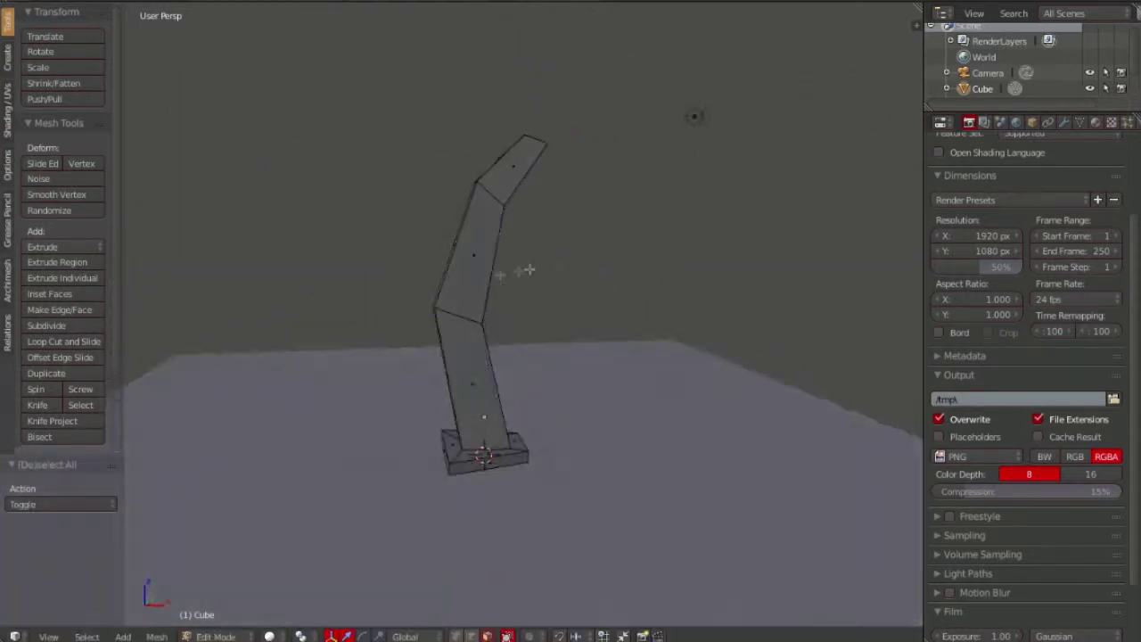
right_click(538, 286)
key("z")
key("z")
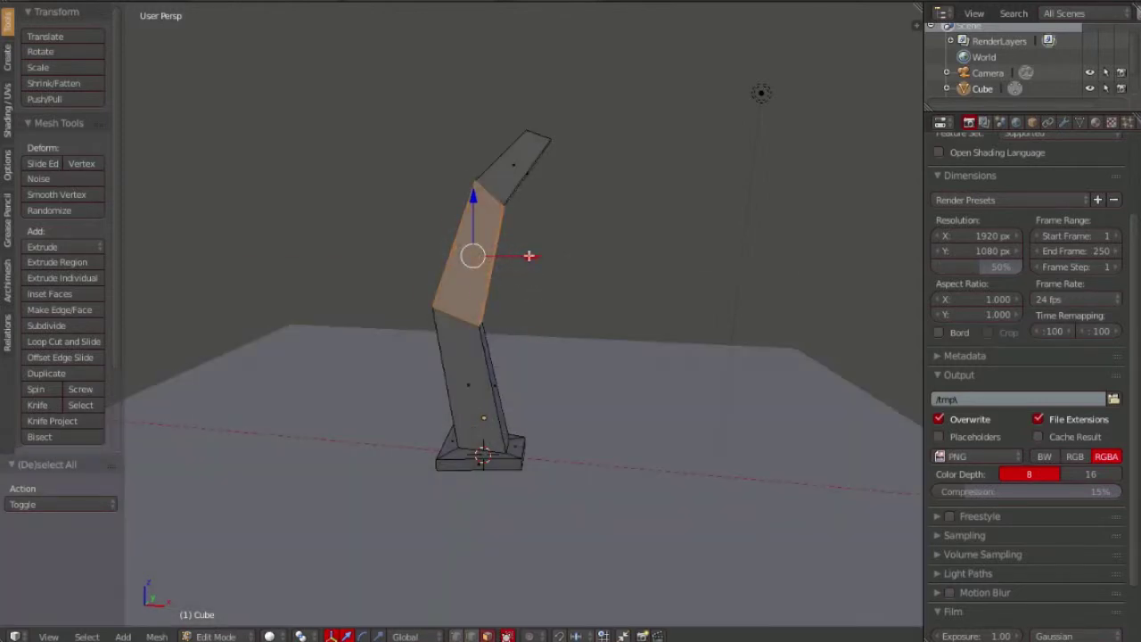
left_click_drag(528, 257, 453, 211)
left_click(594, 293)
key("r")
key("y")
left_click(571, 268)
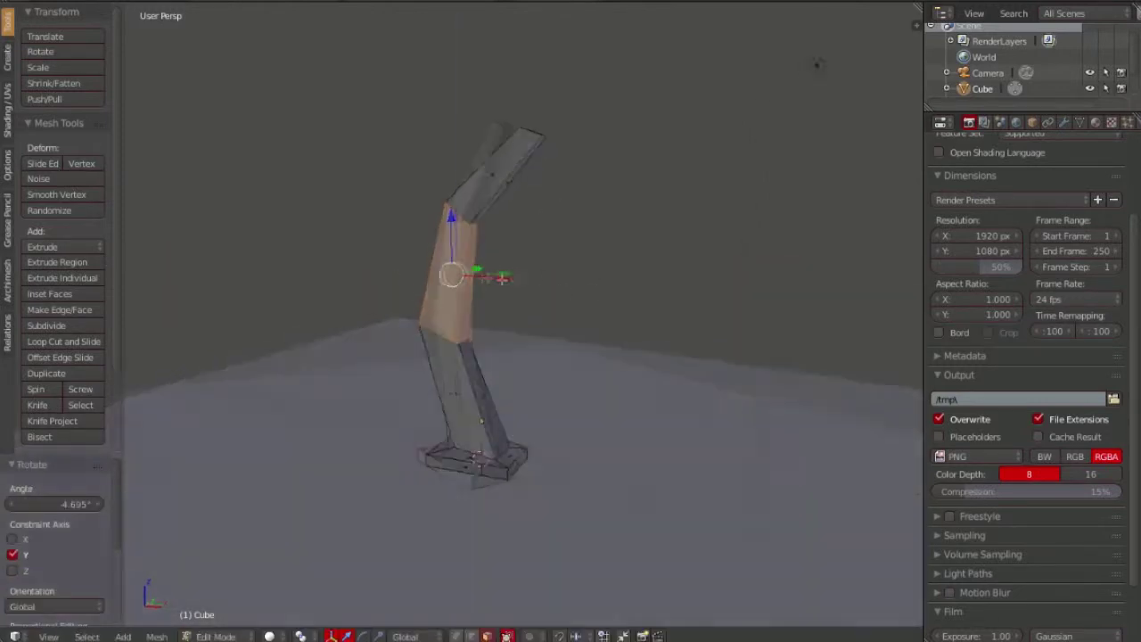
mouse_move(571, 268)
middle_mouse_down()
mouse_move(547, 230)
mouse_move(555, 377)
mouse_move(539, 101)
middle_mouse_up()
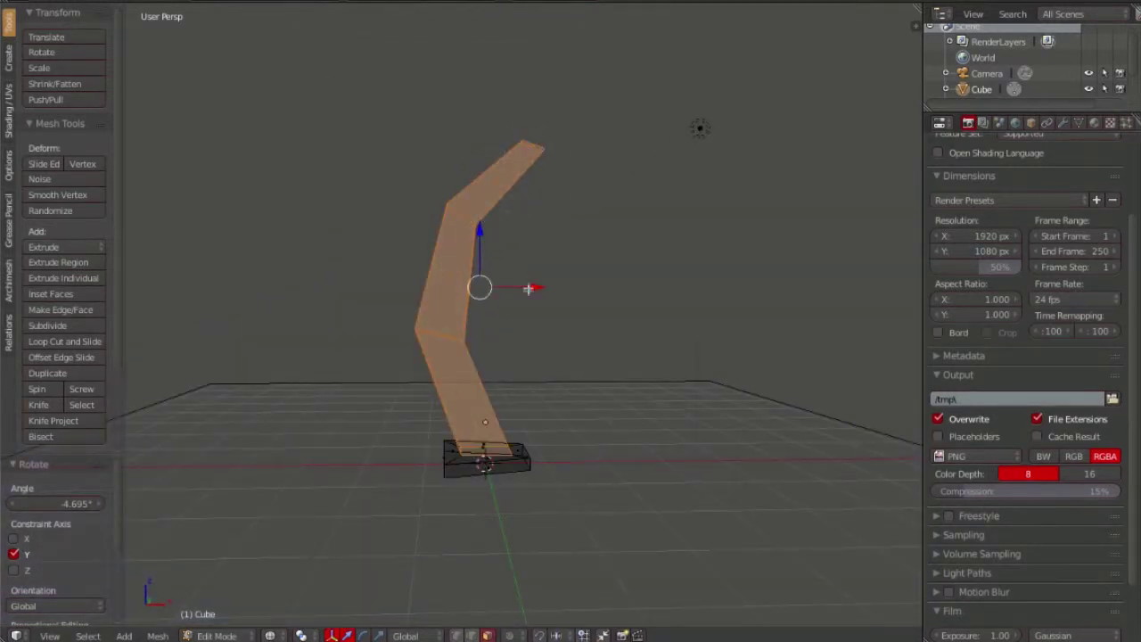
left_click_drag(528, 288, 531, 288)
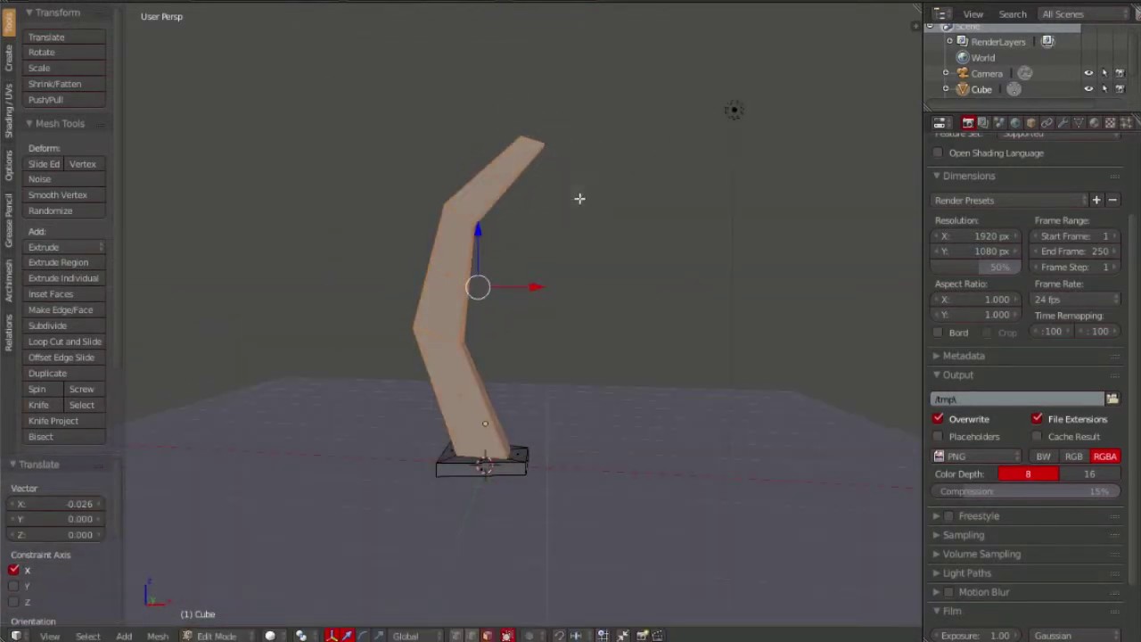
Shift the selected face along X, checking it in wireframe and solid display
key("z")
mouse_move(559, 220)
middle_mouse_down()
mouse_move(499, 194)
mouse_move(701, 170)
middle_mouse_up()
key("z")
key("g")
key("x")
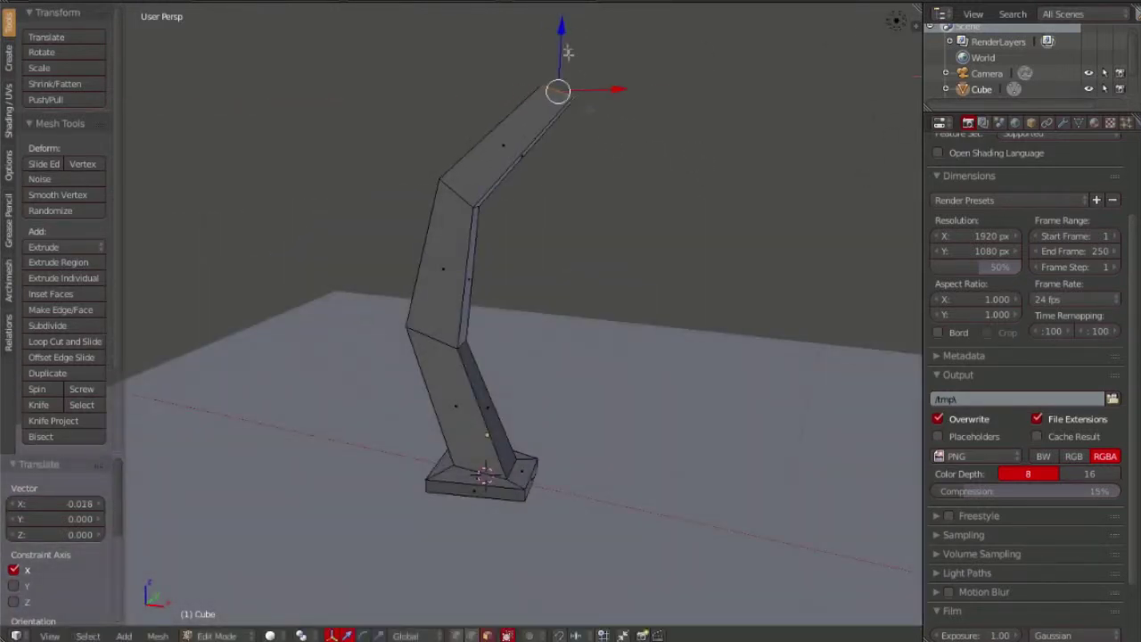
key("g")
key("x")
mouse_move(568, 53)
middle_mouse_down()
mouse_move(571, 89)
mouse_move(650, 216)
middle_mouse_up()
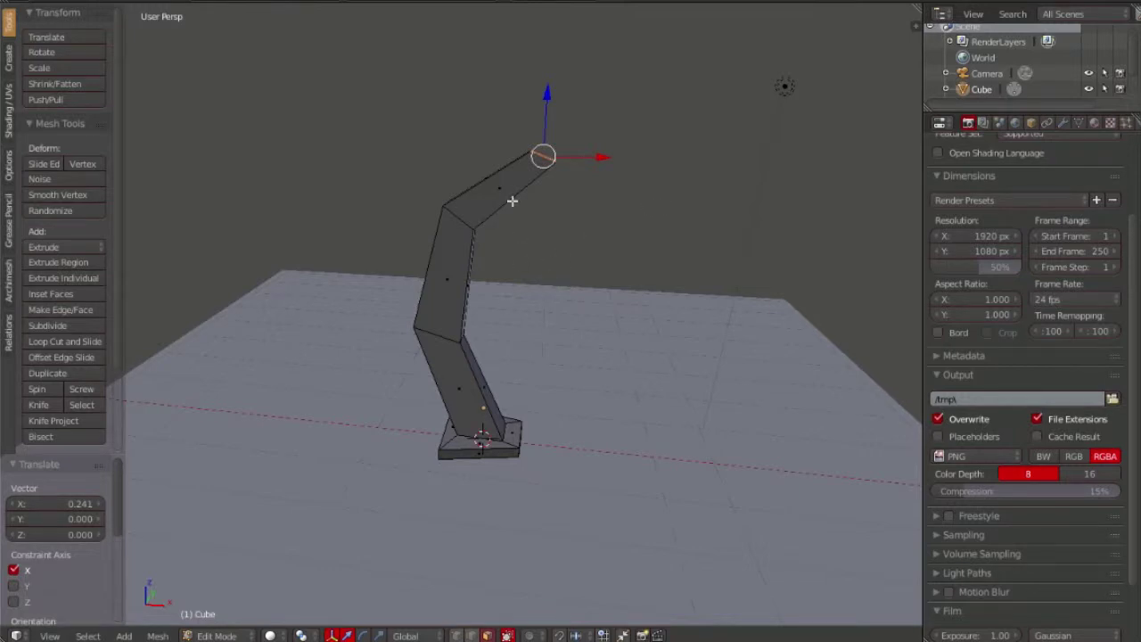
scroll(512, 202, "down", 3)
scroll(504, 193, "up", 4)
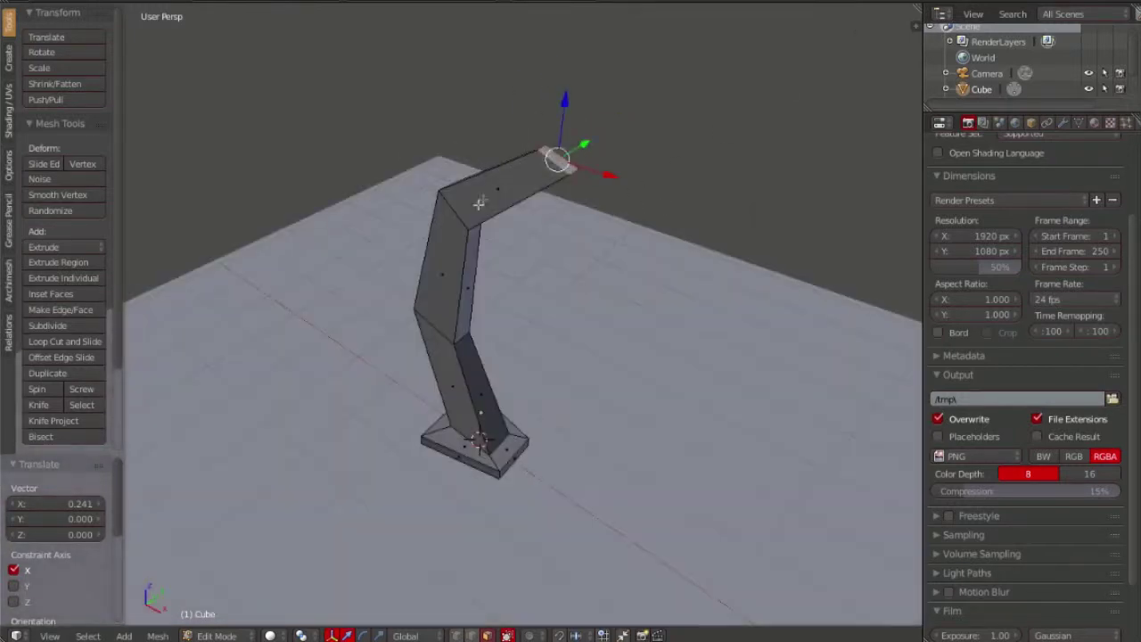
Move the whole column mesh along X and return to Object Mode
key("Tab")
mouse_move(540, 139)
middle_mouse_down()
mouse_move(904, 268)
mouse_move(619, 183)
middle_mouse_up()
scroll(619, 184, "up", 3)
key("g")
key("x")
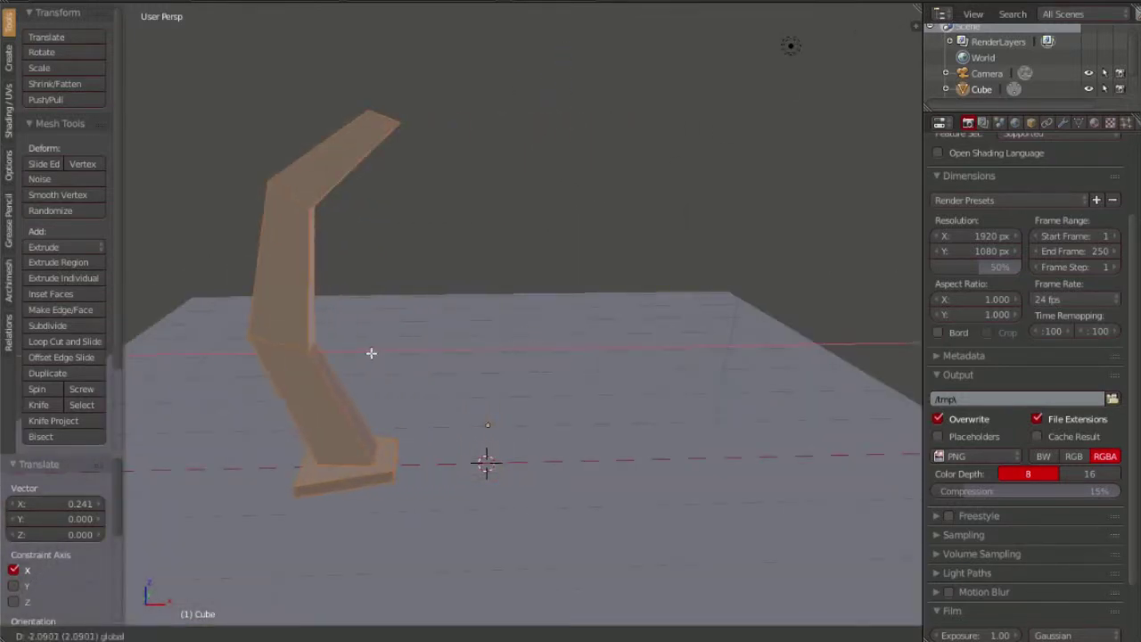
left_click(369, 351)
scroll(476, 443, "up", 2)
scroll(616, 295, "down", 2)
scroll(618, 296, "down", 2)
key("Tab")
mouse_move(620, 297)
middle_mouse_down()
mouse_move(293, 229)
mouse_move(631, 255)
mouse_move(548, 297)
middle_mouse_up()
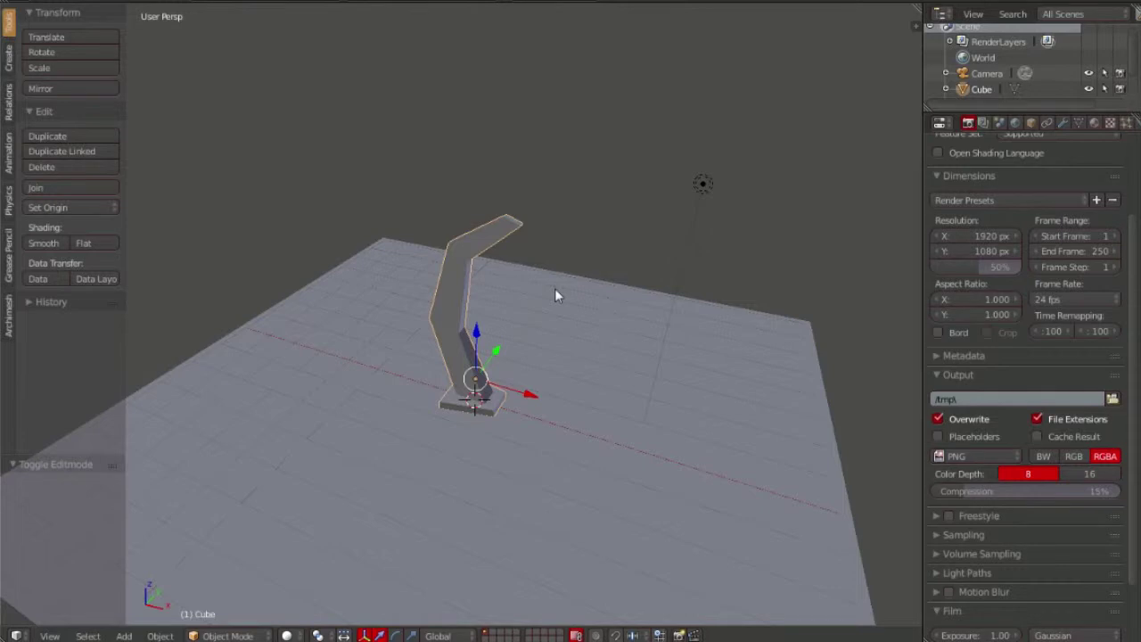
Add a UV sphere, raise it along Z, slide it along X and scale it down
key("shift+a")
left_click(624, 335)
key("g")
key("z")
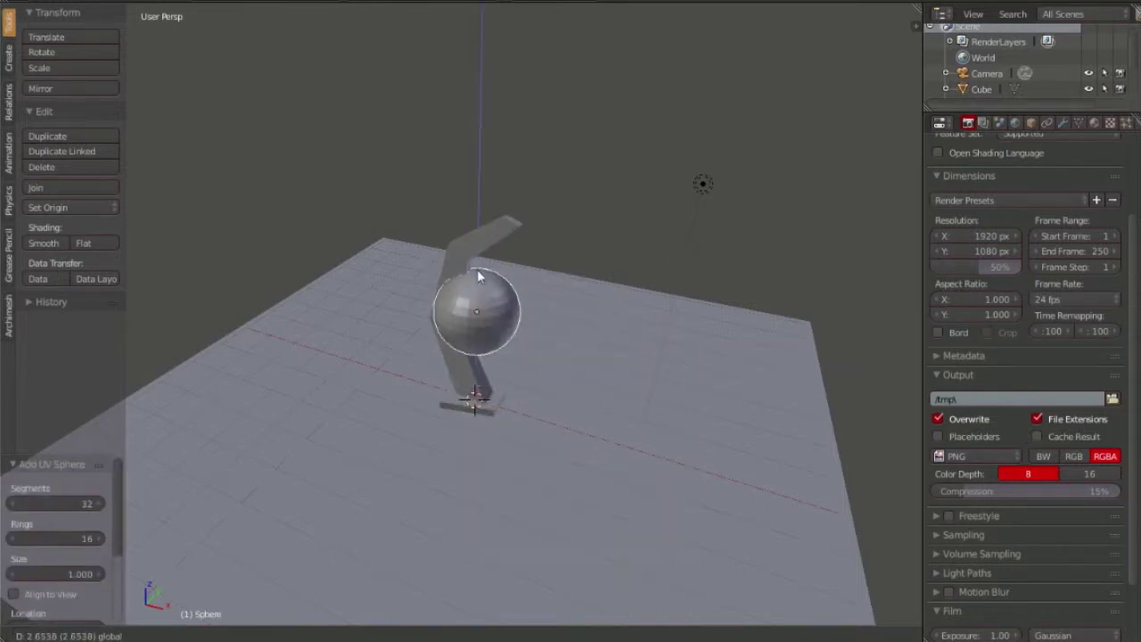
left_click(475, 274)
key("g")
key("x")
left_click(535, 294)
key("s")
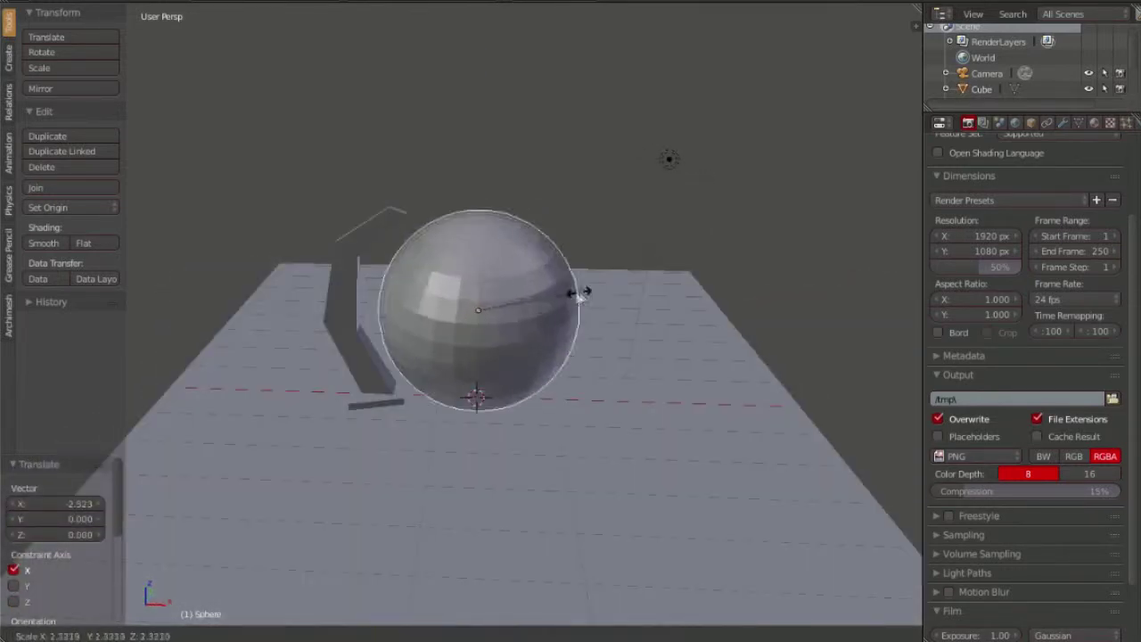
left_click(535, 298)
middle_click_drag(535, 298, 494, 209)
Select the bent column and nudge it slightly along X
right_click(370, 357)
key("g")
key("x")
left_click(501, 410)
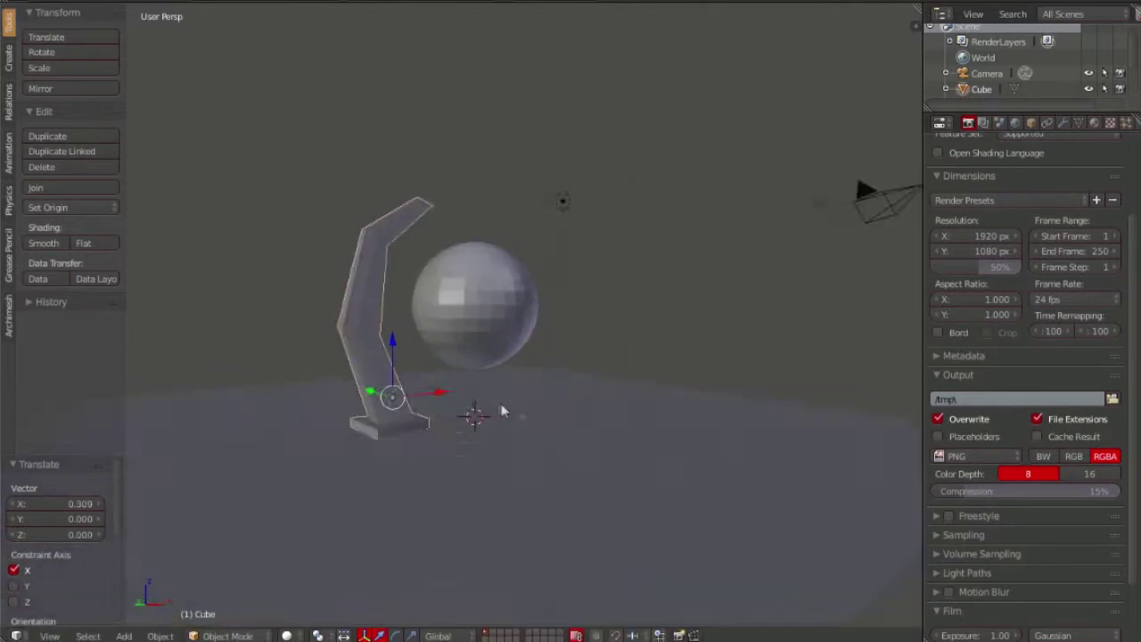
mouse_move(501, 410)
middle_mouse_down()
mouse_move(484, 454)
mouse_move(420, 438)
mouse_move(434, 436)
mouse_move(433, 375)
mouse_move(492, 380)
middle_mouse_up()
Add a new edge loop cut to the bent column in Edit Mode
key("Tab")
scroll(433, 374, "up", 3)
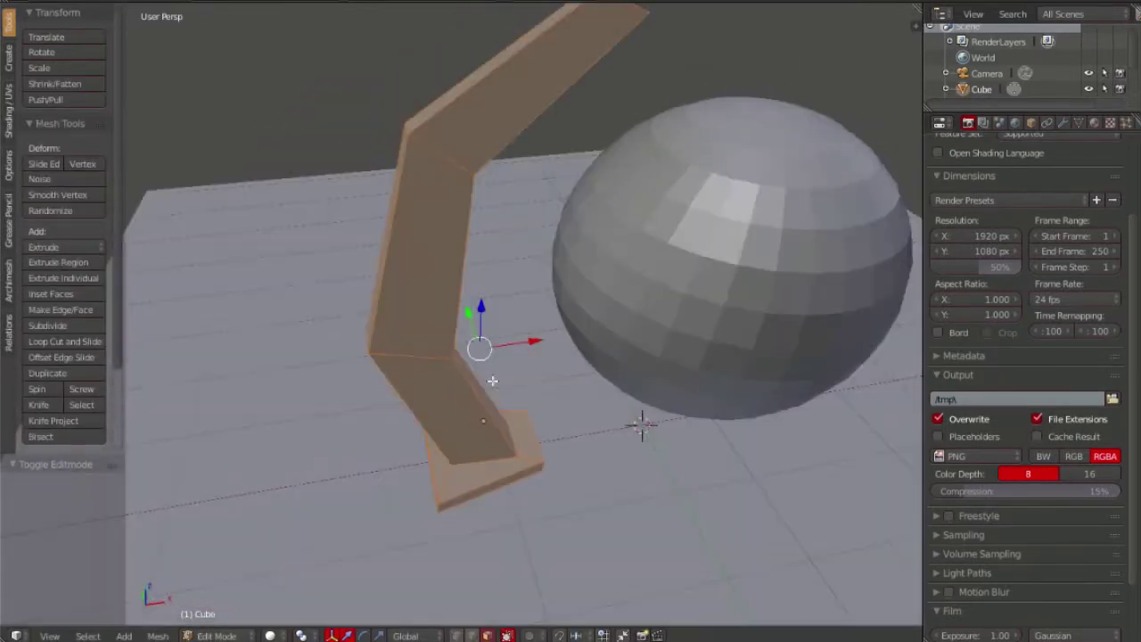
key("Tab")
key("Tab")
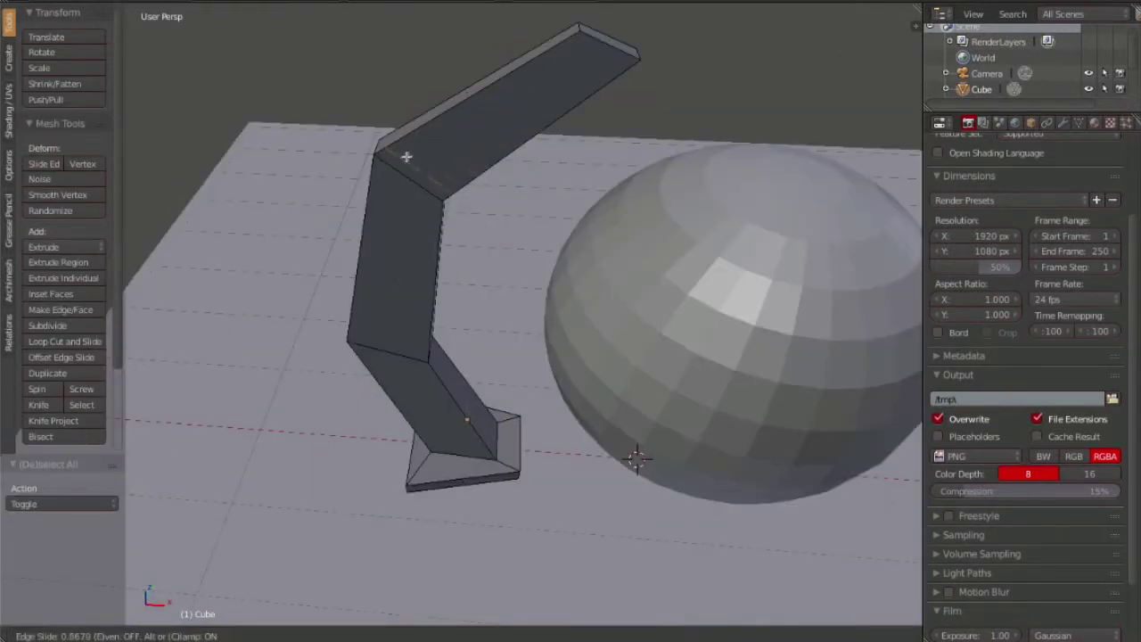
left_click(406, 157)
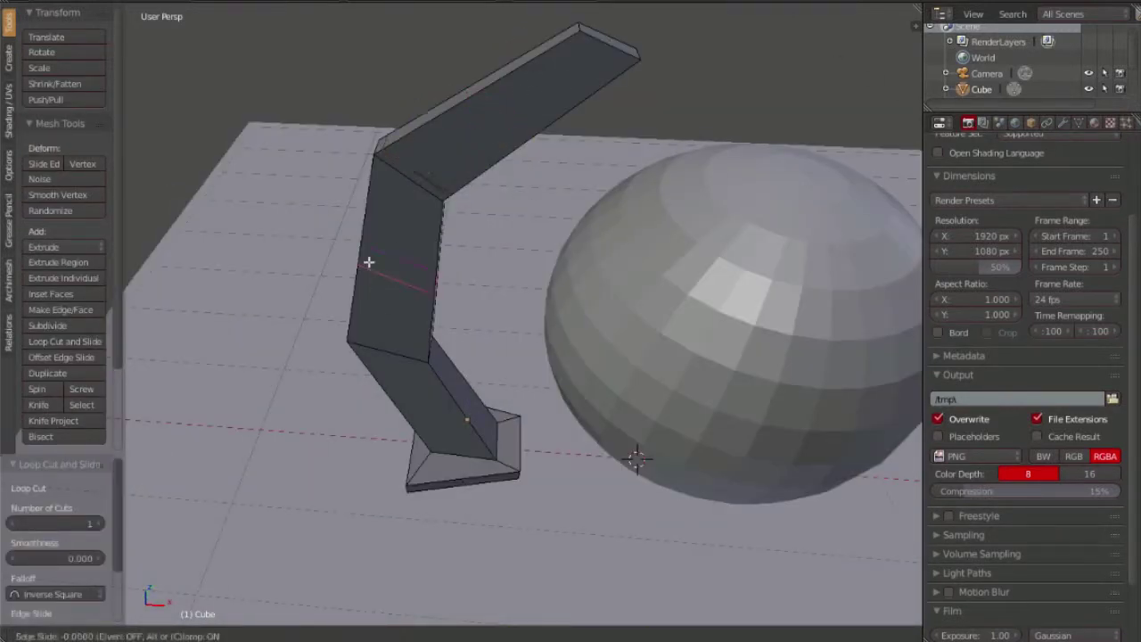
Select the linked geometry of the column top and enlarge it
key("a")
mouse_move(388, 182)
middle_mouse_down()
mouse_move(445, 178)
mouse_move(507, 211)
middle_mouse_up()
key("shift+l")
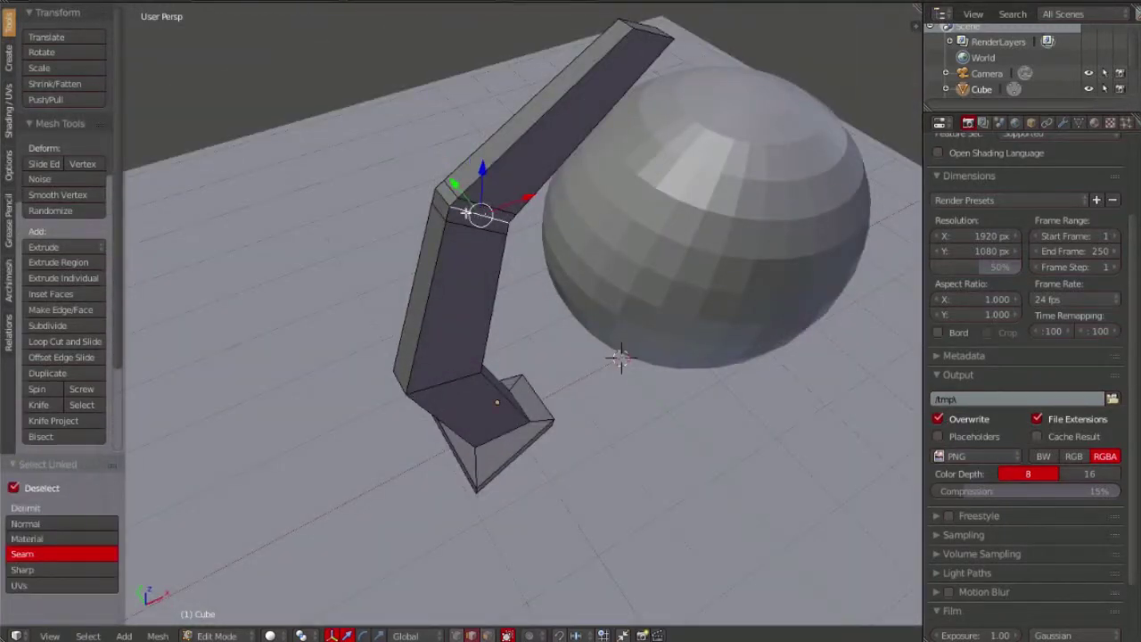
mouse_move(614, 357)
middle_mouse_down()
mouse_move(642, 433)
mouse_move(560, 609)
middle_mouse_up()
key("ctrl+l")
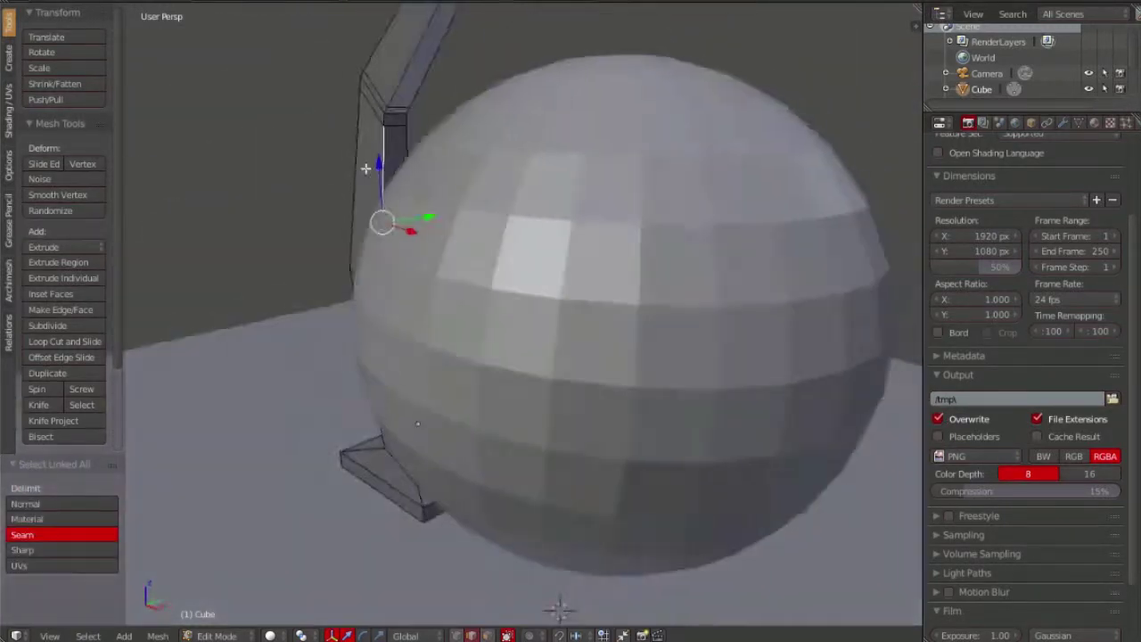
mouse_move(365, 167)
middle_mouse_down()
mouse_move(393, 102)
mouse_move(484, 229)
mouse_move(463, 224)
middle_mouse_up()
scroll(392, 102, "down", 3)
key("s")
left_click(484, 229)
Lower the column top along Z, shift it along X, and resize it along Y
key("g")
key("z")
left_click(351, 99)
key("g")
key("x")
mouse_move(351, 99)
middle_mouse_down()
mouse_move(469, 118)
mouse_move(463, 160)
mouse_move(671, 147)
mouse_move(448, 146)
mouse_move(337, 175)
mouse_move(411, 303)
middle_mouse_up()
key("s")
key("y")
left_click(463, 161)
Widen the joint loop along Y and raise it slightly
key("a")
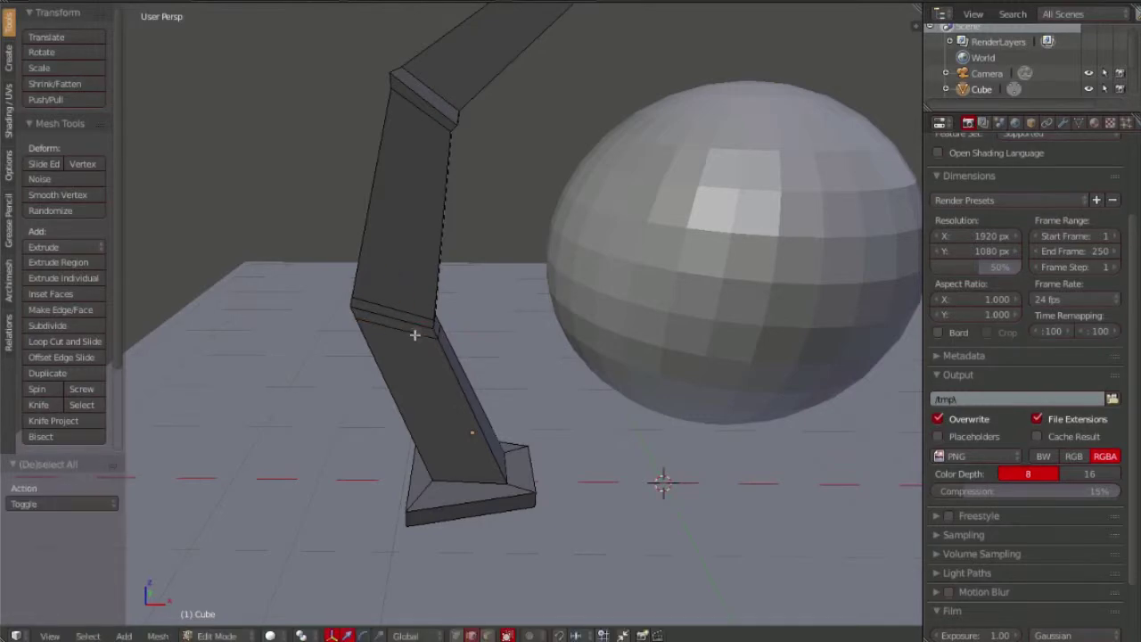
left_click(510, 352)
mouse_move(510, 352)
middle_mouse_down()
mouse_move(463, 330)
mouse_move(419, 267)
mouse_move(453, 237)
middle_mouse_up()
key("Escape")
key("s")
key("y")
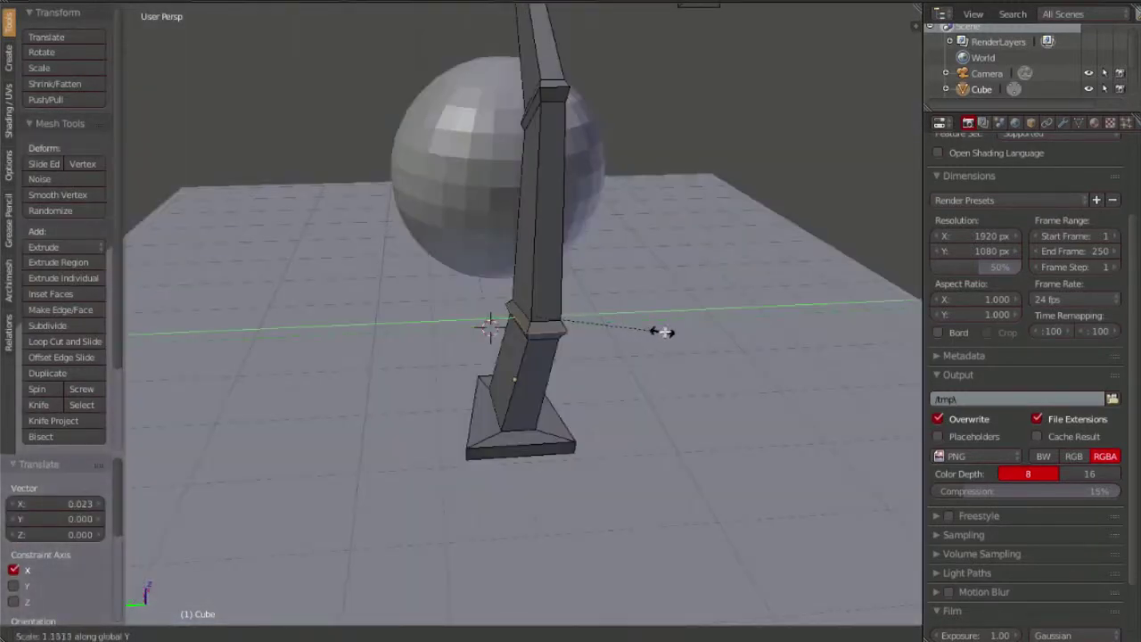
left_click(653, 302)
middle_click_drag(653, 302, 649, 447)
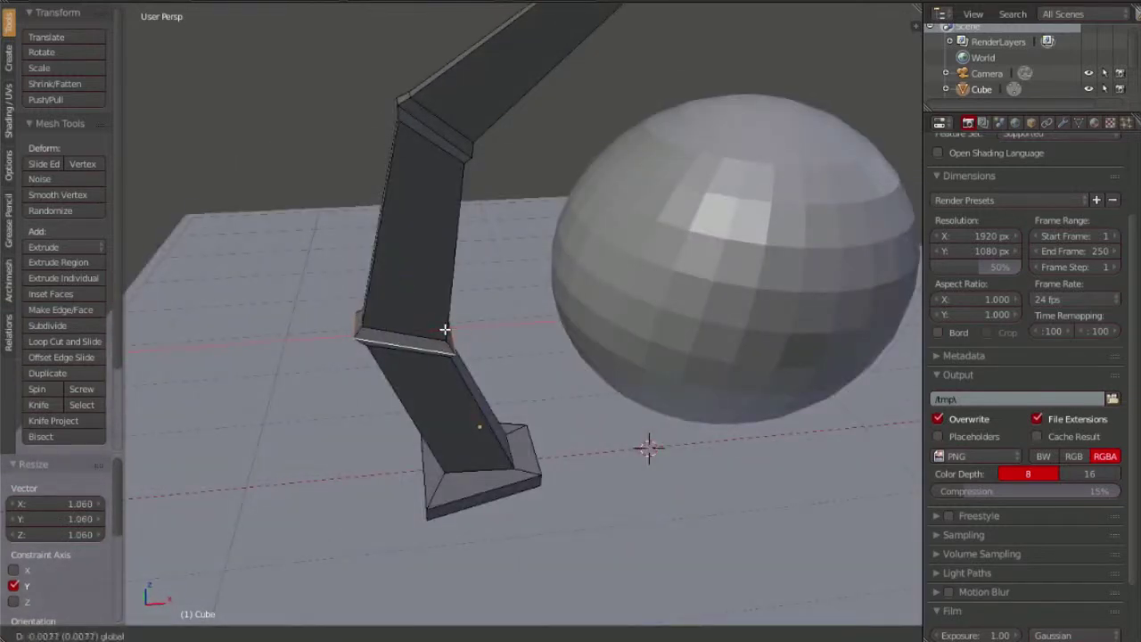
middle_click_drag(444, 330, 440, 252)
left_click(406, 233)
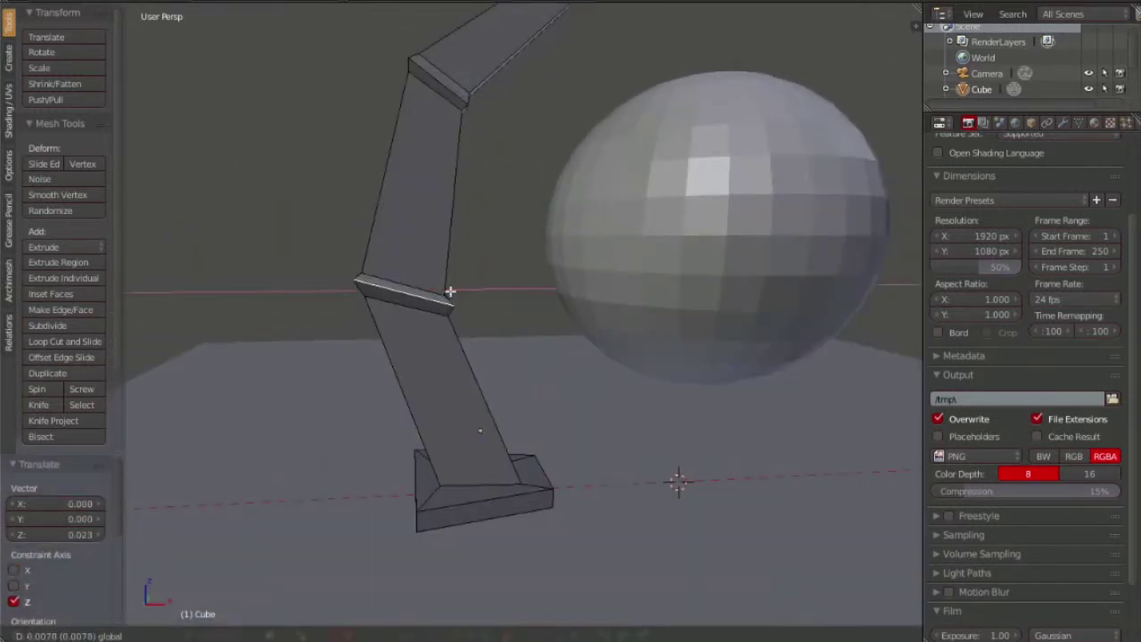
Rotate the joint loop around Y, then return to Object Mode
key("r")
key("y")
left_click(508, 327)
key("Tab")
middle_click_drag(404, 239, 400, 263)
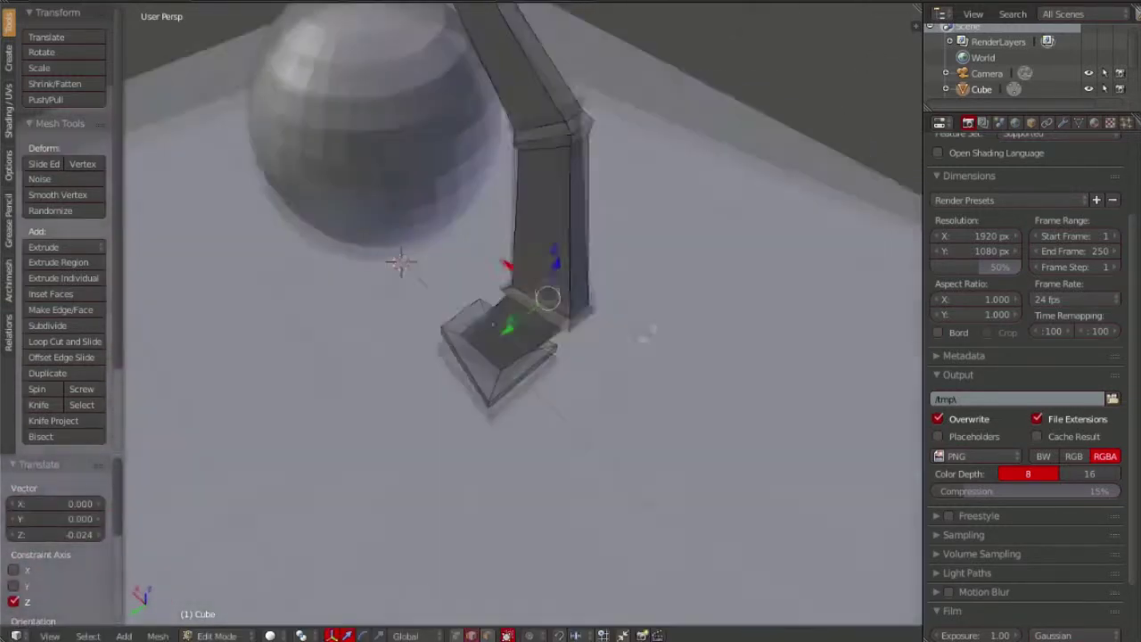
scroll(453, 437, "down", 5)
mouse_move(452, 437)
middle_mouse_down()
mouse_move(550, 408)
mouse_move(542, 350)
mouse_move(397, 288)
middle_mouse_up()
In wireframe, select the joint edge loop and tilt it
key("Tab")
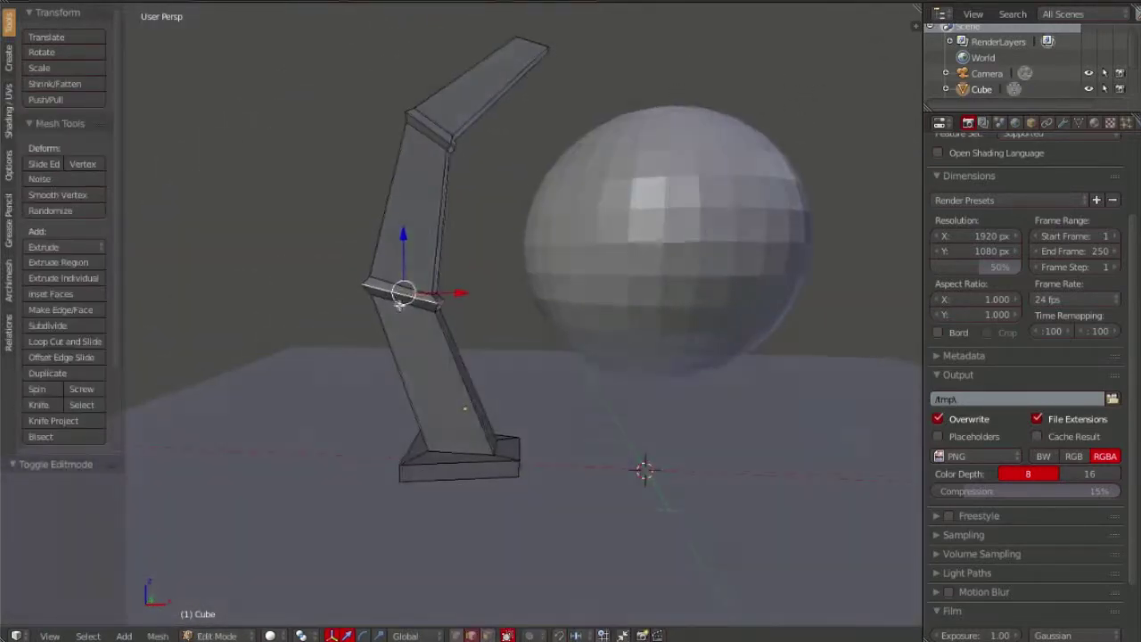
key("z")
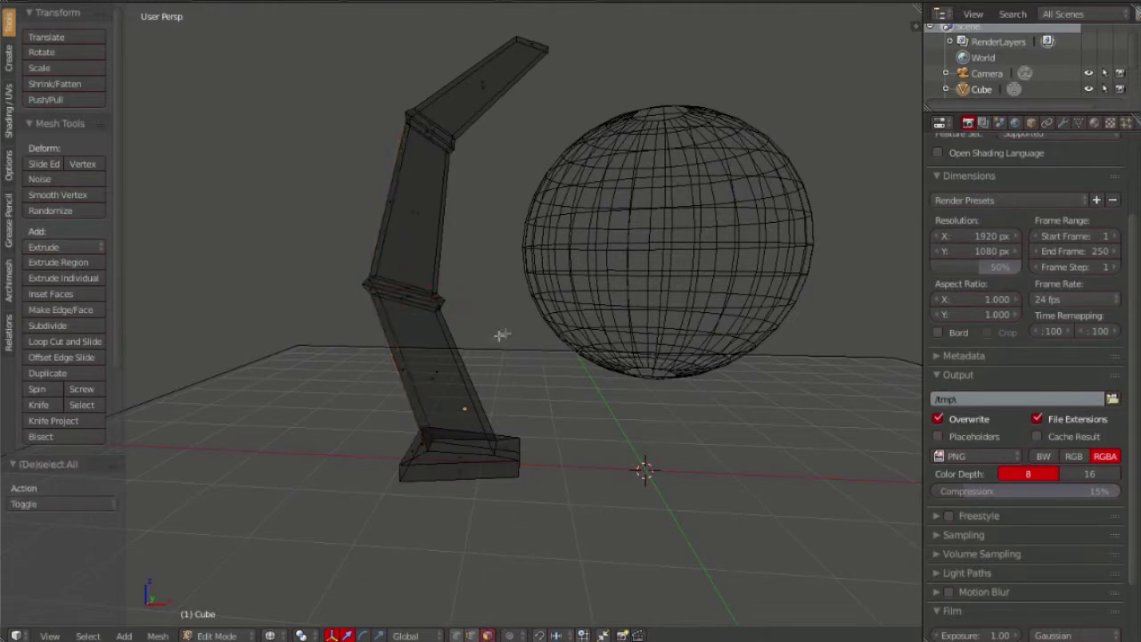
scroll(502, 335, "up", 5)
right_click(318, 250, "alt")
mouse_move(319, 250)
middle_mouse_down()
mouse_move(493, 294)
mouse_move(612, 272)
mouse_move(566, 256)
mouse_move(461, 285)
mouse_move(535, 293)
mouse_move(558, 283)
middle_mouse_up()
key("z")
key("g")
key("y")
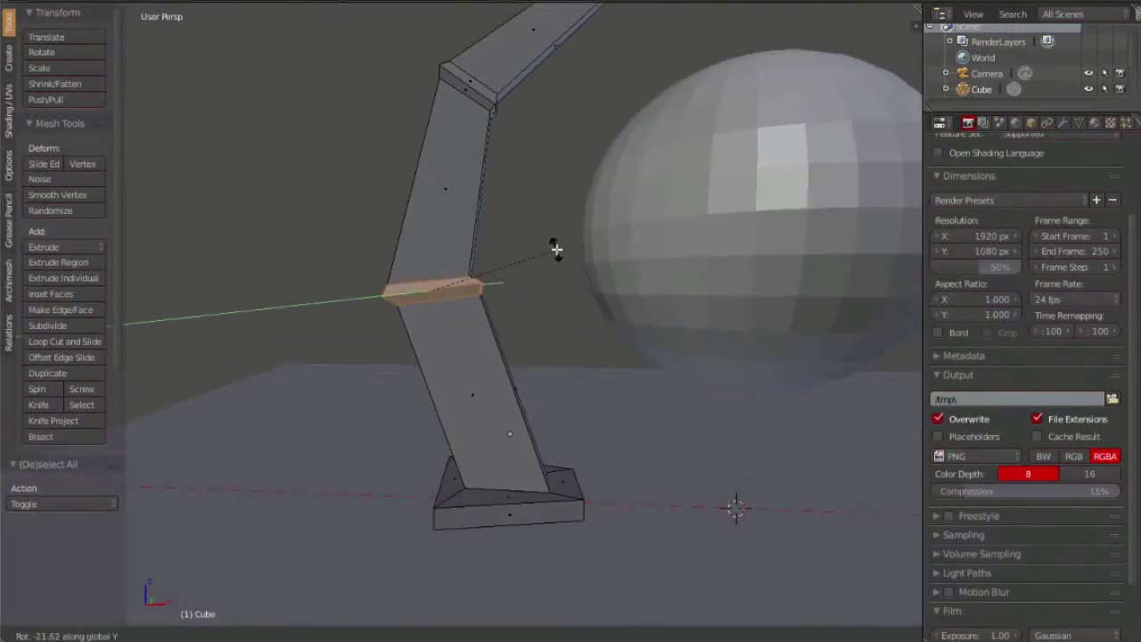
key("z")
left_click(491, 293)
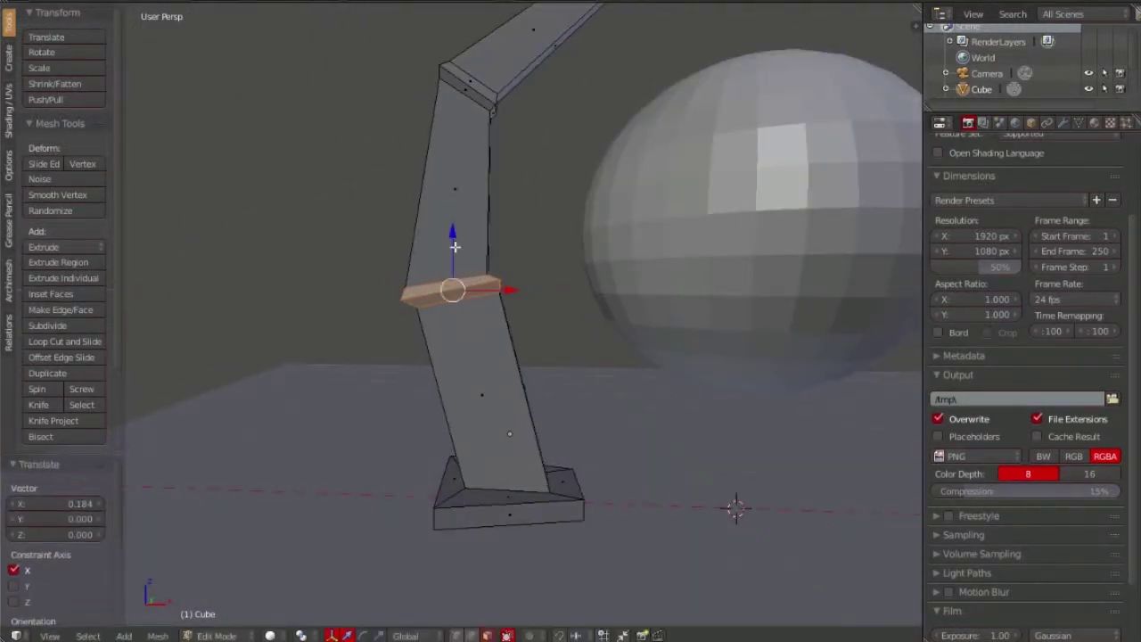
Shift one joint edge slightly along X, then return to Object Mode
mouse_move(491, 293)
middle_mouse_down()
mouse_move(481, 321)
mouse_move(514, 329)
middle_mouse_up()
scroll(514, 330, "up", 2)
key("a")
scroll(513, 330, "up", 1)
key("a")
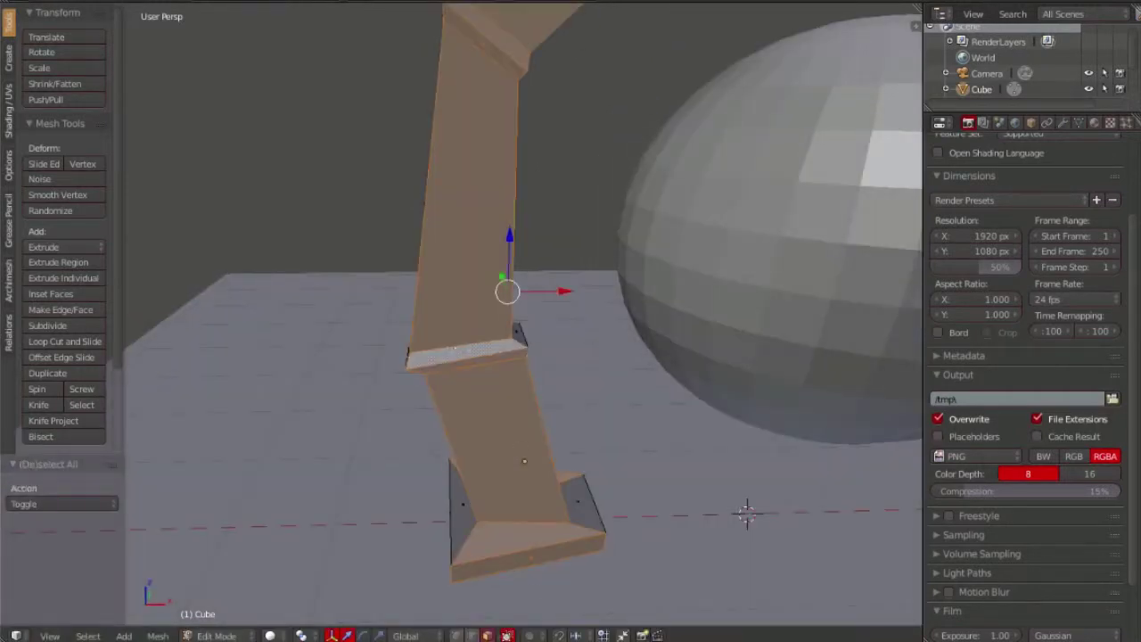
key("a")
right_click(508, 339)
left_click(507, 338)
mouse_move(507, 339)
middle_mouse_down()
mouse_move(504, 315)
mouse_move(468, 410)
middle_mouse_up()
scroll(503, 317, "down", 3)
key("Tab")
scroll(499, 365, "down", 4)
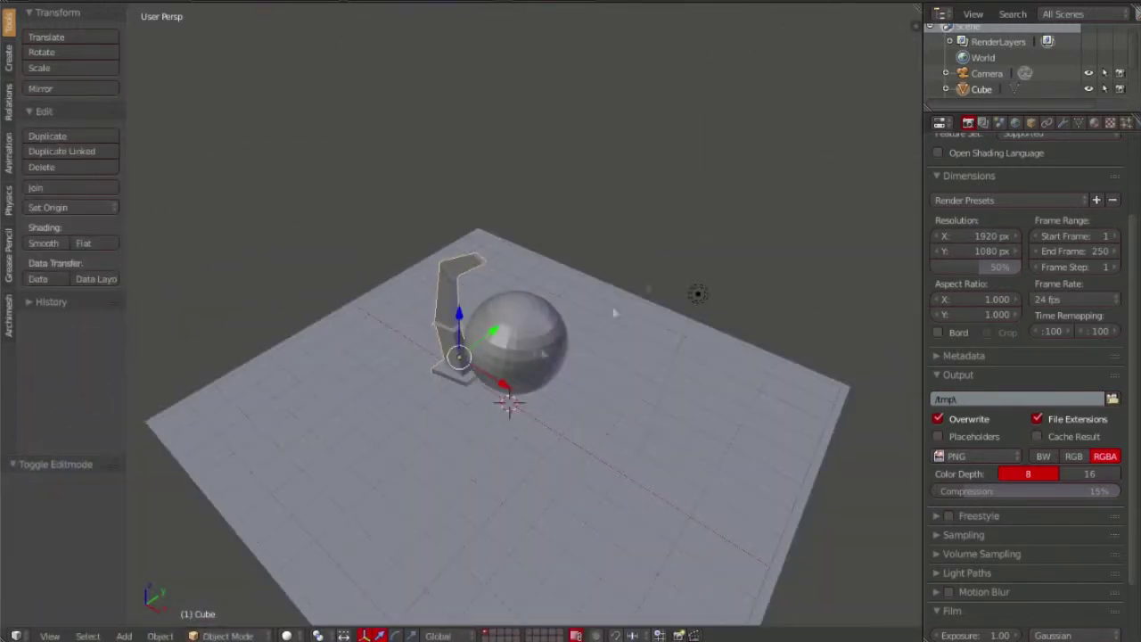
Split the 3D view and turn the right area into a UV/Image Editor
left_click_drag(915, 8, 589, 26)
left_click(807, 636)
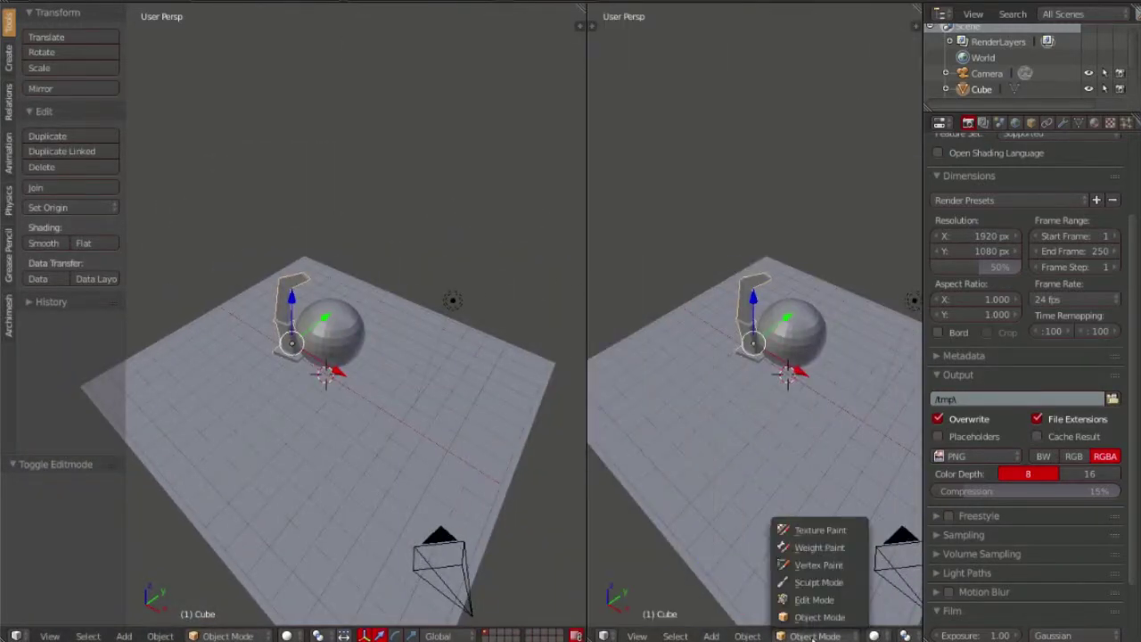
left_click(603, 635)
left_click(624, 512)
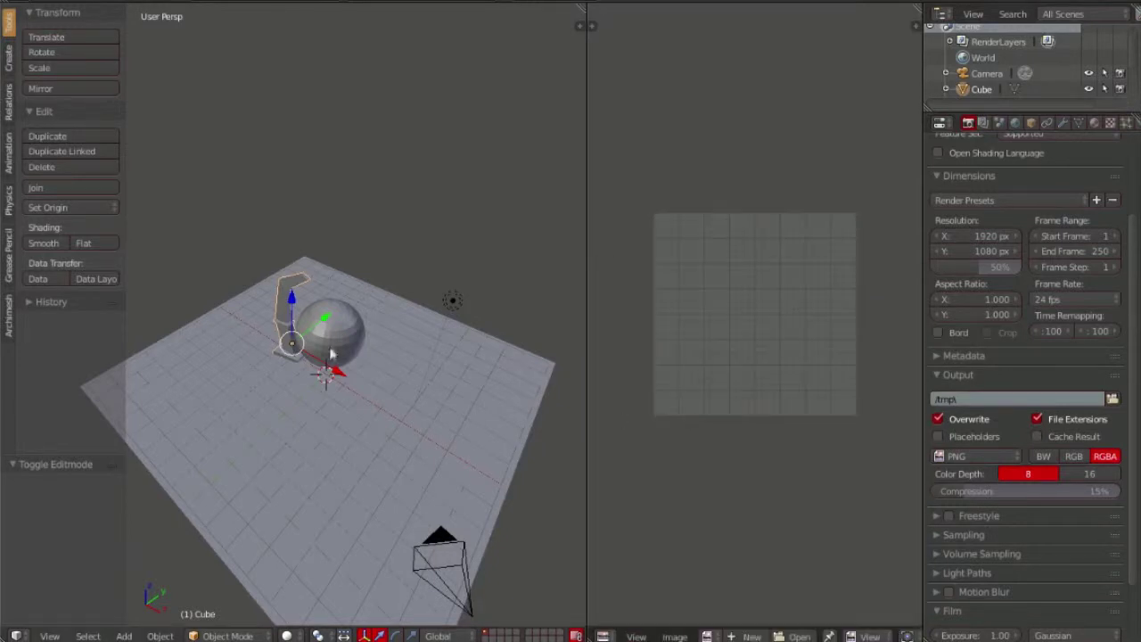
Enable Lock Camera to View and frame the column and sphere in the camera view
key("KP_0")
key("n")
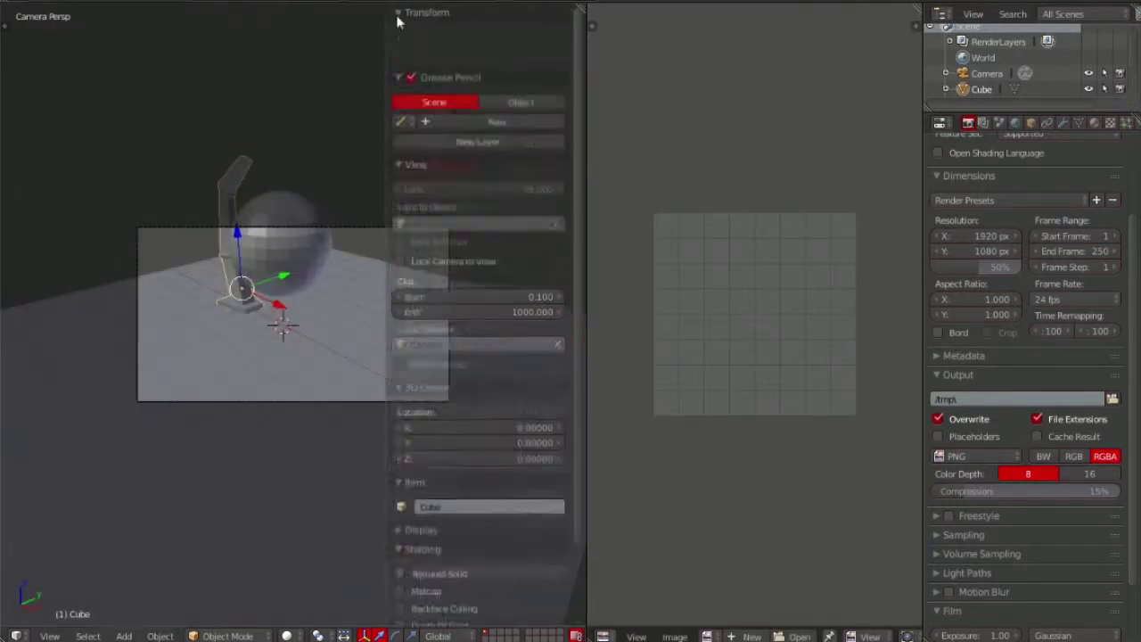
left_click(419, 12)
left_click(437, 31)
left_click(415, 51)
left_click(400, 148)
key("n")
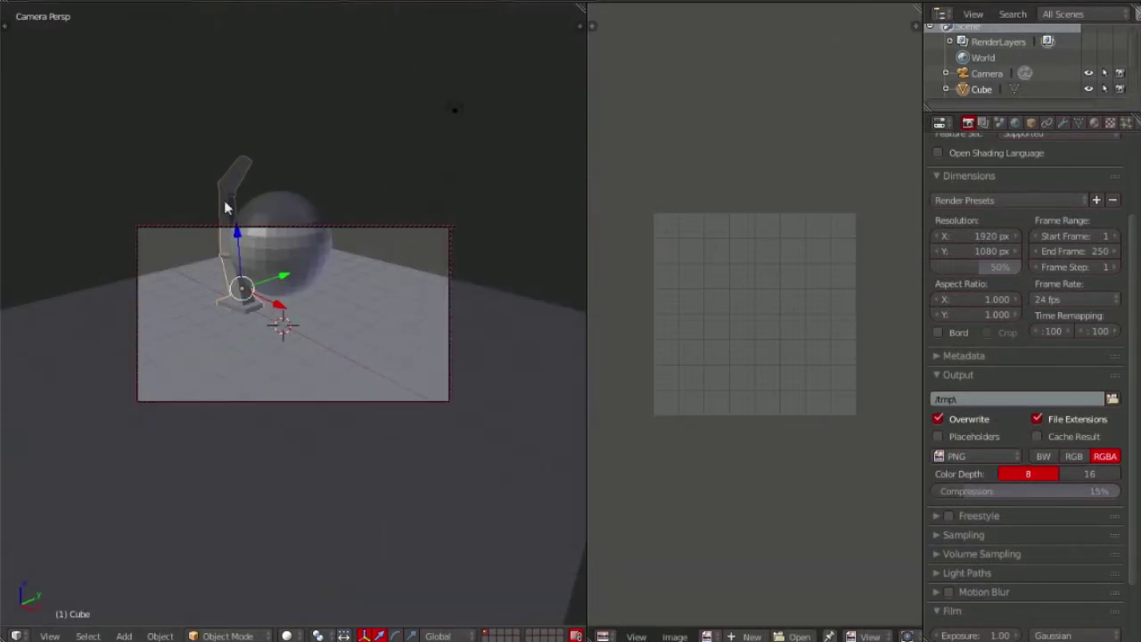
mouse_move(401, 151)
middle_mouse_down()
mouse_move(311, 255)
mouse_move(348, 300)
mouse_move(467, 284)
mouse_move(337, 311)
mouse_move(353, 345)
middle_mouse_up()
Render the camera shot with F12, then shrink the render area beside the 3D view
key("n")
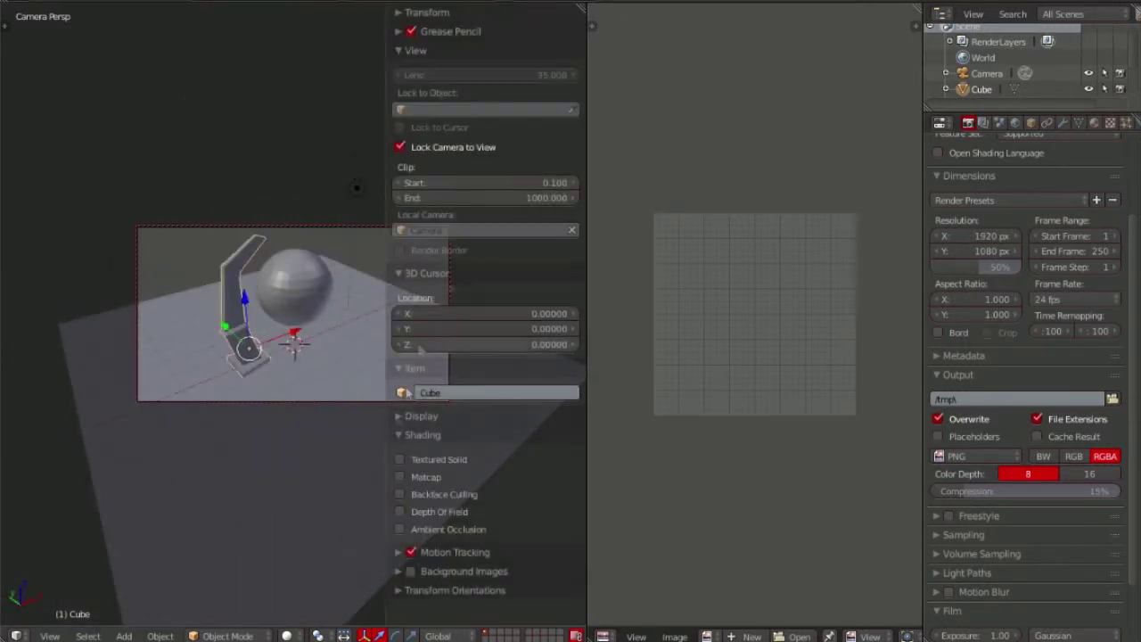
key("F12")
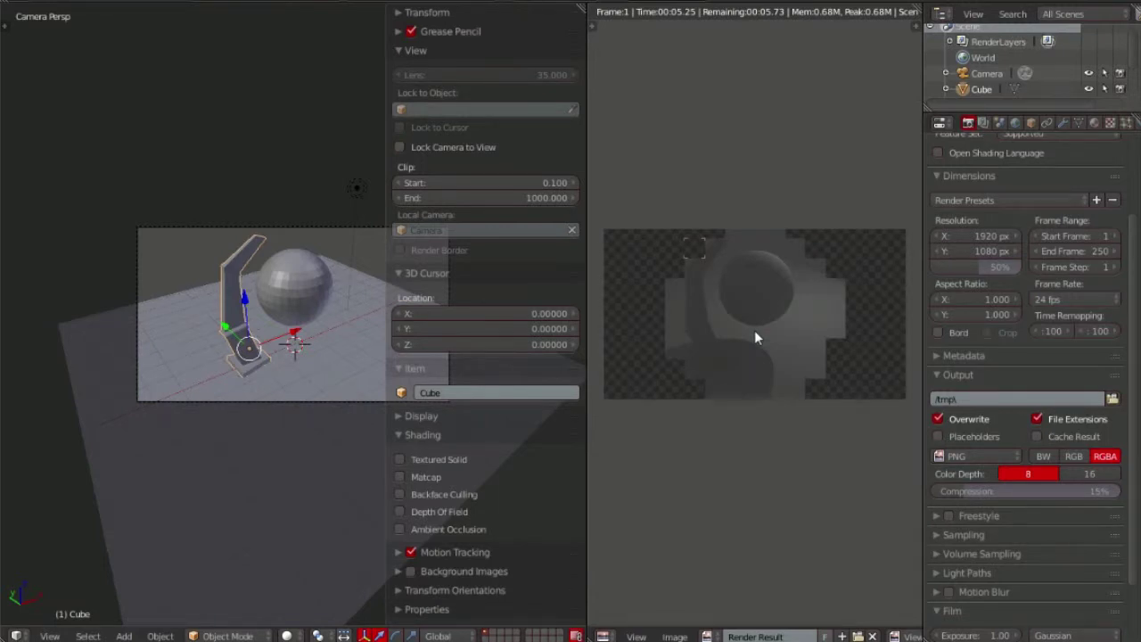
key("n")
left_click_drag(587, 318, 896, 319)
mouse_move(481, 294)
middle_mouse_down()
mouse_move(413, 241)
mouse_move(464, 294)
mouse_move(535, 299)
mouse_move(358, 177)
middle_mouse_up()
Select the lamp's top plate face and inspect it in front orthographic and perspective views
key("Tab")
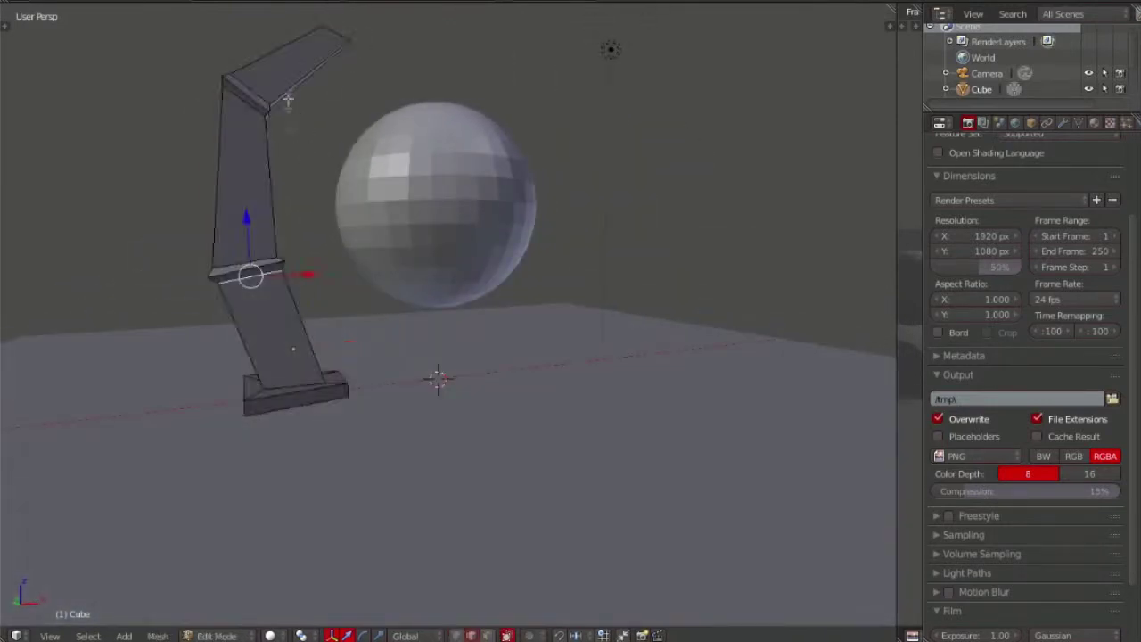
key("z")
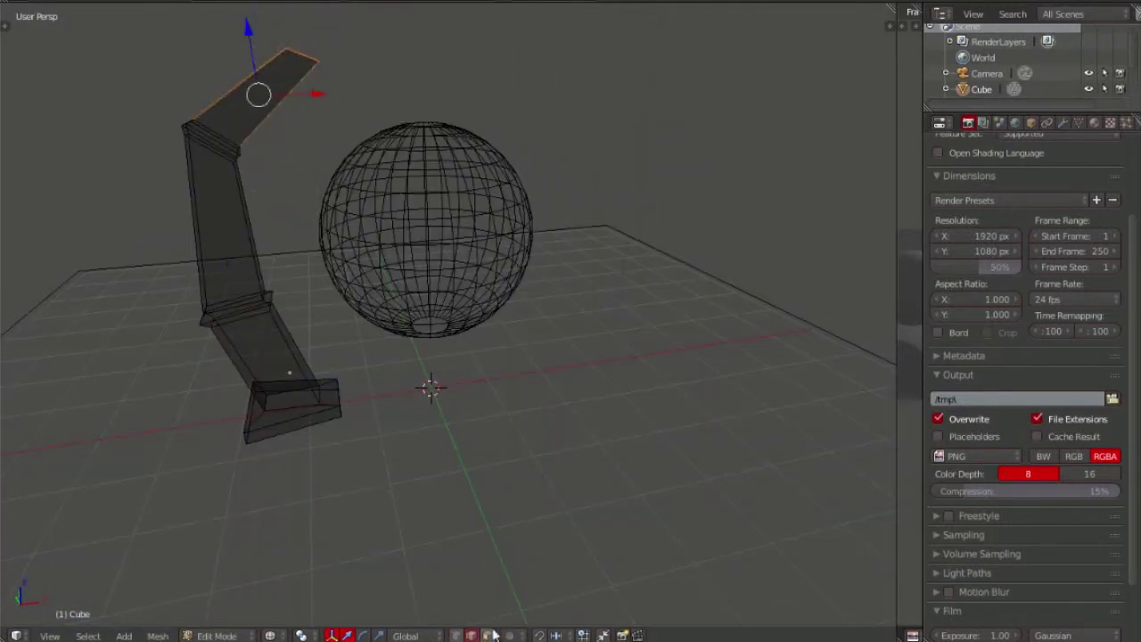
left_click(488, 635)
right_click(268, 89)
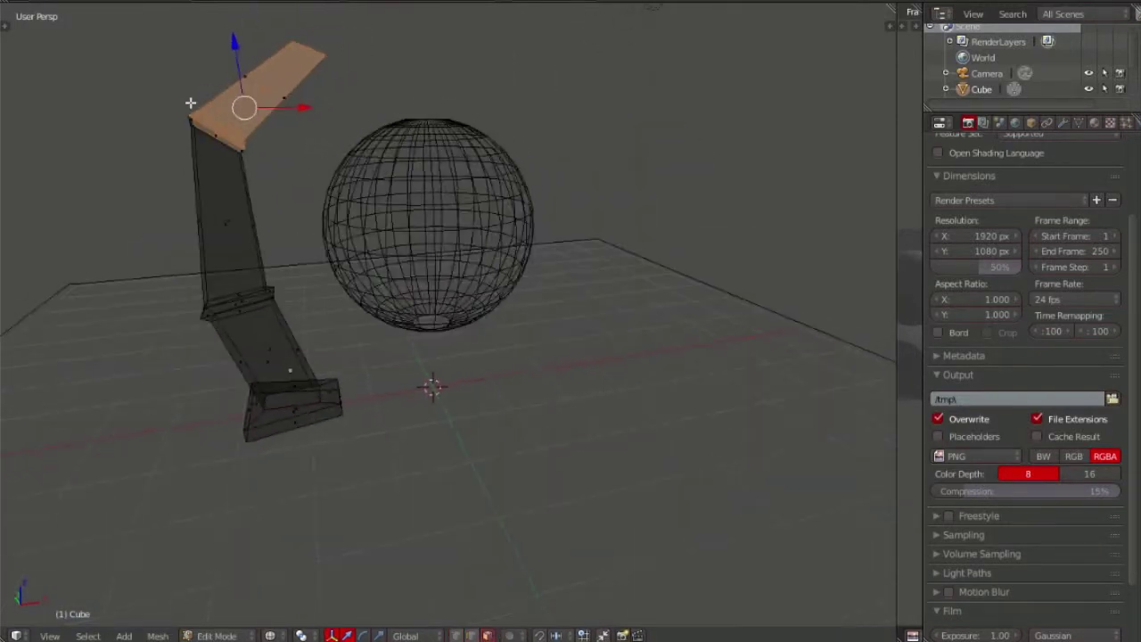
key("KP_3")
key("KP_1")
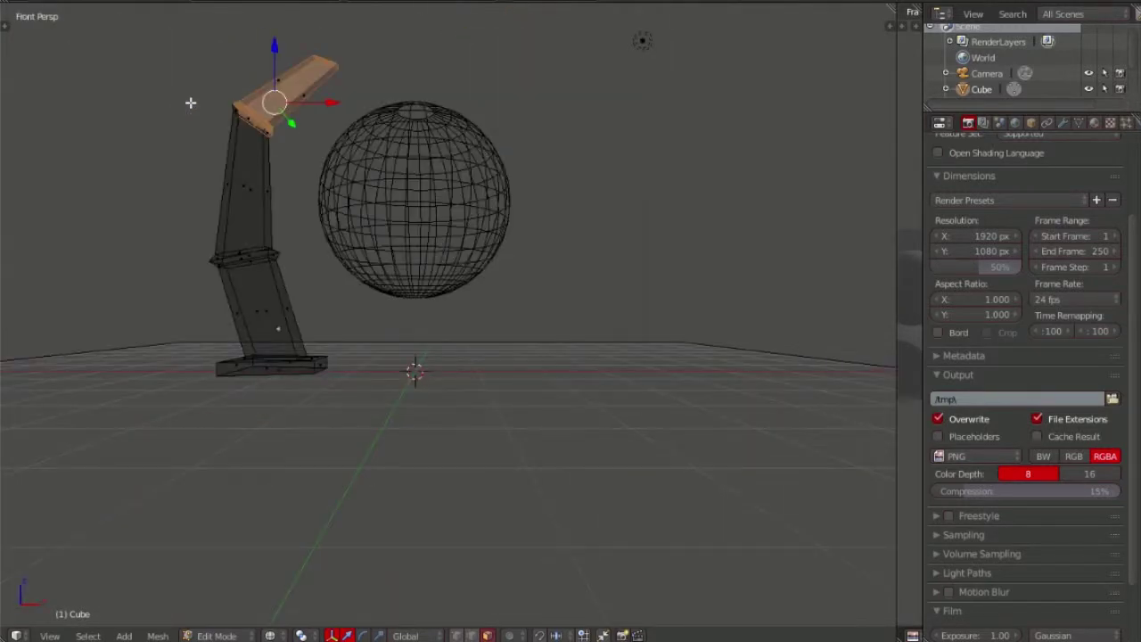
key("KP_5")
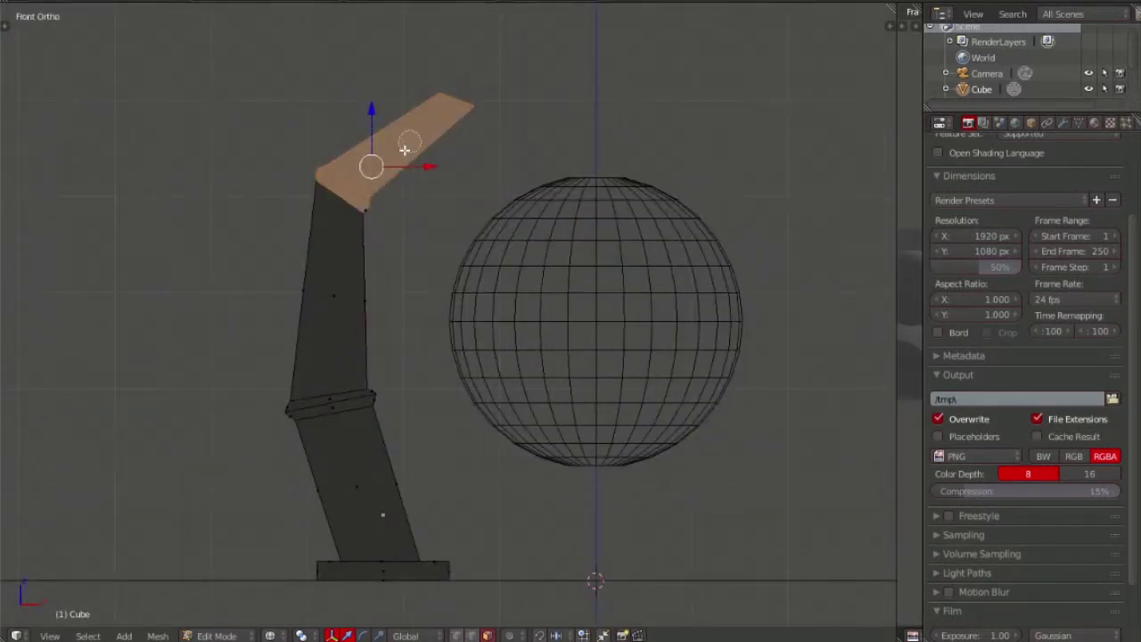
key("z")
mouse_move(405, 149)
middle_mouse_down()
mouse_move(515, 161)
mouse_move(515, 376)
mouse_move(503, 370)
middle_mouse_up()
key("Tab")
scroll(522, 256, "down", 3)
key("KP_5")
left_click(1032, 123)
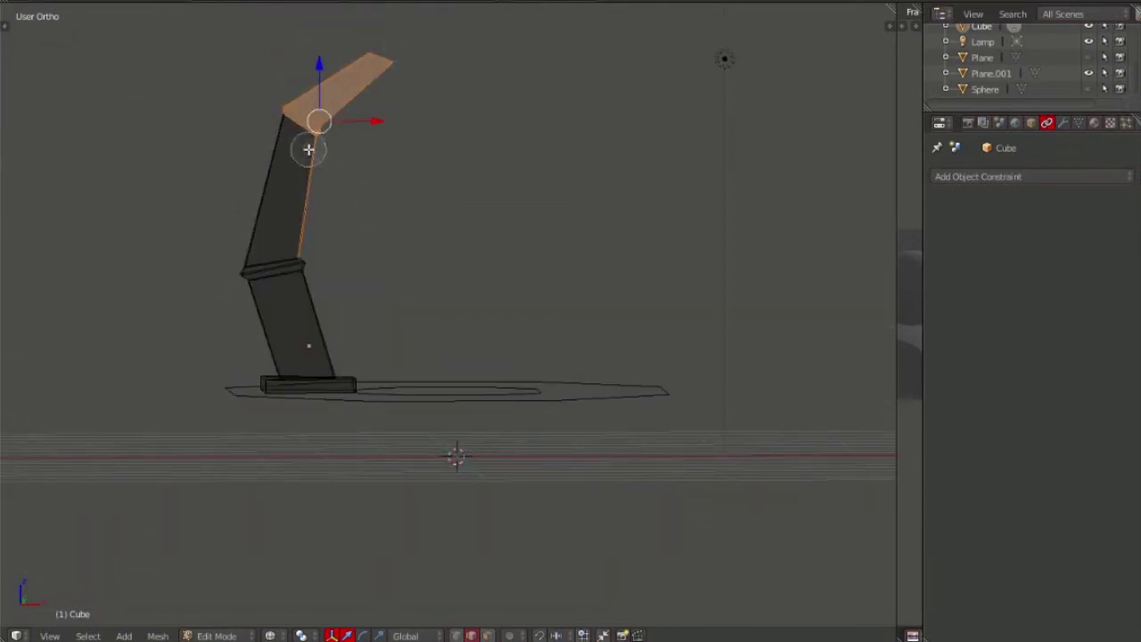
Reselect just the top plate faces with circle selection
key("ctrl+Tab")
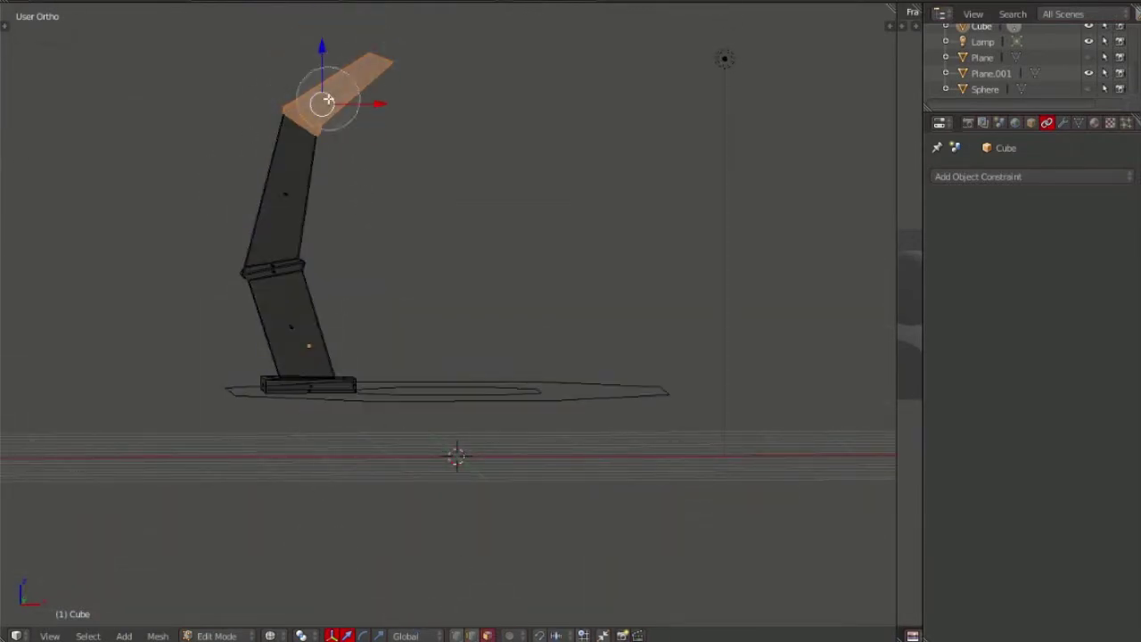
mouse_move(328, 101)
left_mouse_down()
mouse_move(237, 233)
mouse_move(300, 234)
mouse_move(255, 233)
left_mouse_up()
key("Escape")
middle_click_drag(255, 233, 320, 176)
key("a")
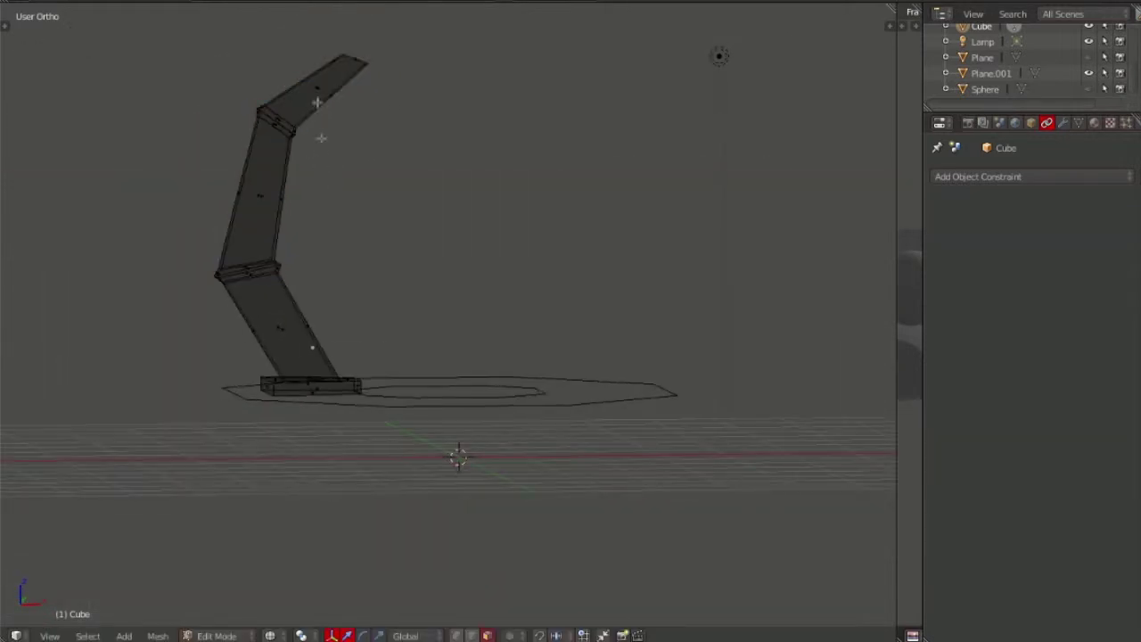
key("c")
left_click_drag(318, 133, 259, 71)
key("Escape")
mouse_move(295, 102)
middle_mouse_down()
mouse_move(284, 121)
mouse_move(290, 98)
mouse_move(304, 167)
middle_mouse_up()
scroll(304, 167, "up", 2)
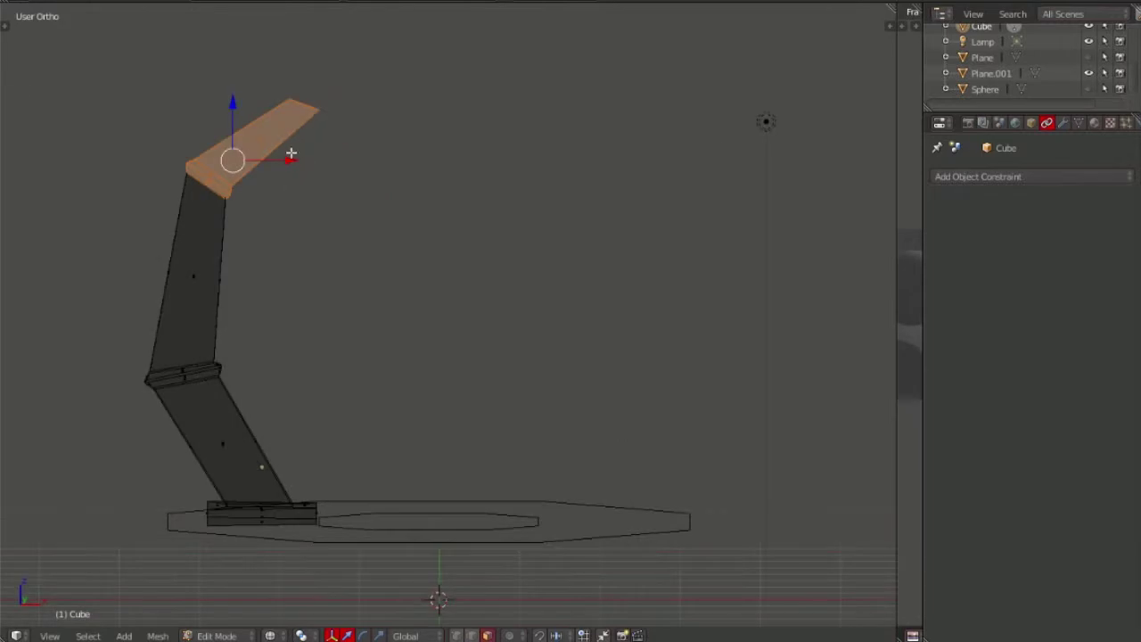
Tilt the top plate slightly around Y and lower it along Z
key("r")
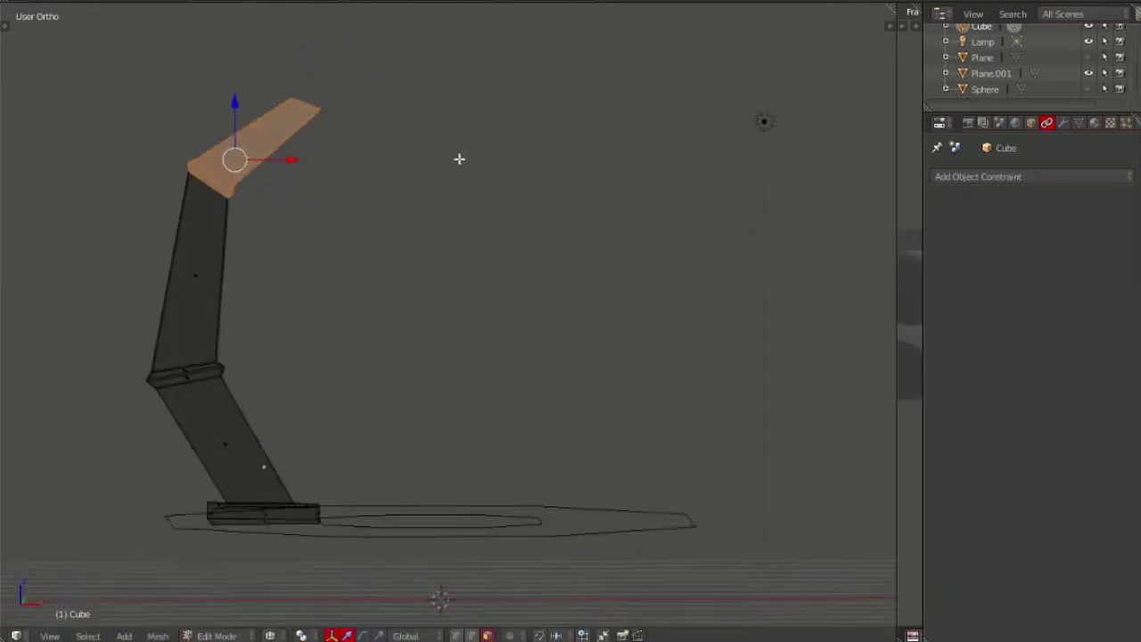
key("KP_1")
key("r")
key("y")
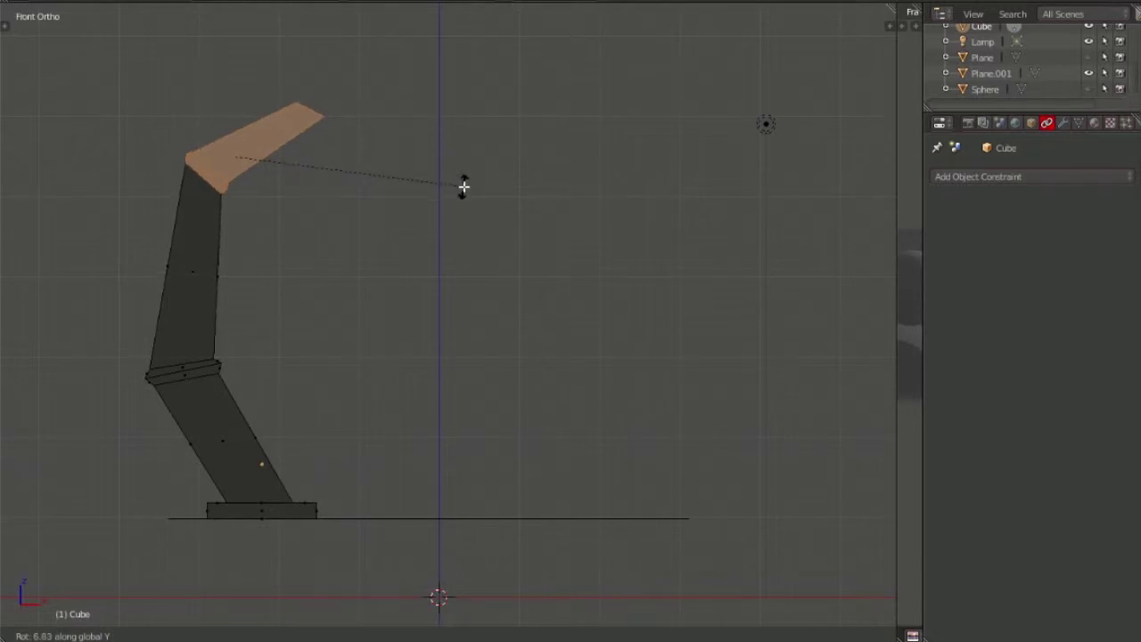
left_click(460, 146)
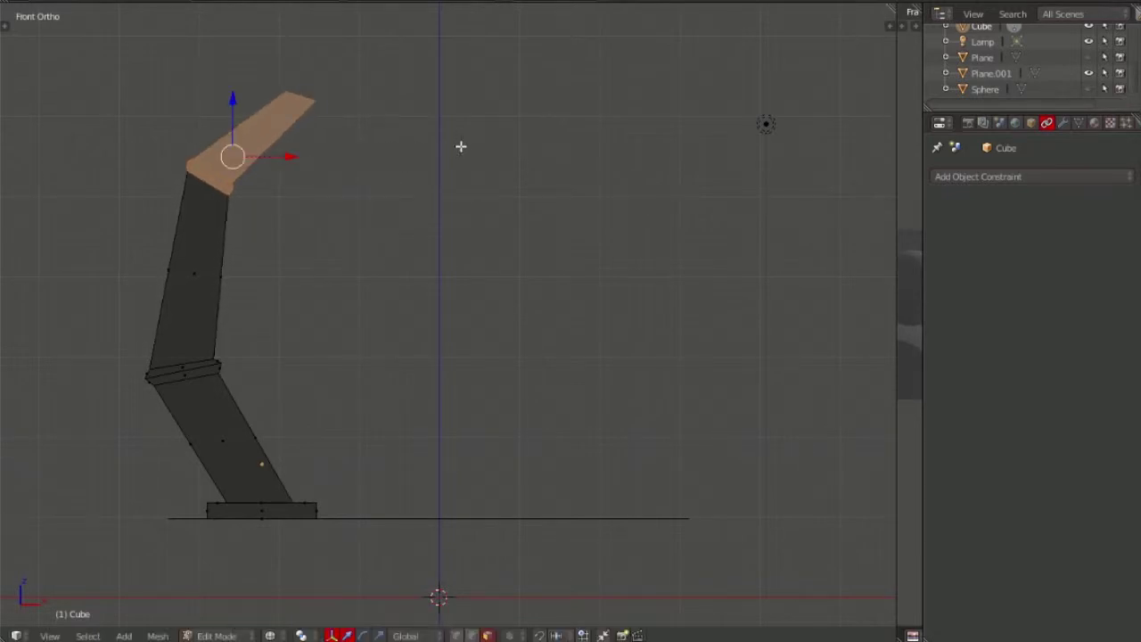
key("g")
key("z")
left_click(262, 168)
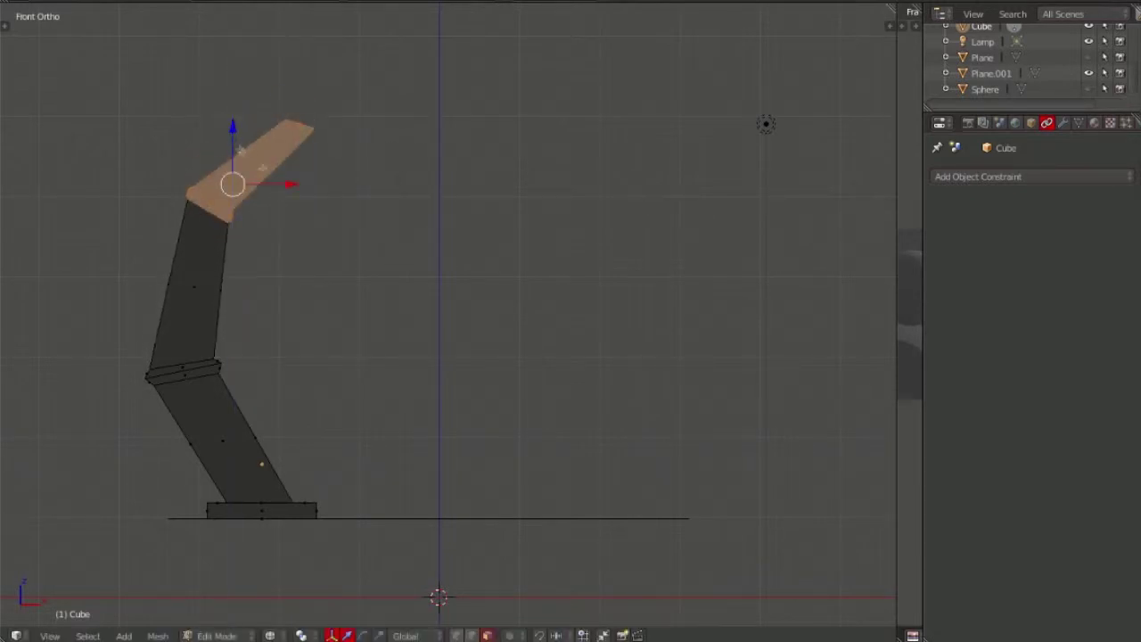
mouse_move(274, 186)
middle_mouse_down()
mouse_move(365, 104)
mouse_move(247, 140)
mouse_move(382, 133)
mouse_move(379, 150)
middle_mouse_up()
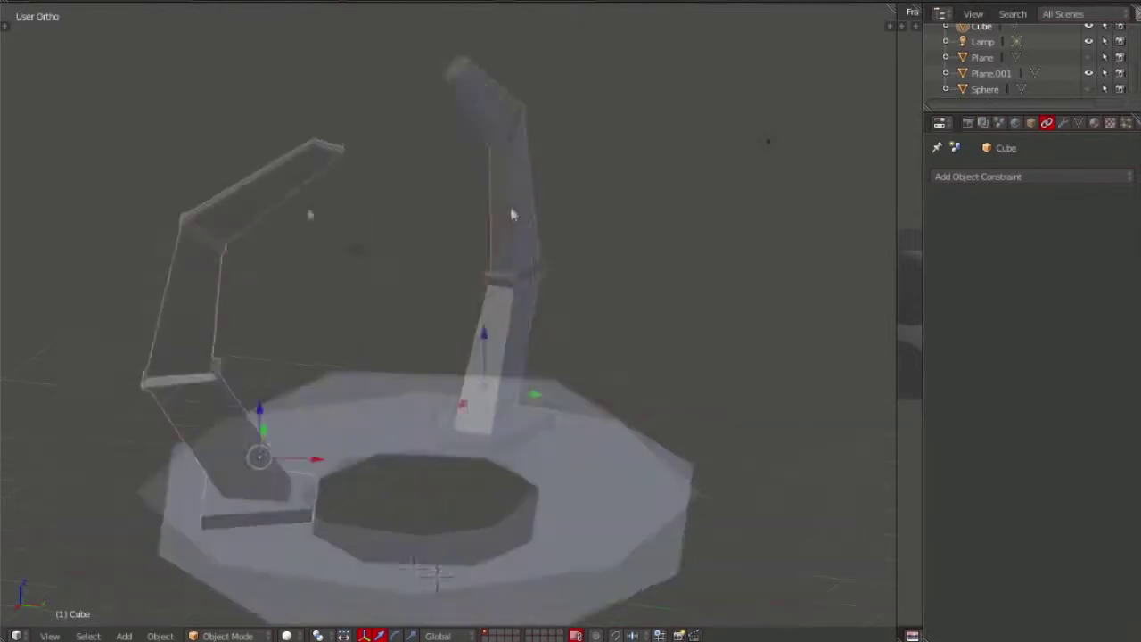
Duplicate the arm, turn it, and move the copy along X to the ring's right side
key("KP_7")
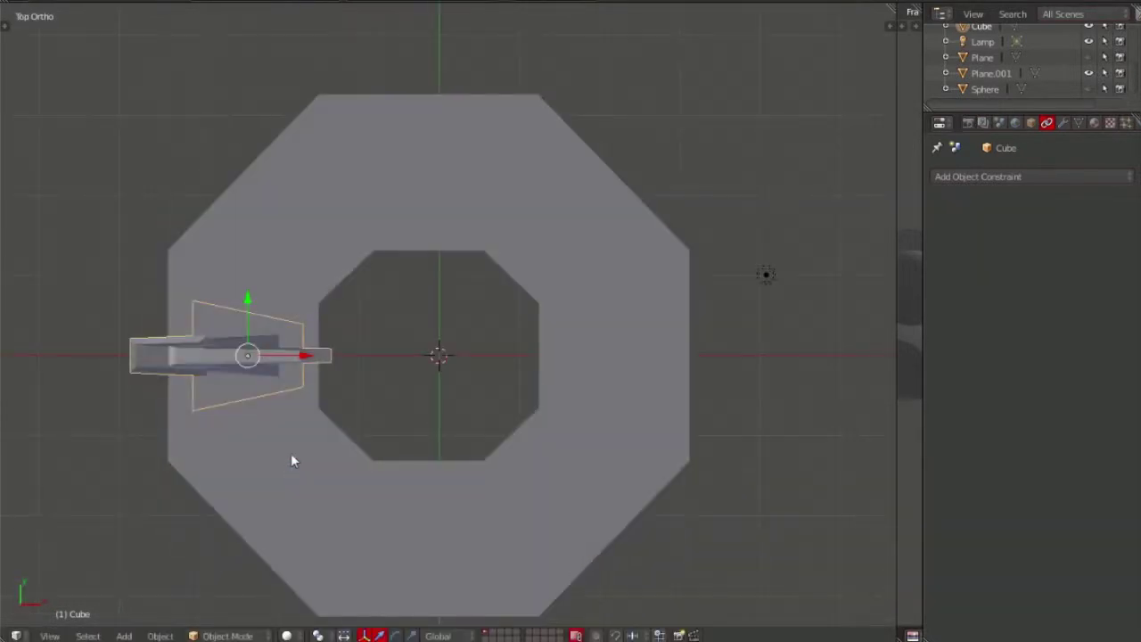
scroll(321, 436, "up", 1)
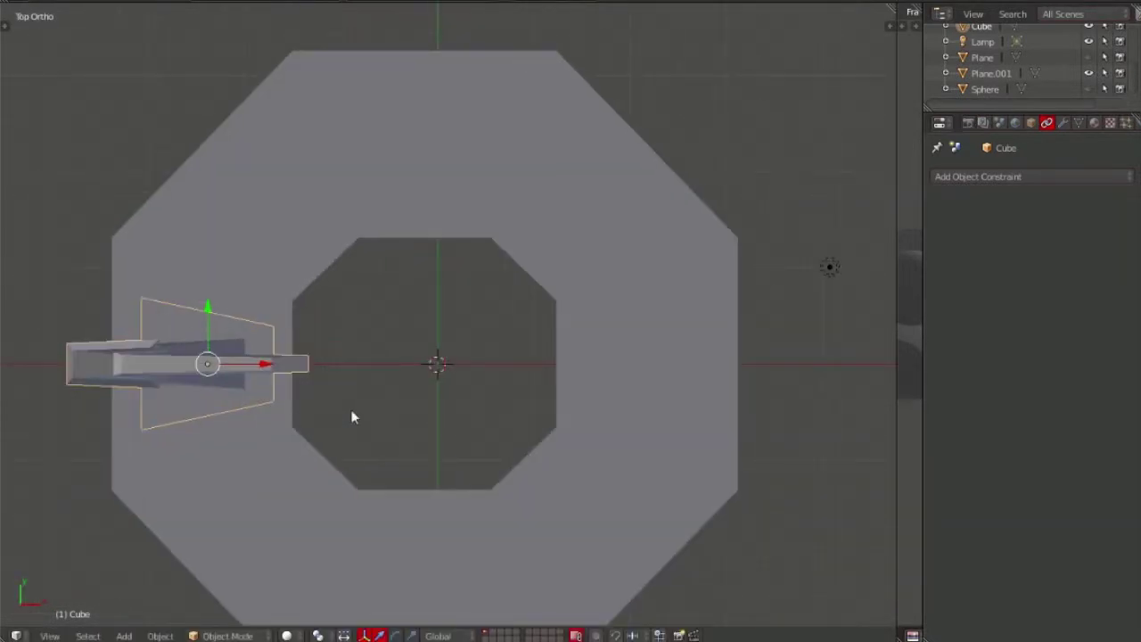
key("shift+d")
key("x")
left_click(781, 417)
key("ctrl+z")
key("r")
key("Escape")
key("shift+d")
key("r")
key("g")
key("x")
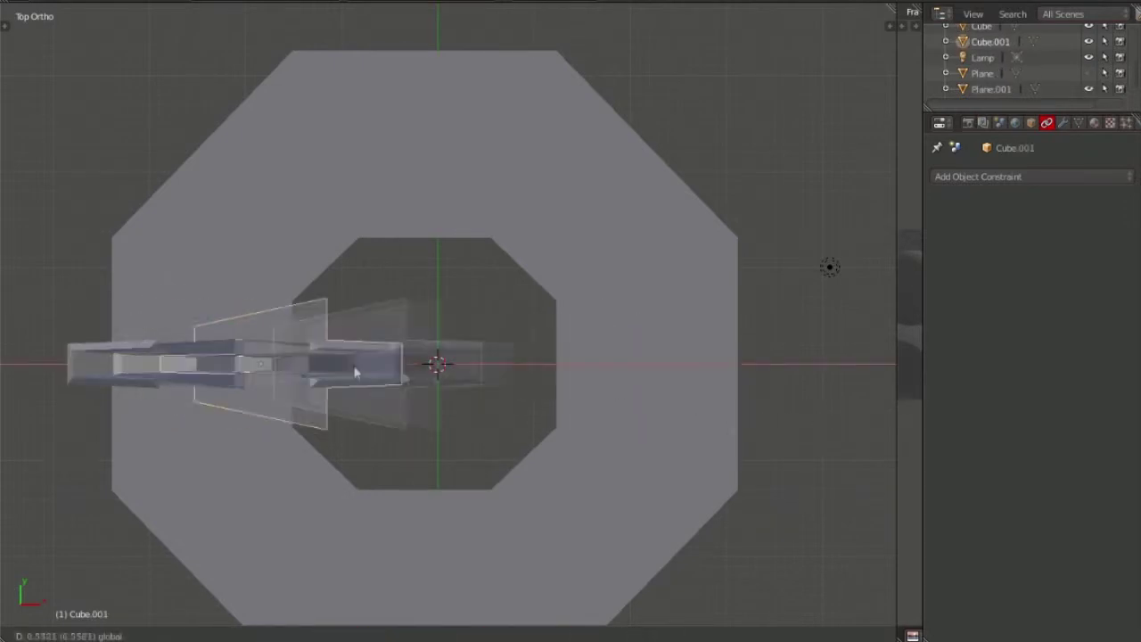
left_click(674, 383)
Nudge the copied arm along X into its final position opposite the first arm
key("z")
scroll(430, 380, "up", 3)
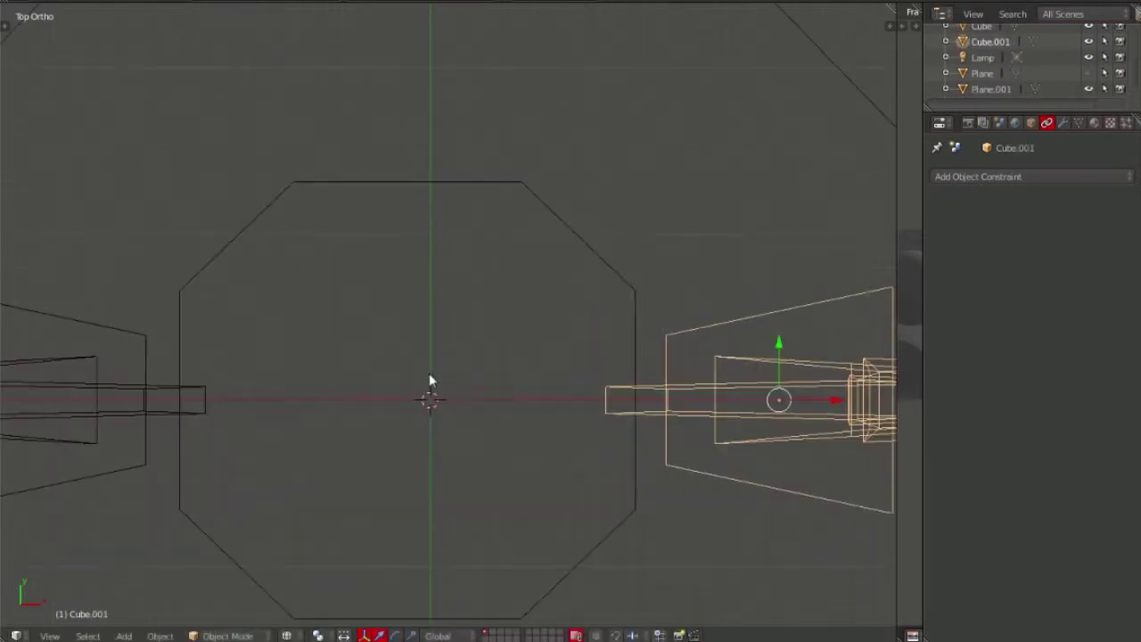
key("g")
key("x")
left_click(821, 397)
scroll(820, 396, "down", 3)
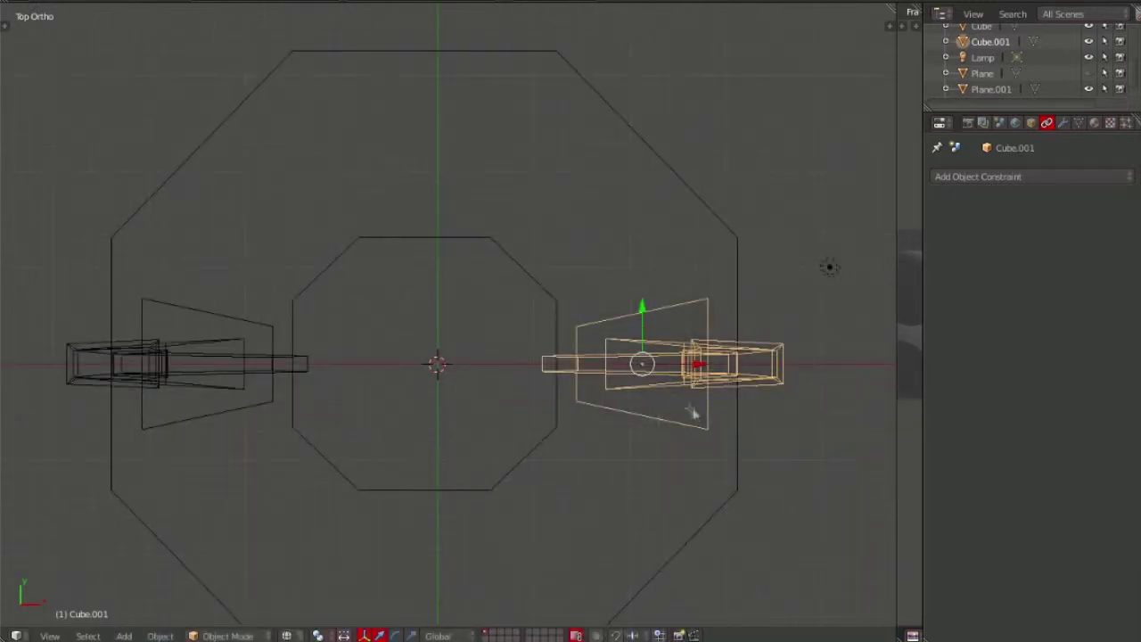
middle_click_drag(693, 413, 285, 339)
key("z")
Duplicate both arms and rotate the copies 90° about Z
right_click(286, 339, "shift")
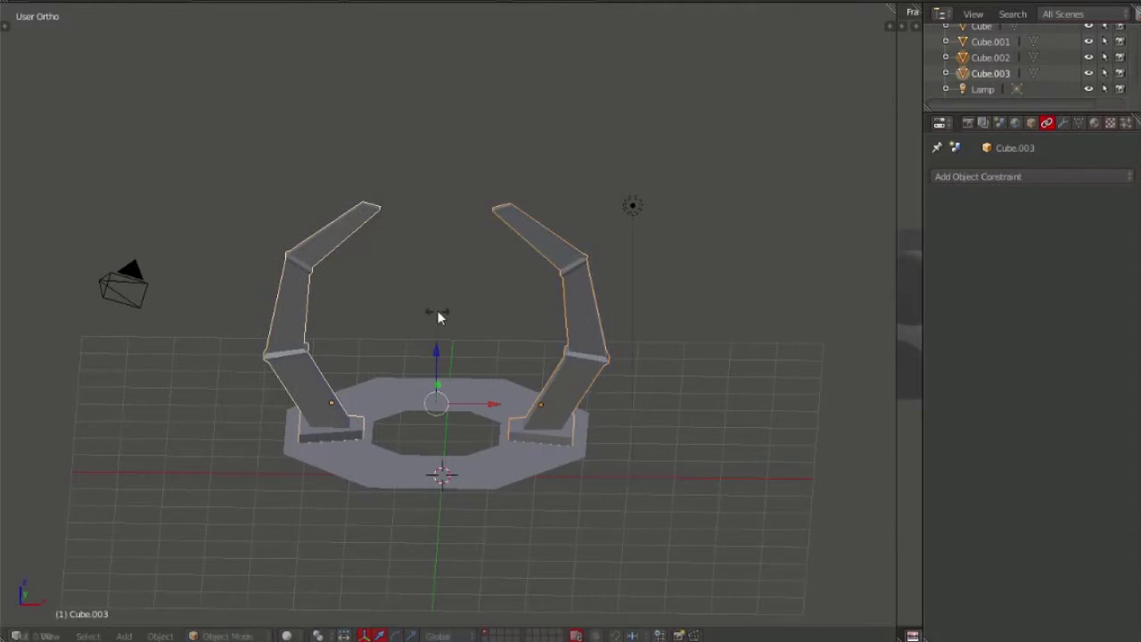
key("shift+d")
type("rz90")
key("Return")
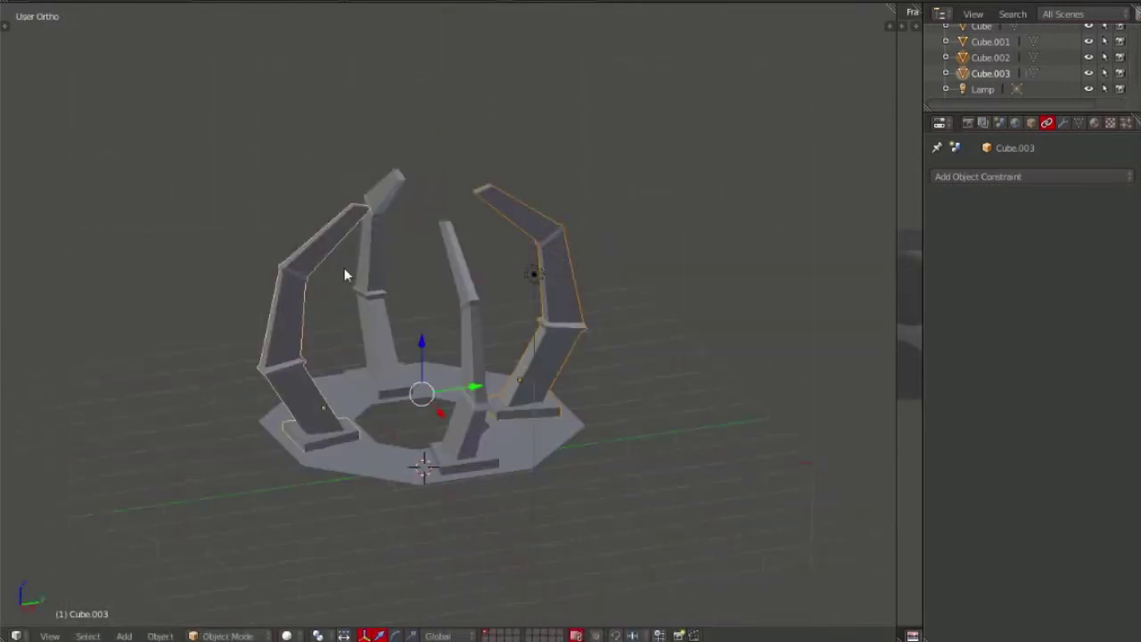
mouse_move(347, 272)
middle_mouse_down()
mouse_move(644, 344)
mouse_move(541, 328)
mouse_move(491, 442)
mouse_move(477, 415)
middle_mouse_up()
key("Tab")
key("z")
key("z")
key("Tab")
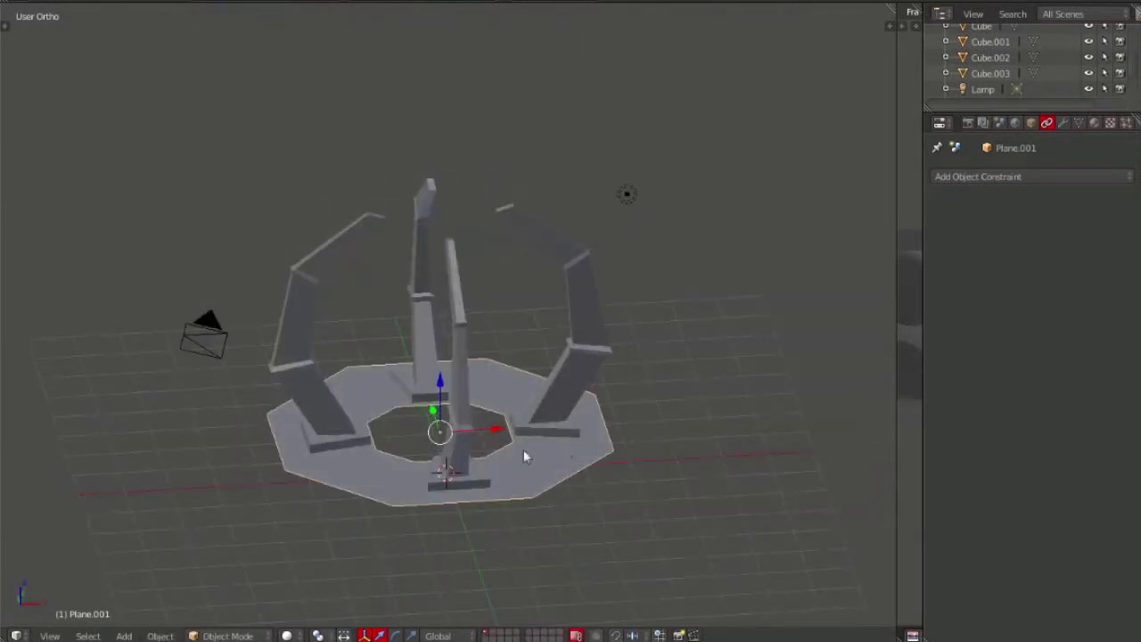
Flatten the octagonal ring by scaling it along Z
key("s")
key("y")
key("y")
key("y")
key("z")
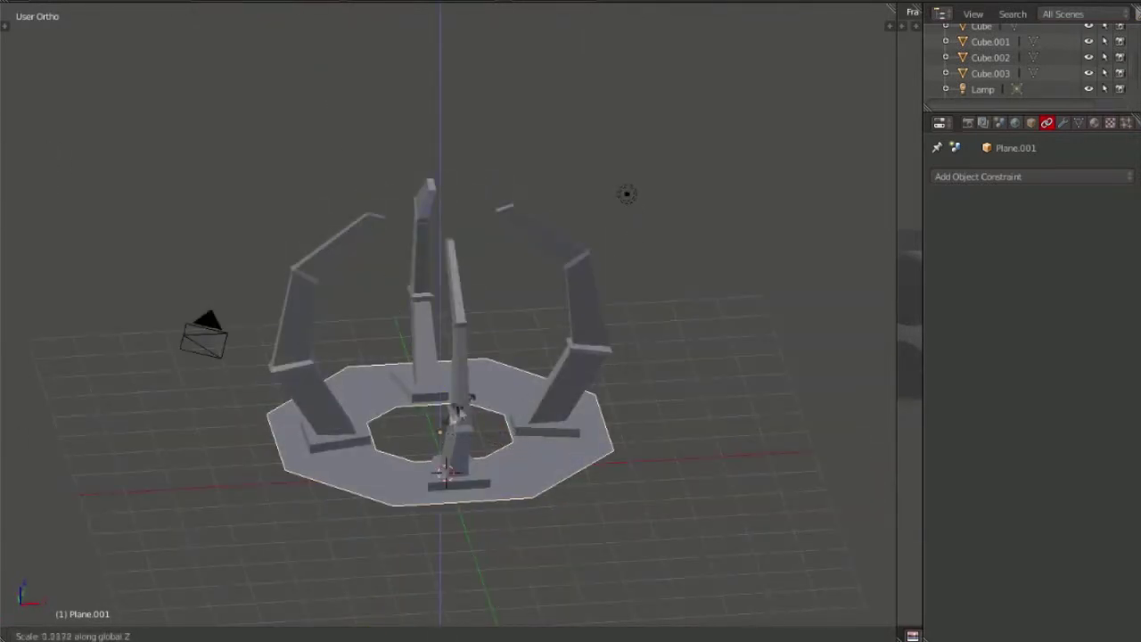
key("Return")
In Edit Mode, extrude all of the ring's faces to give it thickness
key("Tab")
key("a")
key("e")
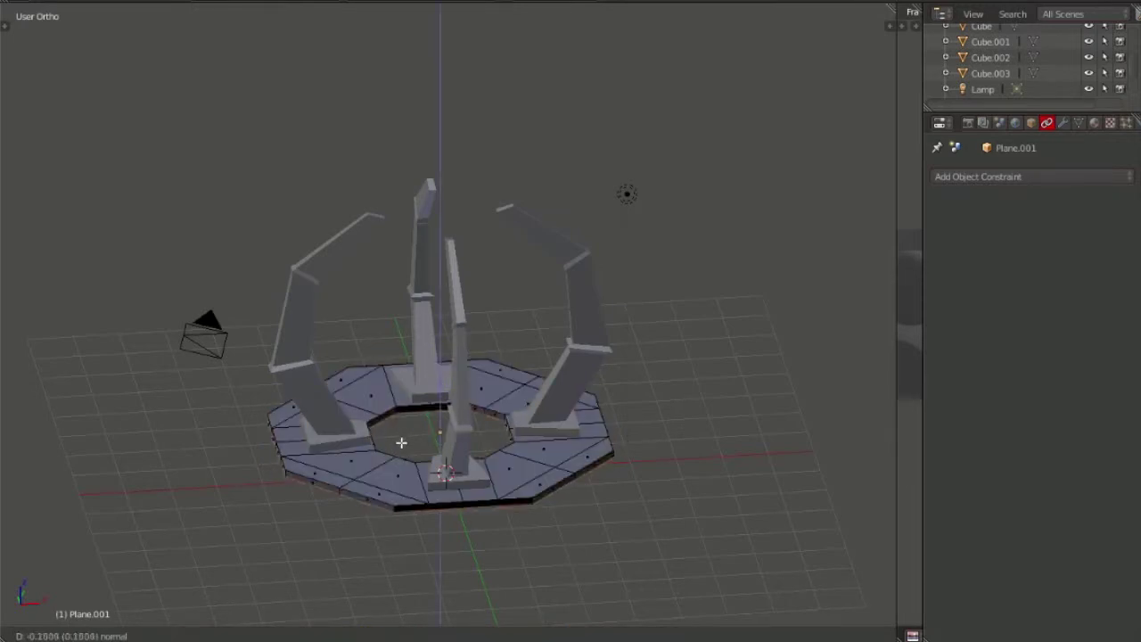
left_click(401, 440)
scroll(401, 439, "up", 5)
scroll(402, 439, "up", 3)
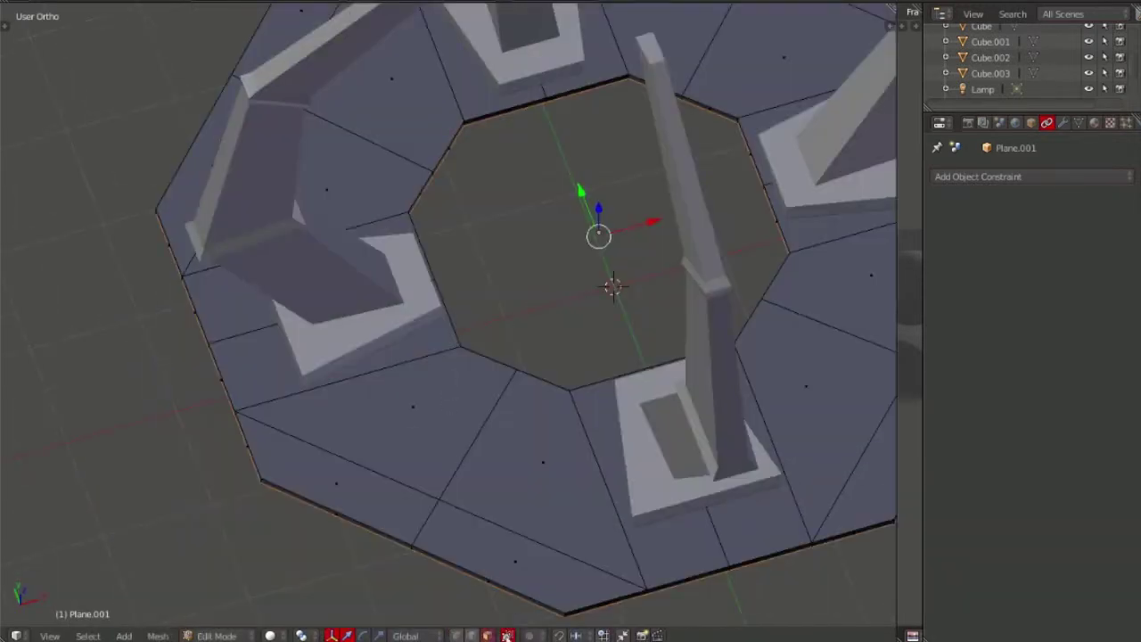
Select one floor face of the ring and scale it
right_click(351, 491)
key("s")
left_click(716, 522)
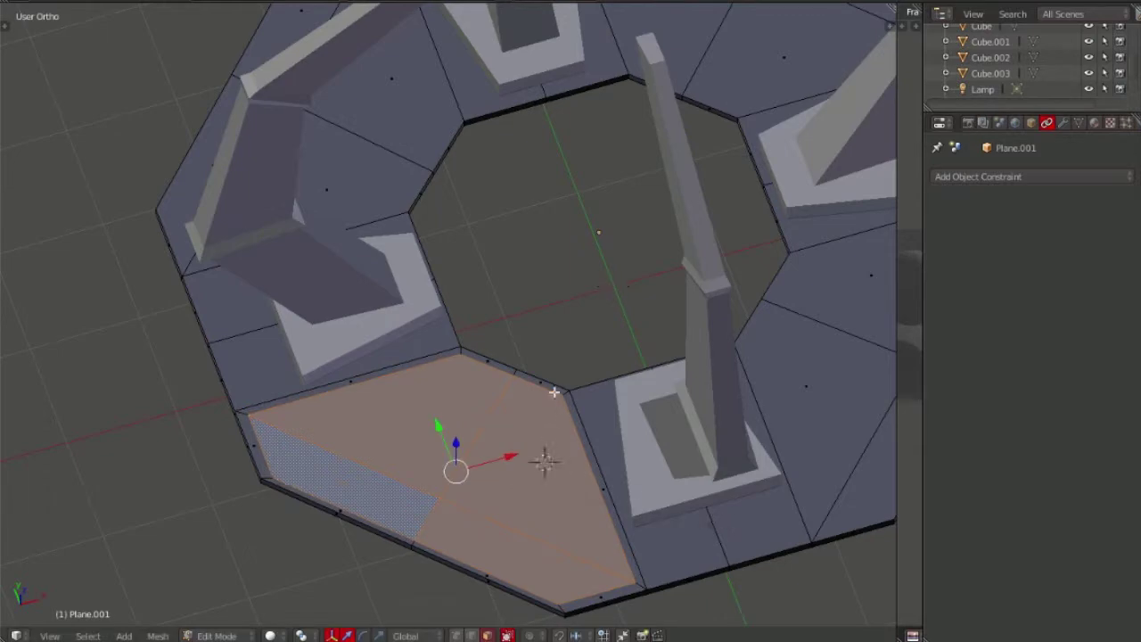
mouse_move(543, 458)
middle_mouse_down()
mouse_move(504, 347)
mouse_move(556, 341)
mouse_move(628, 489)
middle_mouse_up()
scroll(628, 490, "down", 5)
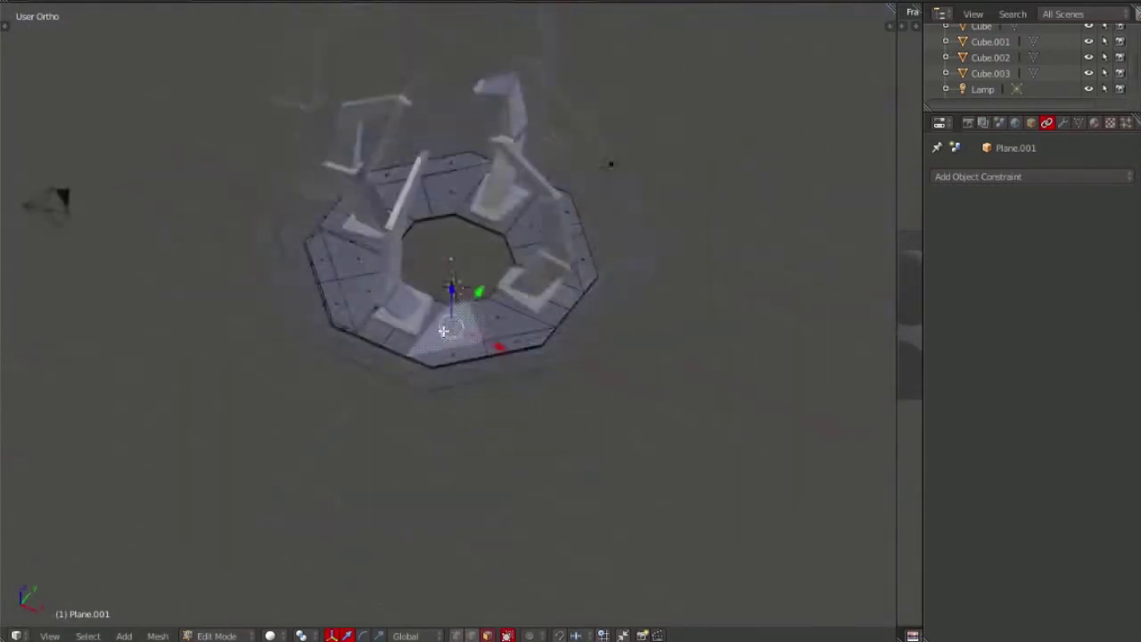
scroll(604, 395, "up", 5)
Rescale the selected floor face several more times to shape its panel
key("s")
left_click(594, 390)
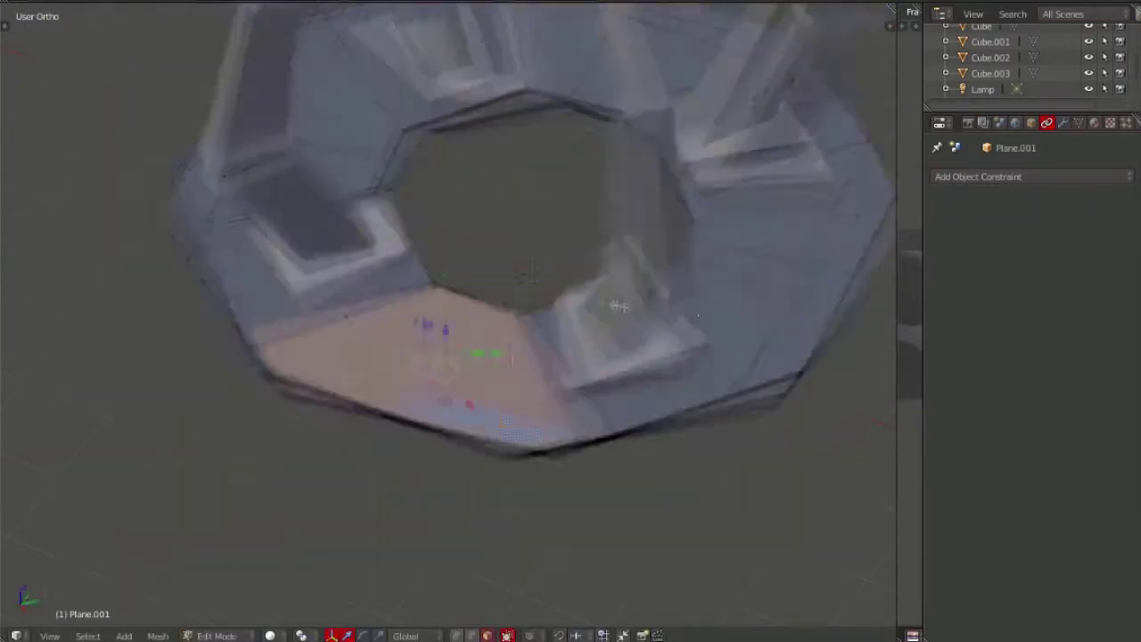
mouse_move(594, 390)
middle_mouse_down()
mouse_move(669, 548)
mouse_move(574, 540)
middle_mouse_up()
key("s")
left_click(669, 548)
key("s")
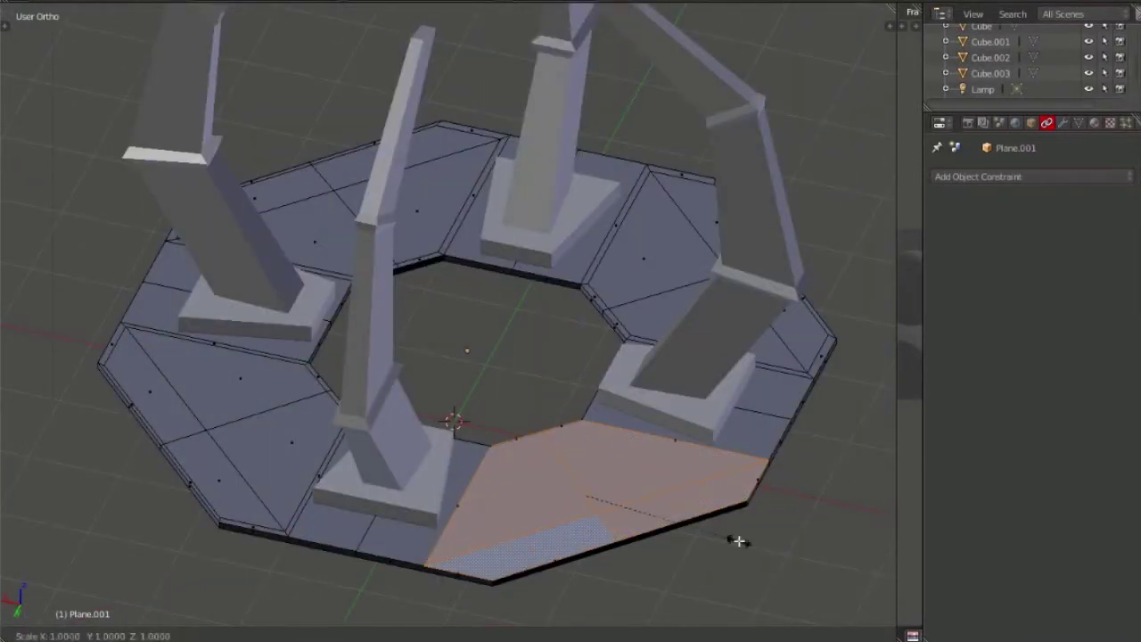
left_click(738, 540)
Add five more floor faces to the selection, extrude them, and return to Object Mode
right_click(223, 428, "shift")
right_click(303, 214, "shift")
right_click(446, 188, "shift")
right_click(650, 241, "shift")
right_click(796, 333, "shift")
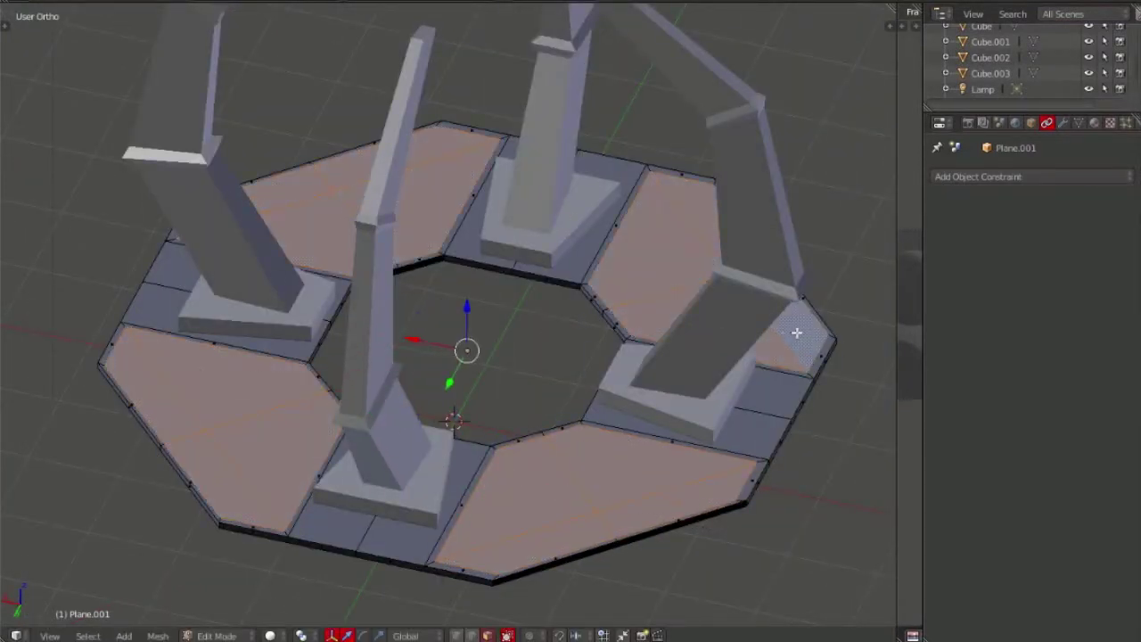
key("KP_1")
scroll(519, 351, "up", 3)
key("e")
key("Tab")
From the top view, select the reactor sphere above the ring
mouse_move(392, 275)
middle_mouse_down()
mouse_move(587, 346)
mouse_move(538, 337)
mouse_move(596, 388)
middle_mouse_up()
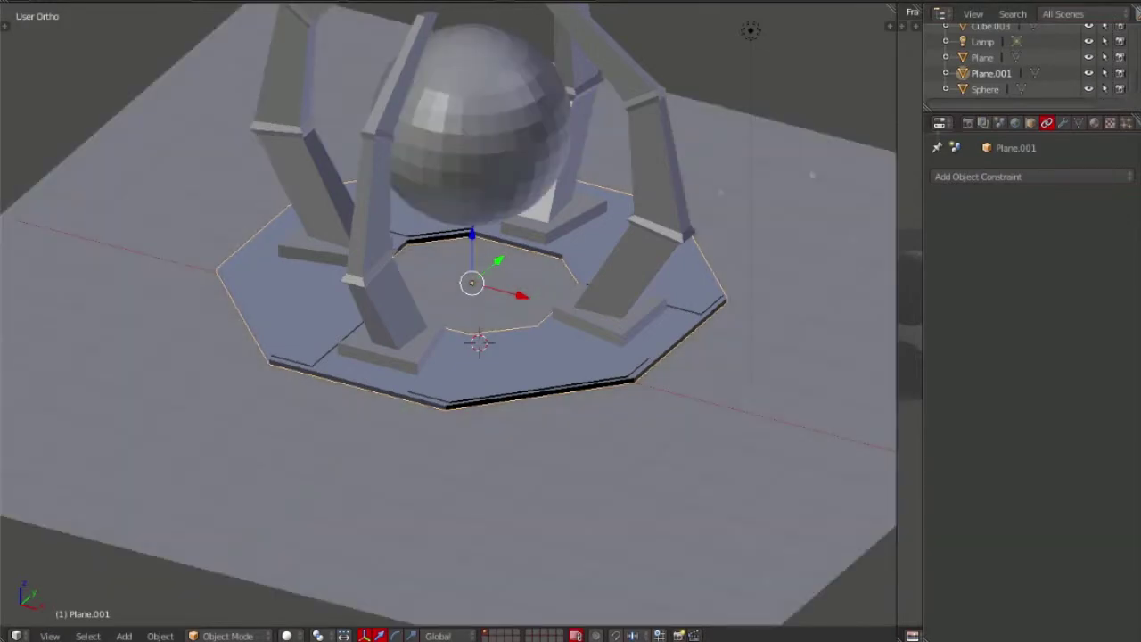
key("KP_7")
right_click(595, 253)
scroll(595, 252, "up", 5)
key("Tab")
Scale the sphere up into a large globe and return to Object Mode
key("s")
left_click(585, 233)
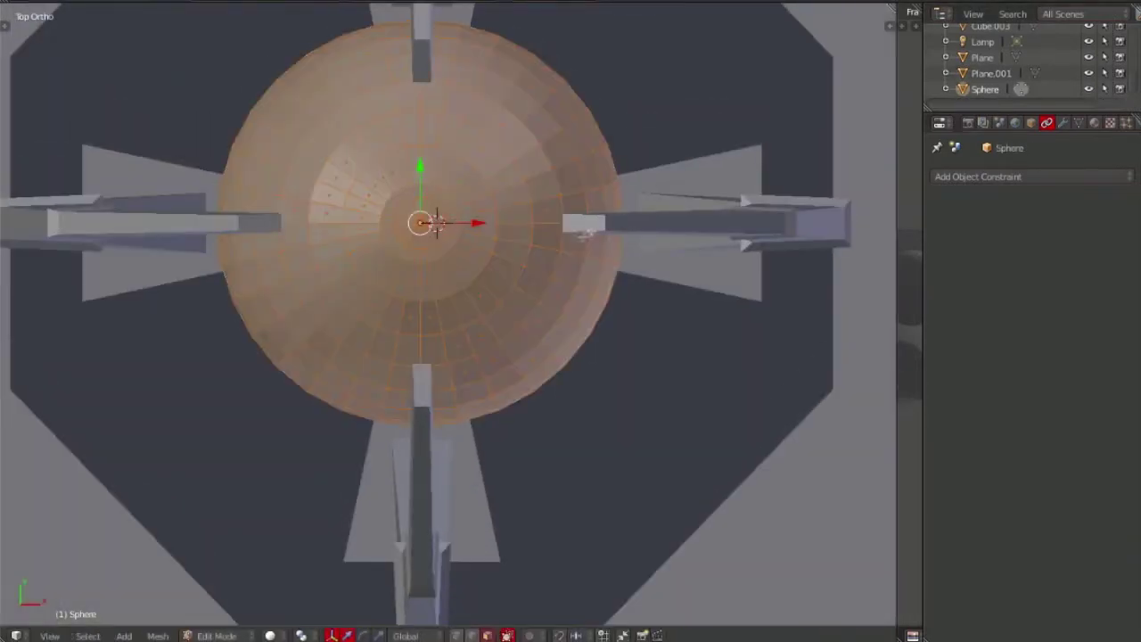
scroll(586, 233, "down", 5)
mouse_move(585, 234)
middle_mouse_down()
mouse_move(580, 123)
mouse_move(535, 71)
mouse_move(303, 137)
middle_mouse_up()
key("Tab")
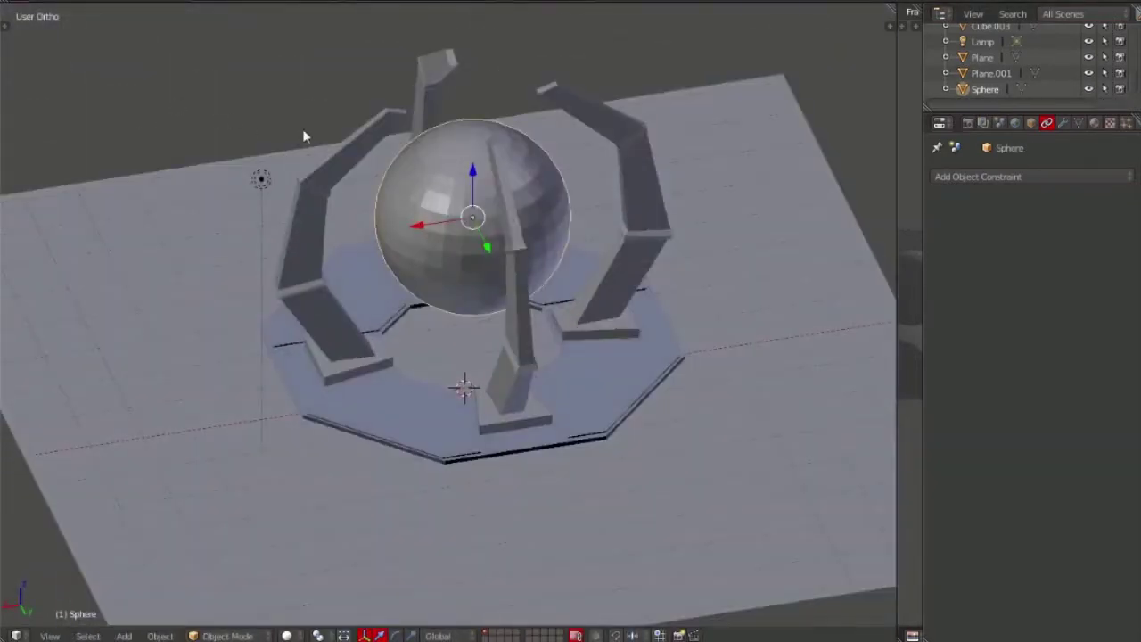
Delete the lamp from the scene
mouse_move(257, 175)
middle_mouse_down()
mouse_move(509, 461)
mouse_move(211, 94)
middle_mouse_up()
right_click(216, 93)
key("Delete")
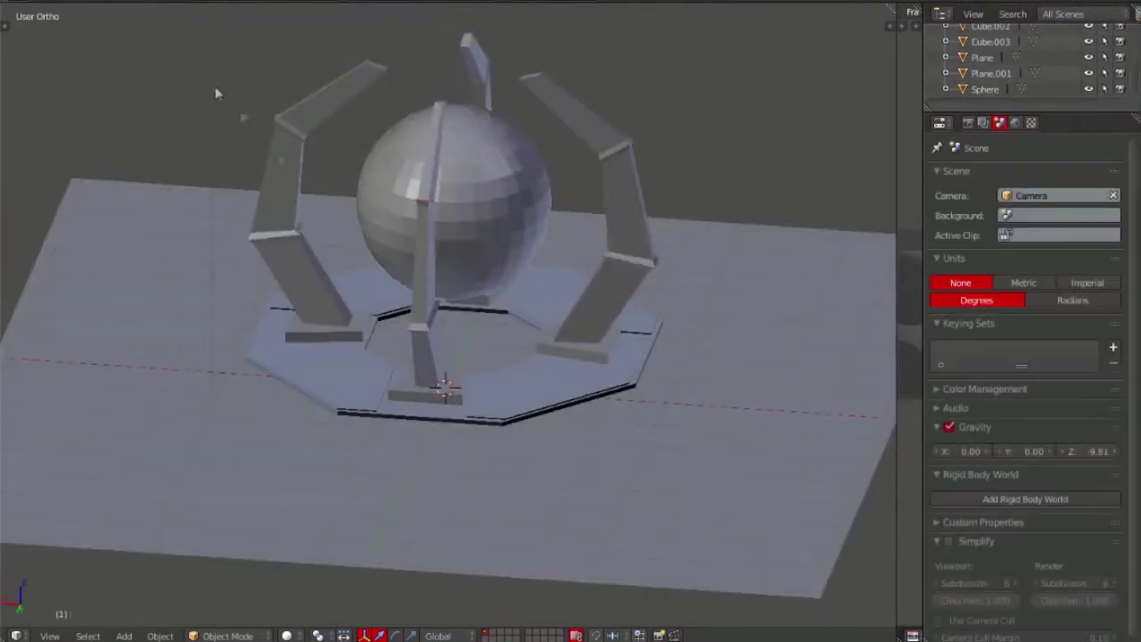
Enable Lock Camera to View and re-aim the camera to frame the sphere structure
key("KP_0")
key("n")
left_click(762, 127)
mouse_move(534, 320)
middle_mouse_down()
mouse_move(541, 156)
mouse_move(446, 262)
mouse_move(706, 110)
middle_mouse_up()
scroll(448, 254, "down", 2)
scroll(448, 245, "down", 1)
scroll(453, 249, "up", 2)
Add a new plane and place it on the ground at the left
key("KP_0")
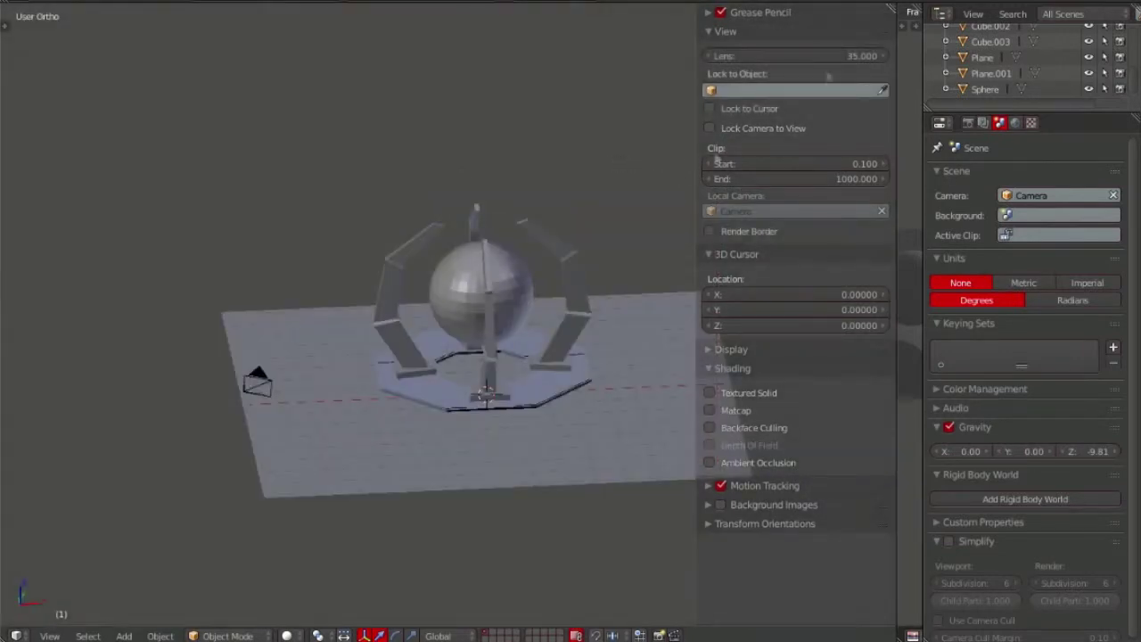
key("n")
key("shift+a")
left_click(692, 236)
mouse_move(692, 236)
middle_mouse_down()
mouse_move(667, 451)
mouse_move(410, 400)
middle_mouse_up()
key("g")
left_click(657, 479)
Stand the plane upright about Y and scale it up much larger
key("r")
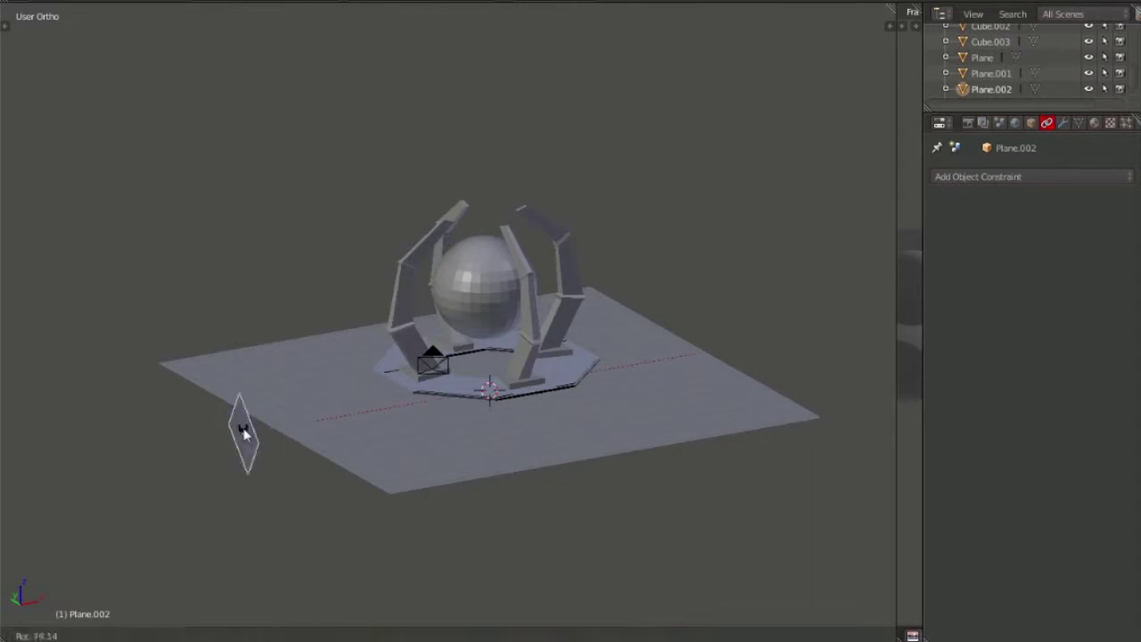
key("y")
left_click(230, 405)
key("KP_0")
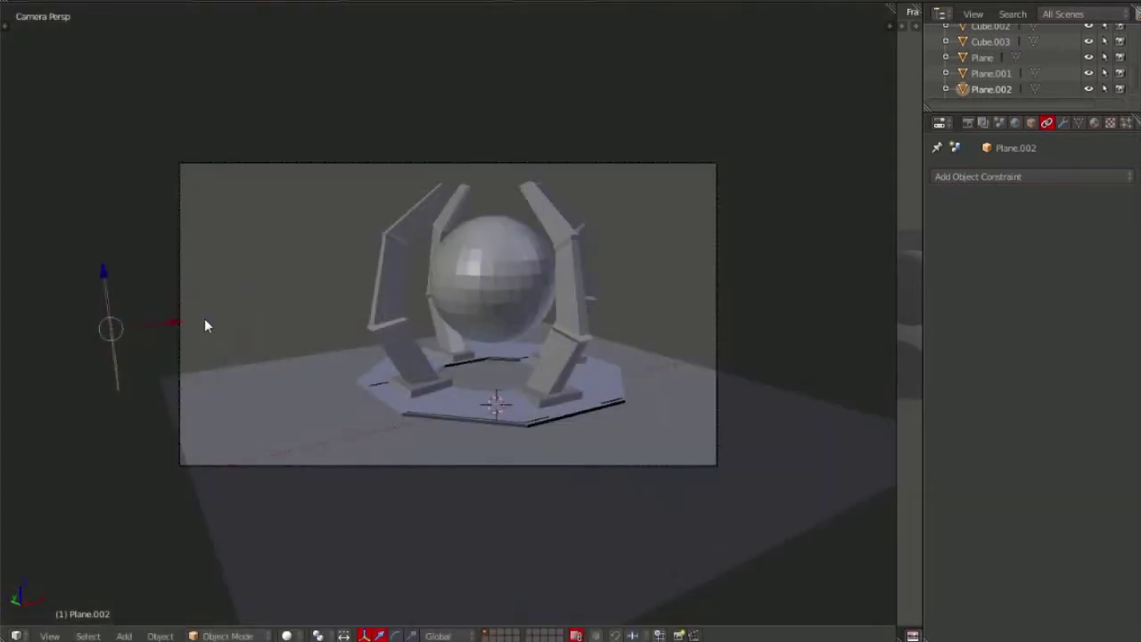
key("s")
left_click(445, 286)
middle_click_drag(446, 286, 535, 295)
key("g")
key("y")
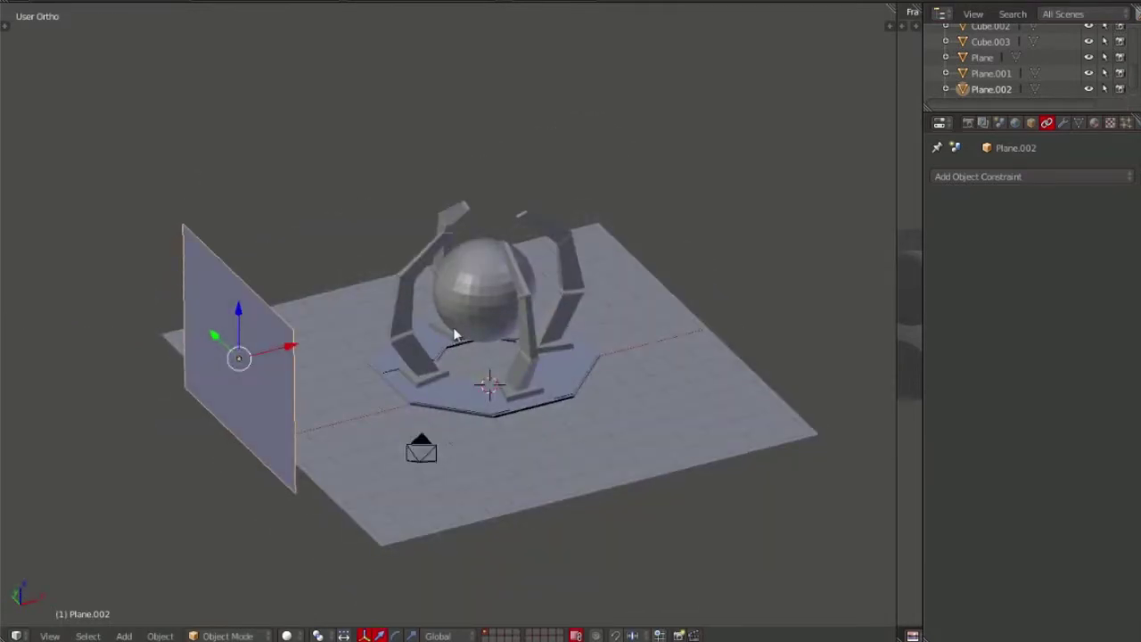
Duplicate the upright plane along X beside the sphere and rotate it 90° about Z
key("shift+d")
key("x")
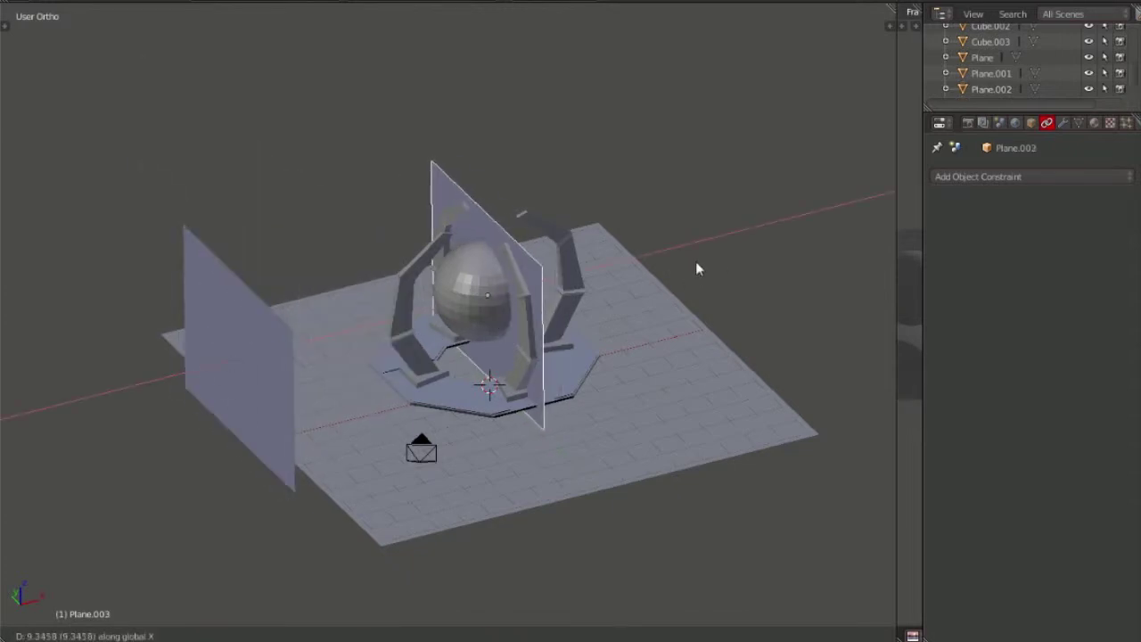
left_click(696, 265)
type("rz90")
key("Return")
key("KP_0")
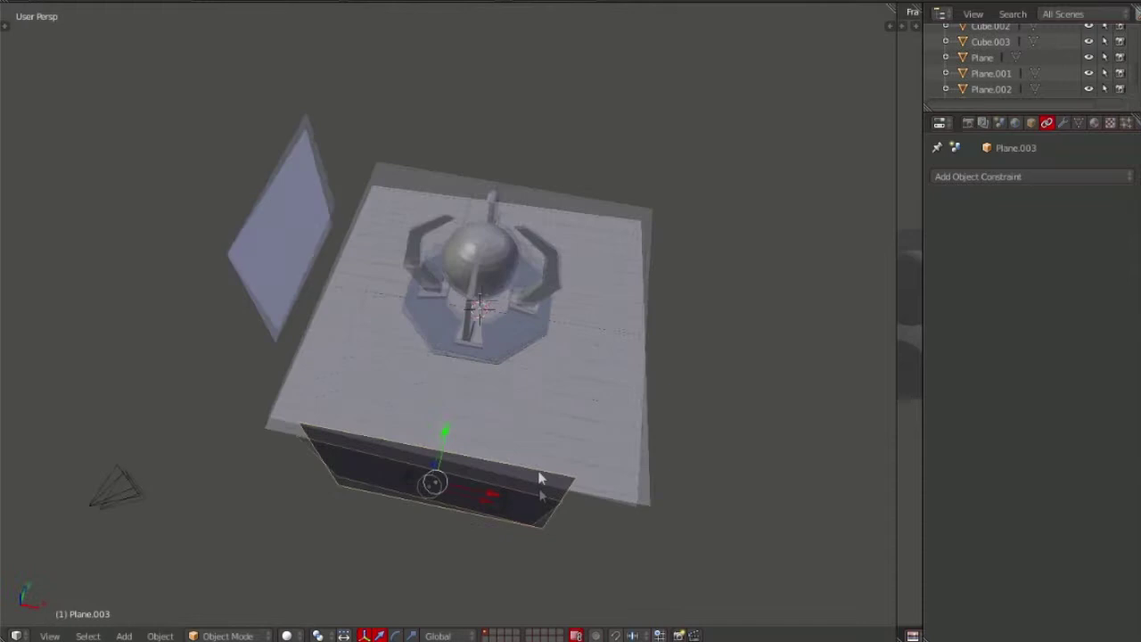
middle_click_drag(632, 389, 540, 474)
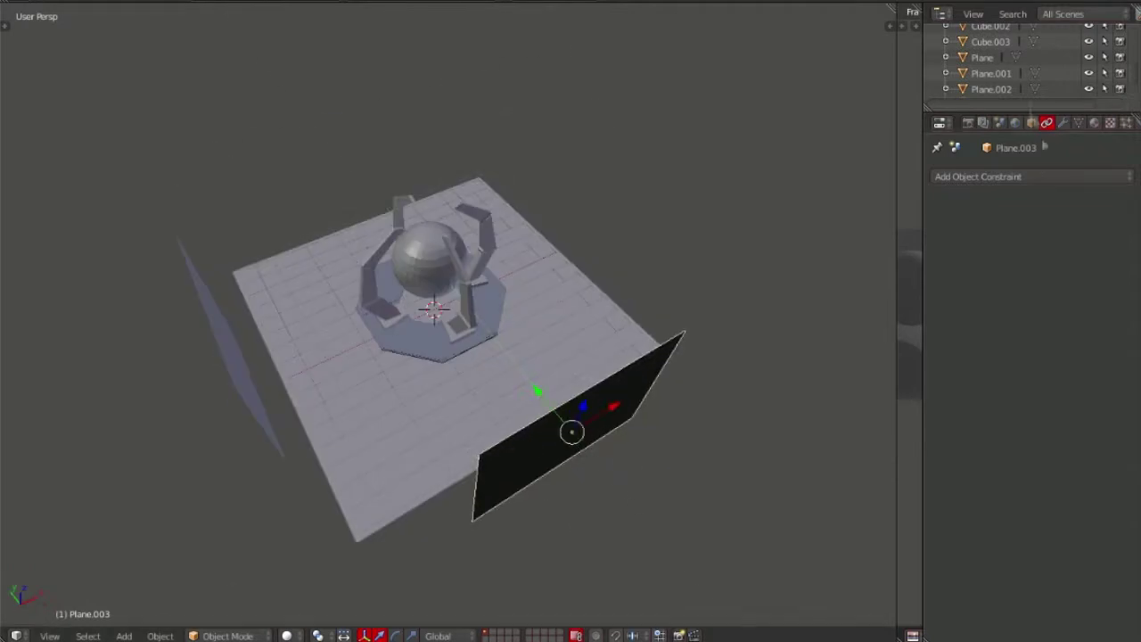
left_click(1063, 122)
left_click(1038, 179)
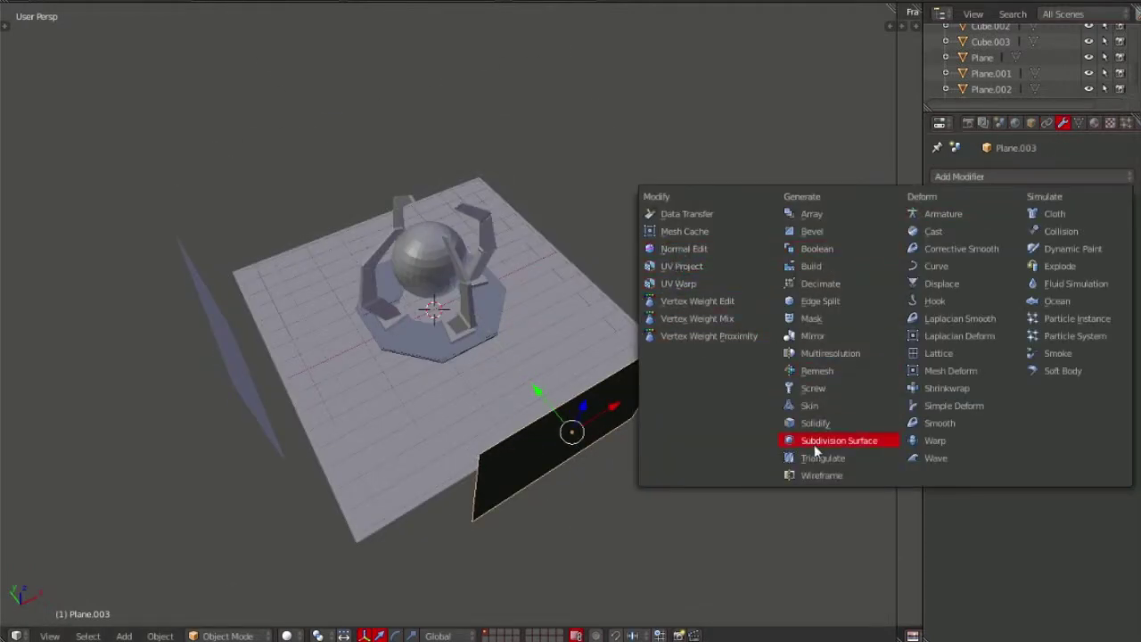
Set the copied plane's surface shader to Emission
left_click(1095, 122)
left_click(1061, 314)
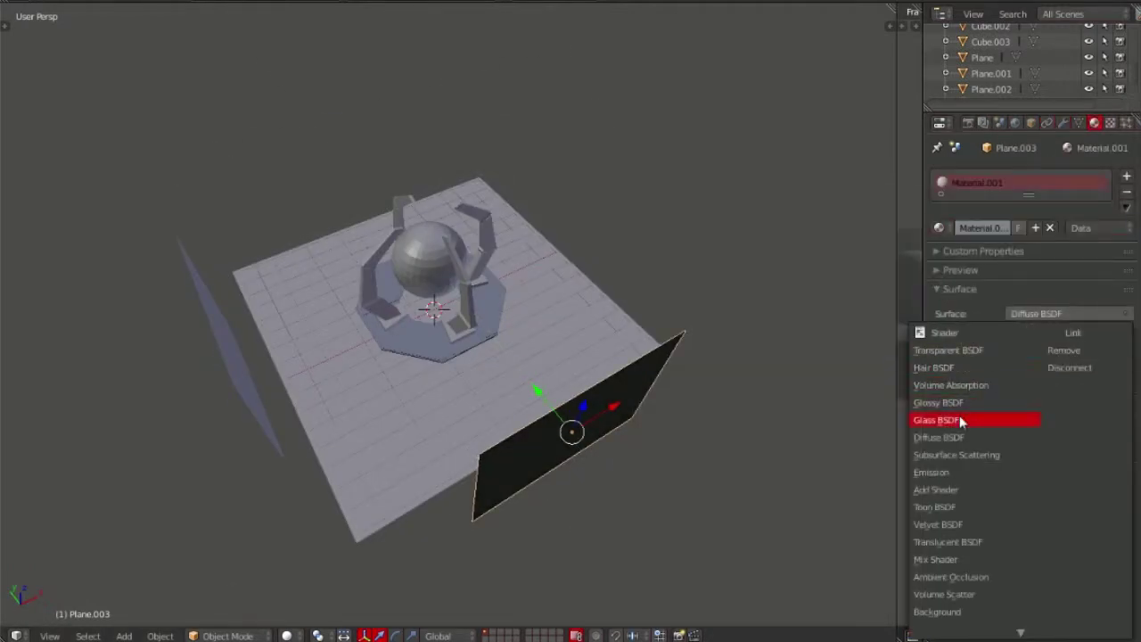
left_click(1041, 314)
scroll(976, 571, "down", 2)
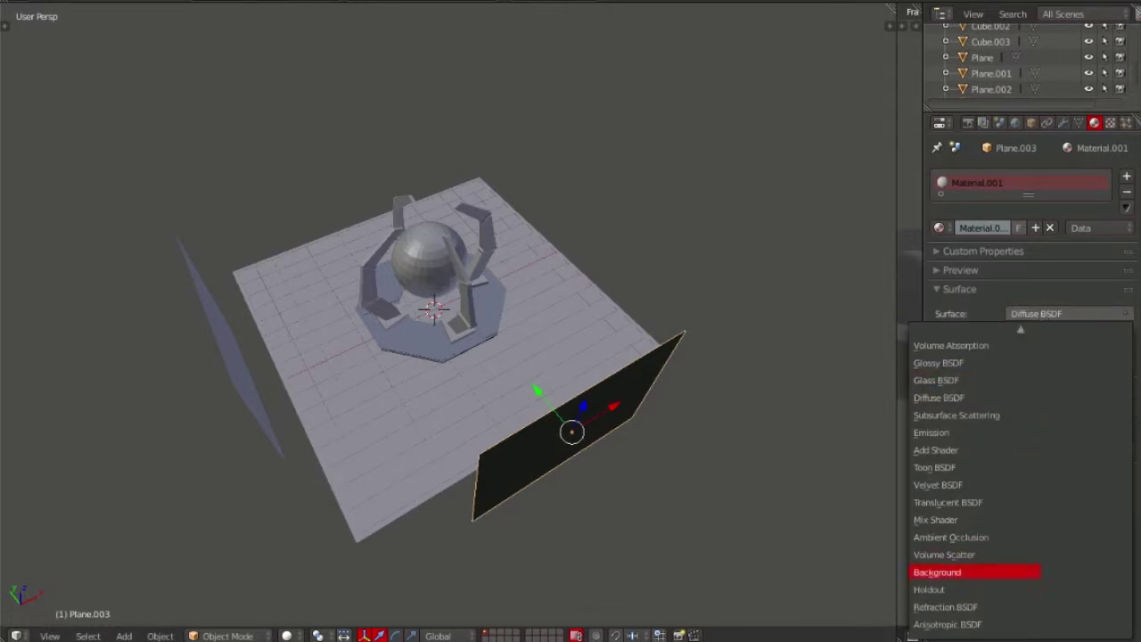
left_click(957, 433)
left_click(940, 269)
Give the left upright plane an Emission surface as well and view through the camera
left_click(991, 89)
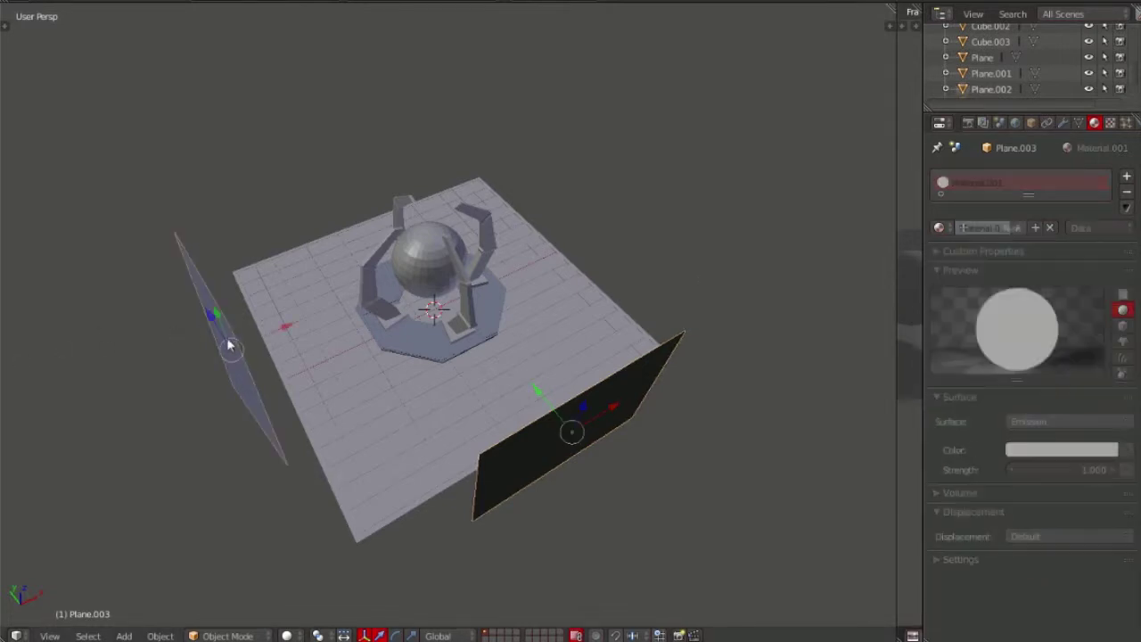
left_click(1039, 426)
left_click(977, 230)
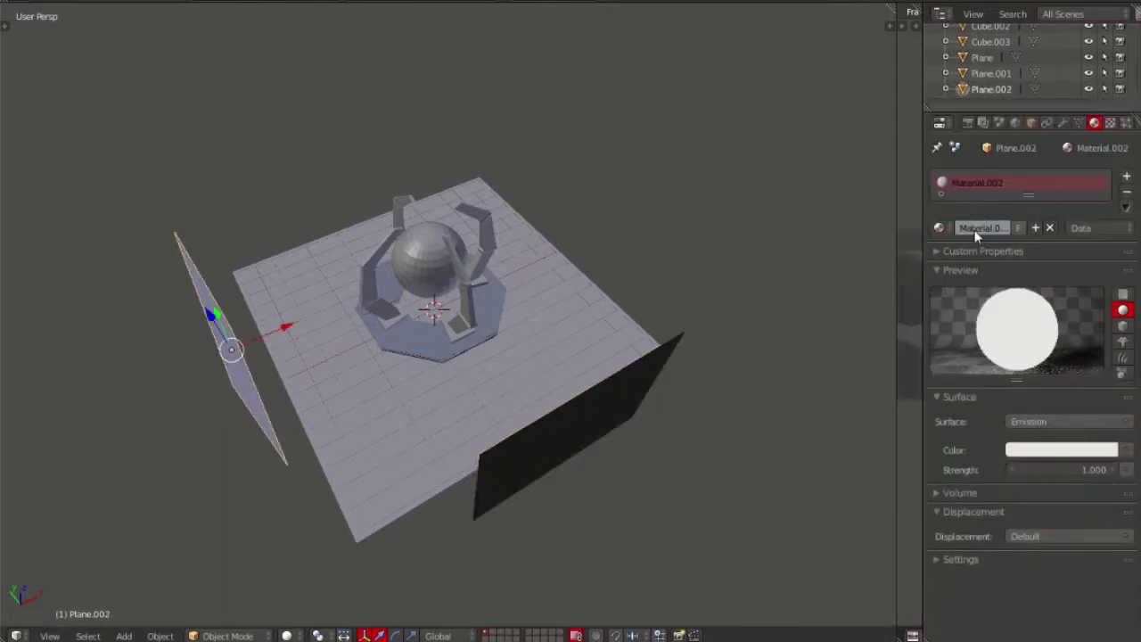
key("shift+d")
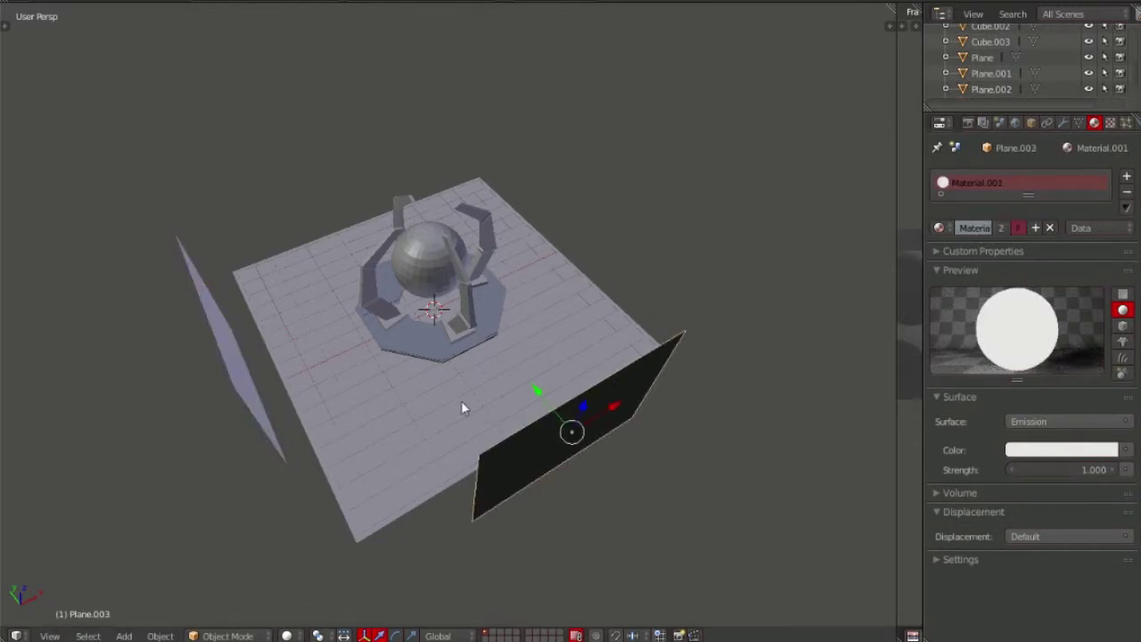
key("KP_0")
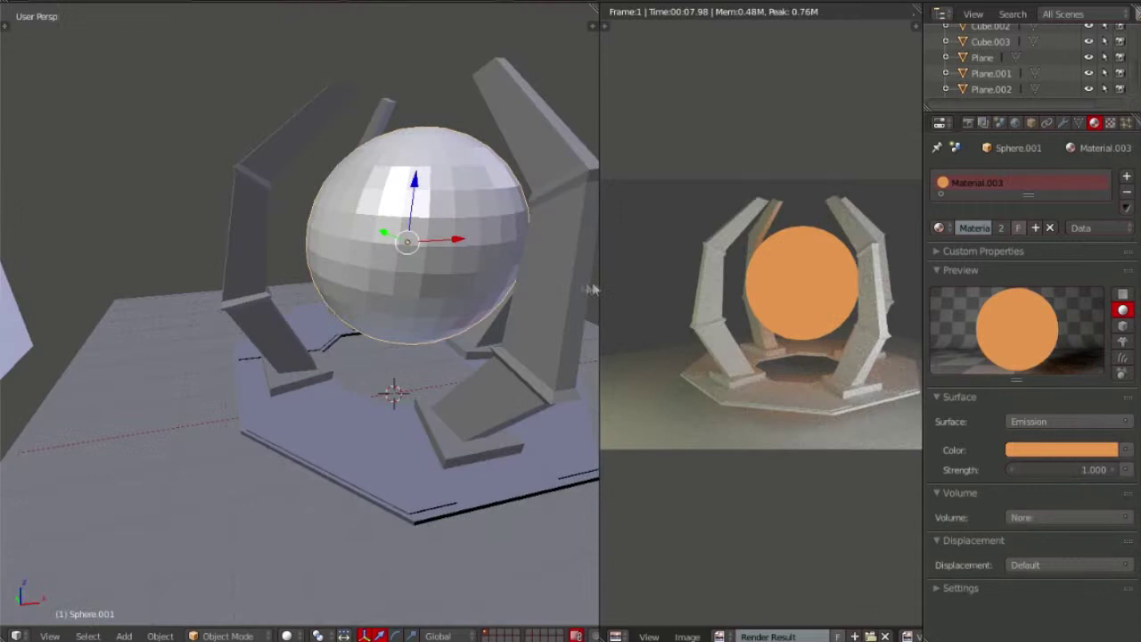
Make the outer sphere a white Transparent BSDF and switch the inner sphere to Emission
left_click(1047, 422)
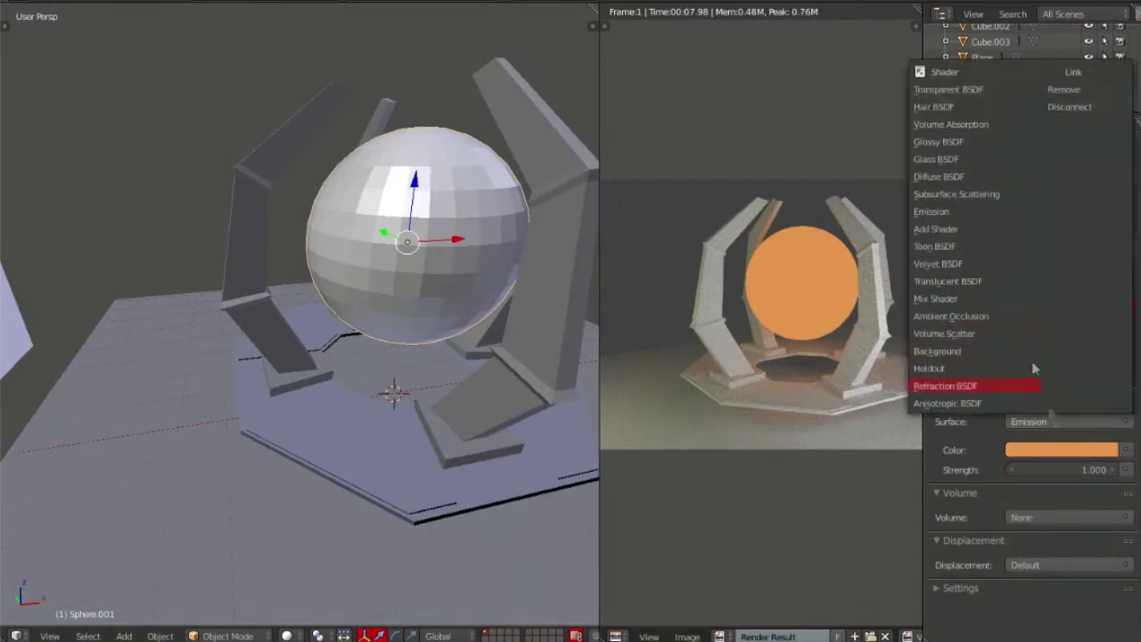
left_click(947, 89)
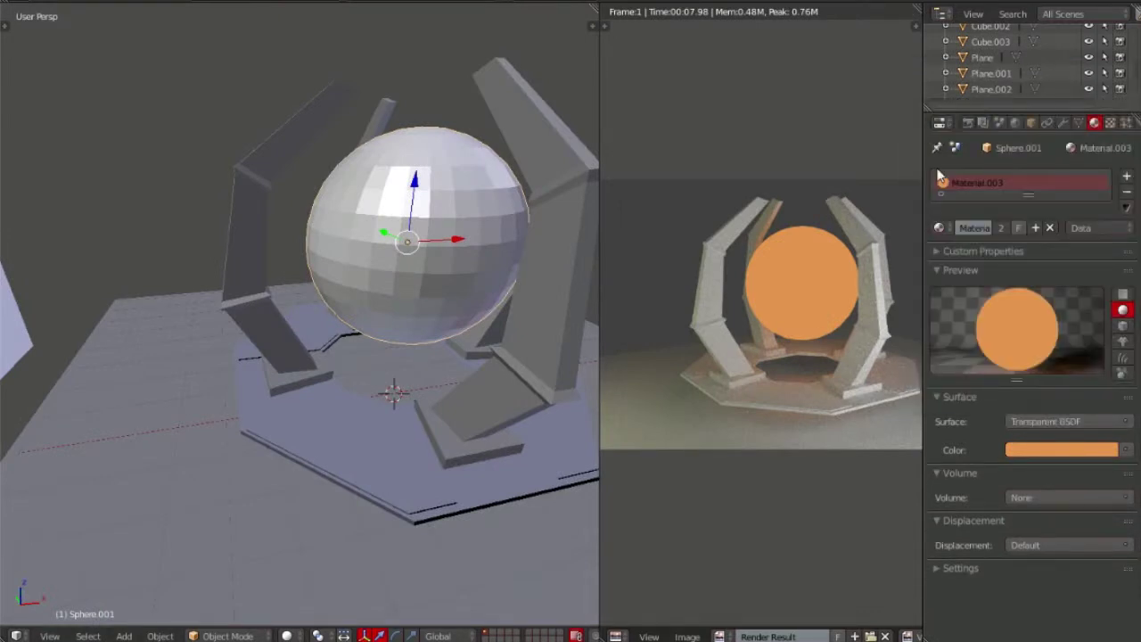
left_click(1061, 450)
left_click(1011, 282)
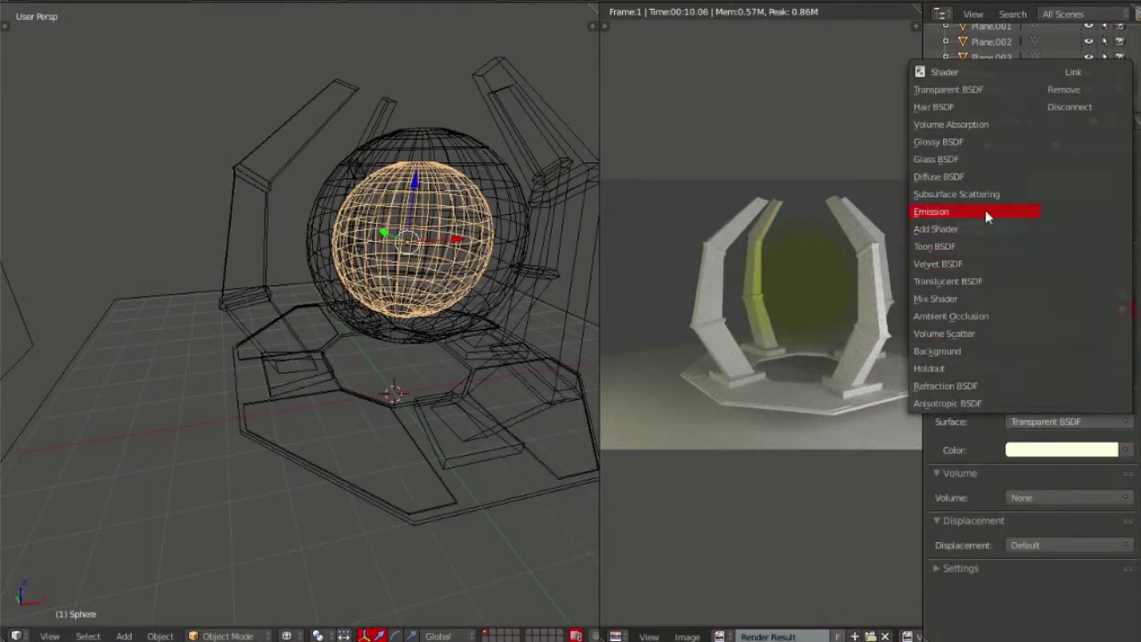
left_click(986, 213)
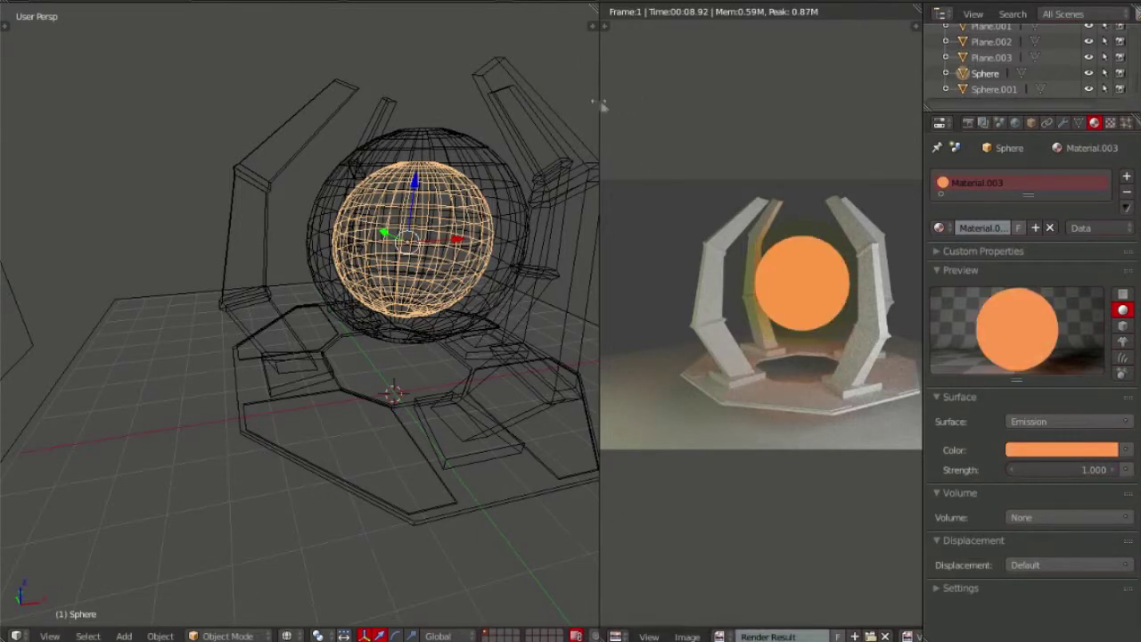
Join the render area into the viewport and open a Node Editor below it
right_click(599, 105)
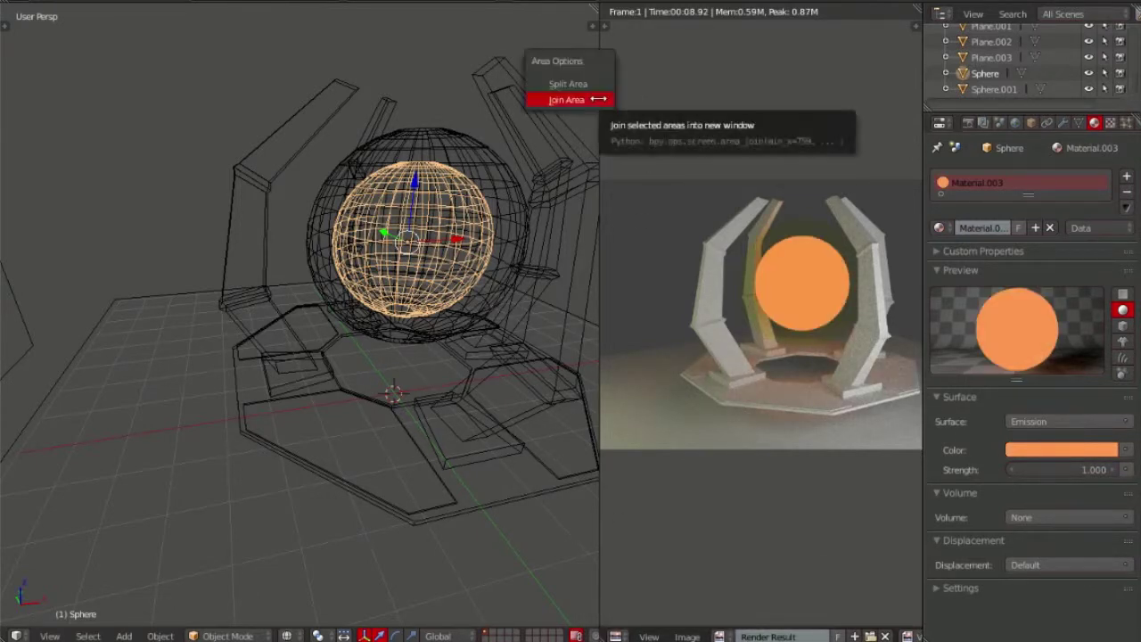
left_click(591, 98)
left_click(772, 624)
left_click_drag(4, 632, 9, 553)
left_click(18, 636)
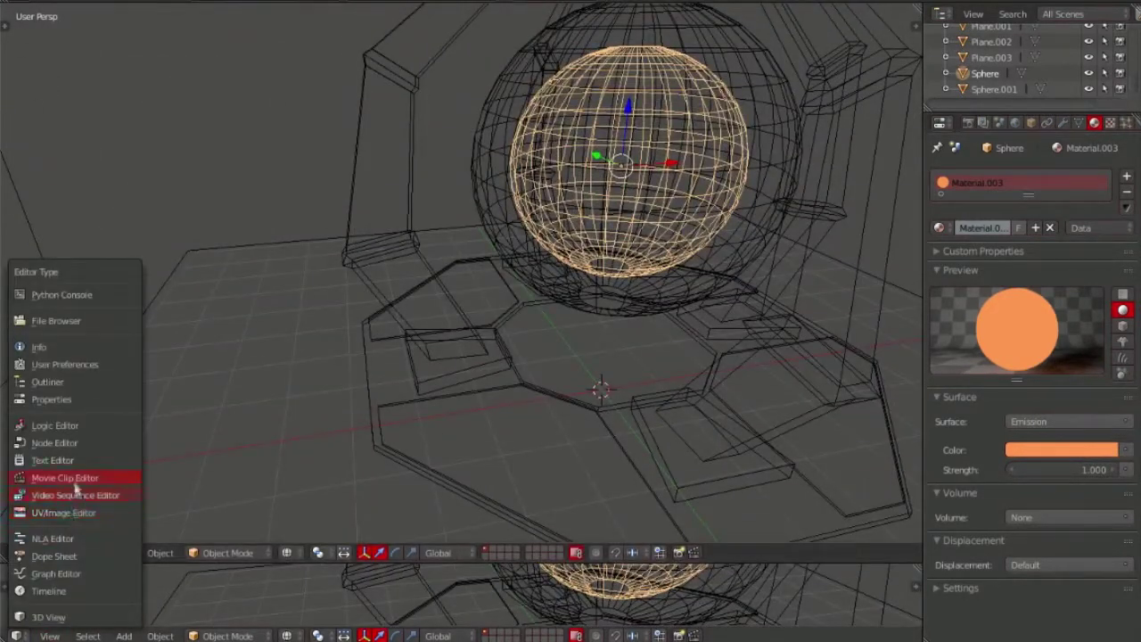
left_click(55, 442)
left_click_drag(720, 557, 720, 468)
key("Home")
left_click_drag(455, 468, 455, 438)
Split off a right-hand UV/Image Editor to show the Render Result
left_click_drag(896, 14, 606, 13)
left_click(621, 429)
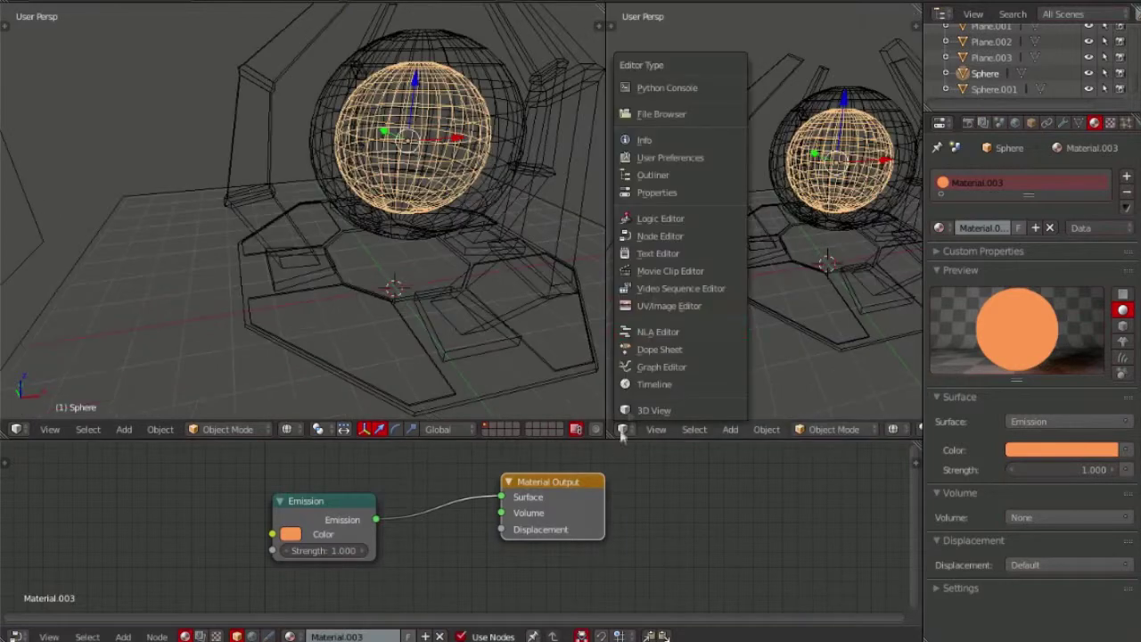
left_click(678, 295)
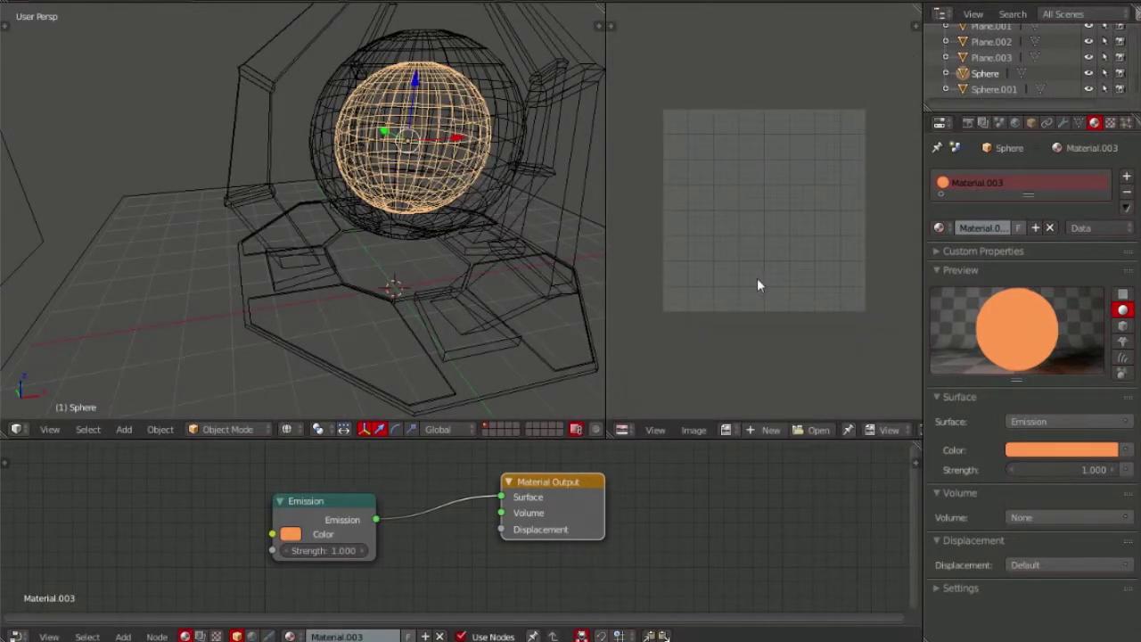
key("F12")
Move the Material Output node right and insert a Wave Texture between Emission and output
left_click_drag(567, 502, 673, 495)
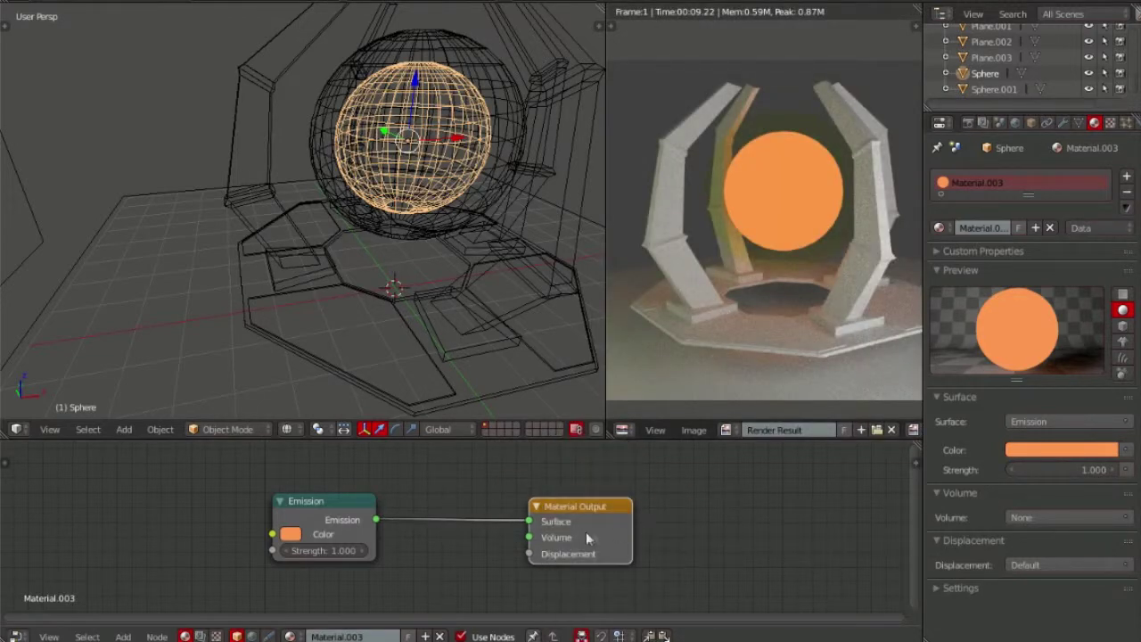
left_click(681, 496)
key("shift+a")
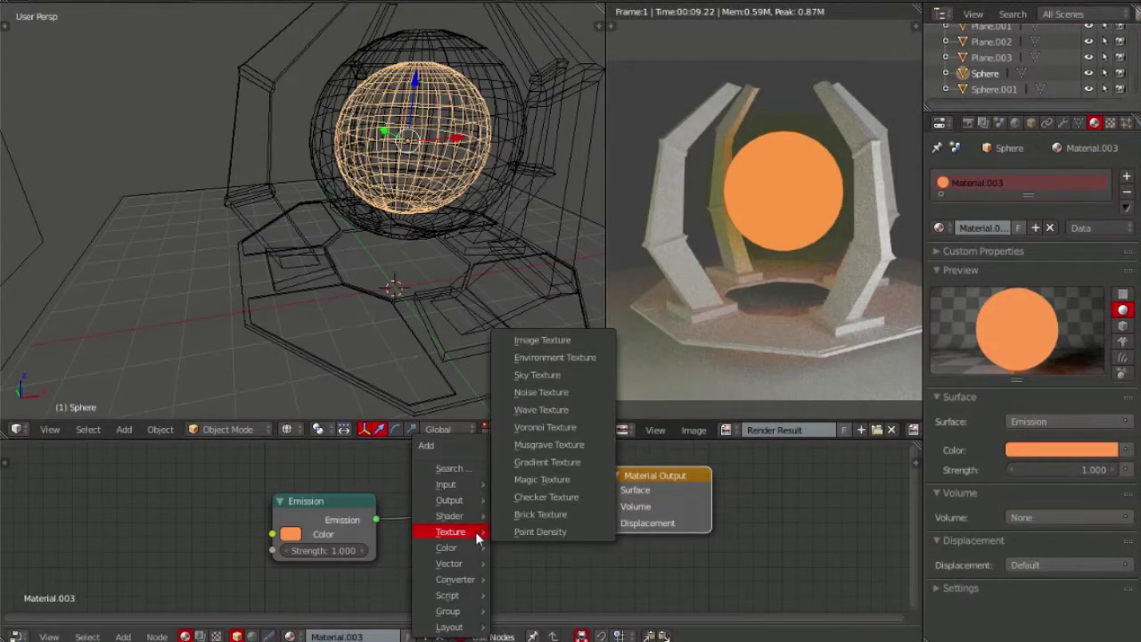
left_click(542, 409)
left_click(437, 473)
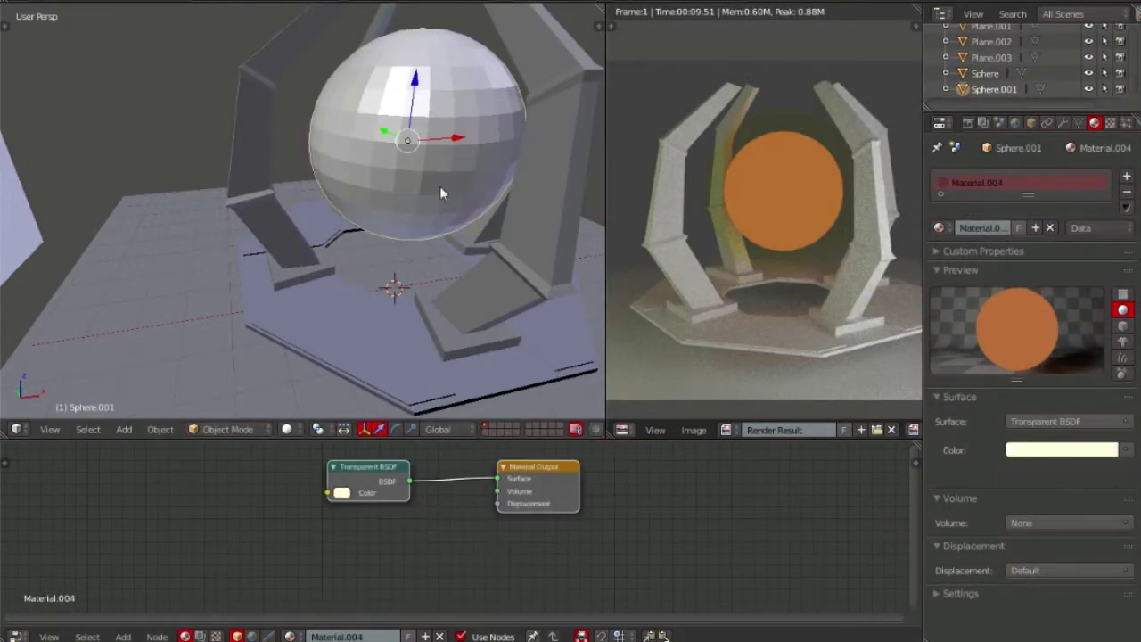
Plug a Glass BSDF into the outer sphere's Volume input and reposition its node
left_click(1061, 522)
left_click(1021, 235)
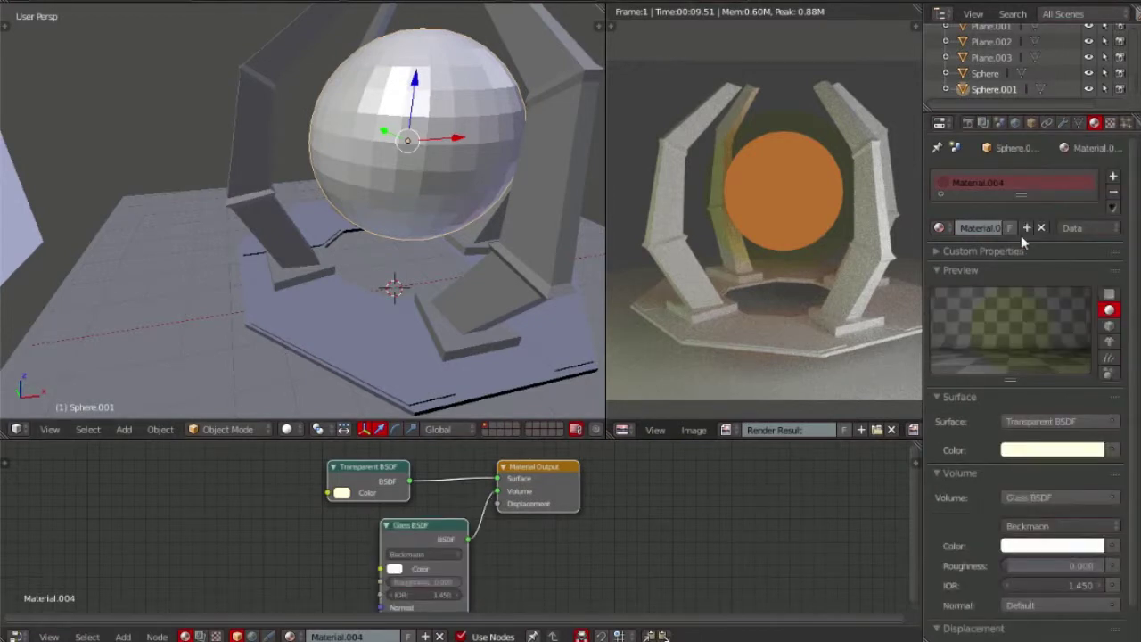
left_click_drag(393, 523, 352, 517)
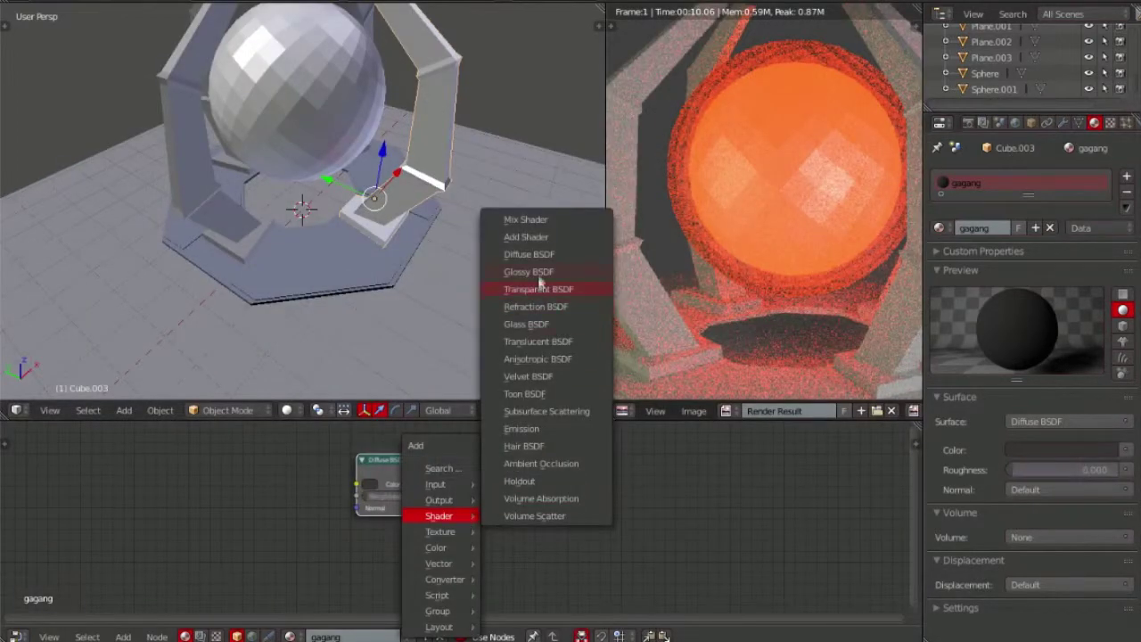
Add a Glossy BSDF node, then try Volume Absorption as the Plane's surface shader
left_click(539, 275)
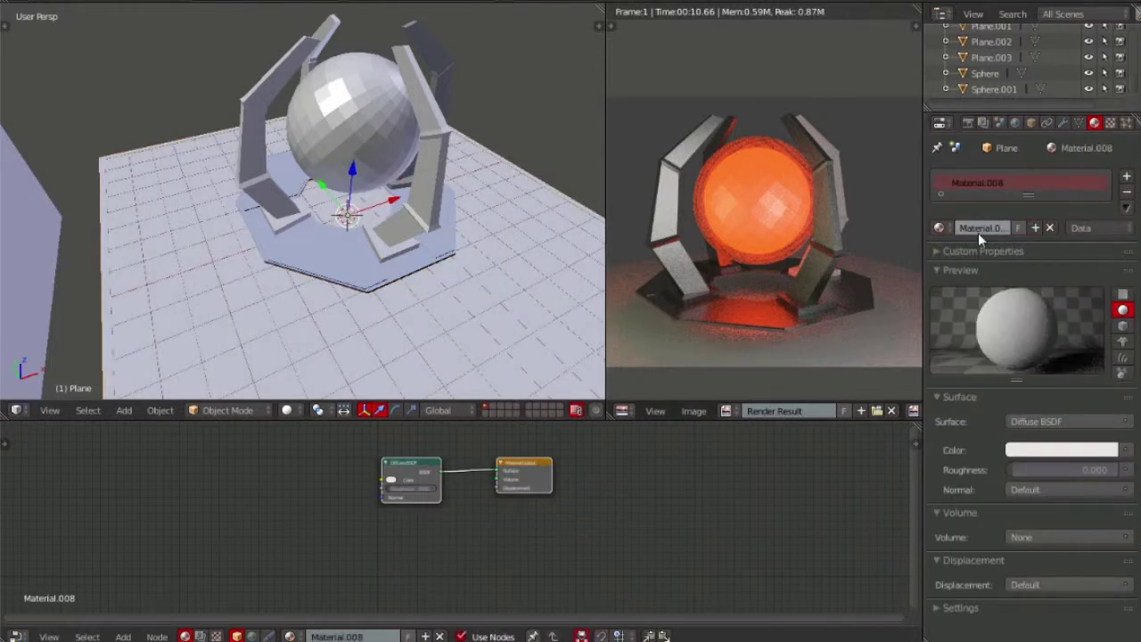
left_click(1054, 425)
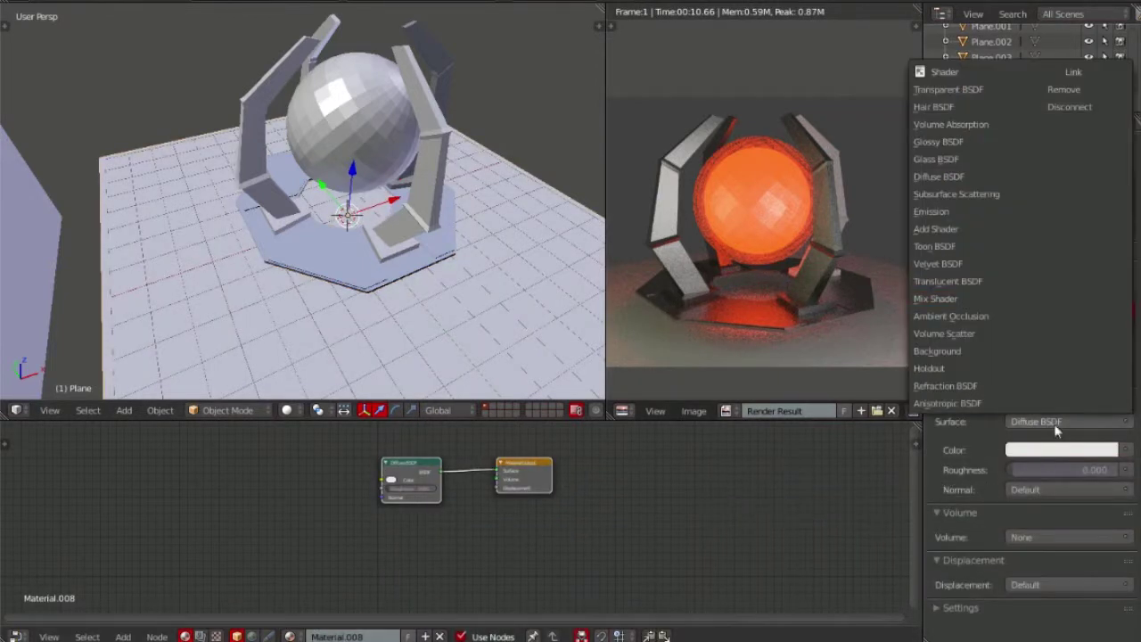
left_click(1000, 126)
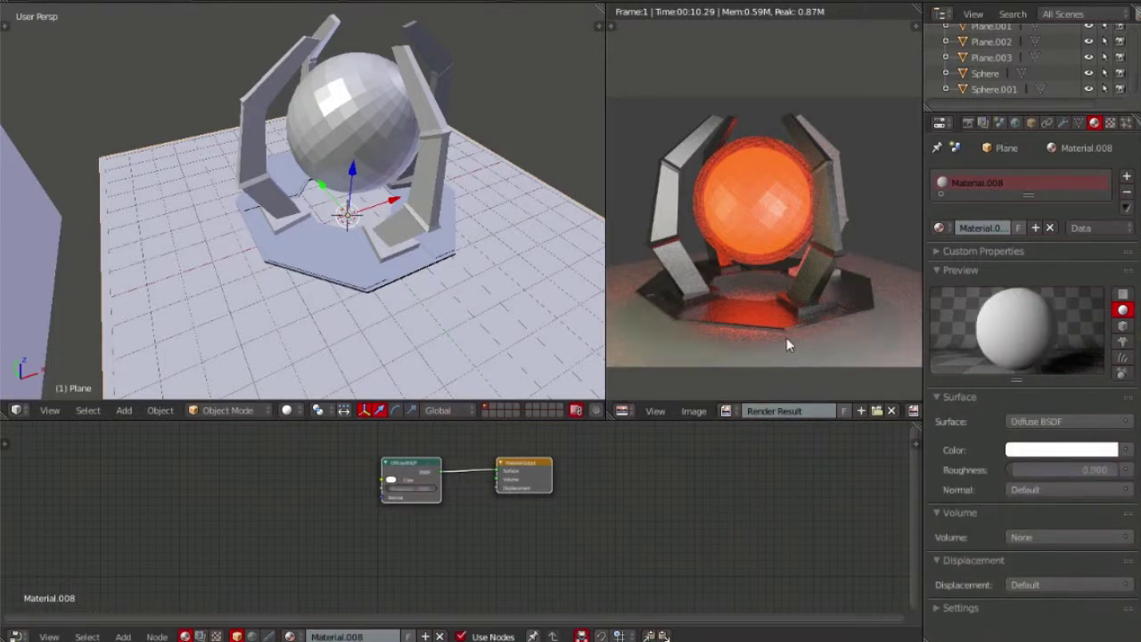
Enlarge the 3D viewport over the render area
mouse_move(553, 268)
middle_mouse_down()
mouse_move(420, 107)
mouse_move(375, 261)
middle_mouse_up()
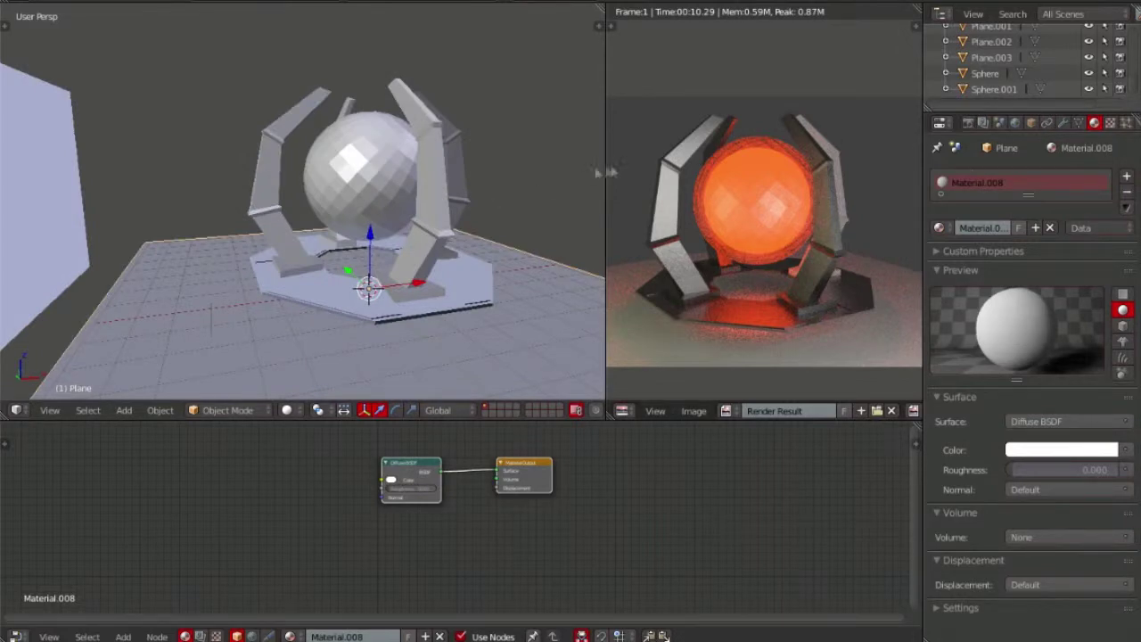
left_click_drag(611, 172, 898, 172)
left_click_drag(553, 421, 553, 544)
mouse_move(555, 338)
middle_mouse_down()
mouse_move(586, 241)
mouse_move(581, 279)
middle_mouse_up()
key("shift+a")
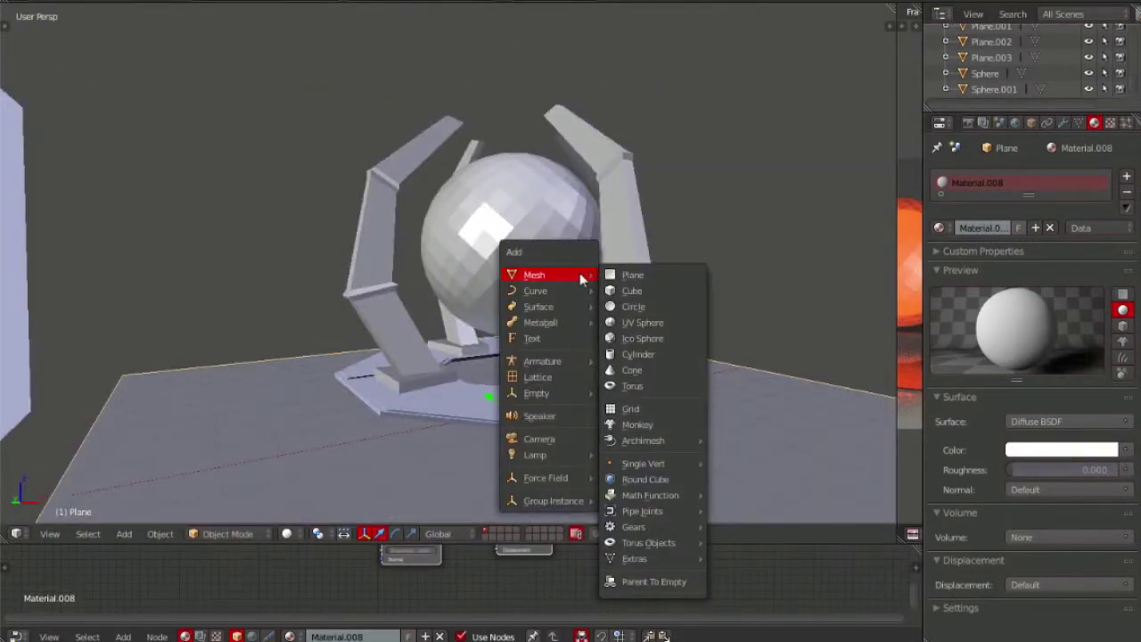
key("Escape")
Add a cube at the 3D cursor and scale it down small
mouse_move(582, 279)
middle_mouse_down()
mouse_move(509, 326)
mouse_move(440, 344)
mouse_move(432, 314)
mouse_move(445, 268)
middle_mouse_up()
scroll(446, 268, "up", 3)
key("shift+a")
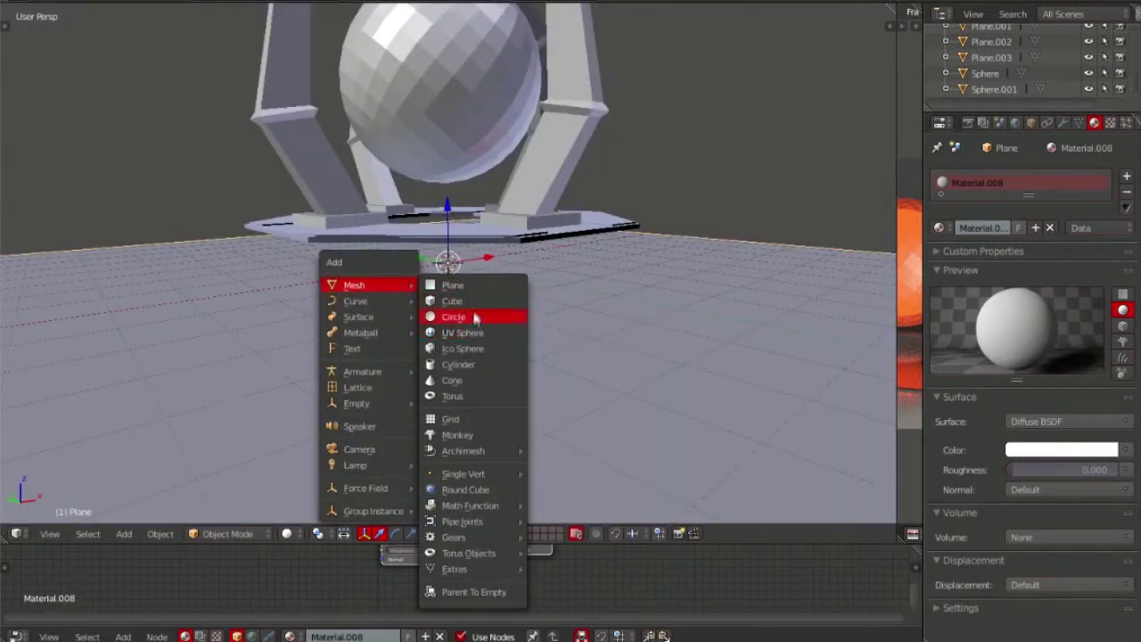
left_click(463, 301)
key("s")
left_click(356, 282)
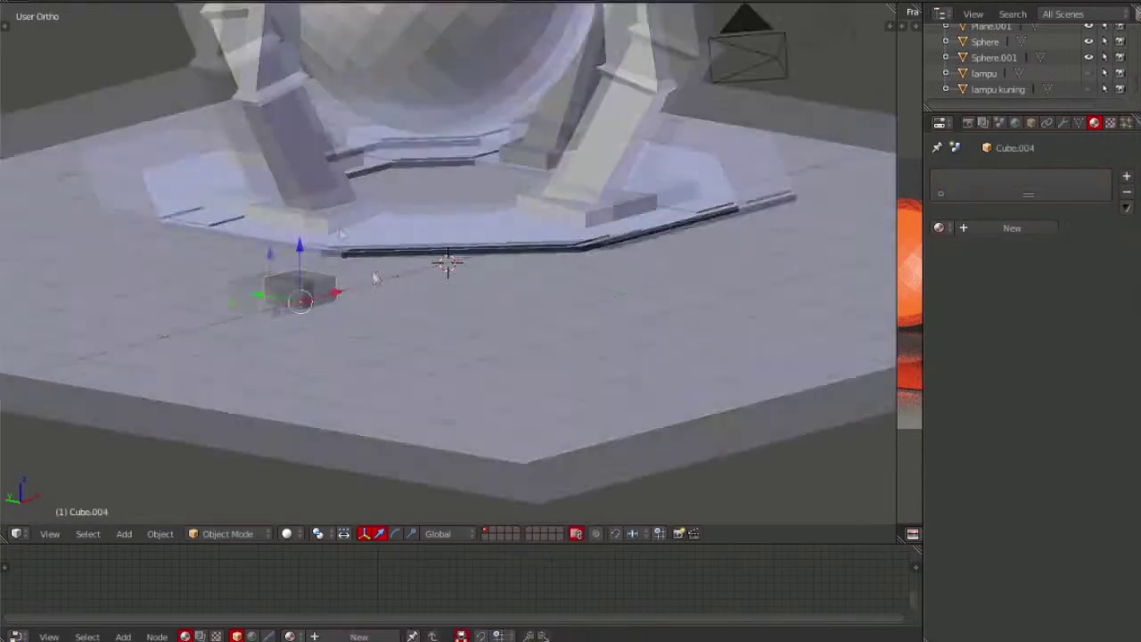
In right side ortho view, raise Cube.004 straight up toward the reactor base
key("KP_3")
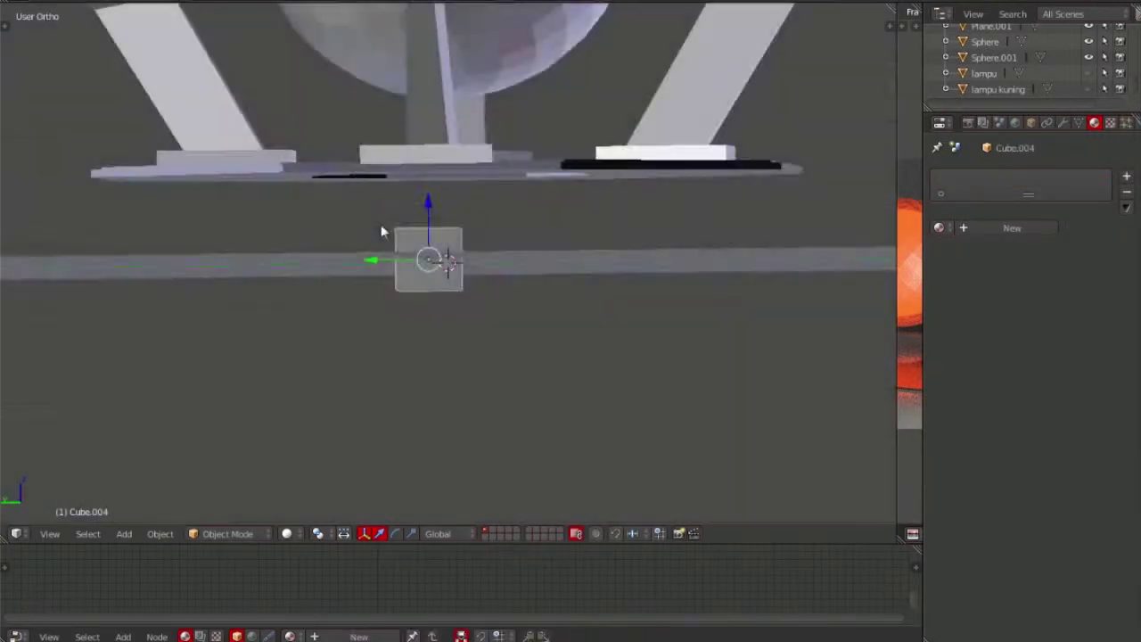
key("z")
key("z")
scroll(431, 204, "up", 3)
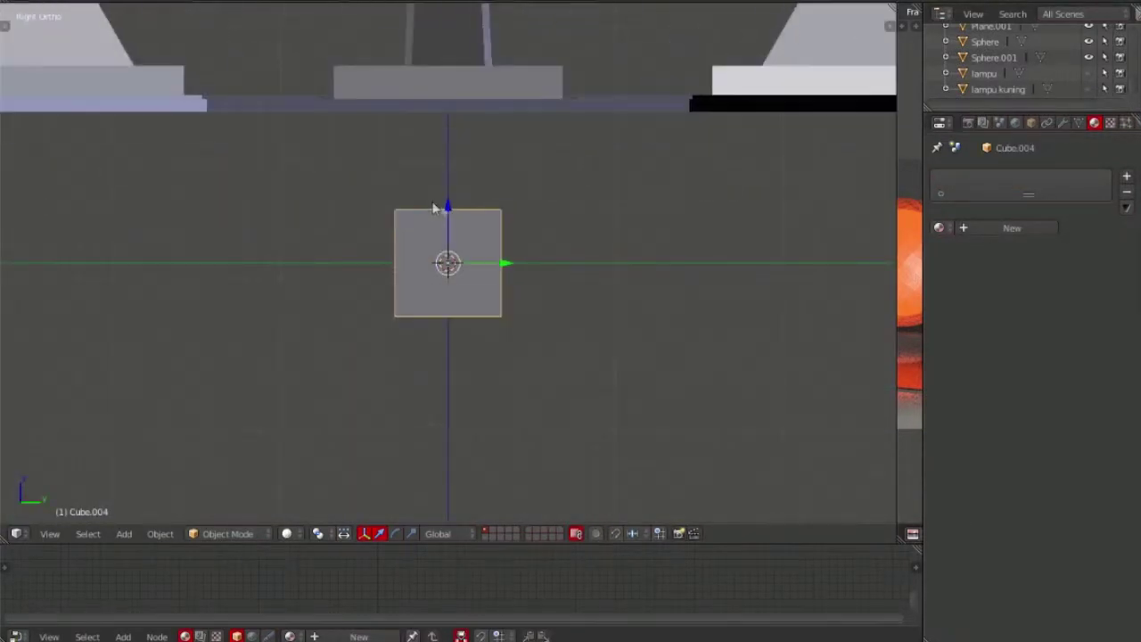
left_click_drag(447, 207, 453, 110)
left_click_drag(505, 167, 454, 162)
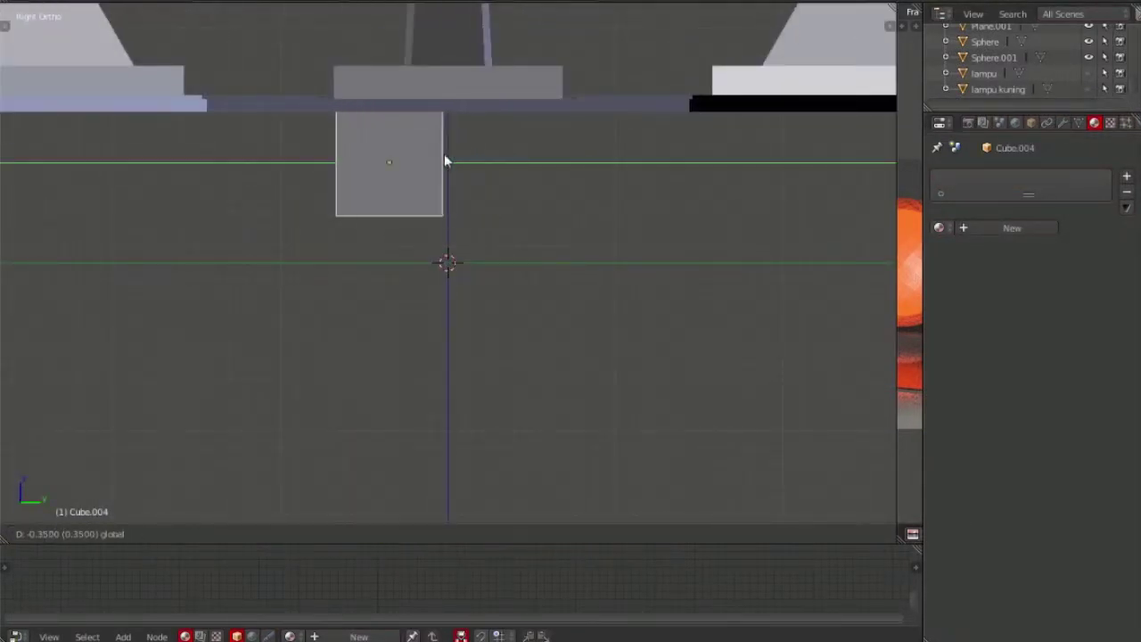
right_click(454, 161)
In Edit Mode, shift the cube's mesh along Y
key("Tab")
scroll(454, 162, "up", 2)
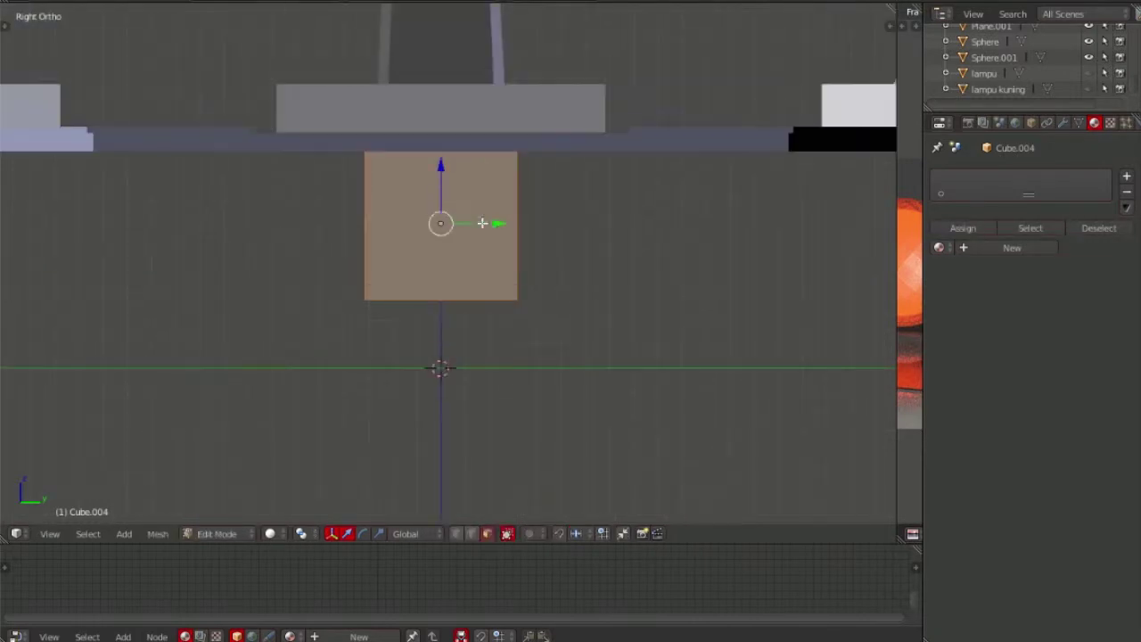
key("g")
key("y")
left_click(359, 211)
From the left side view, scale the cube along Y into a slim upright block
middle_click_drag(360, 211, 362, 213)
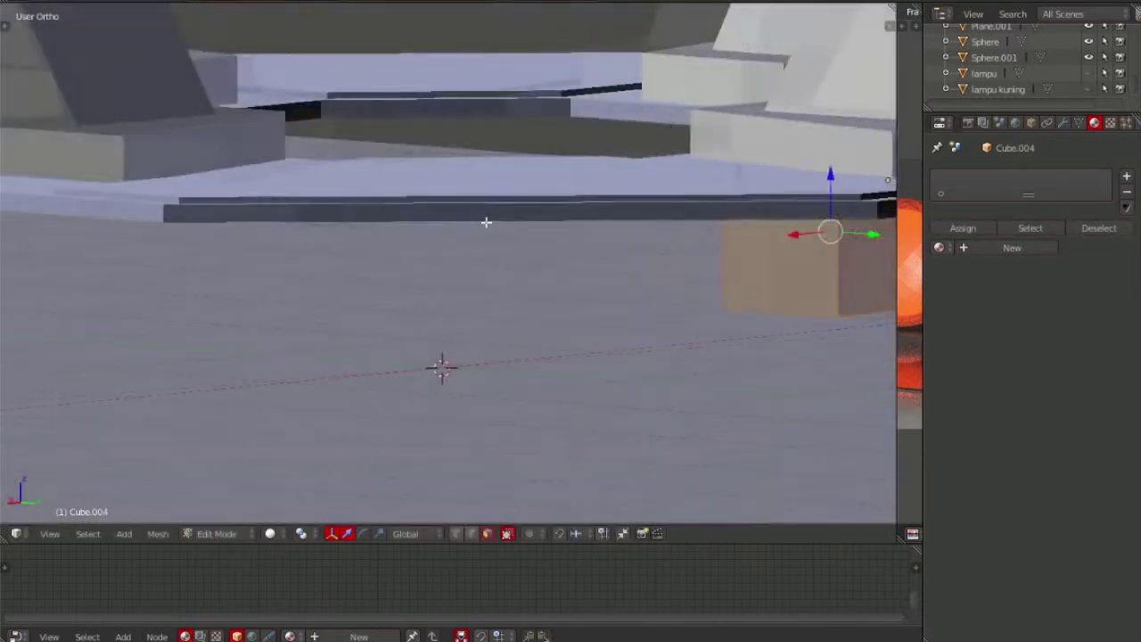
key("ctrl+KP_3")
key("KP_1")
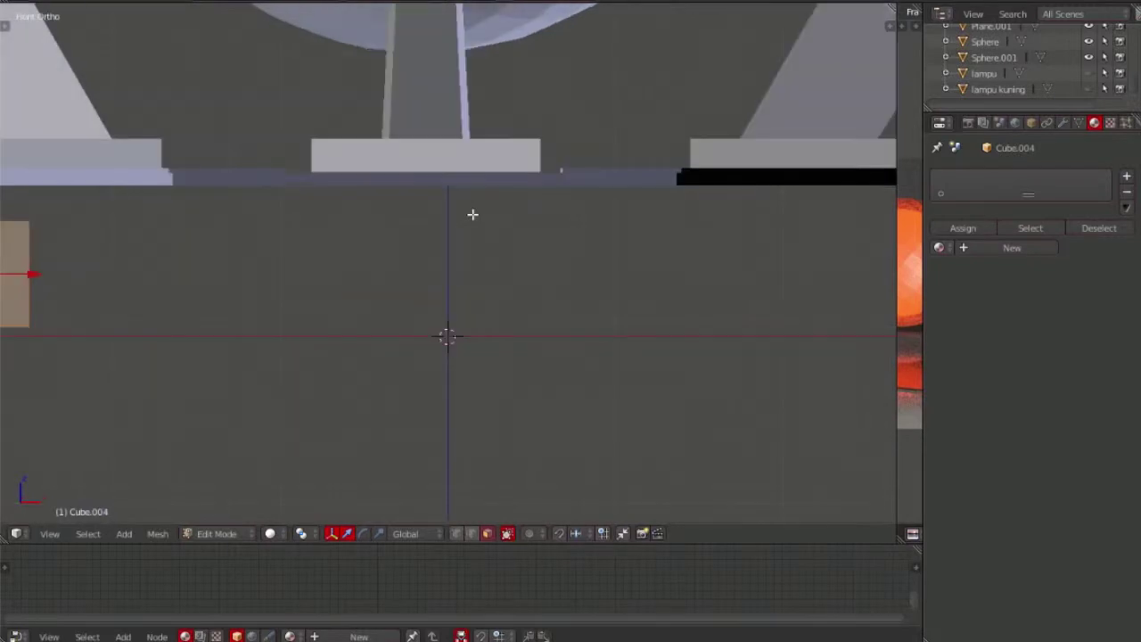
key("ctrl+KP_1")
key("KP_3")
key("ctrl+KP_3")
middle_click_drag(474, 214, 624, 259)
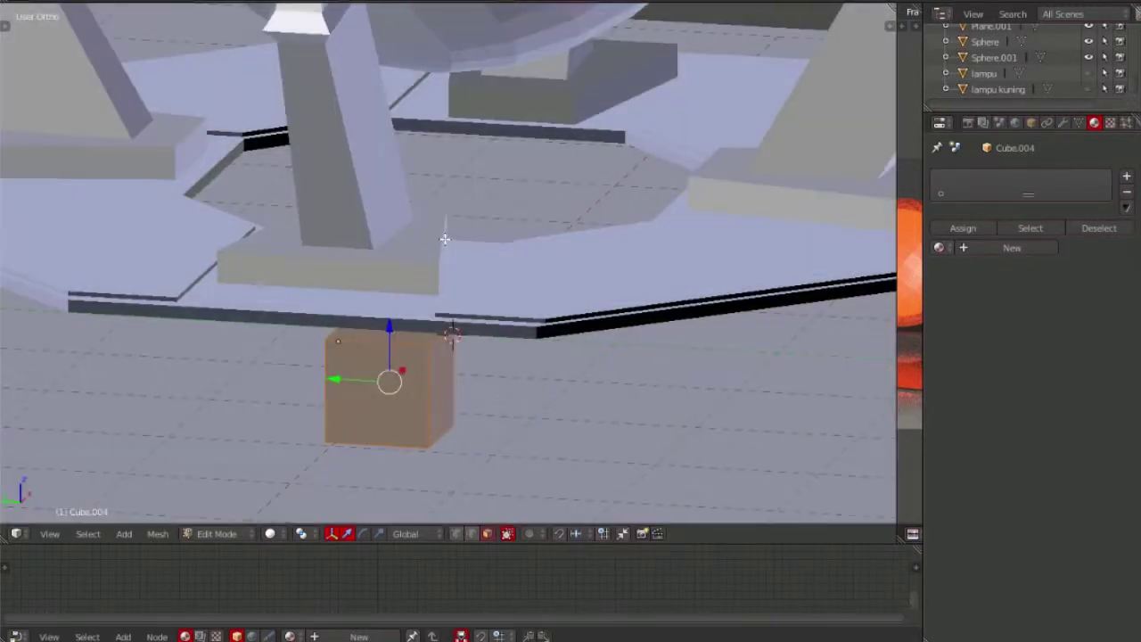
key("ctrl+KP_3")
key("s")
key("y")
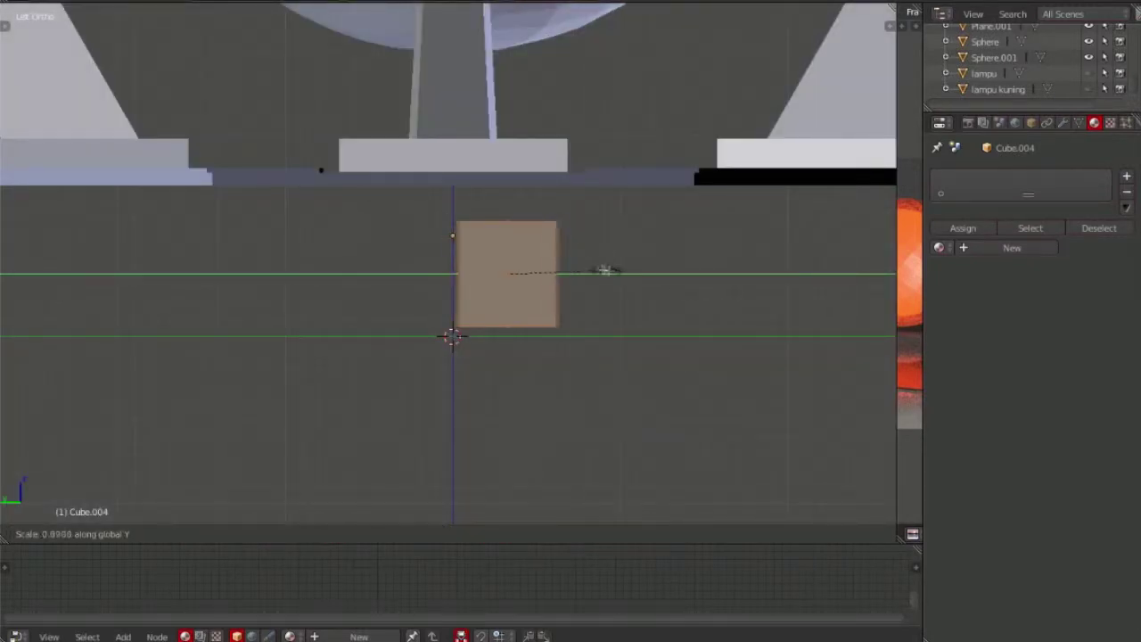
left_click(575, 265)
Reposition the narrowed block along Y and add a horizontal loop cut near its top
key("g")
key("y")
left_click(464, 277)
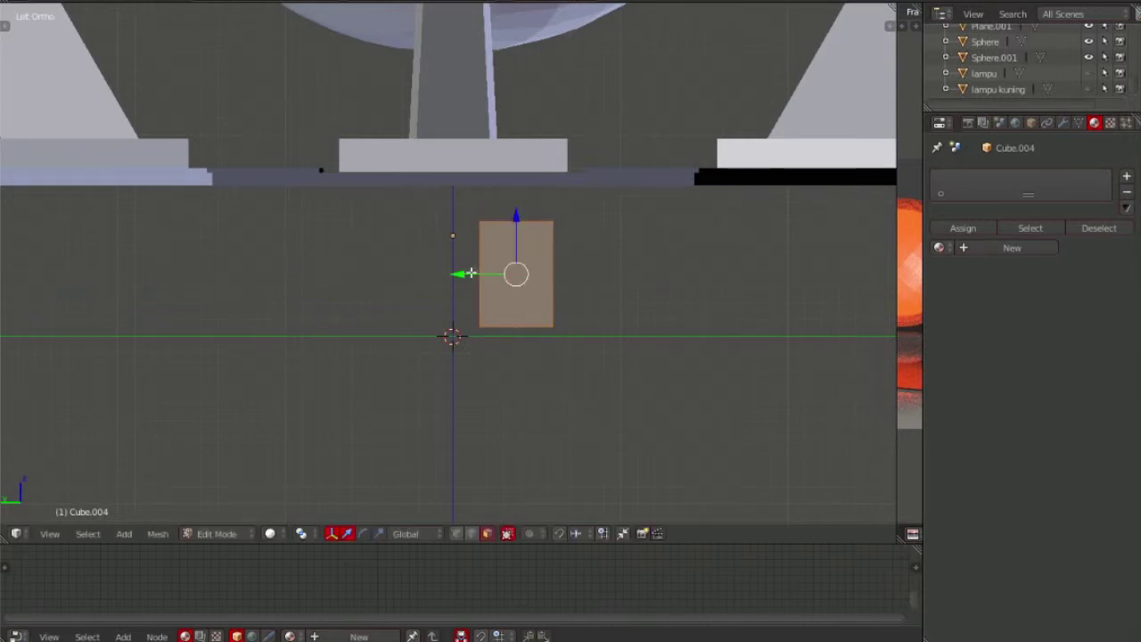
middle_click_drag(635, 276, 619, 297)
key("ctrl+r")
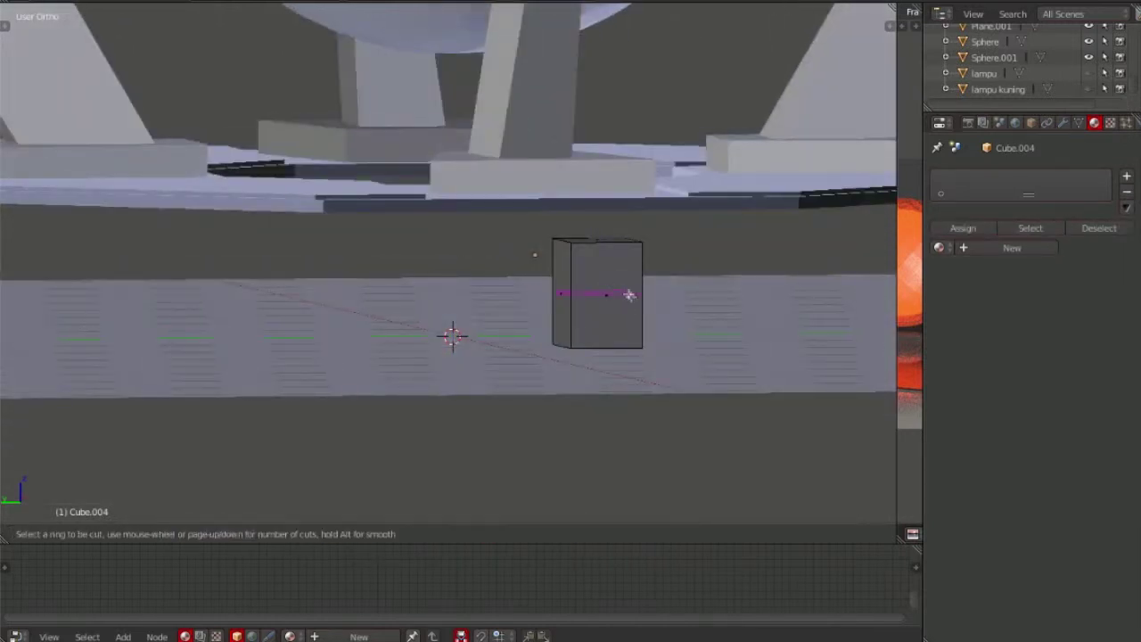
left_click(629, 295)
left_click(627, 268)
Extrude the selected side face and move it 0.732 sideways to form a second block
middle_click_drag(562, 276, 573, 297)
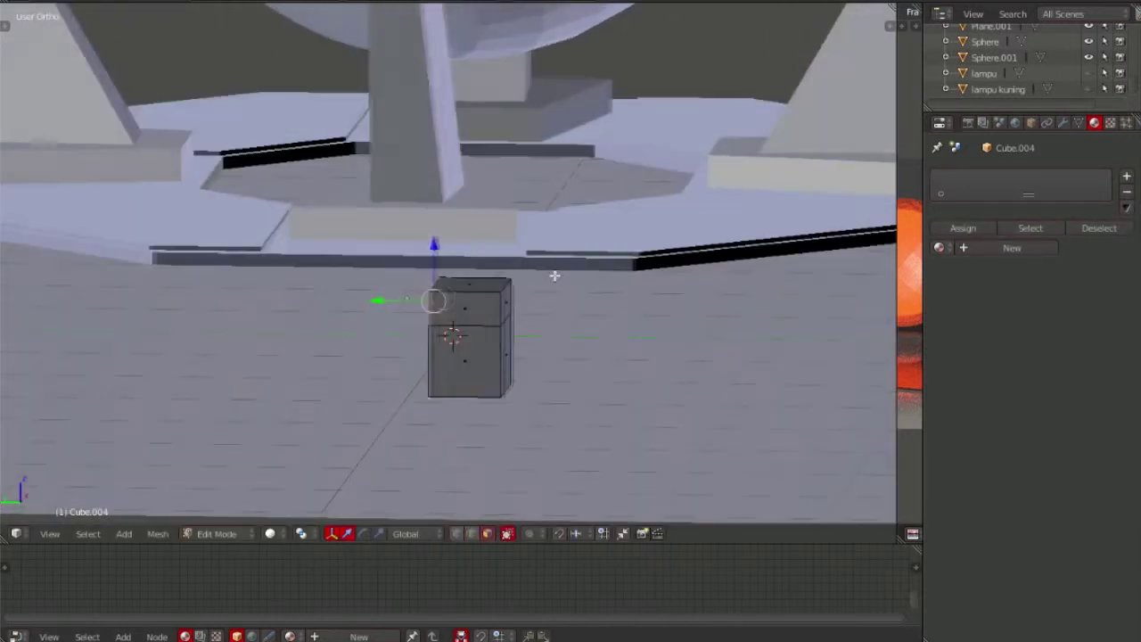
key("e")
right_click(438, 282)
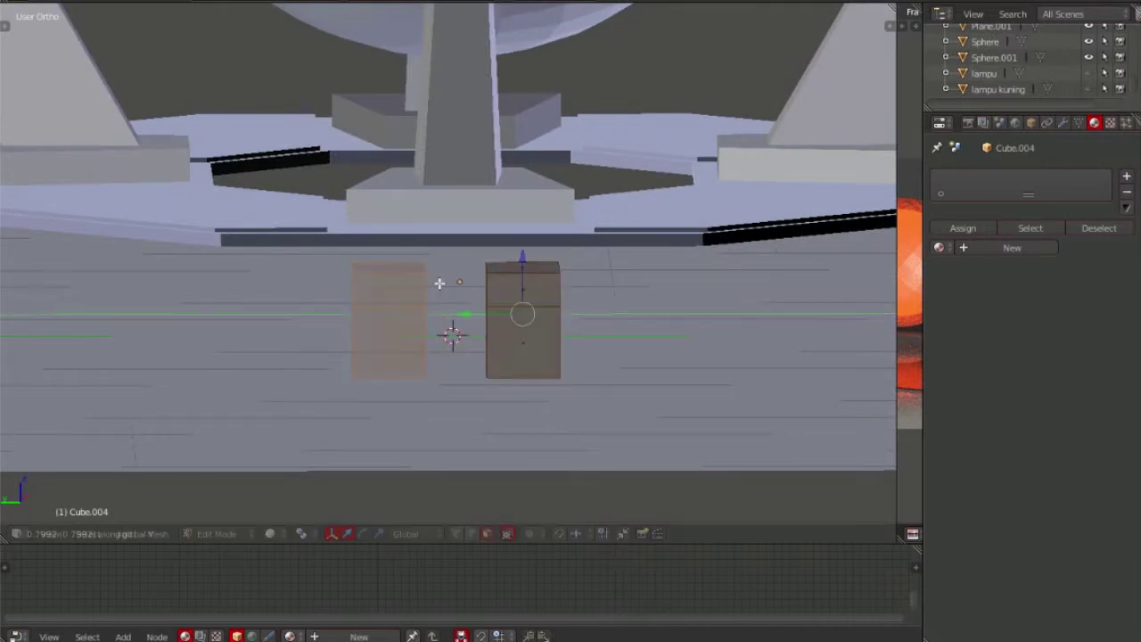
key("ctrl+KP_3")
left_click_drag(462, 274, 337, 274)
mouse_move(464, 267)
middle_mouse_down()
mouse_move(499, 273)
mouse_move(449, 324)
mouse_move(512, 249)
mouse_move(590, 249)
mouse_move(614, 229)
mouse_move(607, 204)
middle_mouse_up()
scroll(597, 236, "up", 3)
Dissolve the face joining the two blocks' upper parts, leaving an open slot
key("x")
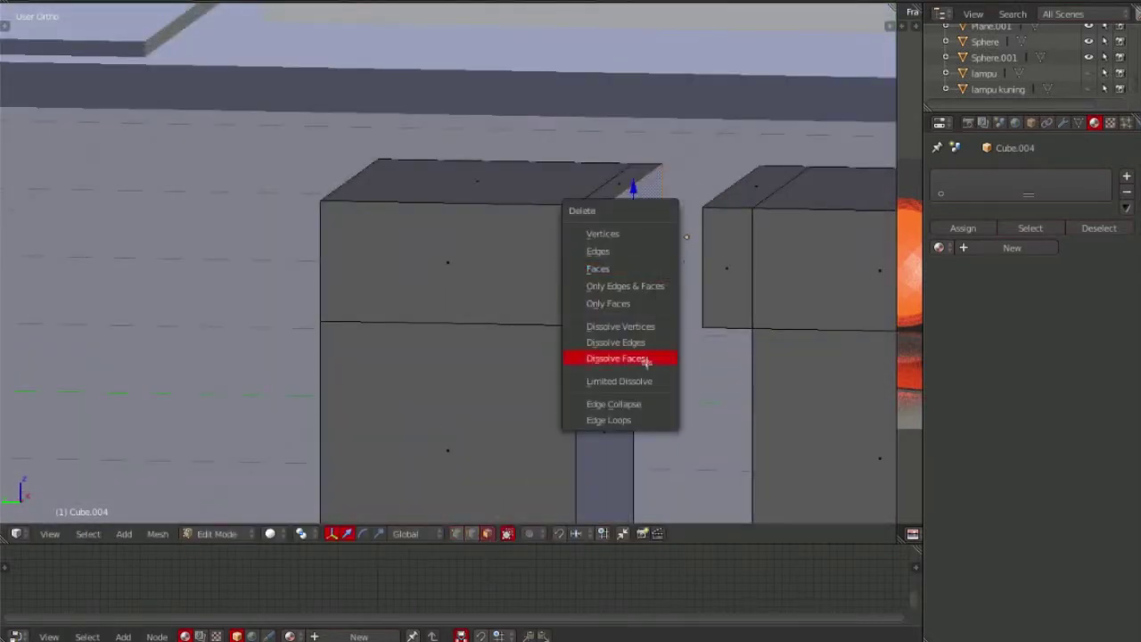
key("Escape")
mouse_move(629, 356)
middle_mouse_down()
mouse_move(647, 249)
mouse_move(670, 235)
middle_mouse_up()
key("x")
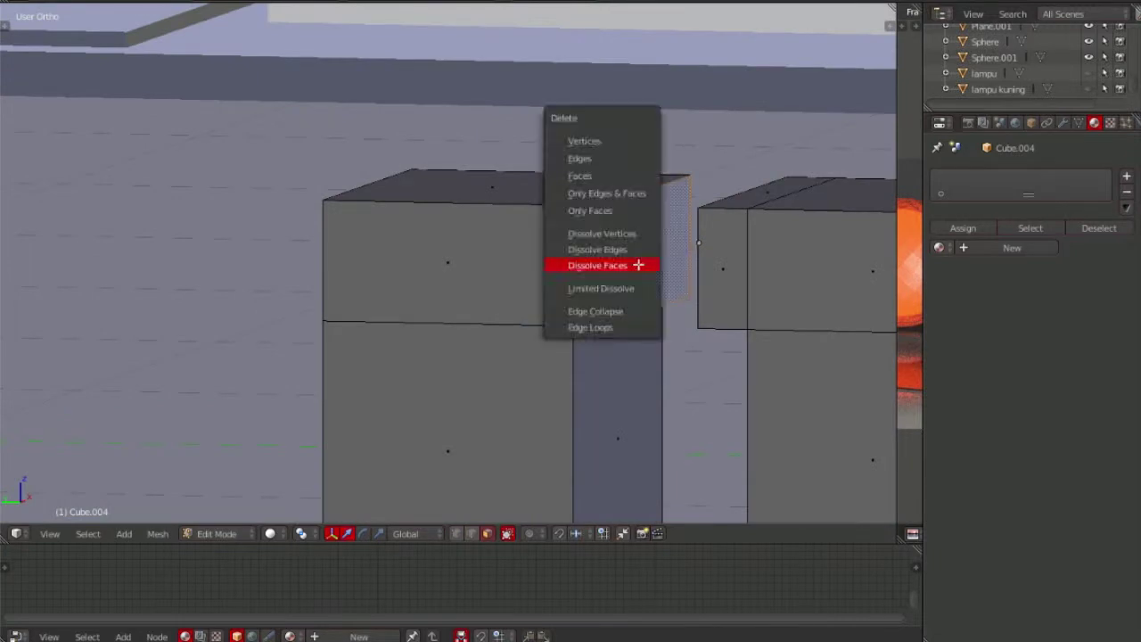
key("Escape")
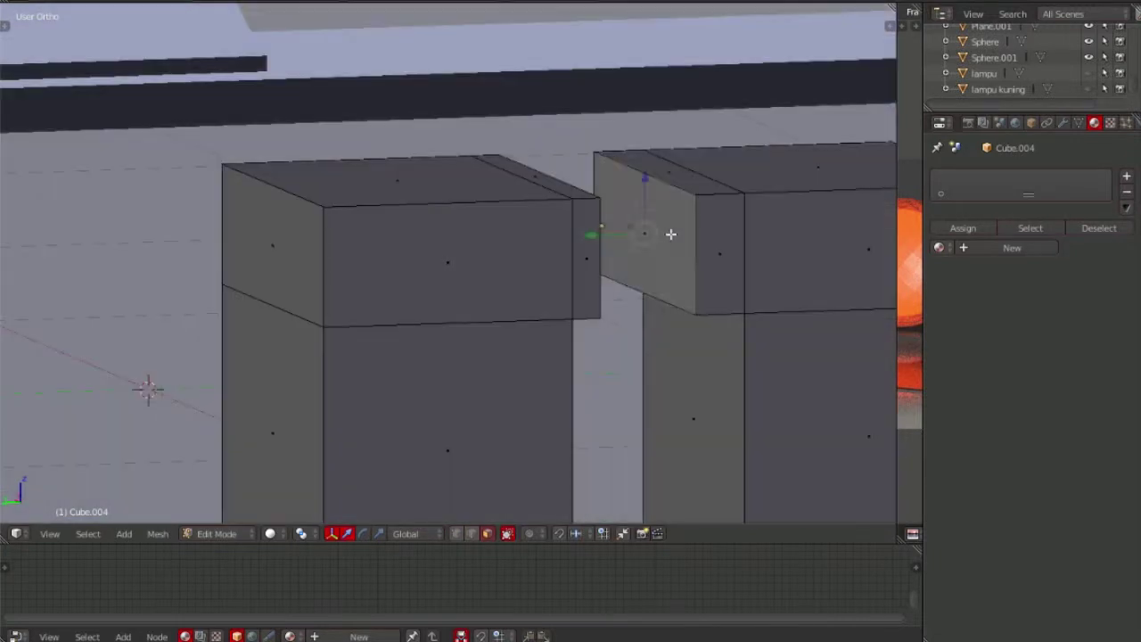
key("x")
left_click(673, 342)
mouse_move(672, 341)
middle_mouse_down()
mouse_move(618, 237)
mouse_move(499, 410)
middle_mouse_up()
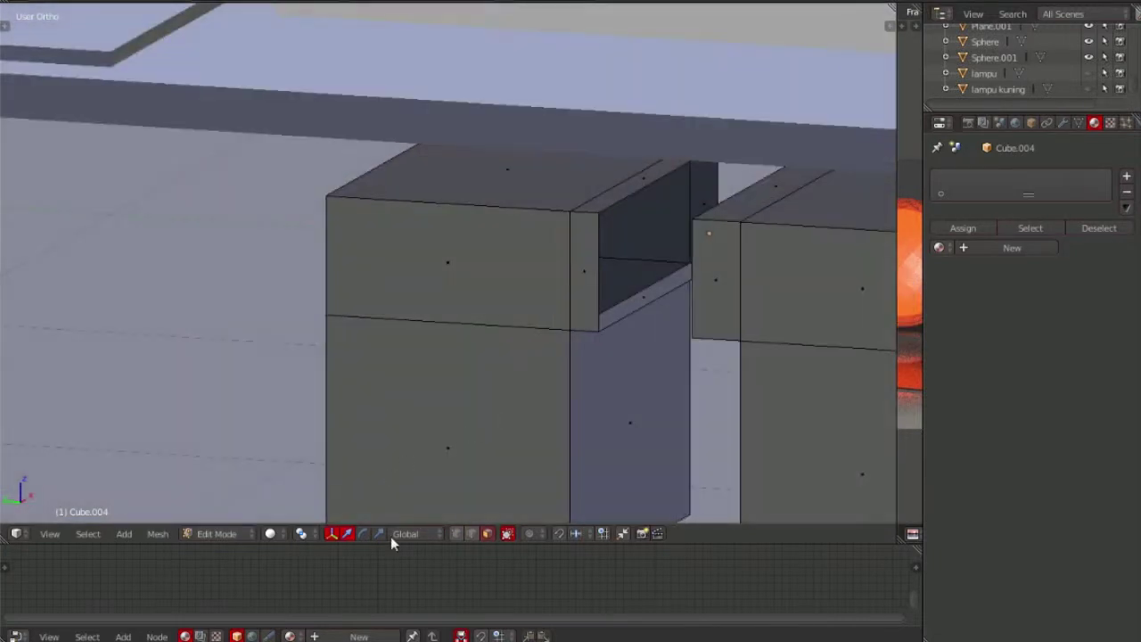
Switch to vertex select and pick two top corner vertices, browsing the edge and face menus
left_click(456, 533)
right_click(598, 212)
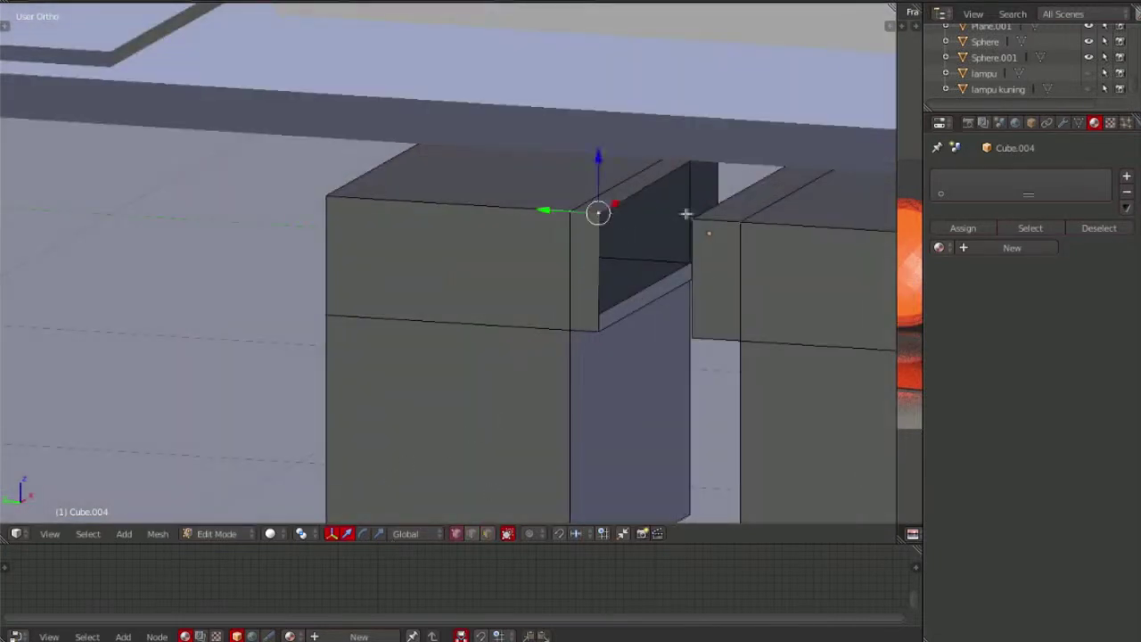
right_click(692, 222, "shift")
middle_click_drag(692, 222, 703, 212)
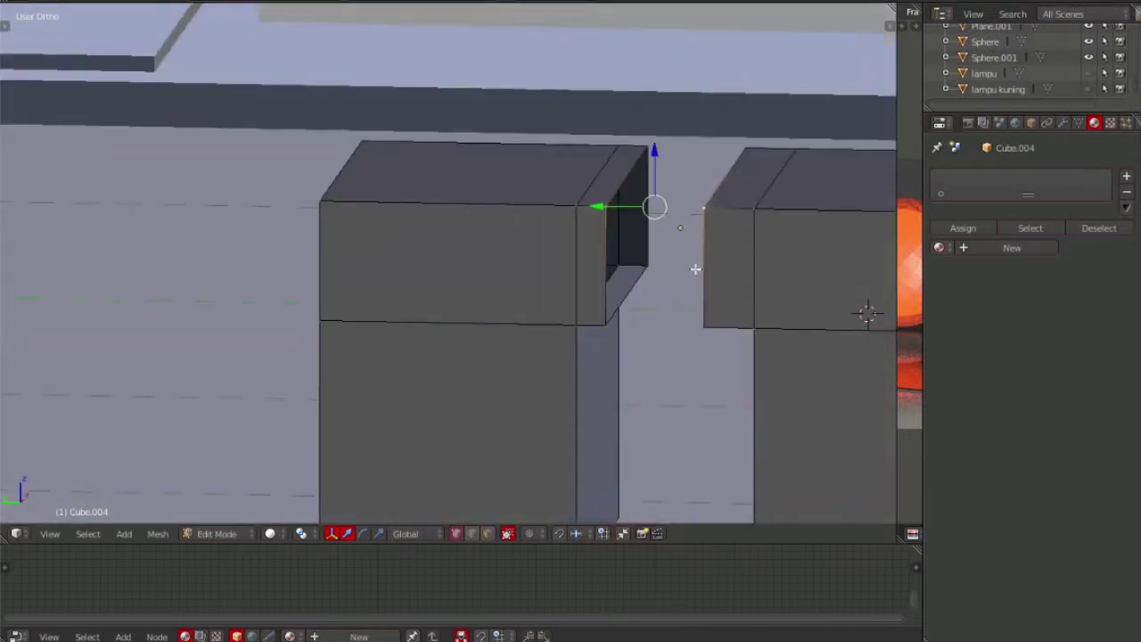
key("shift+a")
key("Escape")
key("ctrl+e")
key("Escape")
key("ctrl+e")
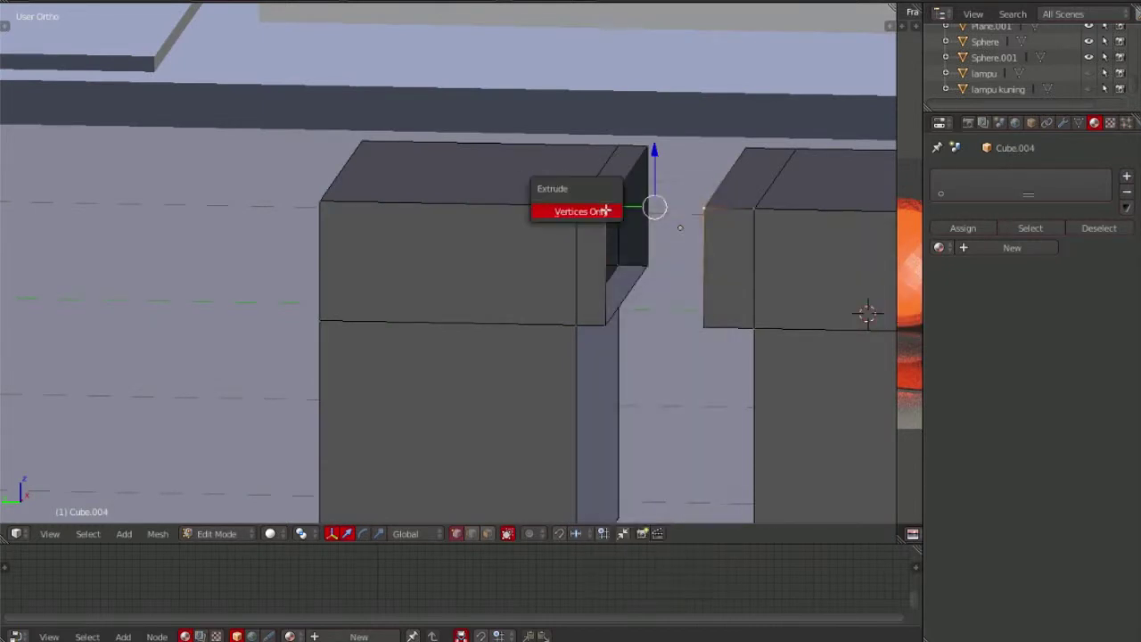
left_click(703, 213)
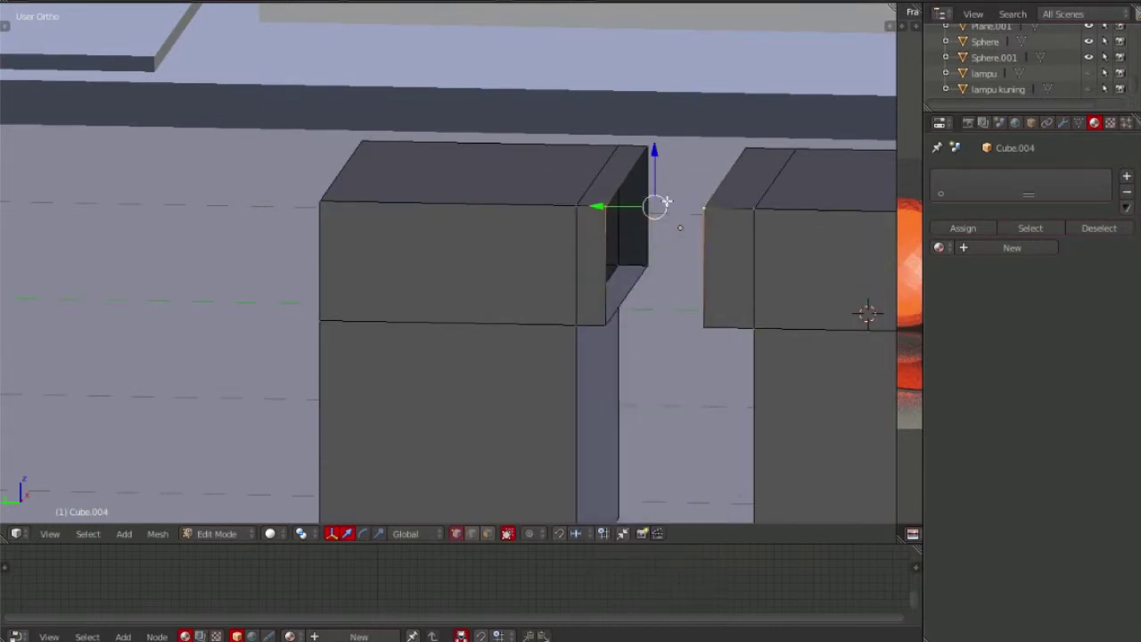
key("ctrl+f")
key("Escape")
key("ctrl+s")
key("p")
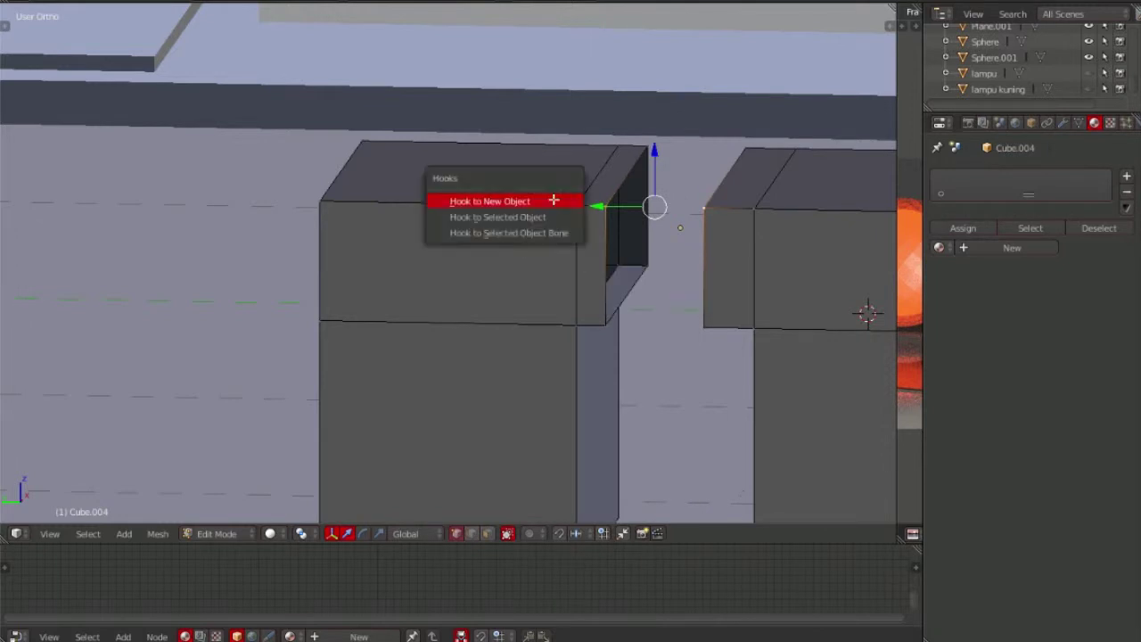
Reselect the left and right blocks' corner vertices and bring up the Merge options
key("g")
right_click(605, 207)
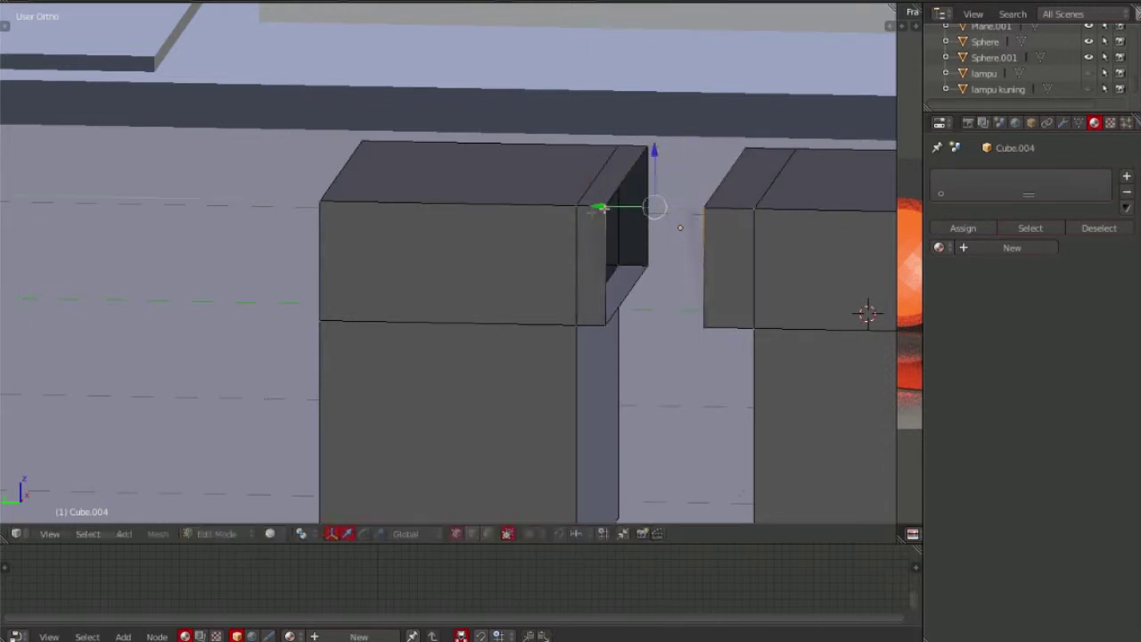
key("a")
right_click(703, 213)
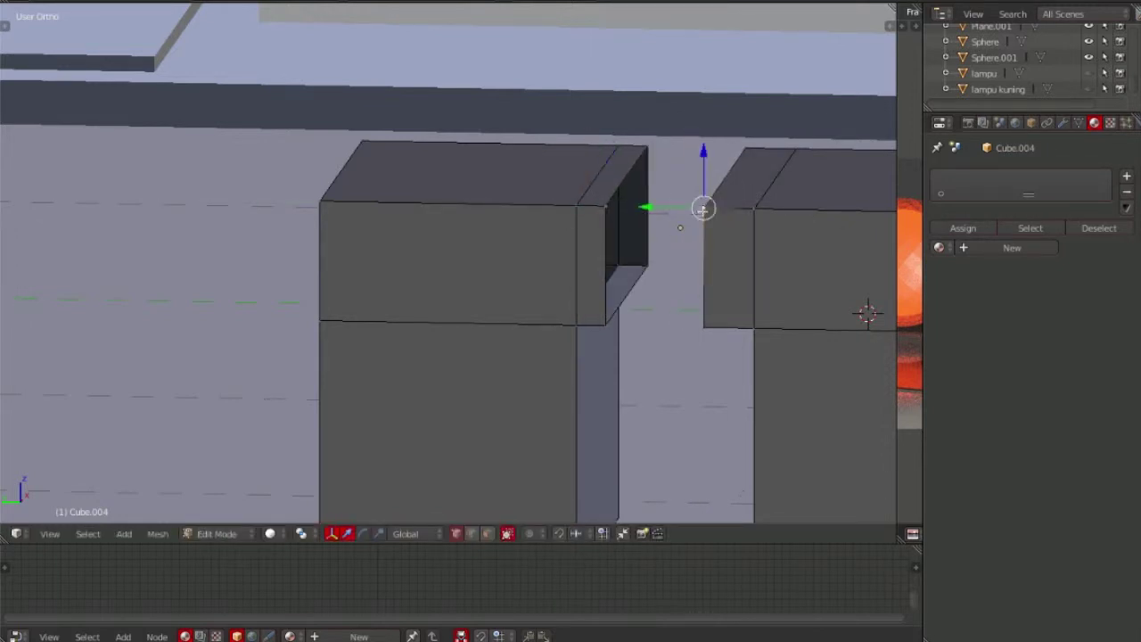
right_click(606, 207, "shift")
key("s")
key("Escape")
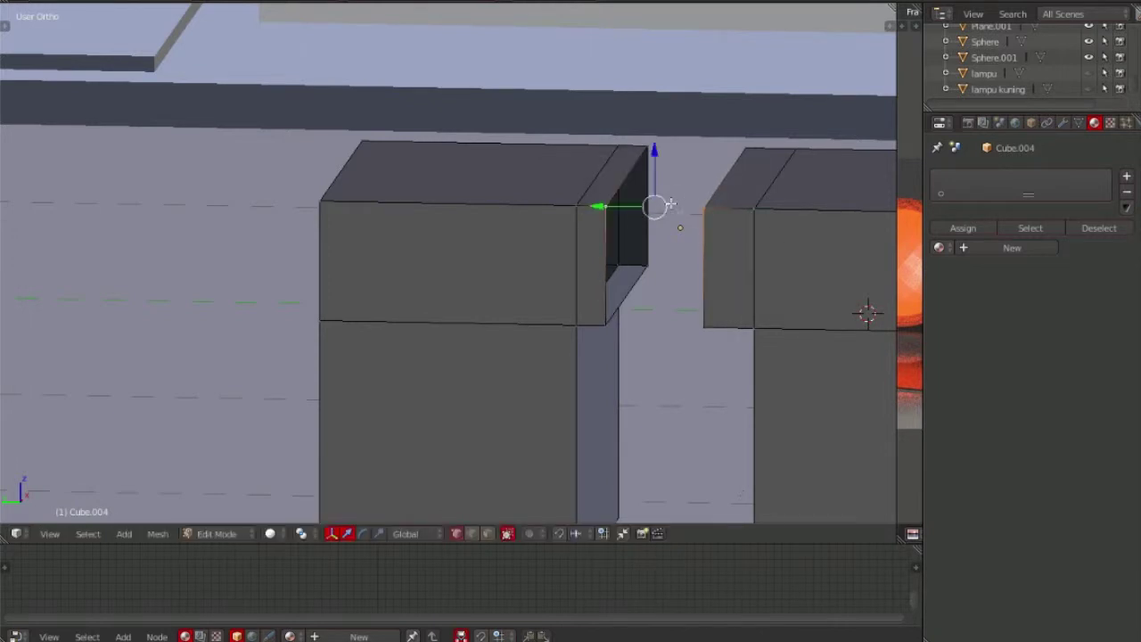
key("g")
key("Escape")
key("alt+m")
Merge the two corner vertices, then undo the merge and a trial vertex move
left_click(658, 291)
key("ctrl+z")
key("alt+a")
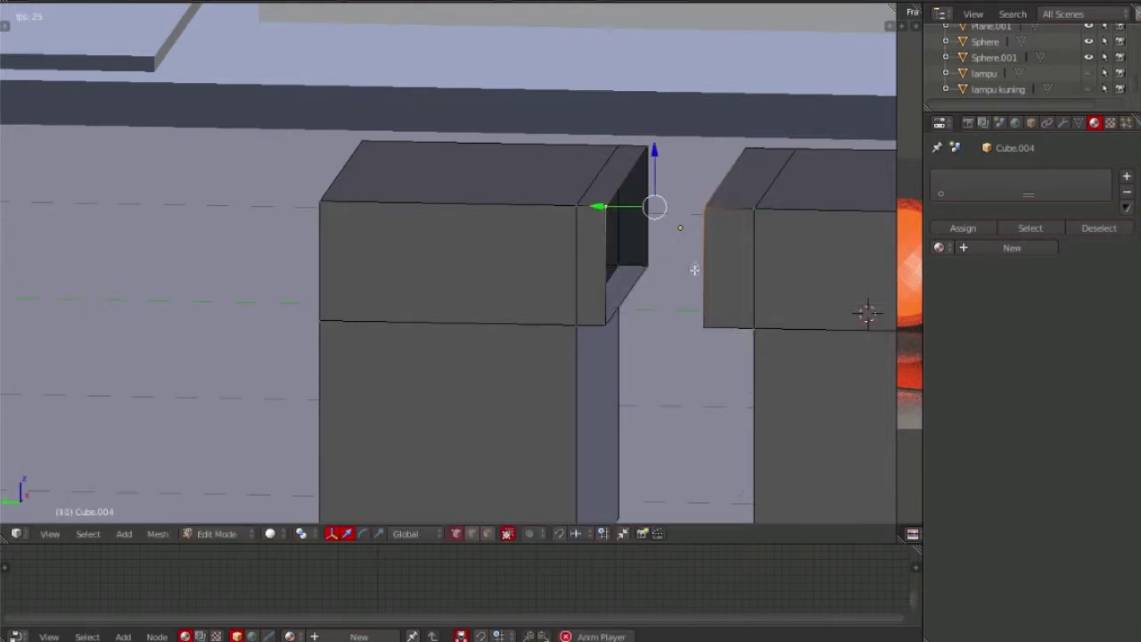
key("g")
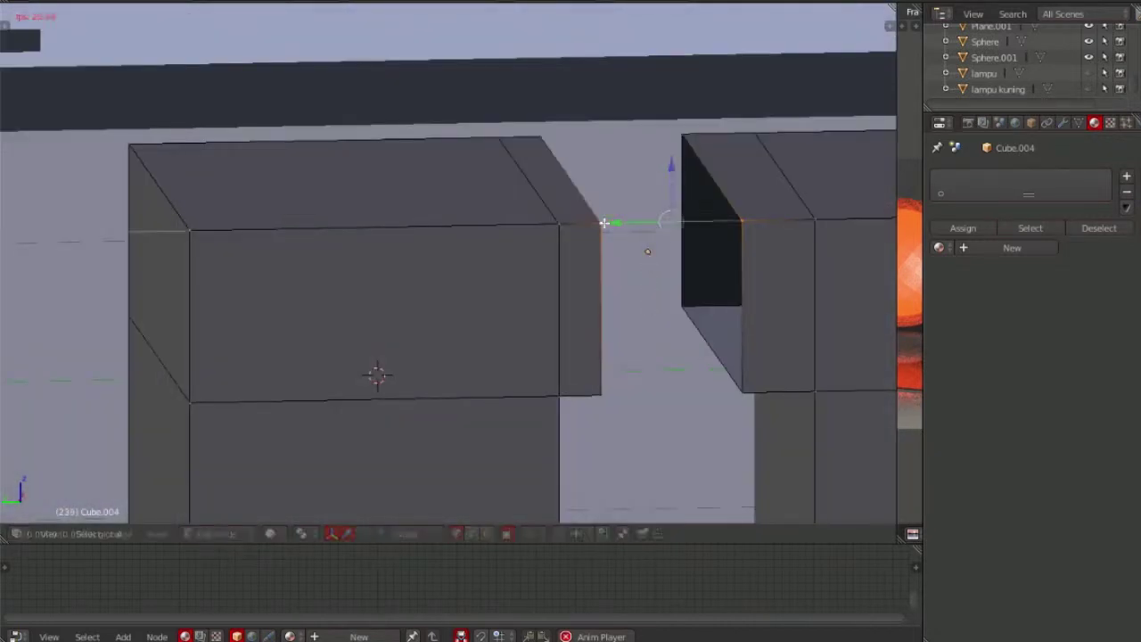
left_click(673, 223)
key("ctrl+z")
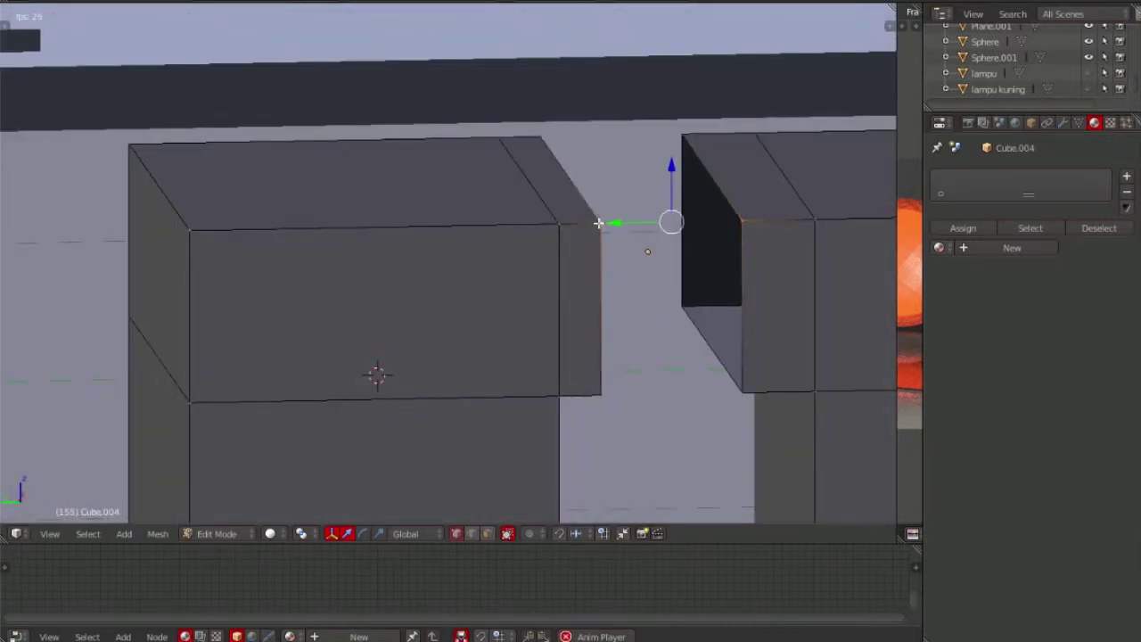
Save the project over sun reactor.blend
key("f")
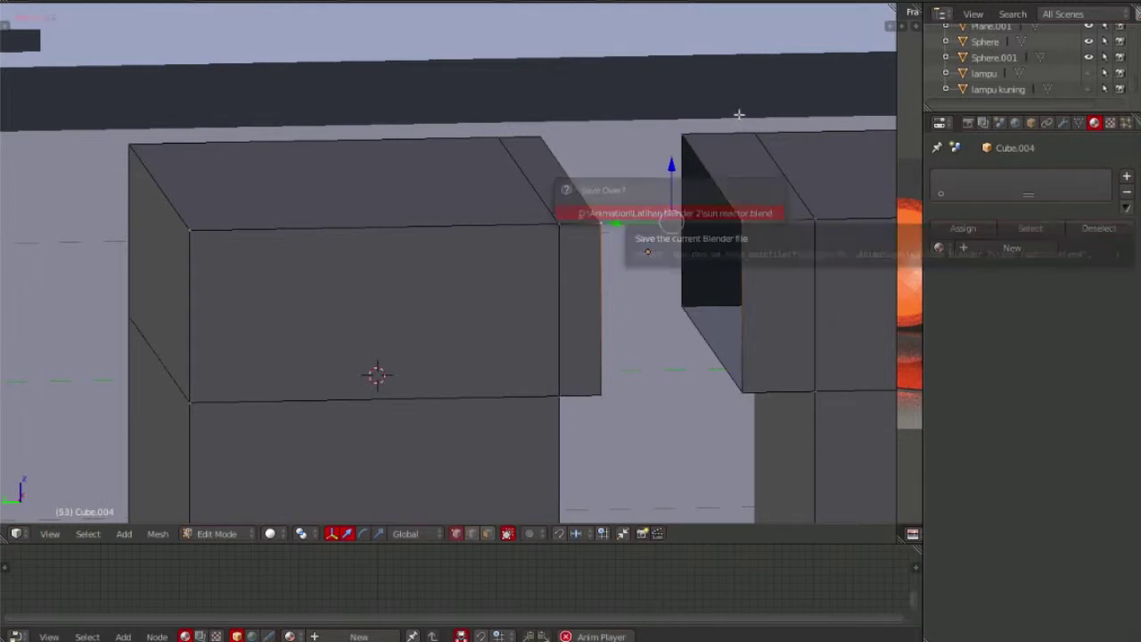
key("f")
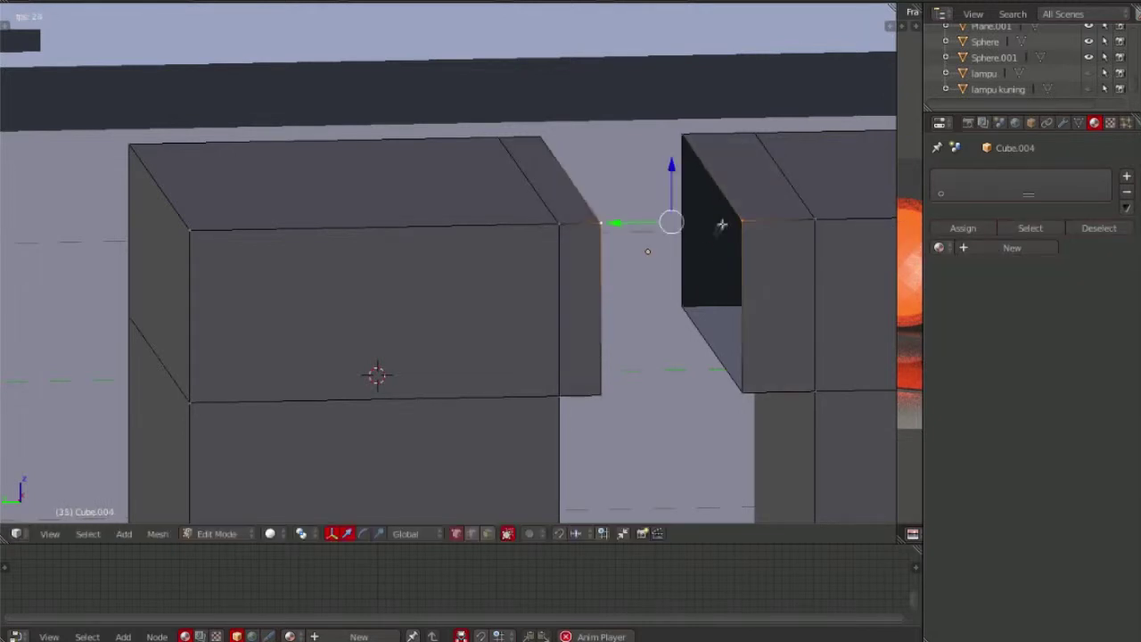
key("ctrl+f")
key("Escape")
key("g")
key("Escape")
key("f")
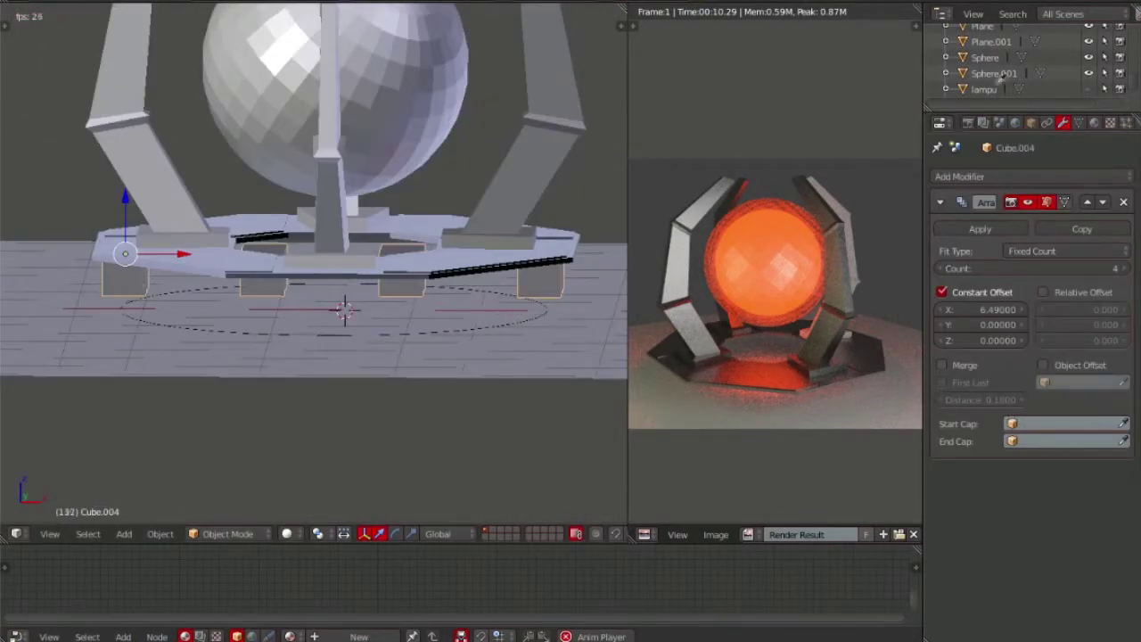
In the Array modifier, set the Empty as the offset object and enable Object Offset
scroll(1079, 67, "down", 2)
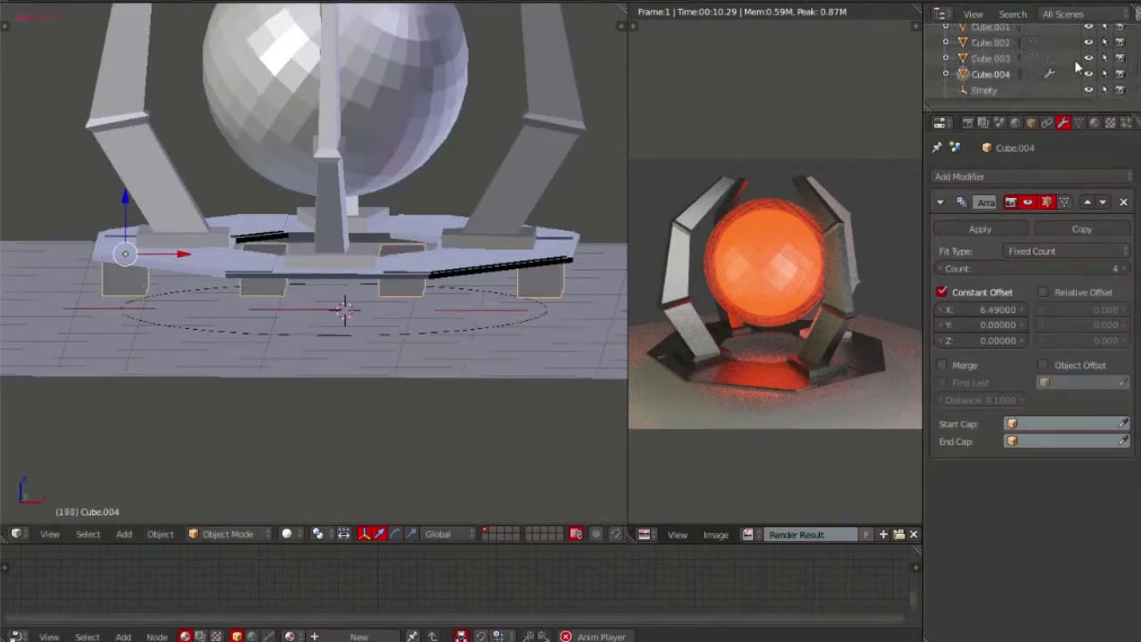
scroll(1079, 67, "up", 2)
scroll(1079, 67, "down", 2)
scroll(1079, 67, "down", 2)
left_click(1083, 381)
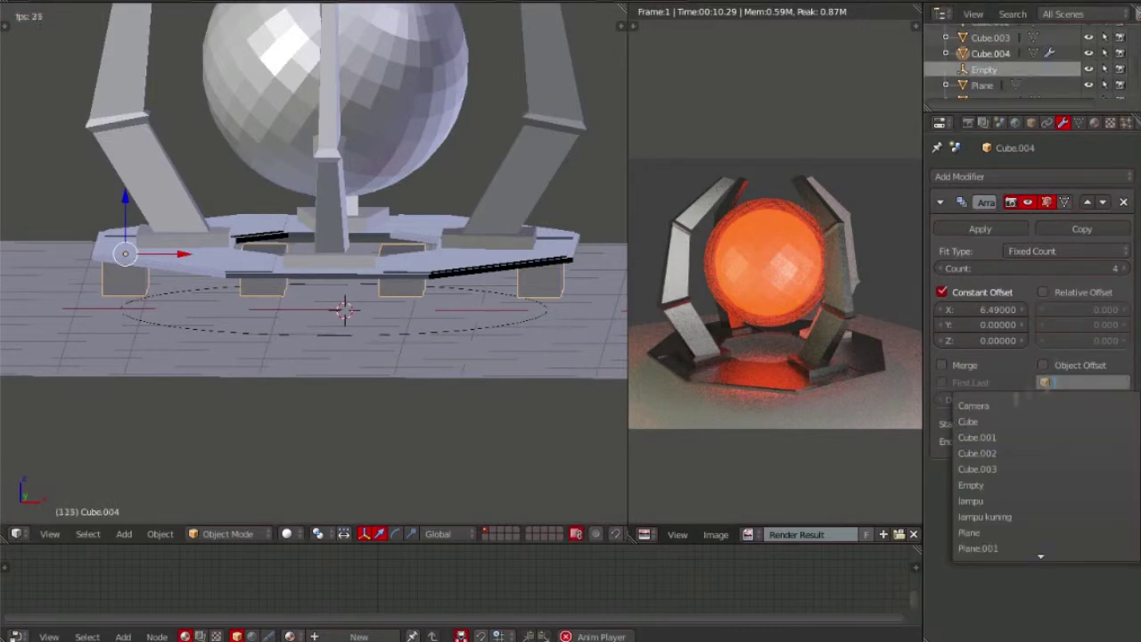
left_click(970, 485)
left_click(1043, 364)
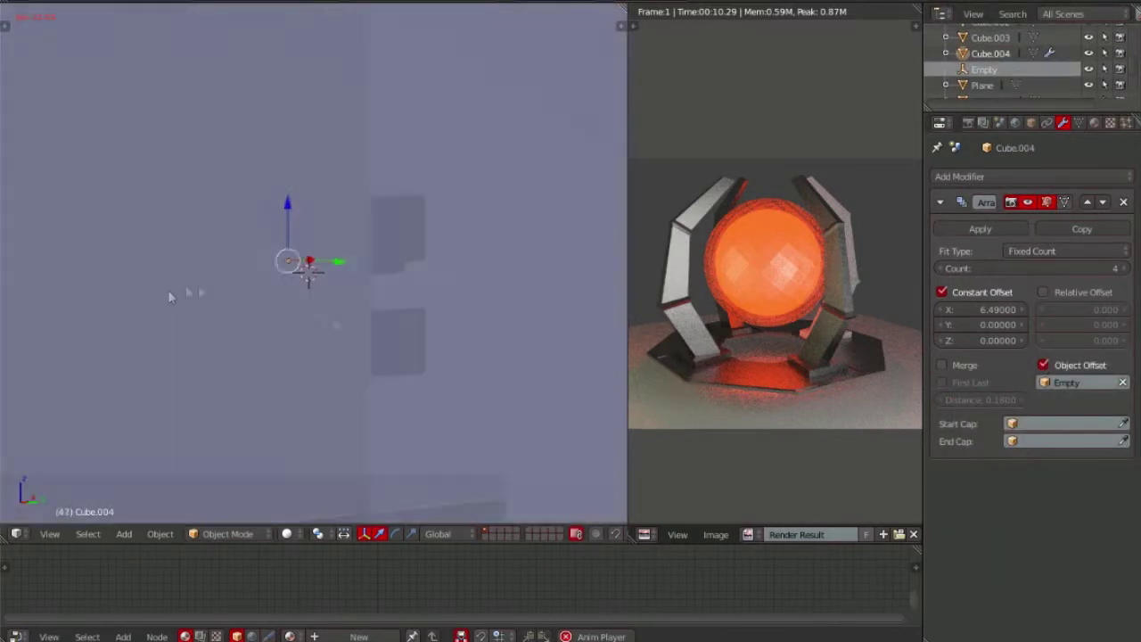
Toggle Constant Offset, Relative Offset and Merge, ending with Constant Offset on and Merge off
left_click(943, 292)
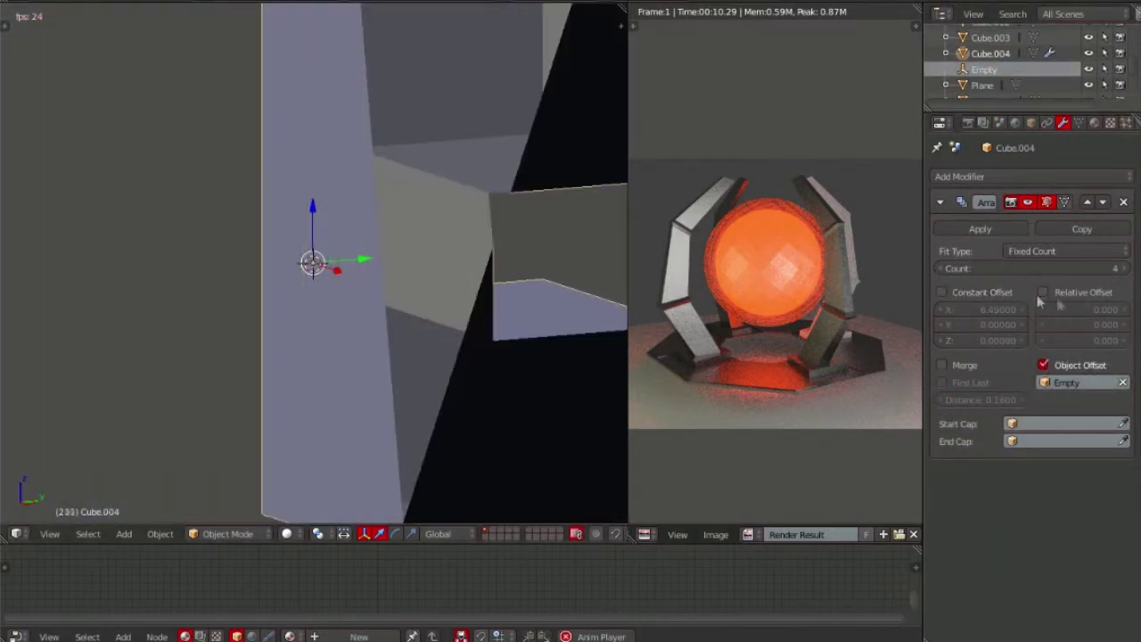
left_click(1042, 294)
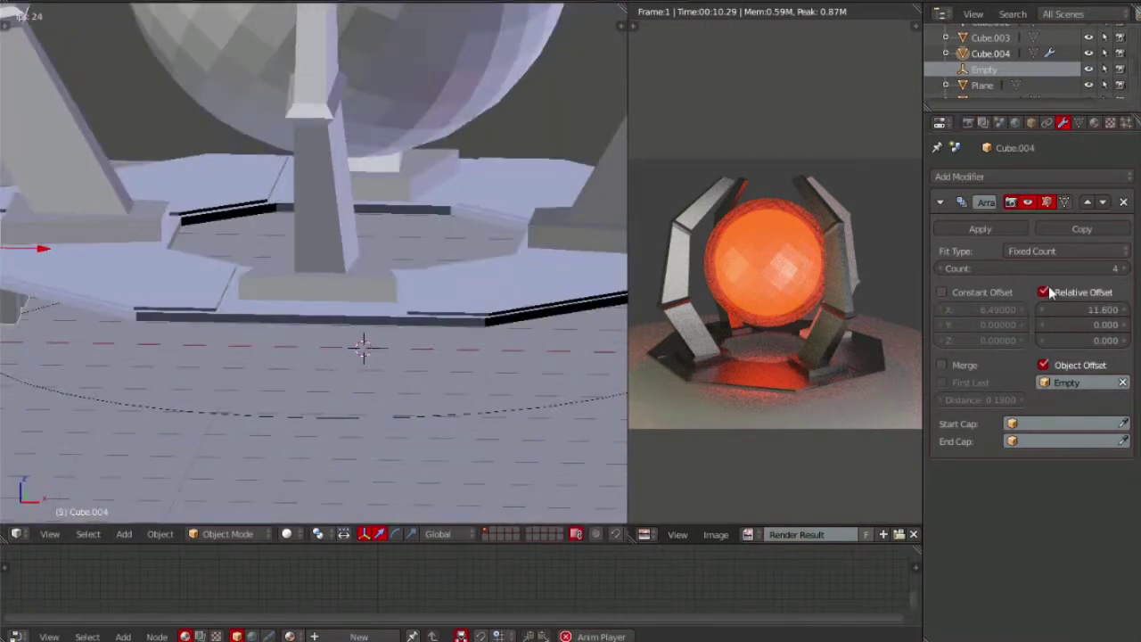
left_click(1043, 292)
left_click(942, 364)
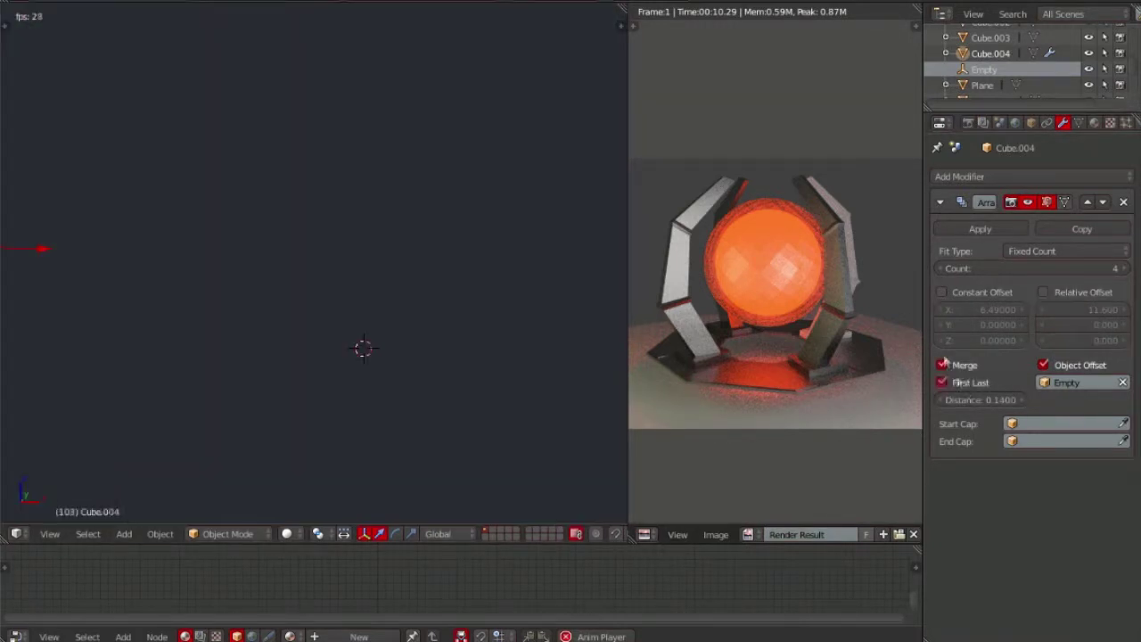
left_click(942, 365)
left_click(942, 292)
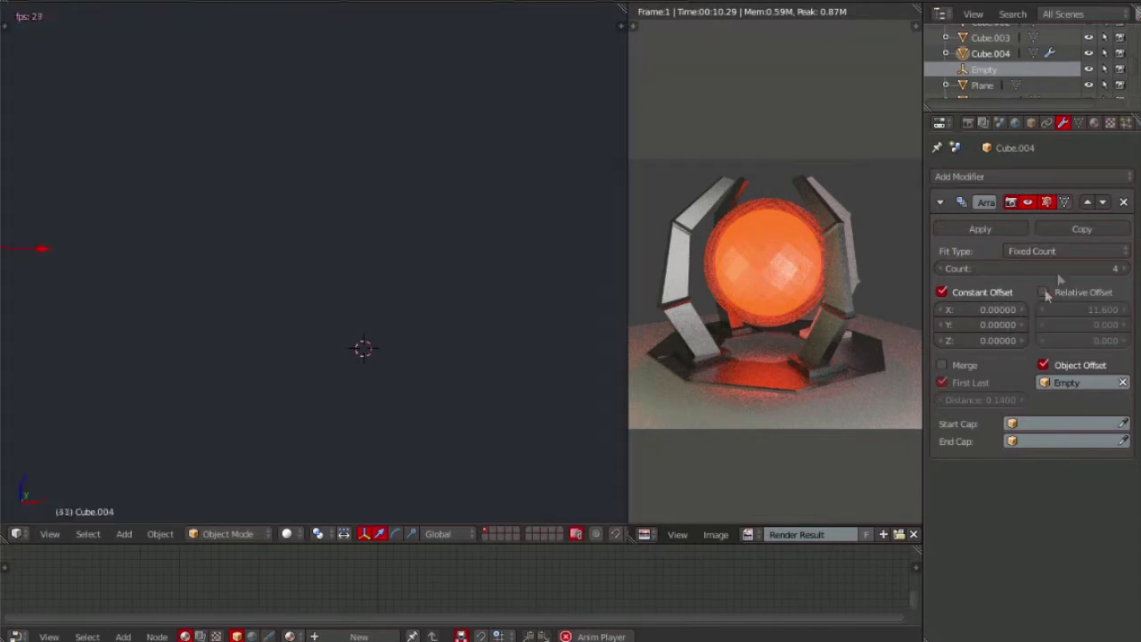
Try Fit Curve and Fit Length fit types and an X offset of 1.93, then return to Fixed Count
left_click(1067, 251)
left_click(1059, 198)
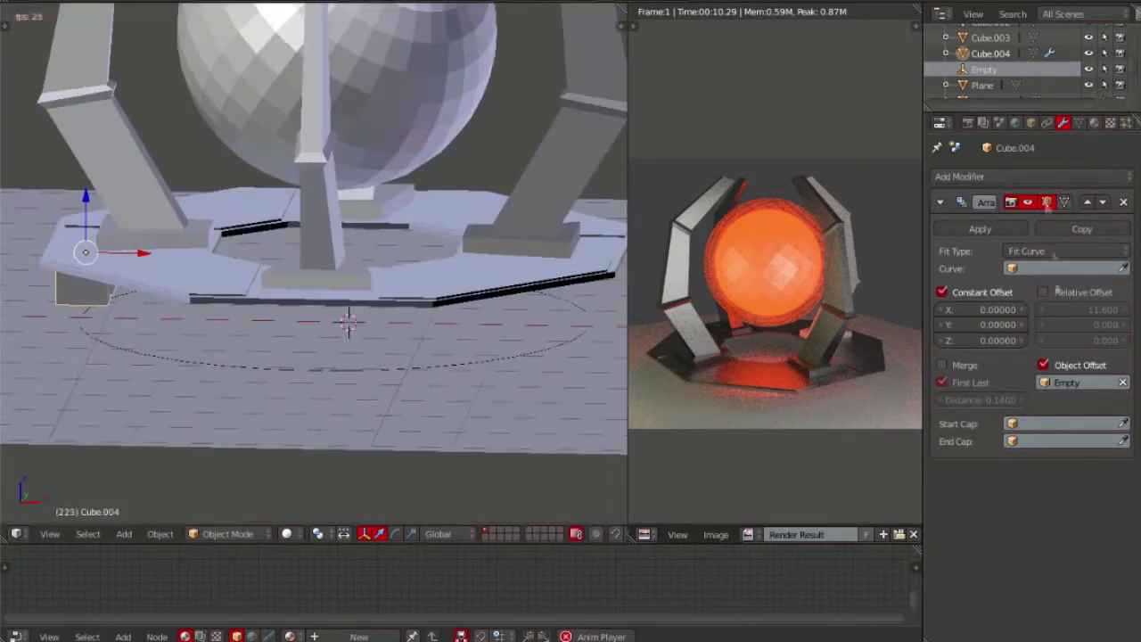
left_click(1067, 251)
left_click(1061, 231)
left_click(1067, 251)
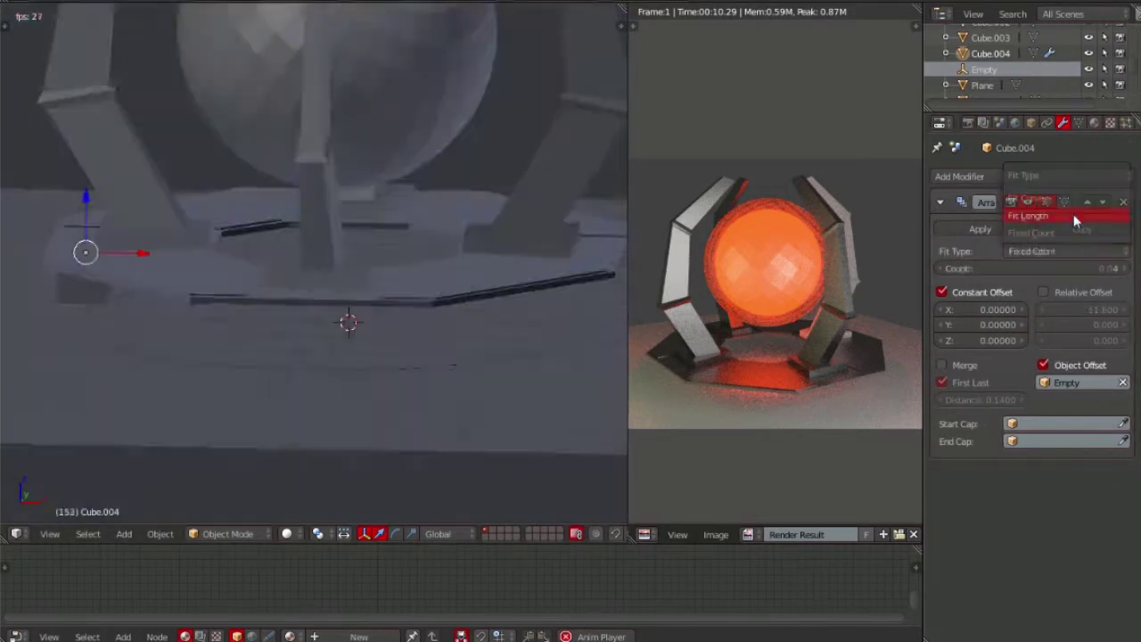
left_click(1074, 214)
left_click(981, 309)
type("1.93")
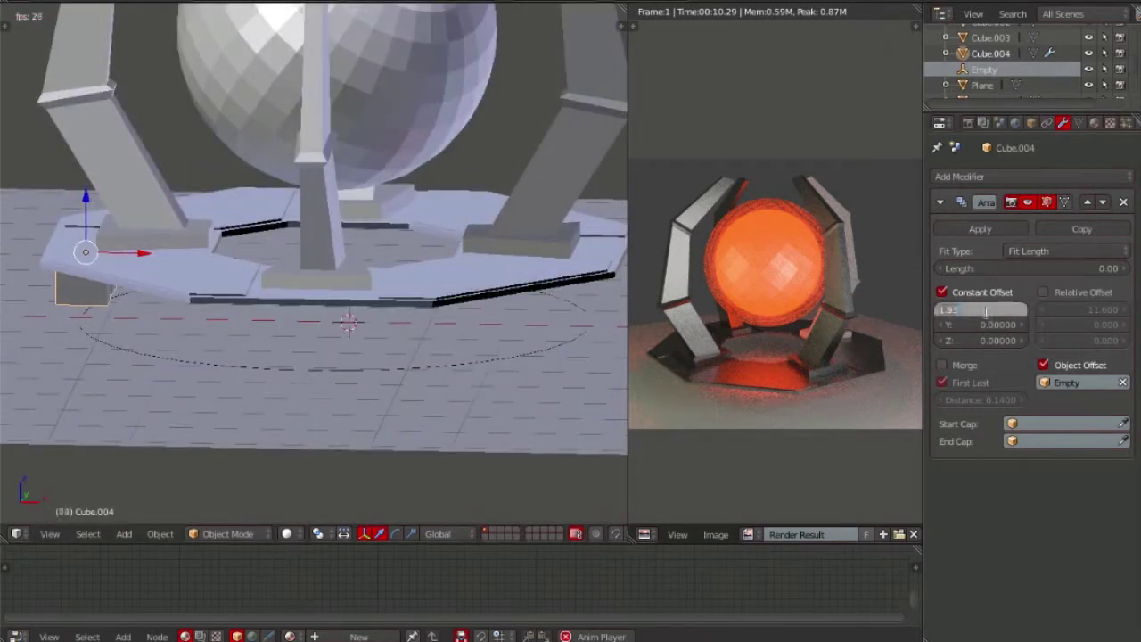
key("Escape")
left_click(1067, 252)
left_click(1061, 234)
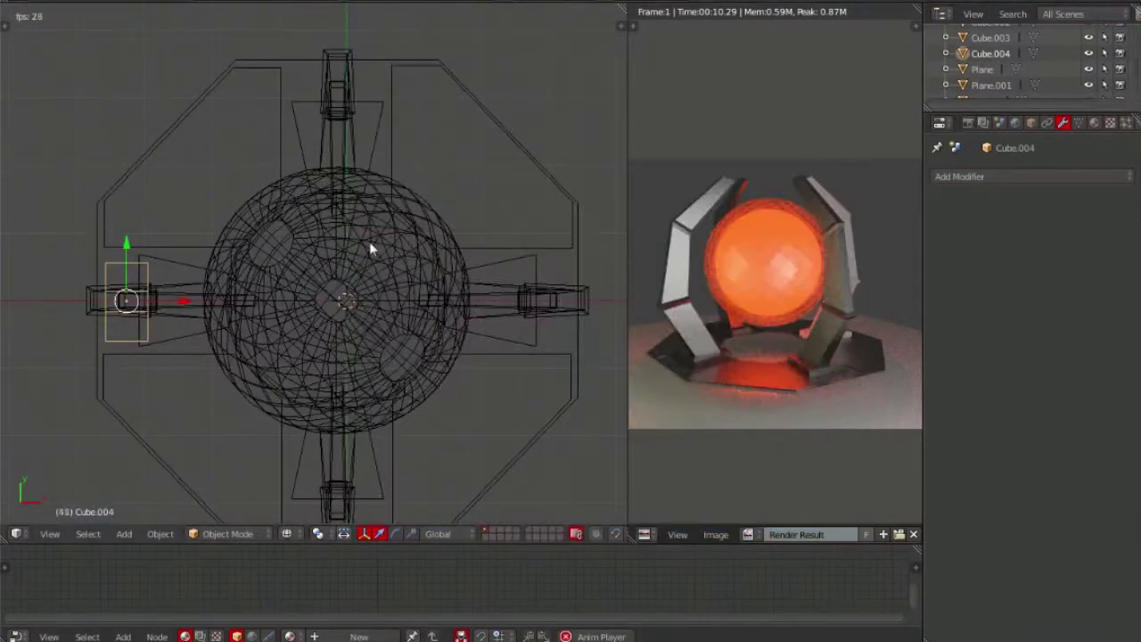
Copy the support block along X to the opposite side of the base
key("shift+d")
key("x")
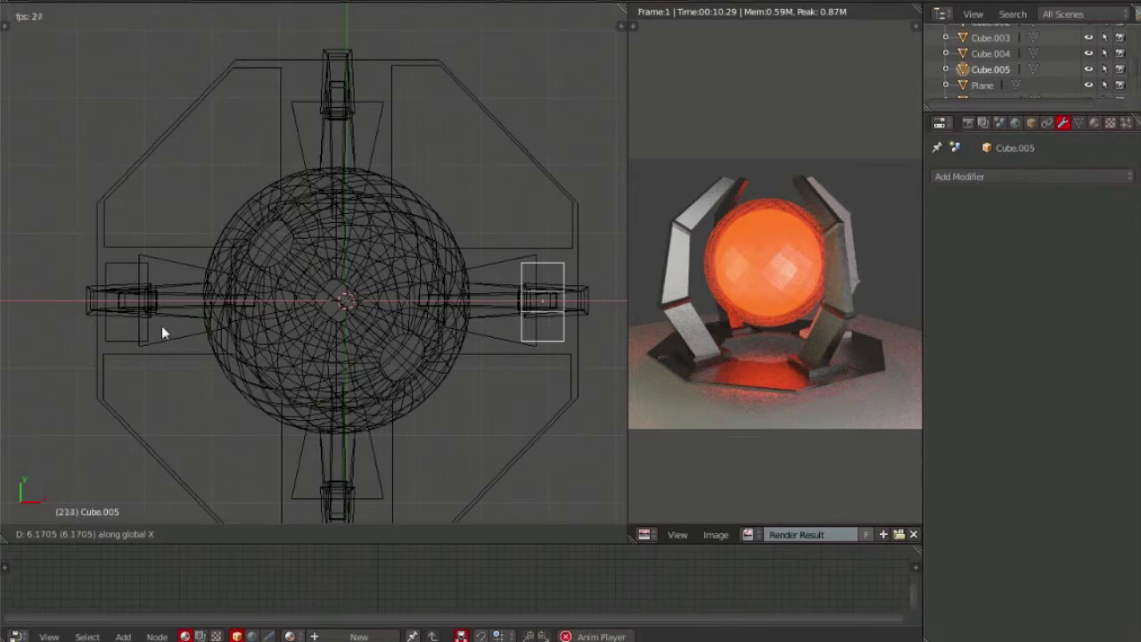
left_click(169, 327)
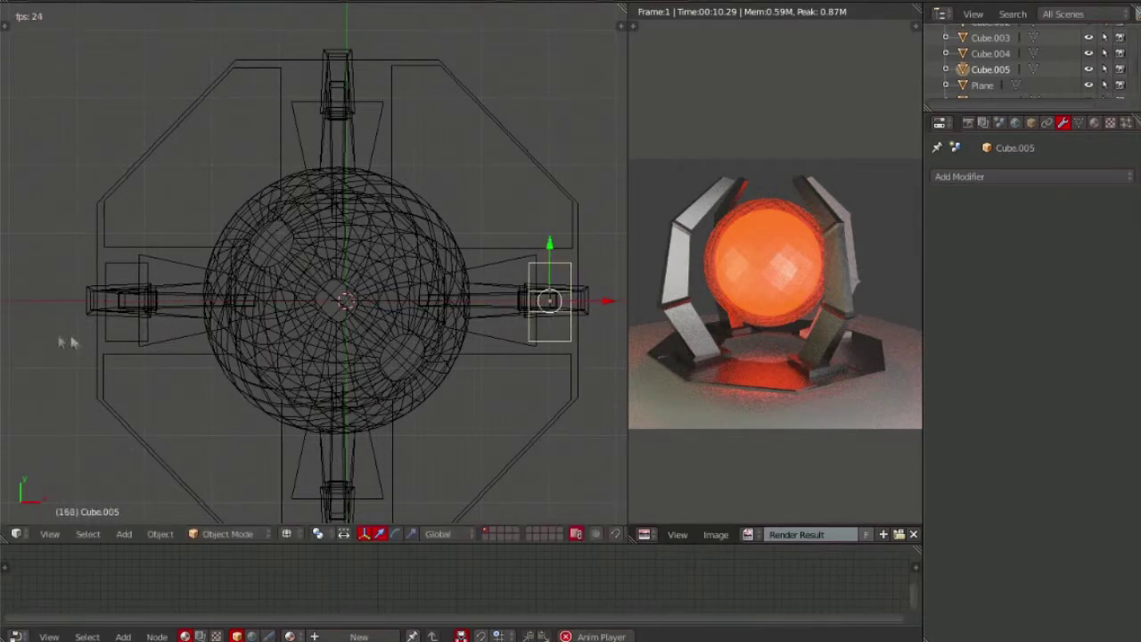
Duplicate both blocks rotated 90° to fill the remaining two sides of the base
left_click(108, 338, "shift")
key("shift+d")
type("r90")
key("Return")
middle_click_drag(108, 338, 273, 309)
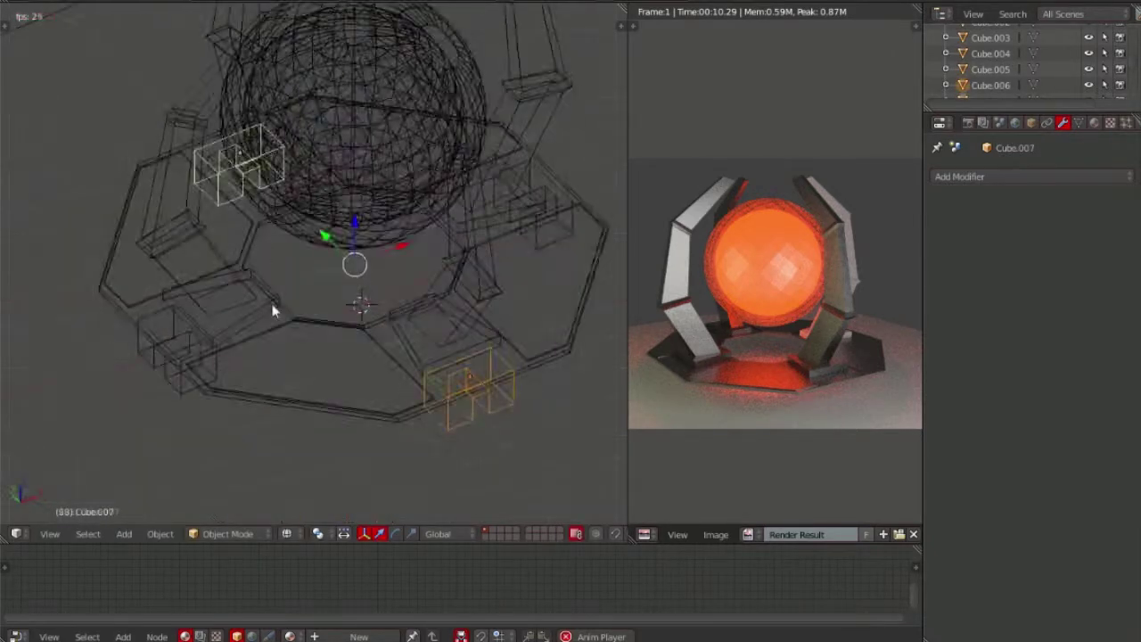
key("z")
scroll(280, 297, "up", 3)
Assign the existing gagang material to the support blocks
left_click(1097, 123)
left_click(939, 228)
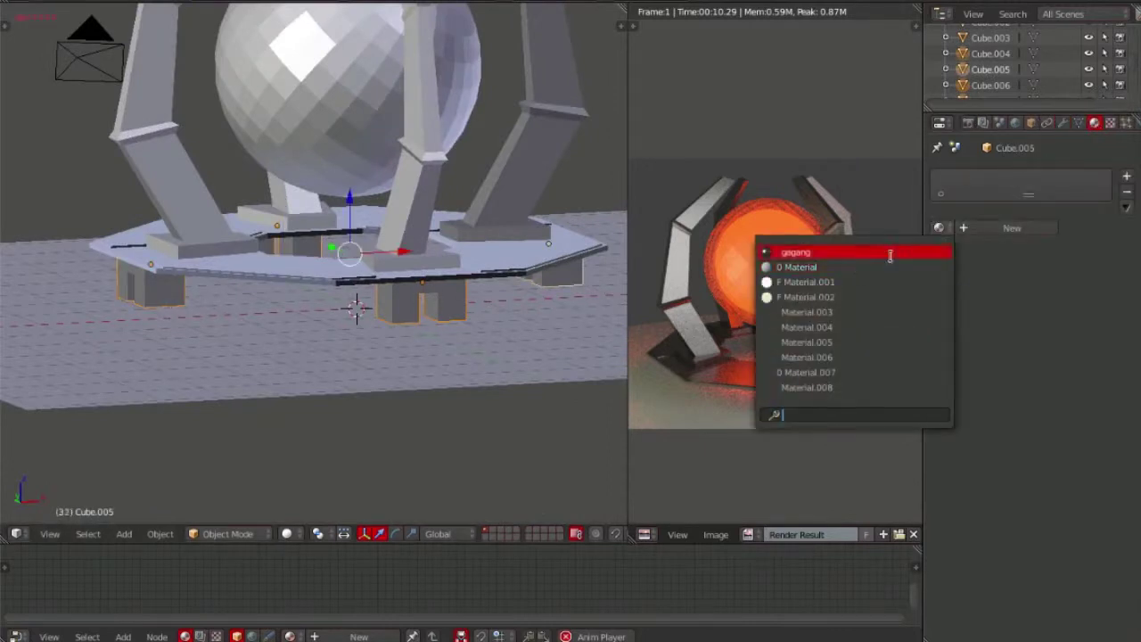
left_click(873, 249)
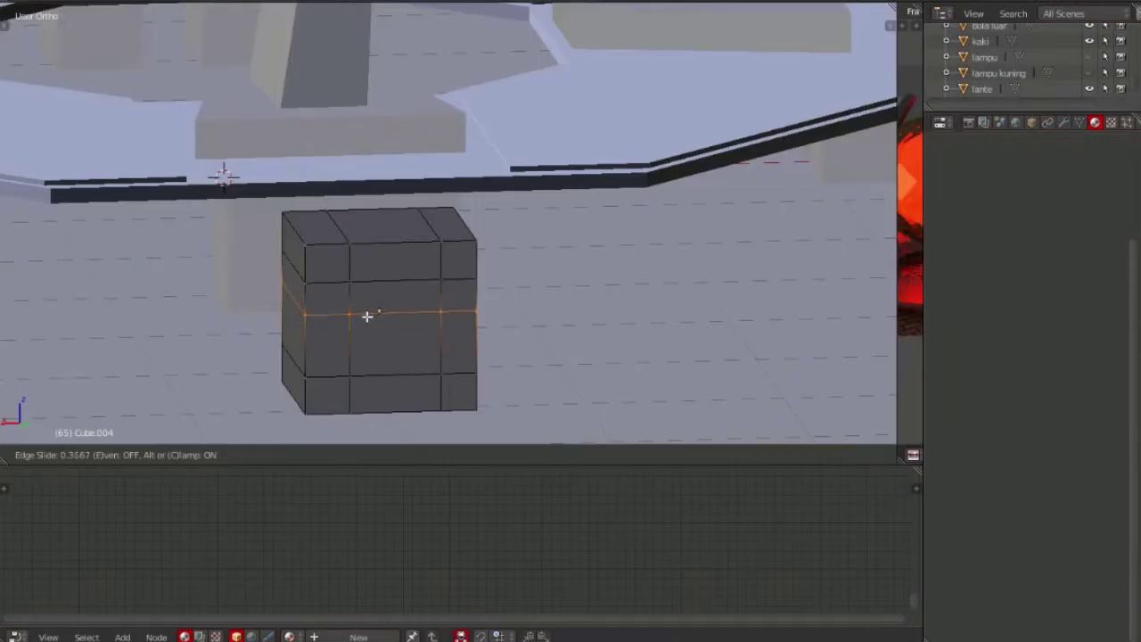
Add an edge loop across the cube, then two vertical loops on the front face
key("ctrl+r")
left_click(366, 337)
left_click(366, 338)
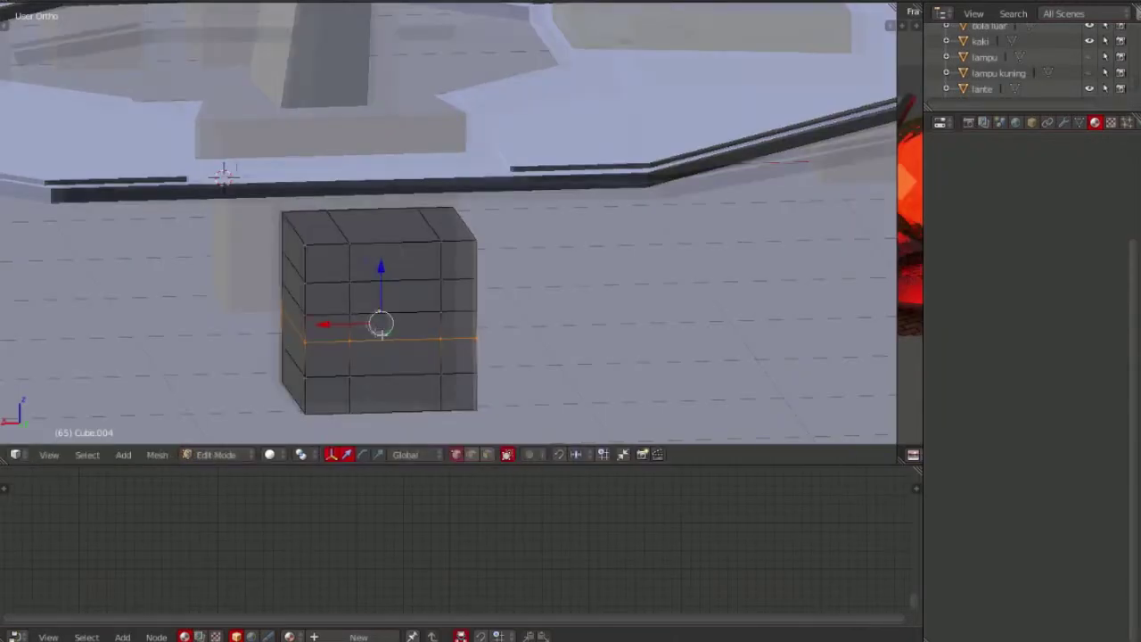
middle_click_drag(381, 324, 373, 185)
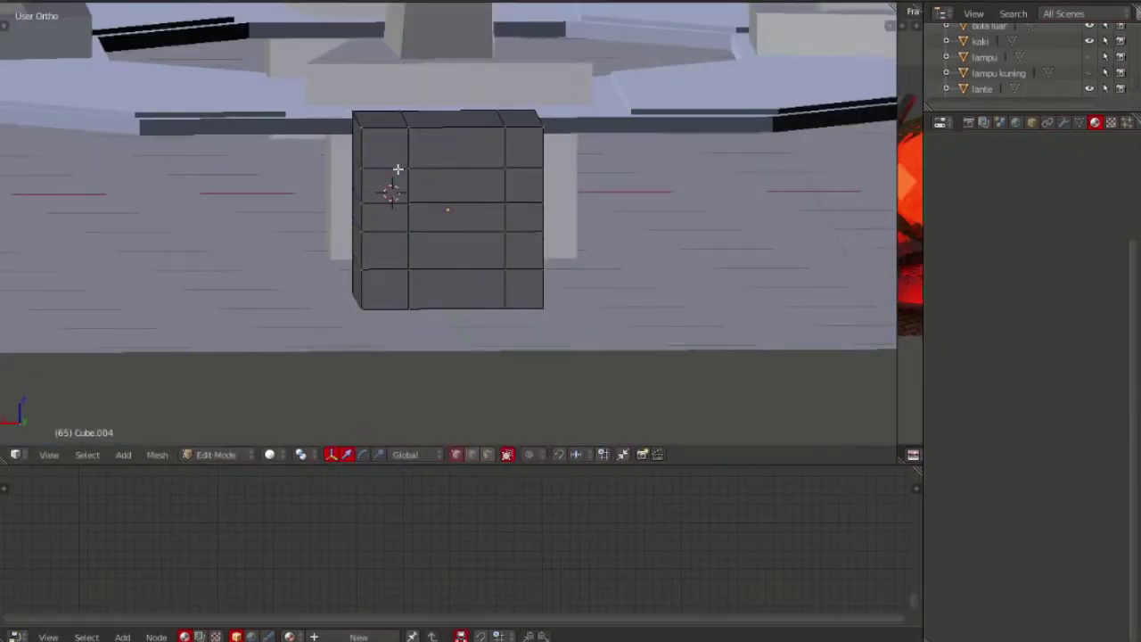
key("ctrl+r")
scroll(466, 184, "up", 1)
left_click(445, 192)
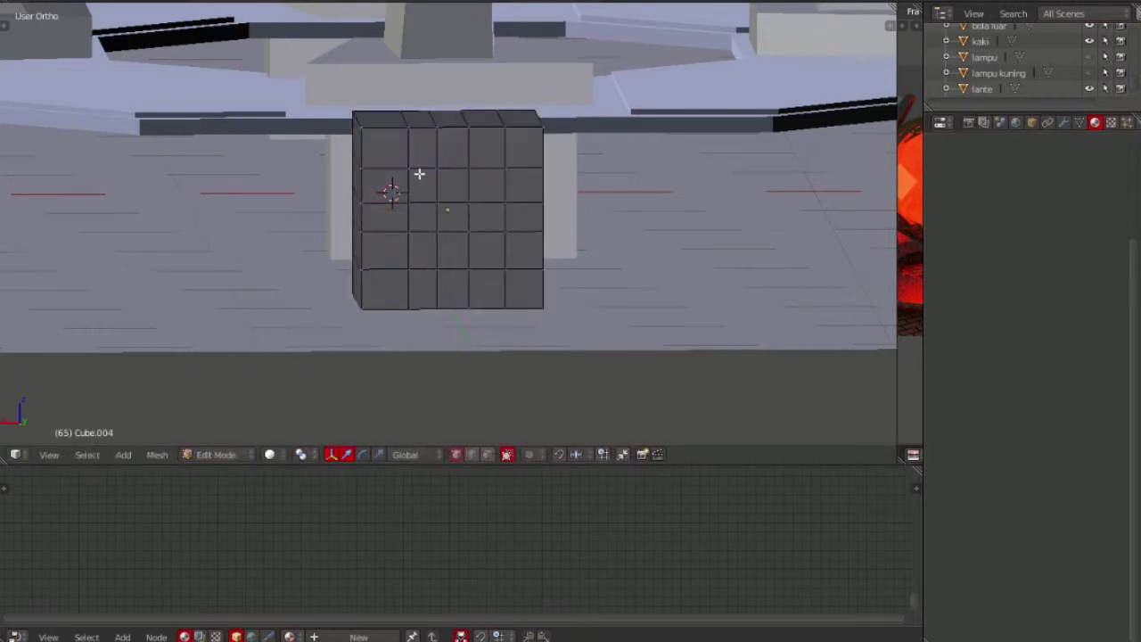
Try a knife cut on the top edge, then undo the earlier grid of cuts
key("k")
left_click(407, 128)
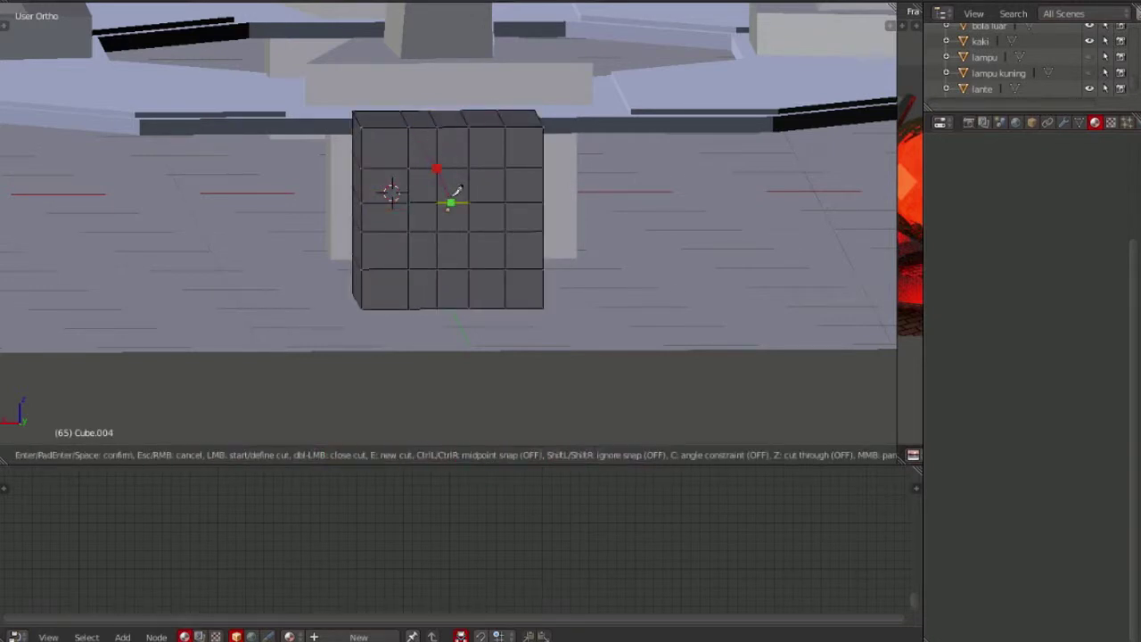
key("Escape")
key("ctrl+z")
key("ctrl+z")
key("ctrl+z")
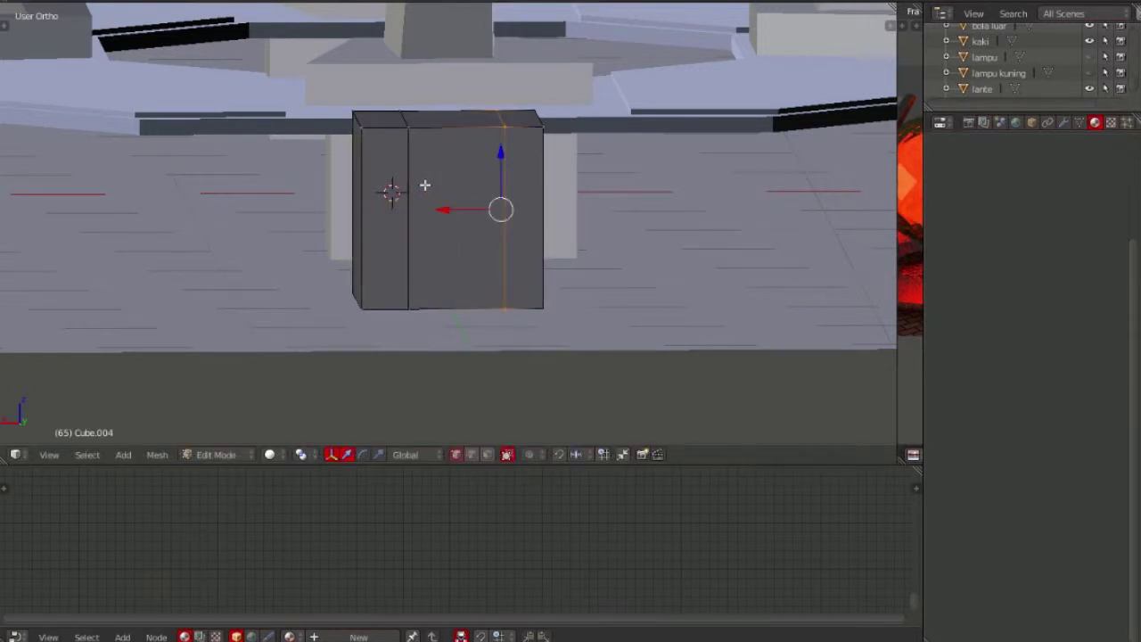
key("ctrl+r")
key("Escape")
key("ctrl+z")
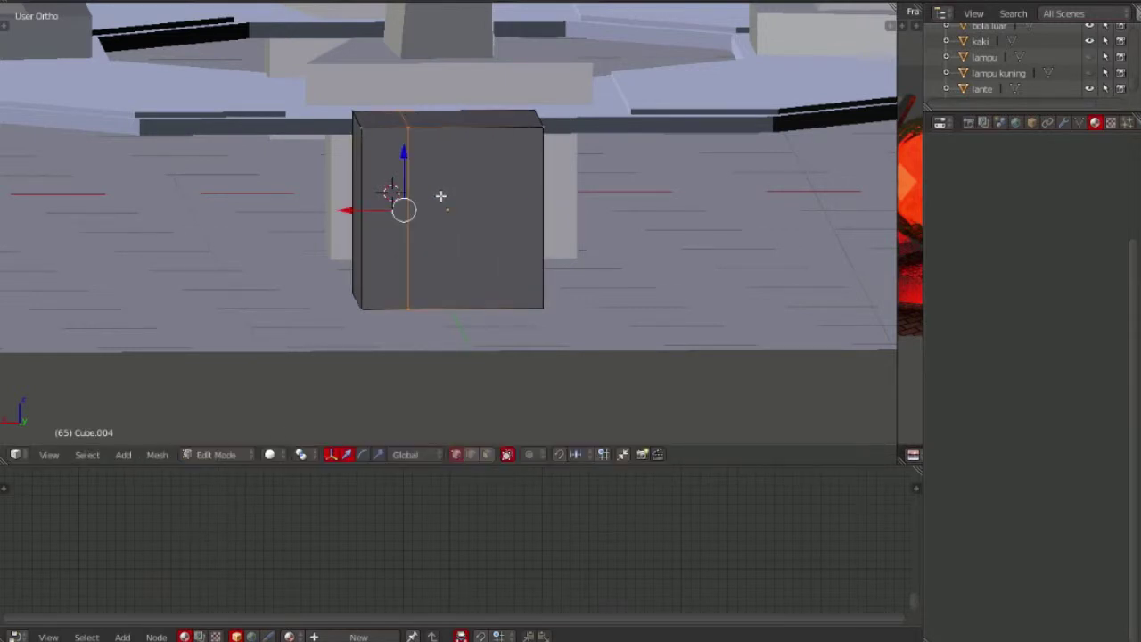
Add a vertical loop near one side and a horizontal loop near the top
key("a")
key("ctrl+r")
left_click(383, 205)
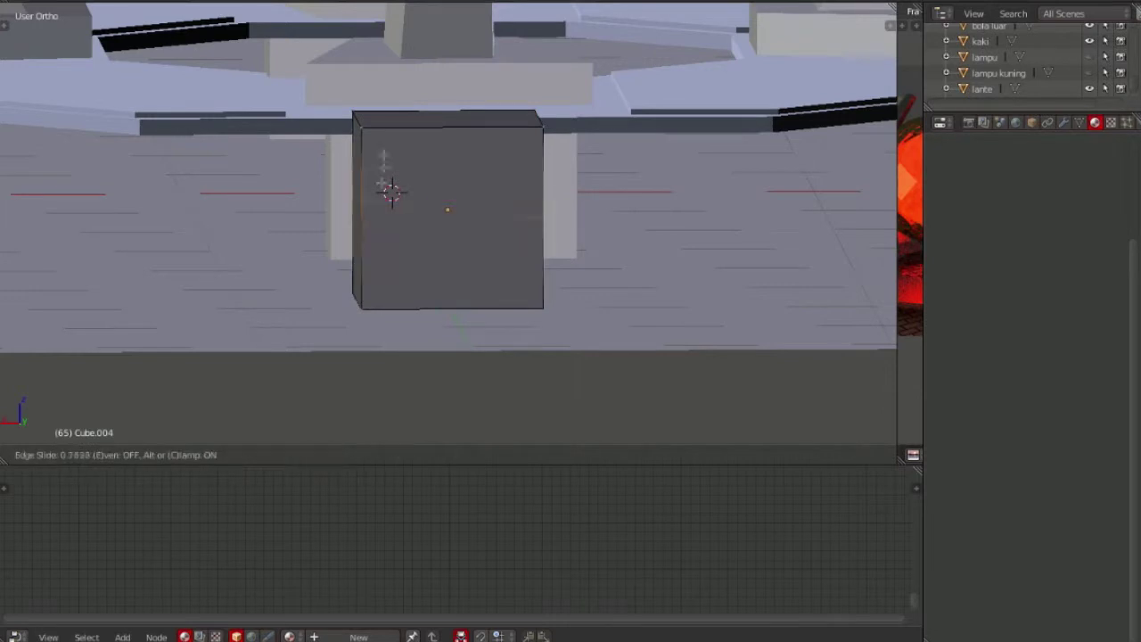
left_click(385, 178)
key("ctrl+r")
left_click(378, 153)
left_click(378, 153)
Add a vertical loop near the other side, plus horizontal loops near the bottom and middle
key("ctrl+r")
left_click(505, 158)
left_click(484, 211)
key("ctrl+r")
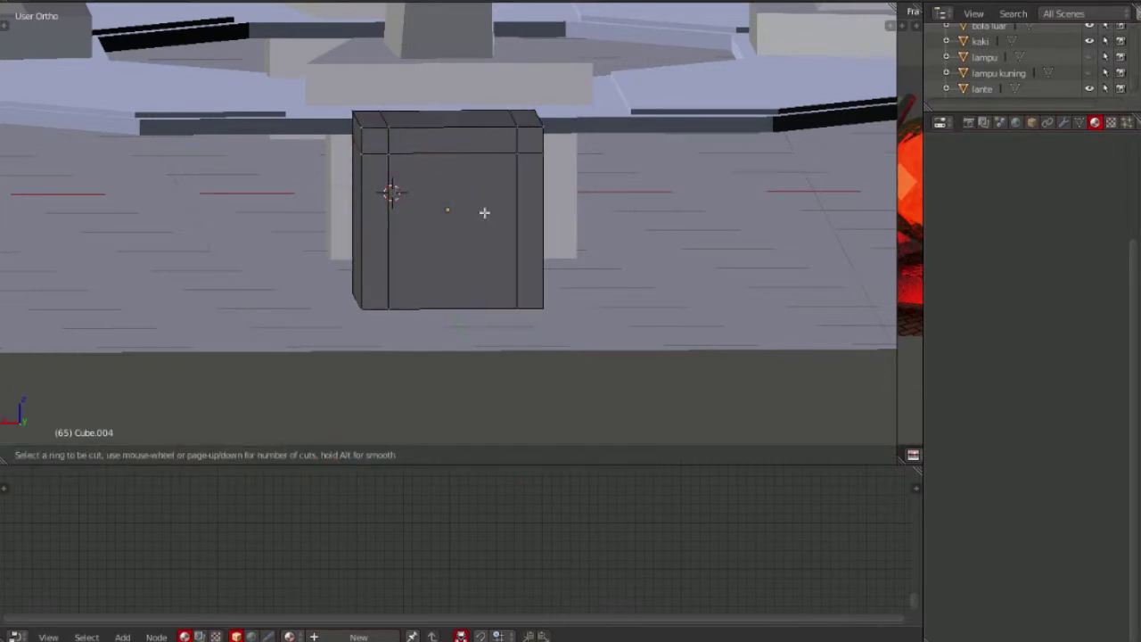
left_click(377, 279)
left_click(377, 279)
key("ctrl+r")
left_click(495, 214)
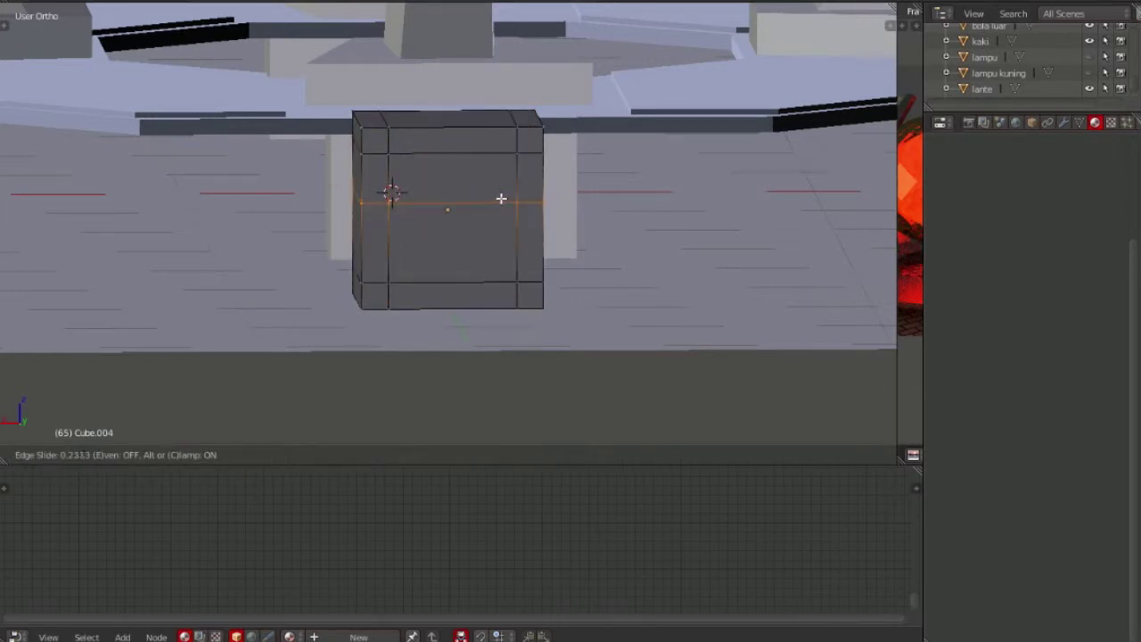
left_click(502, 197)
Add further vertical loop cuts across the face and slide them into position
key("ctrl+r")
left_click(484, 217)
left_click(451, 214)
key("ctrl+r")
left_click(467, 188)
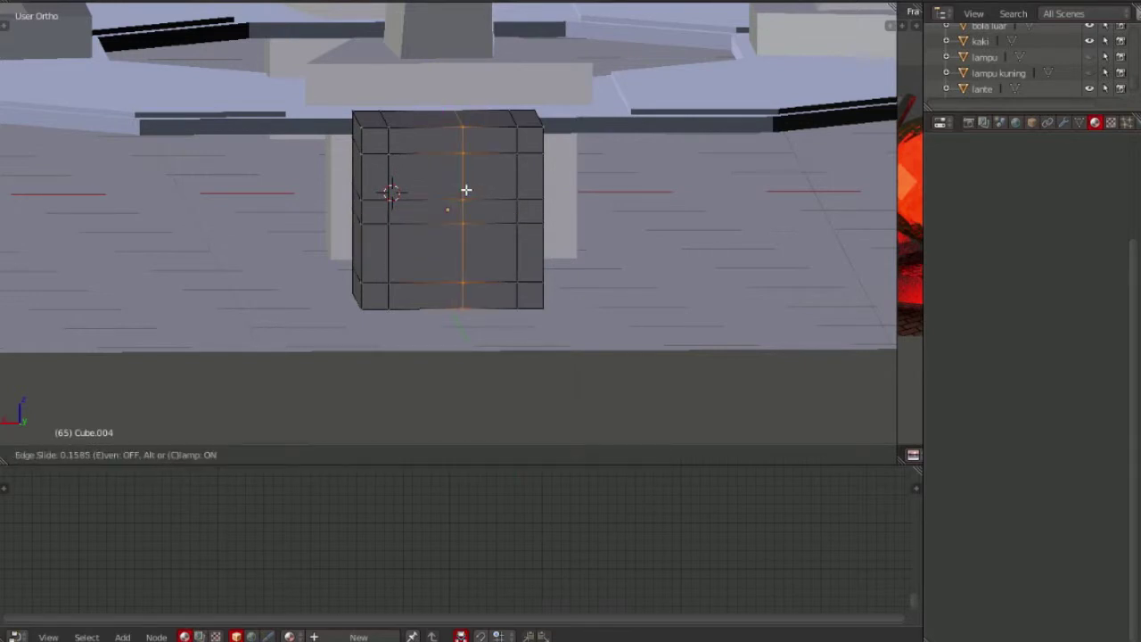
left_click(437, 192)
Knife diagonal cuts from the top corners down to the bottom corners of the front face
key("k")
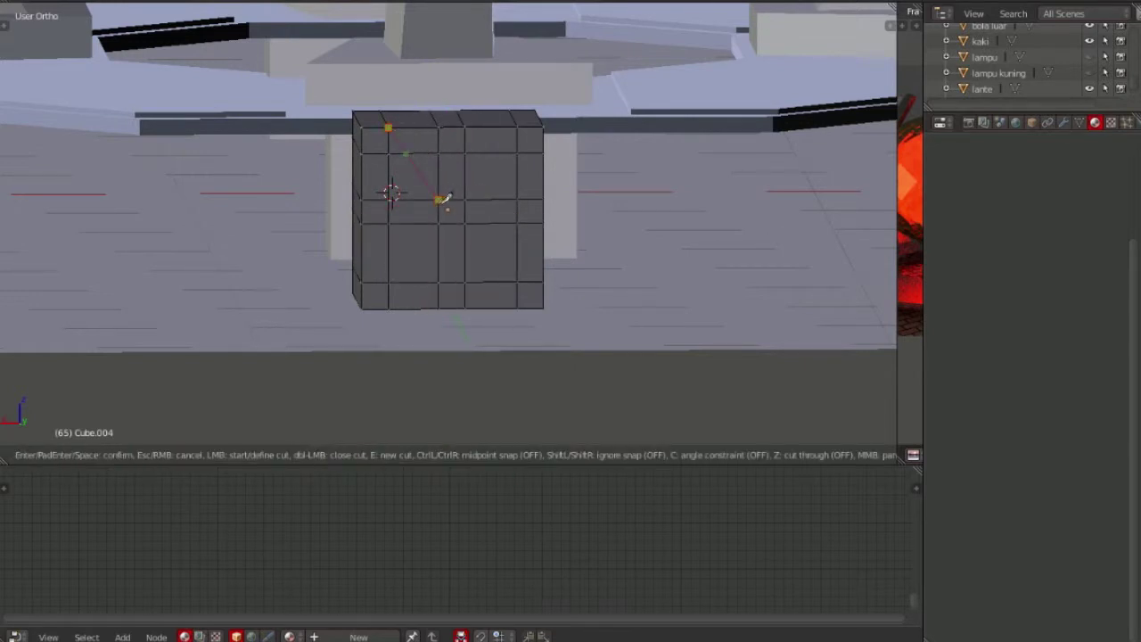
left_click(517, 126)
key("Return")
key("k")
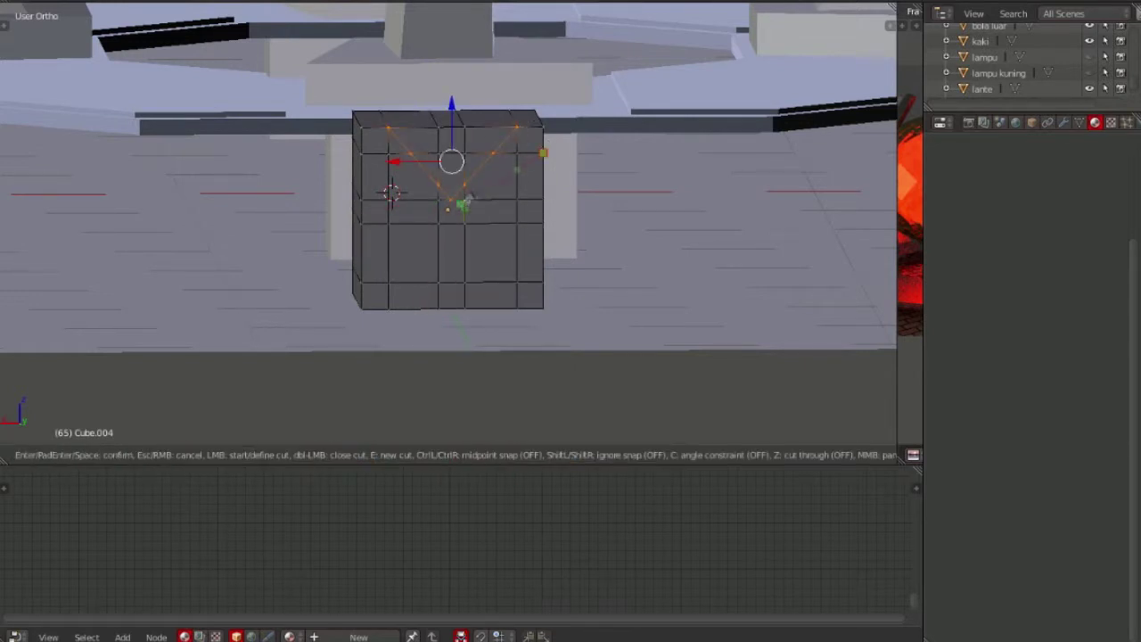
left_click(543, 282)
key("Return")
key("k")
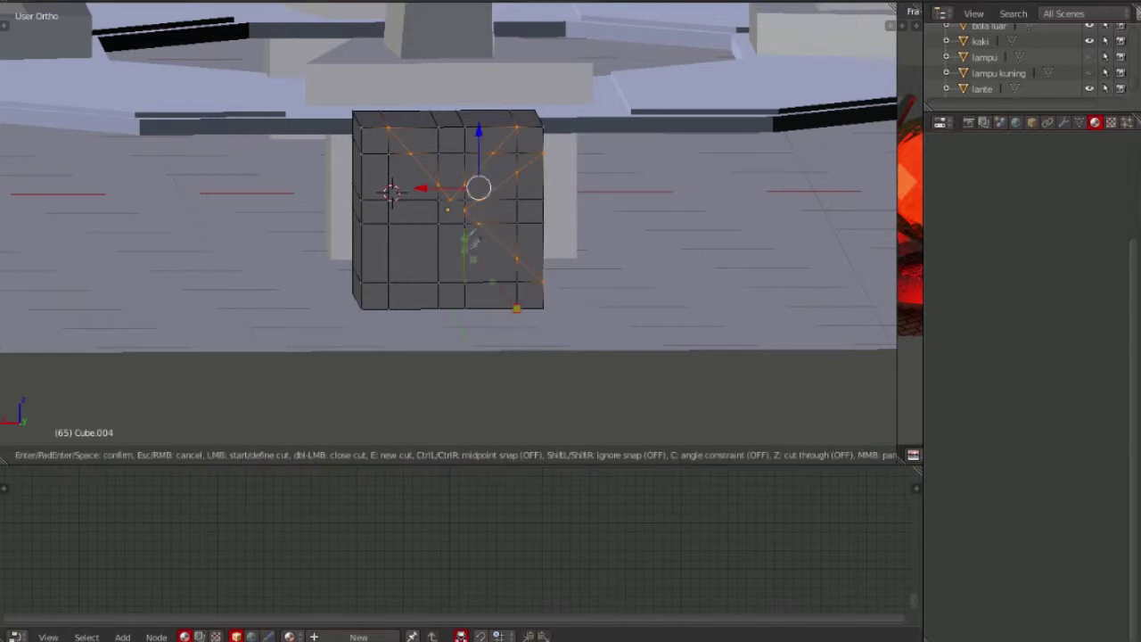
left_click(389, 308)
key("Return")
key("k")
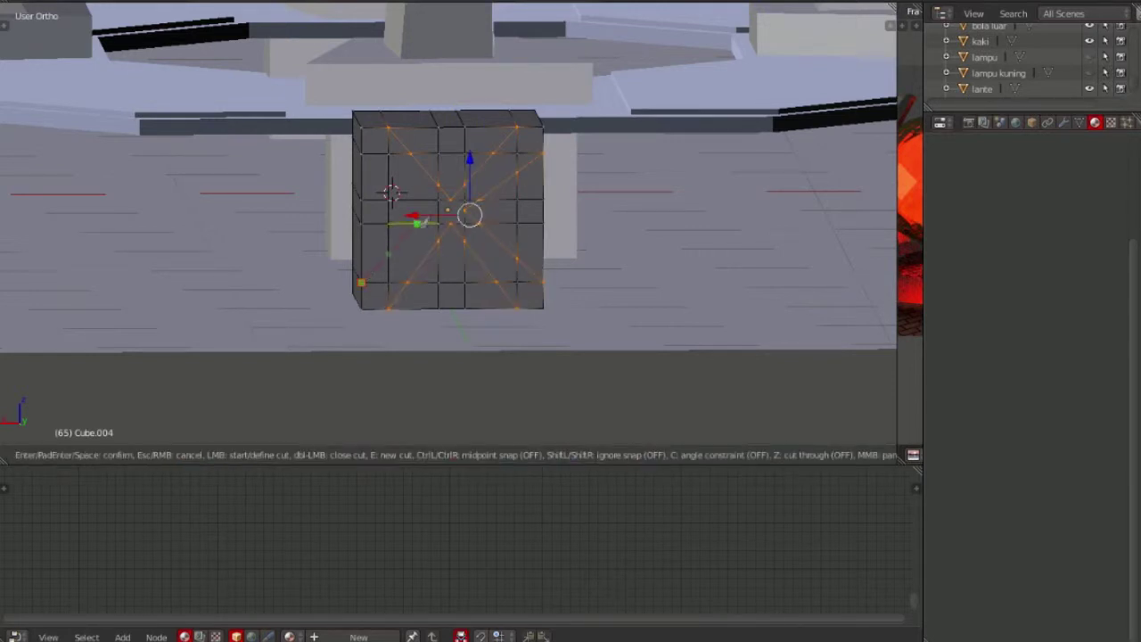
key("Escape")
In face select mode, select the X-shaped strip of diagonal faces on the front face
mouse_move(359, 153)
middle_mouse_down()
mouse_move(591, 173)
mouse_move(482, 214)
middle_mouse_up()
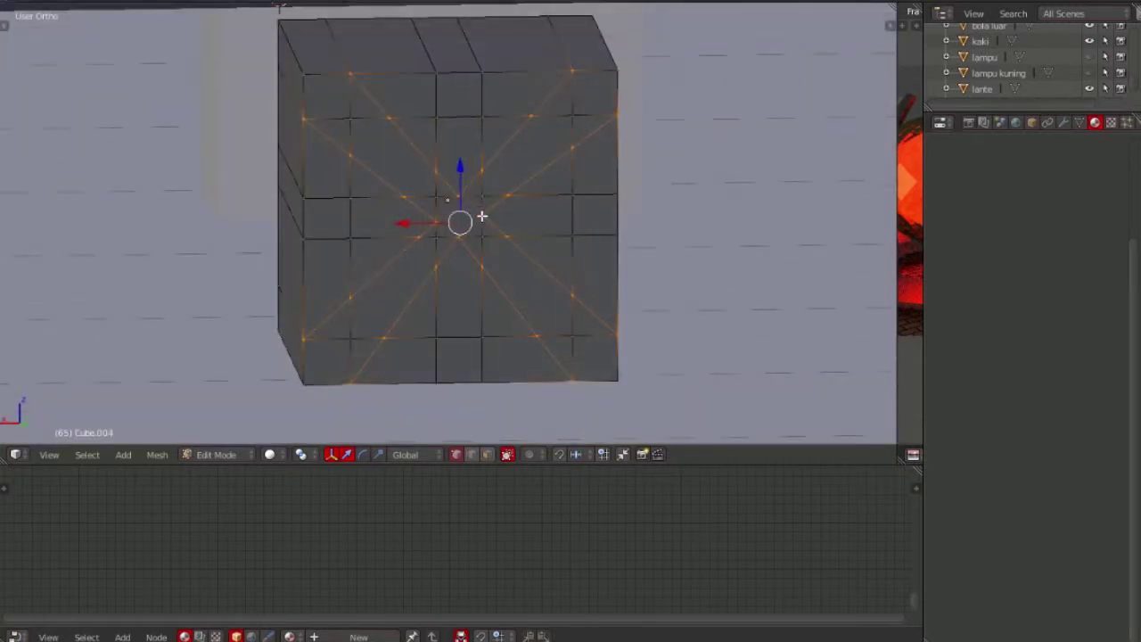
scroll(493, 234, "up", 2)
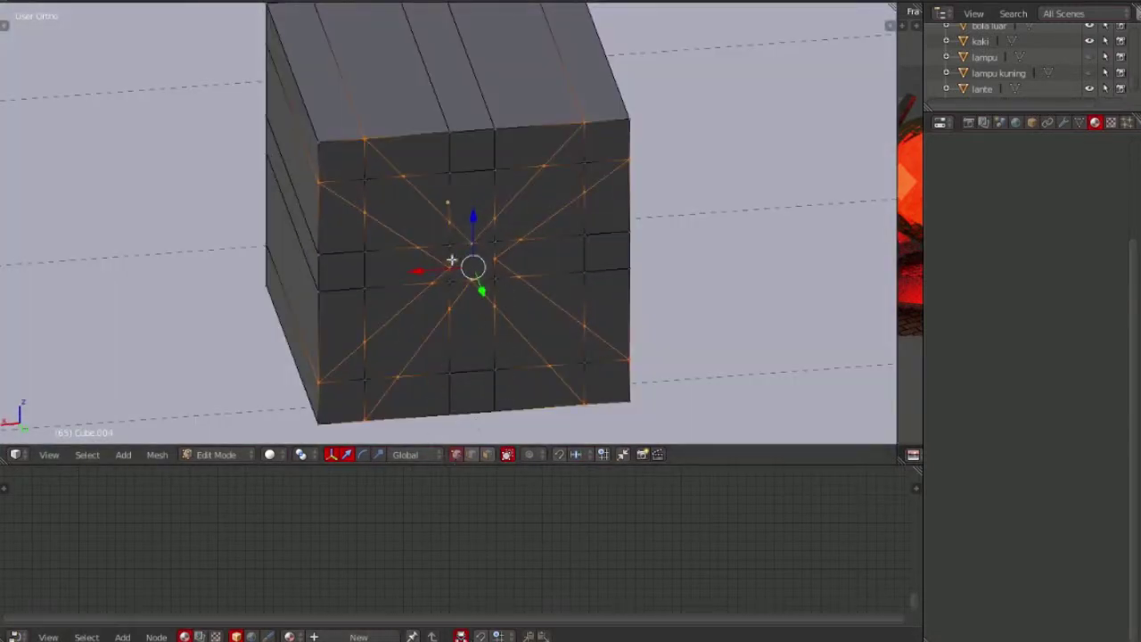
key("a")
key("k")
key("Escape")
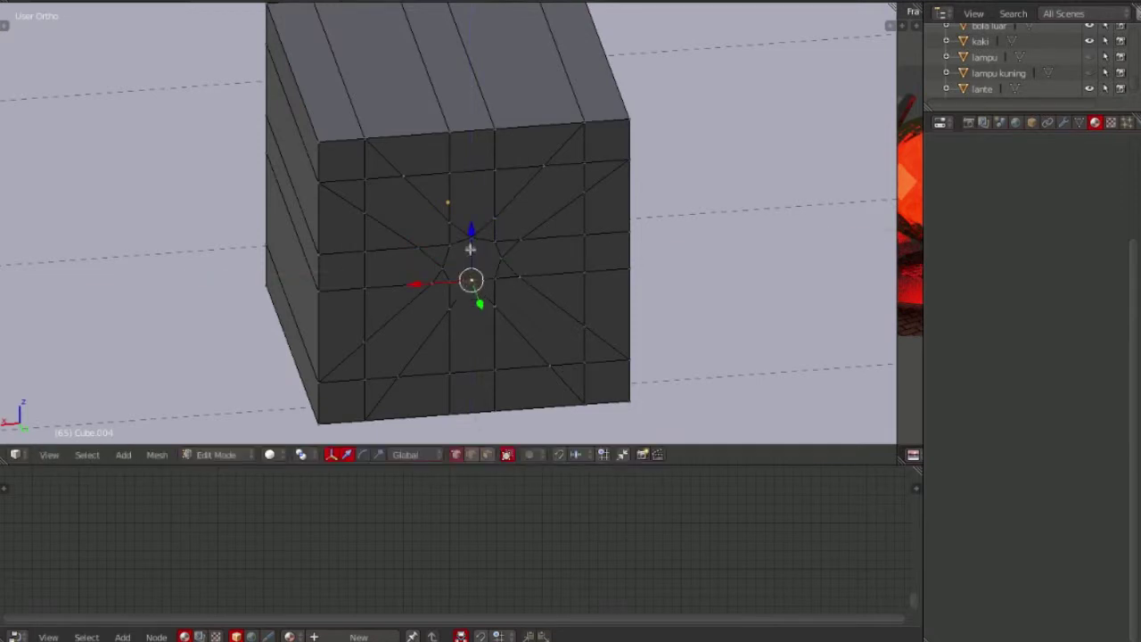
right_click(360, 120)
left_click(487, 455)
right_click(338, 103)
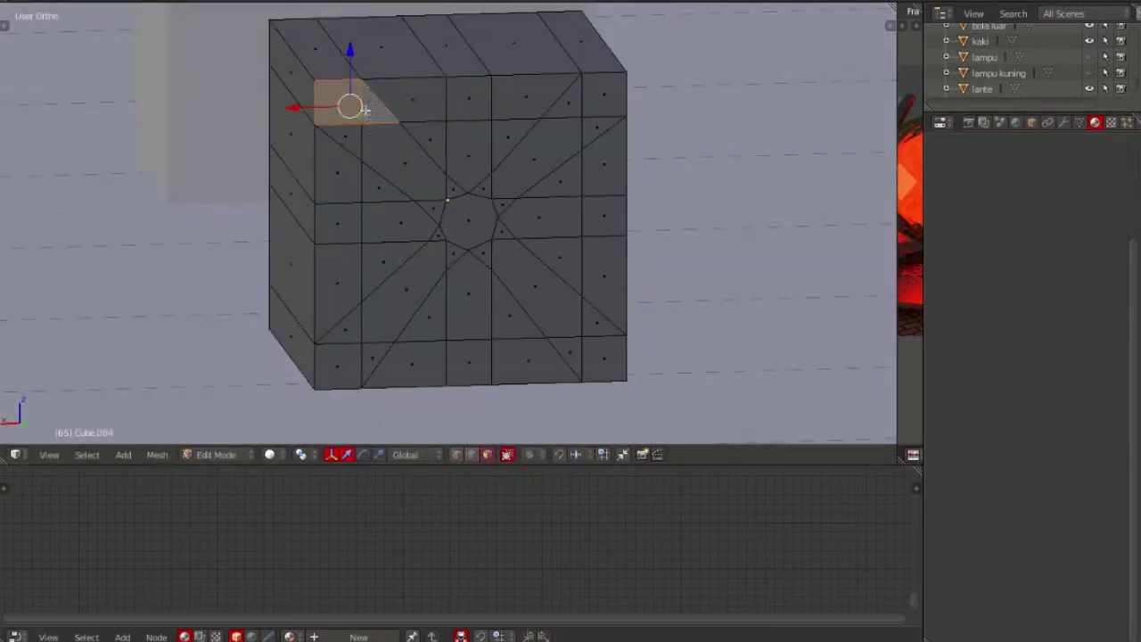
right_click(434, 210, "ctrl")
right_click(605, 94, "ctrl")
right_click(605, 361, "ctrl")
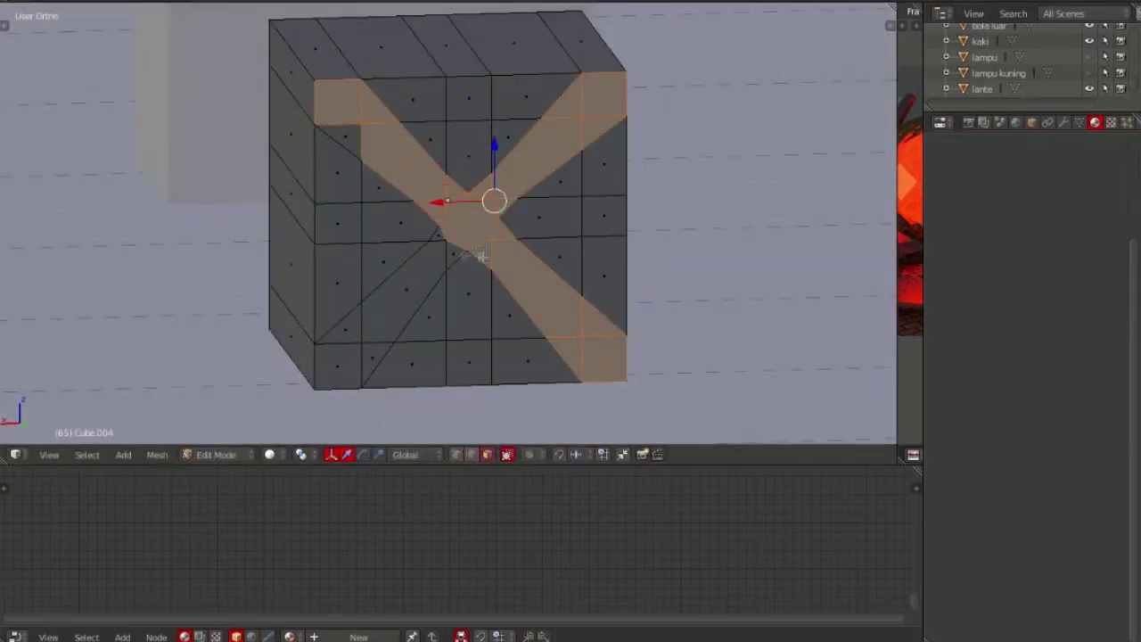
right_click(348, 329, "ctrl")
Move the X-shaped faces slightly outward along Y
middle_click_drag(348, 328, 509, 152)
left_click_drag(664, 202, 604, 176)
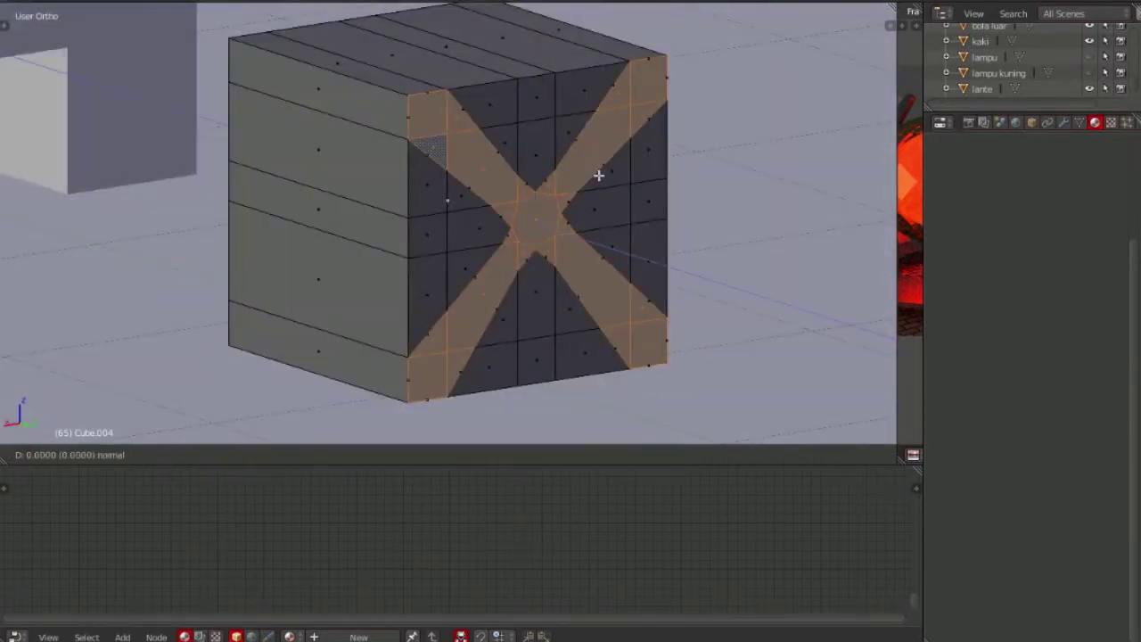
left_click(603, 176)
mouse_move(683, 204)
middle_mouse_down()
mouse_move(523, 280)
mouse_move(654, 207)
mouse_move(797, 209)
mouse_move(428, 178)
middle_mouse_up()
Add two loop cuts on the side face and slide one into position
key("ctrl+r")
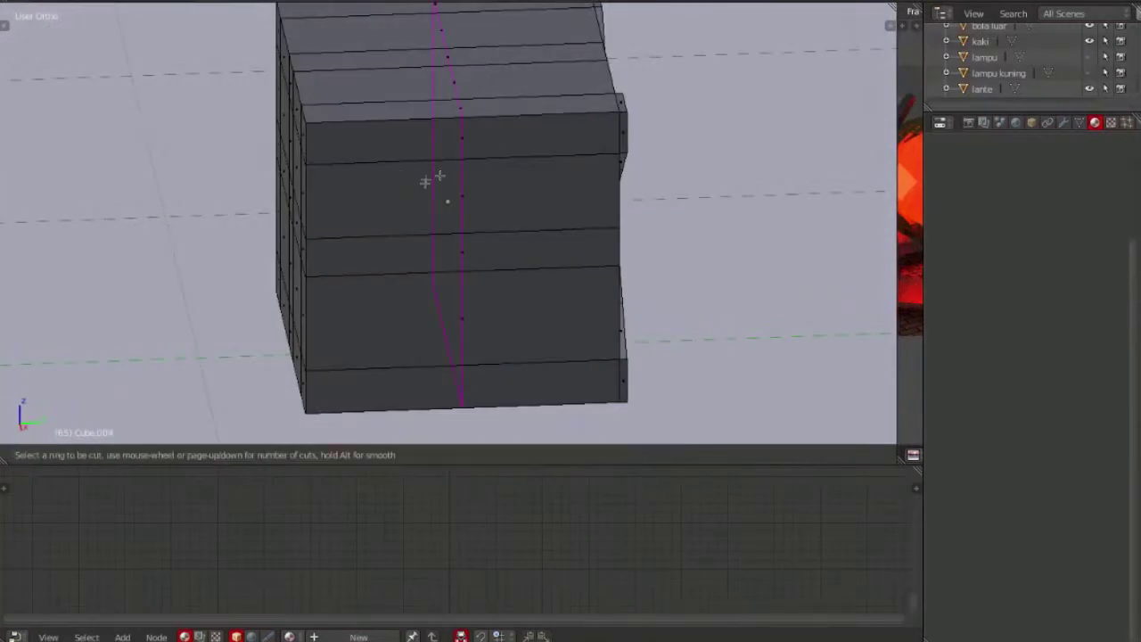
left_click(433, 182)
left_click(561, 177)
key("ctrl+r")
left_click(449, 176)
left_click(354, 186)
key("ctrl+r")
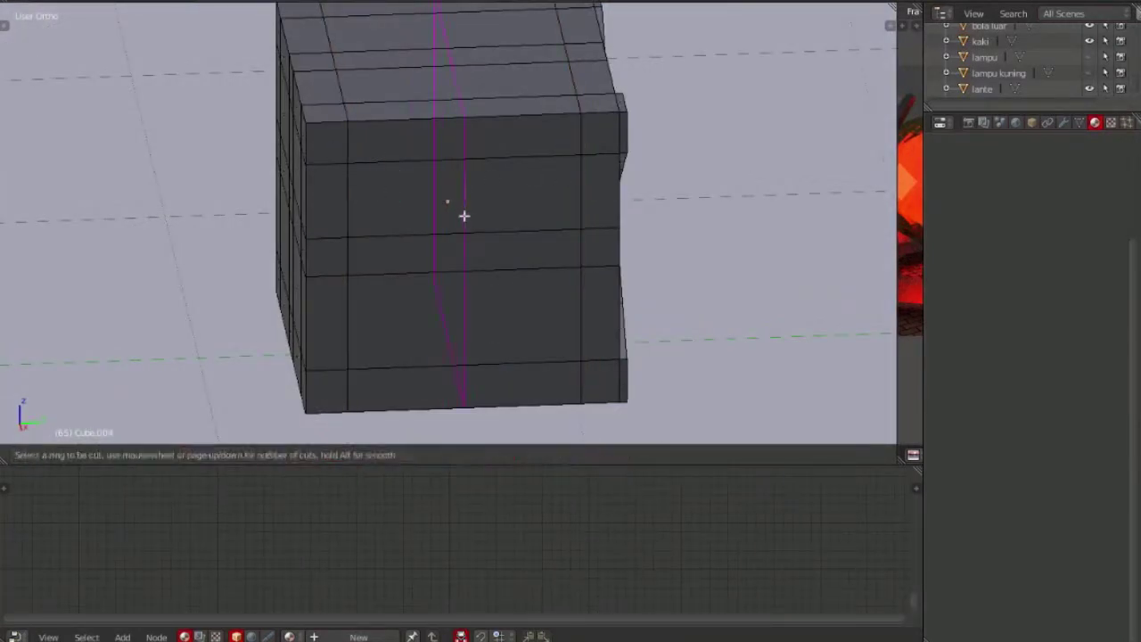
left_click_drag(464, 213, 487, 214)
key("g")
key("g")
left_click(460, 222)
middle_click_drag(461, 222, 476, 168)
Knife diagonals from each corner of the side face to its centre, forming an X
key("k")
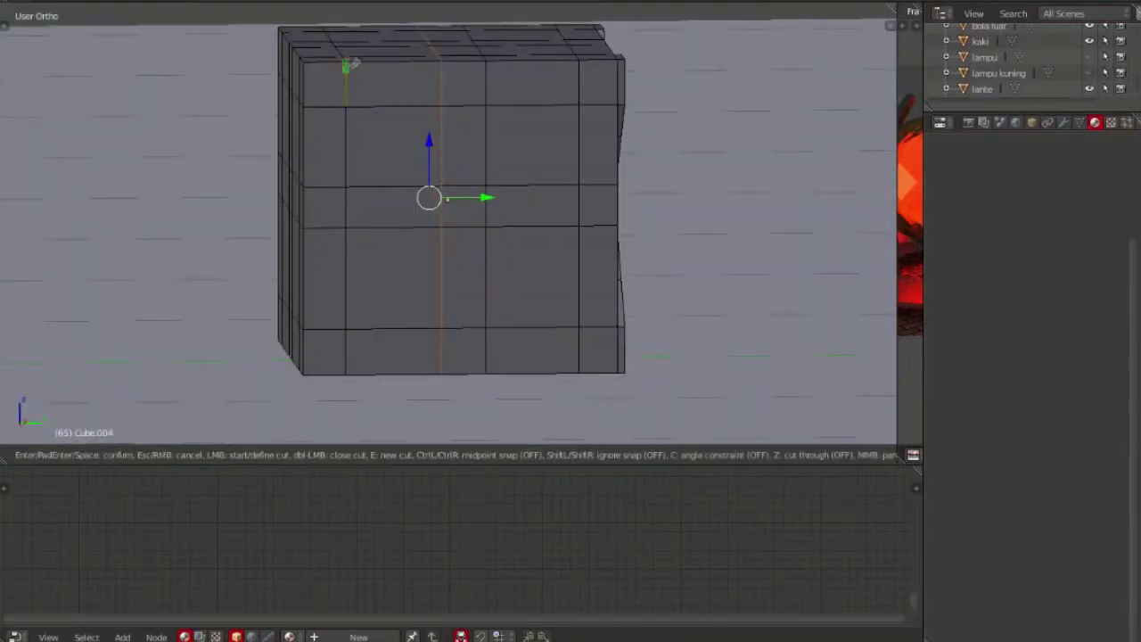
left_click(461, 184)
left_click(579, 62)
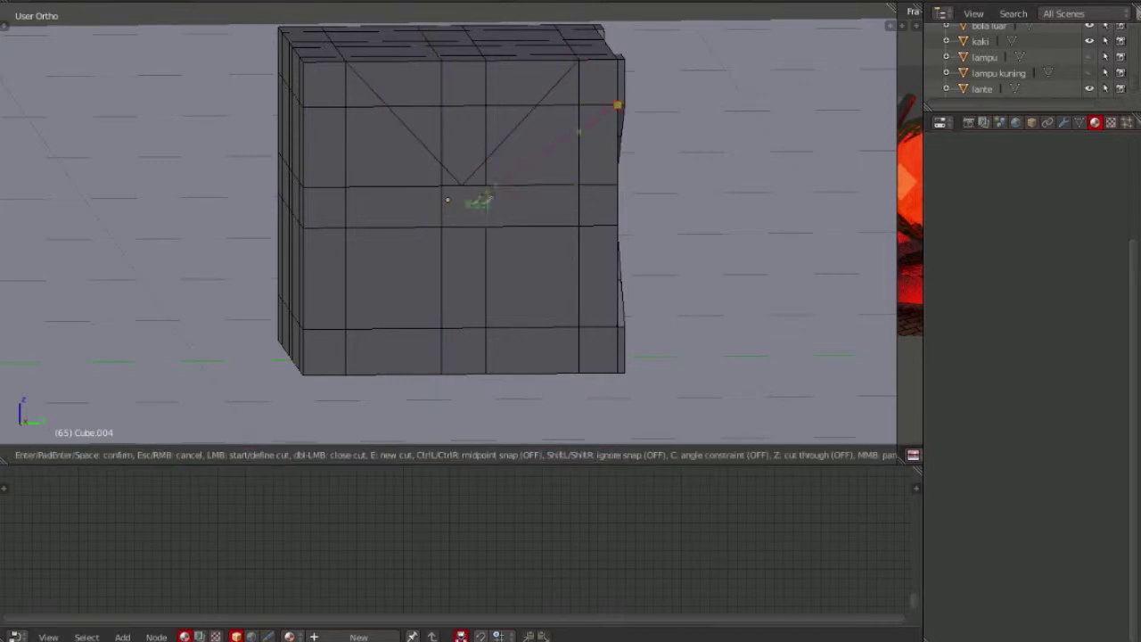
left_click(619, 324)
key("Return")
left_click(463, 225)
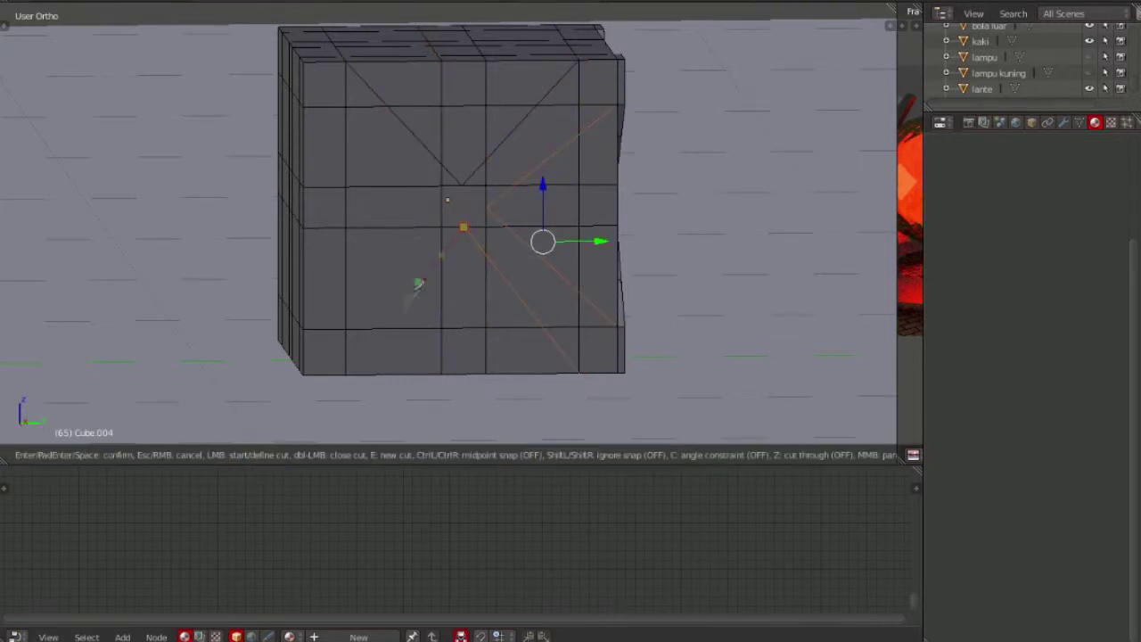
left_click(346, 372)
key("Return")
key("k")
left_click(301, 329)
left_click(441, 217)
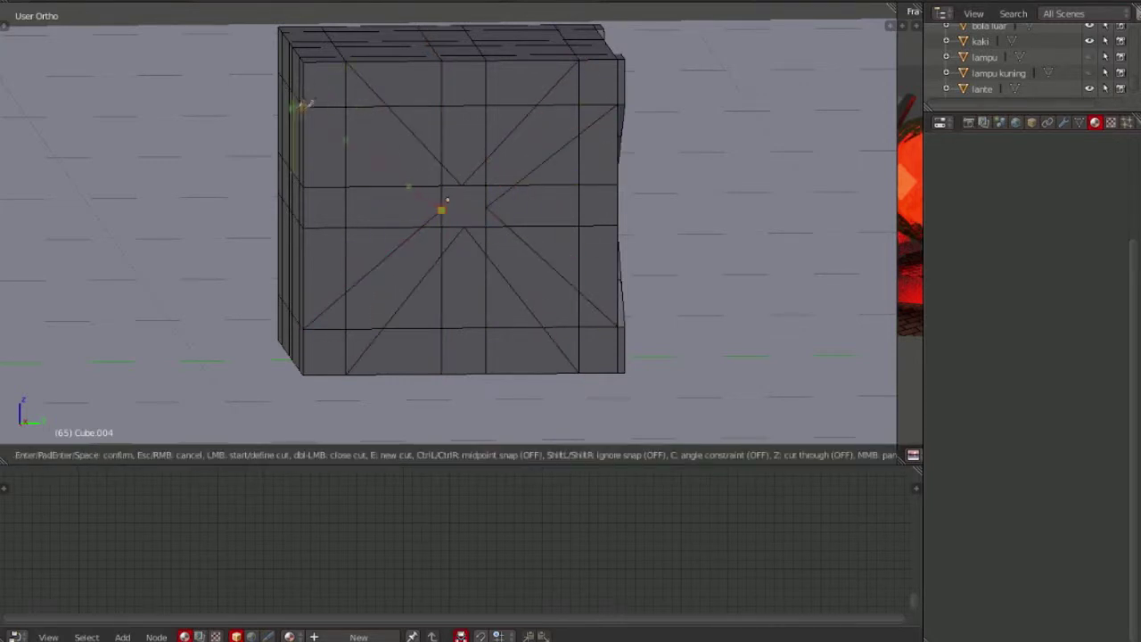
key("Return")
Orbit to an angled view, toggle perspective/orthographic, zoom, and make the 3D viewport taller
mouse_move(439, 209)
middle_mouse_down()
mouse_move(563, 190)
mouse_move(493, 234)
middle_mouse_up()
key("KP_5")
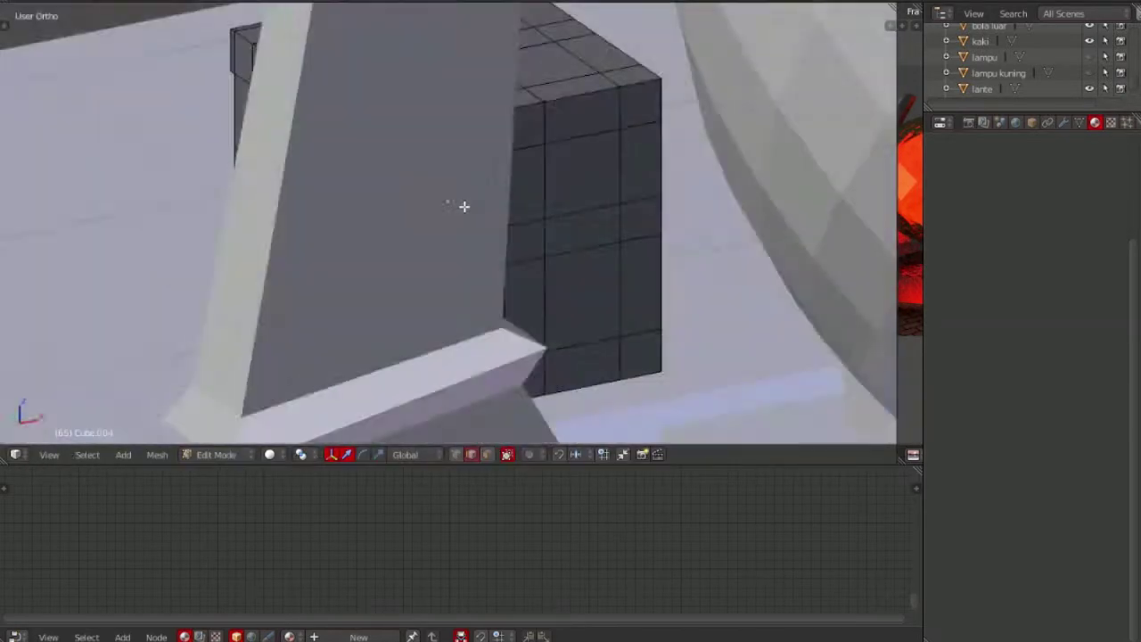
scroll(472, 198, "down", 5)
key("KP_5")
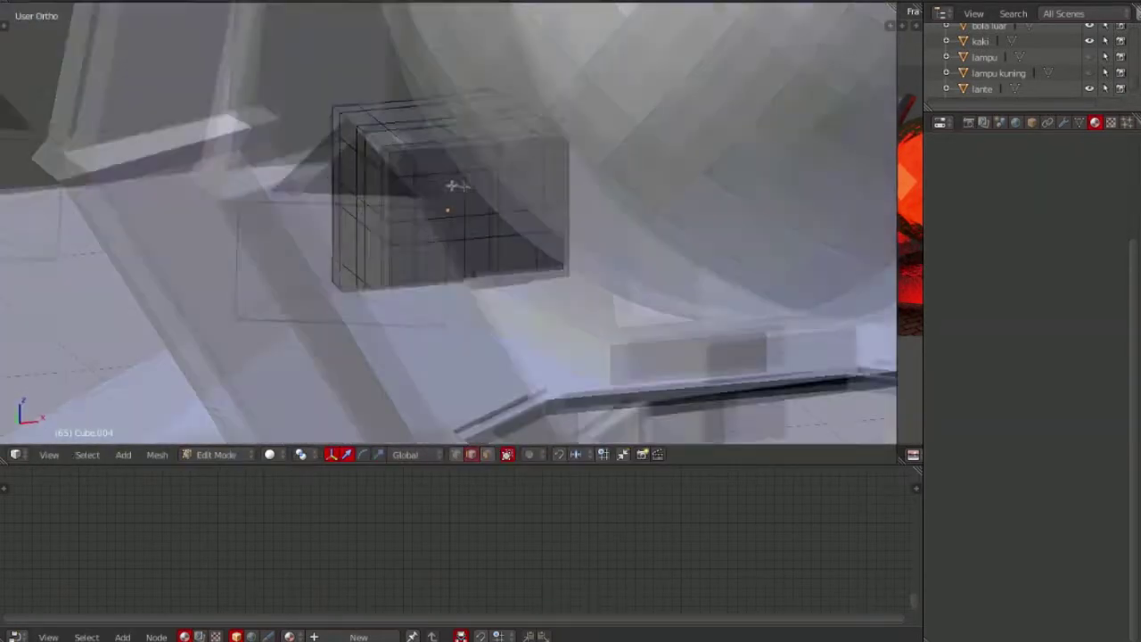
scroll(472, 192, "up", 3)
scroll(498, 195, "up", 2)
left_click_drag(683, 464, 690, 514)
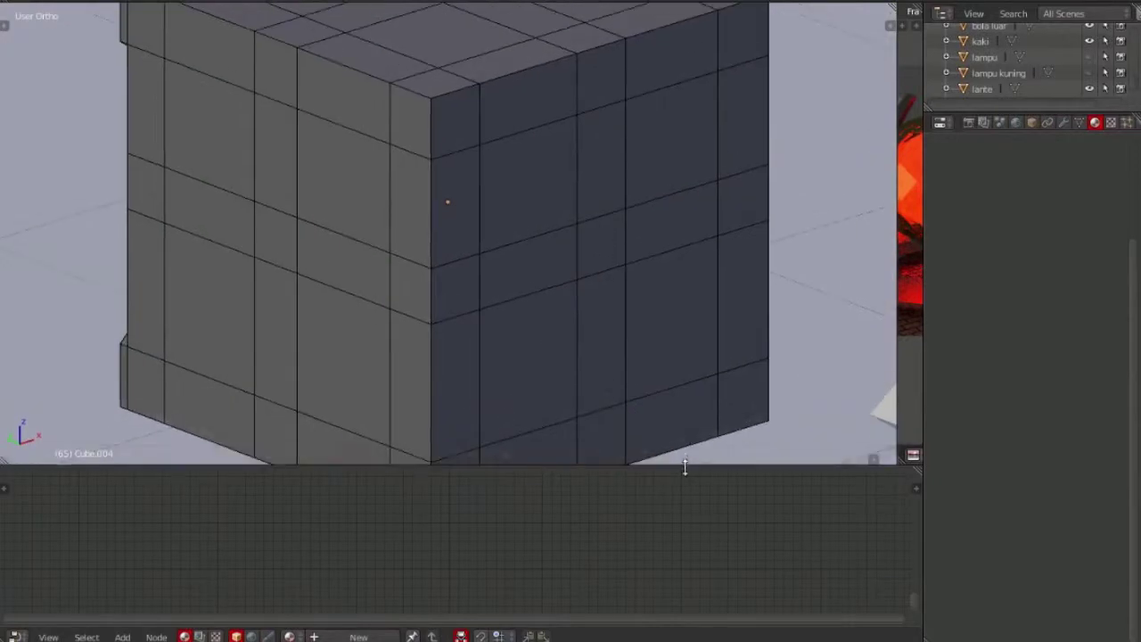
Knife corner-to-corner diagonal cuts across the next face of the cube
key("k")
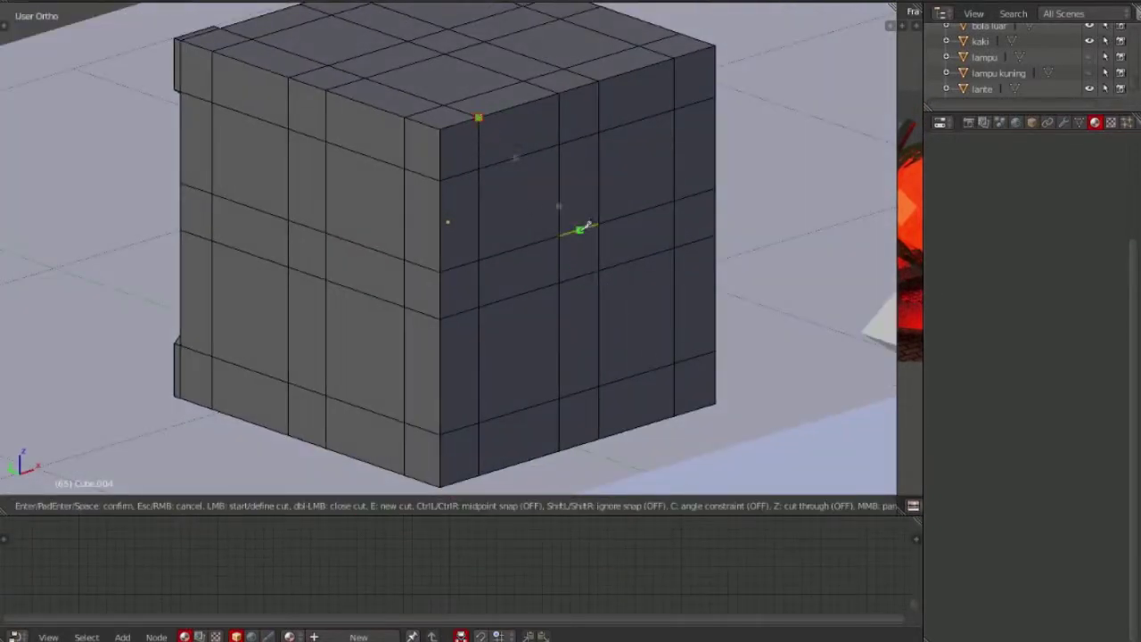
left_click(581, 229)
left_click(677, 57)
left_click(716, 96)
left_click(599, 246)
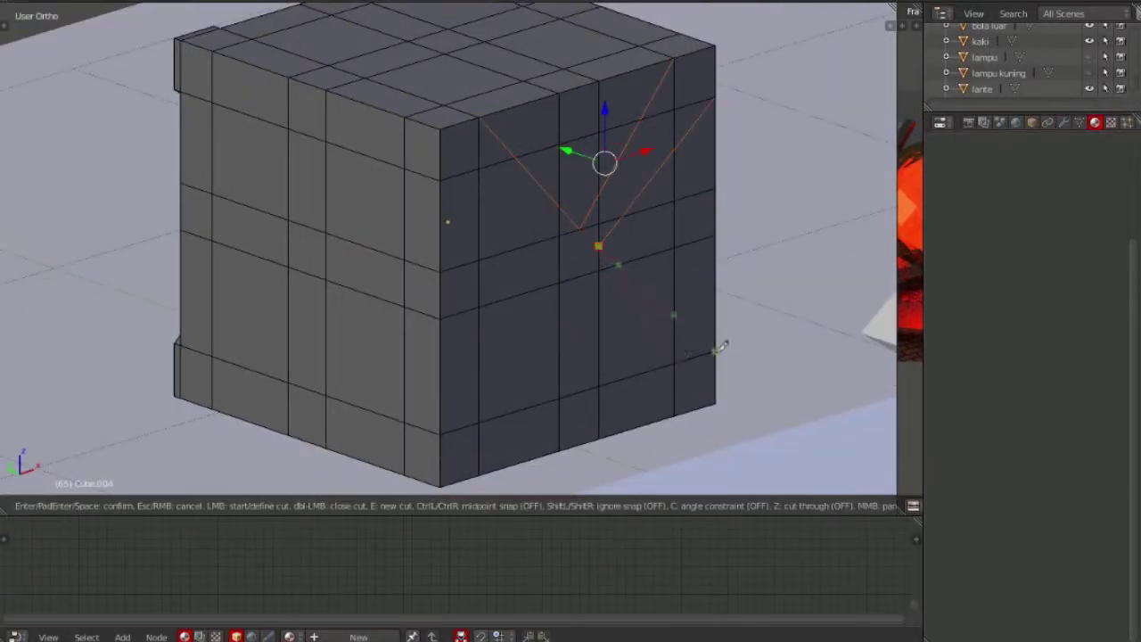
left_click(713, 351)
left_click(579, 277)
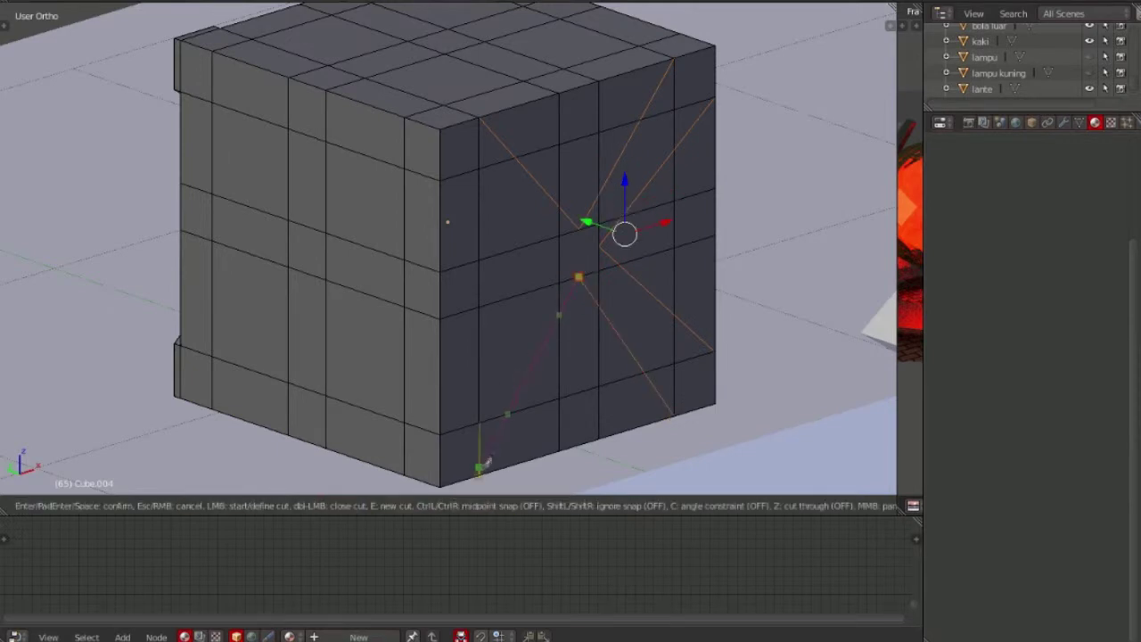
left_click(479, 468)
key("Return")
left_click(560, 257)
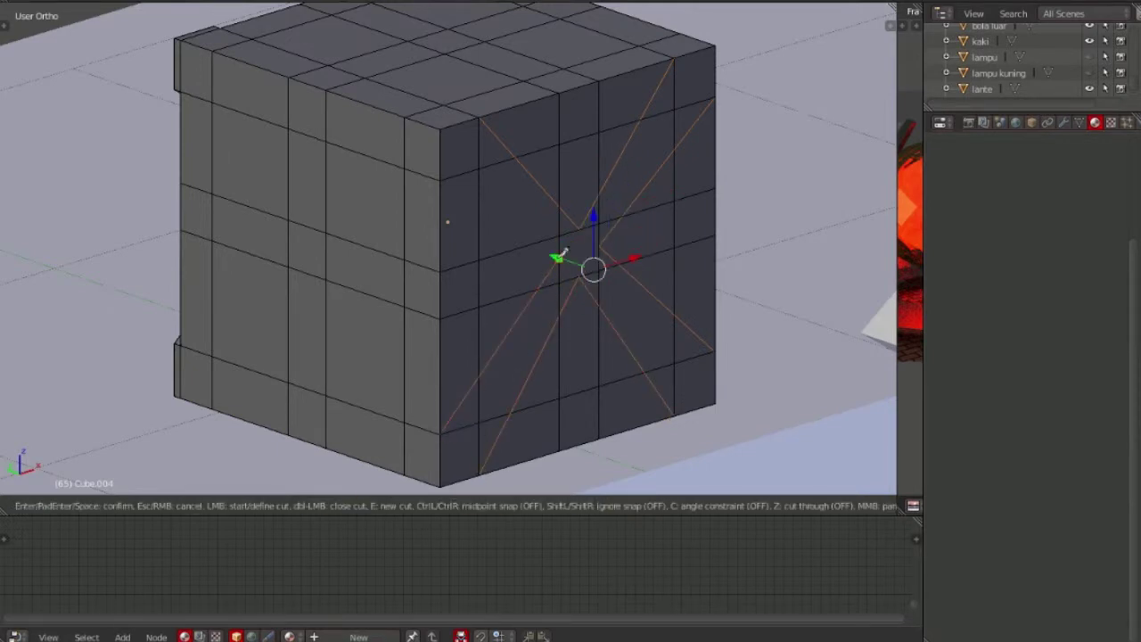
key("Return")
Select the X-shaped strip of faces along both diagonals, then orbit to view it from the side
right_click(456, 143)
right_click(531, 219, "ctrl")
right_click(587, 229, "ctrl")
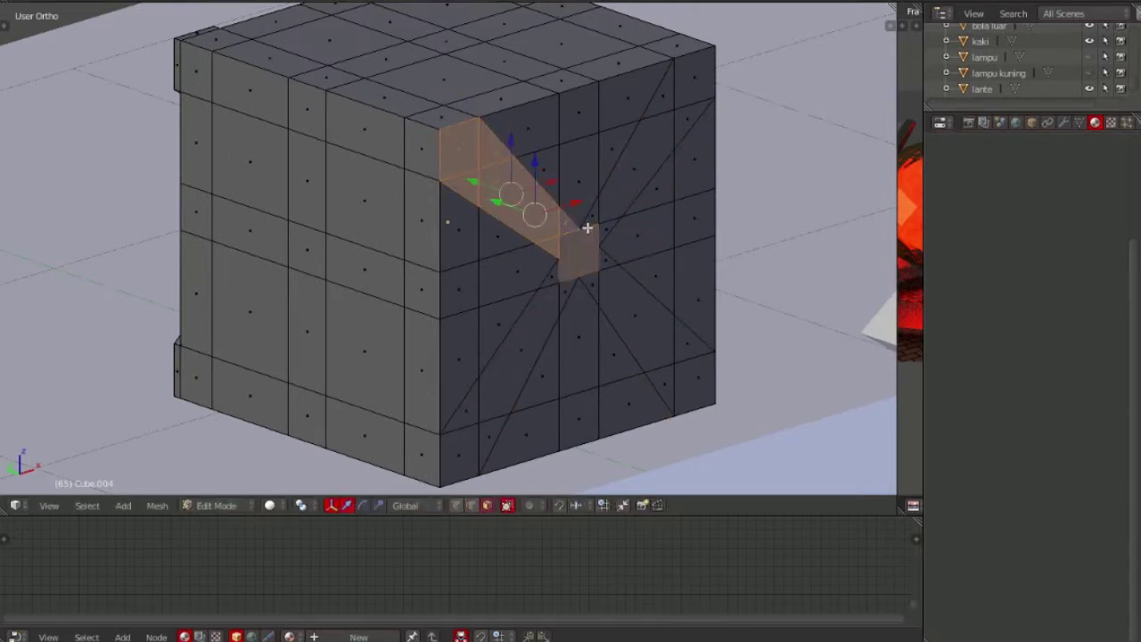
right_click(670, 95, "ctrl")
right_click(705, 59, "ctrl")
right_click(459, 468, "ctrl")
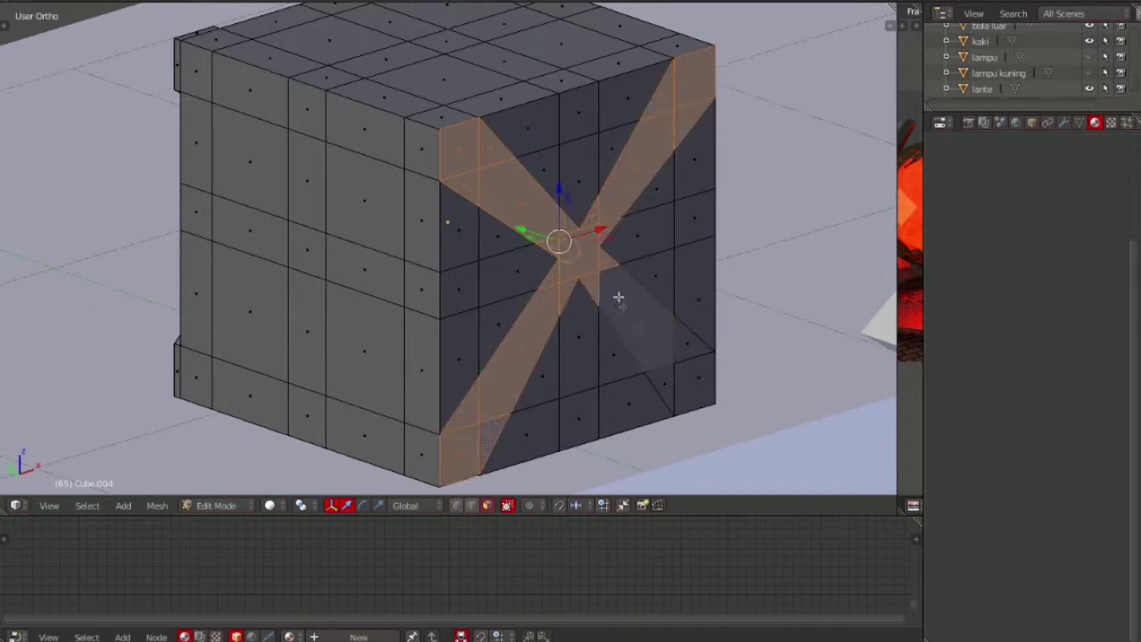
right_click(618, 297, "ctrl")
middle_click_drag(683, 250, 411, 259)
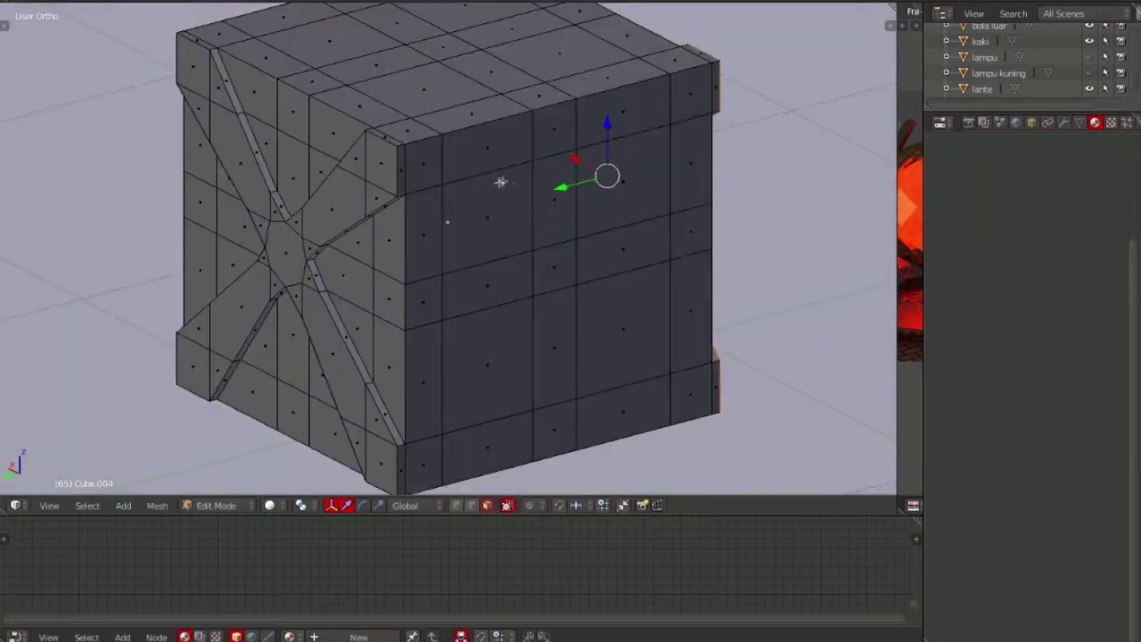
middle_click_drag(500, 182, 424, 122)
Knife-cut a V-shaped line across the crate's front face
key("k")
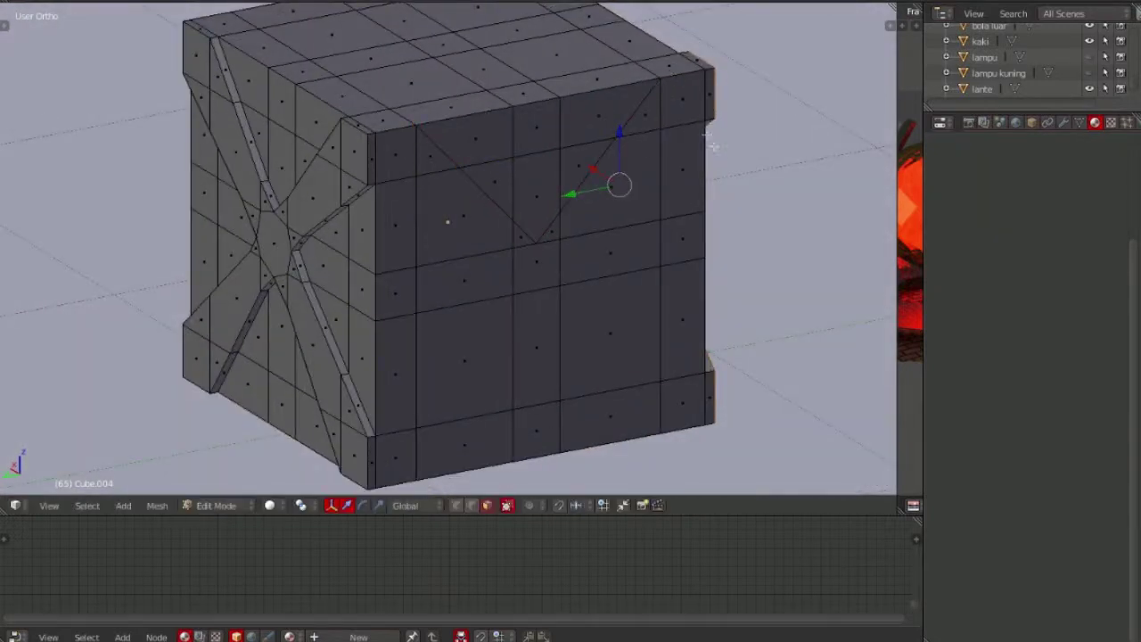
left_click(671, 99)
left_click(535, 241)
left_click(706, 367)
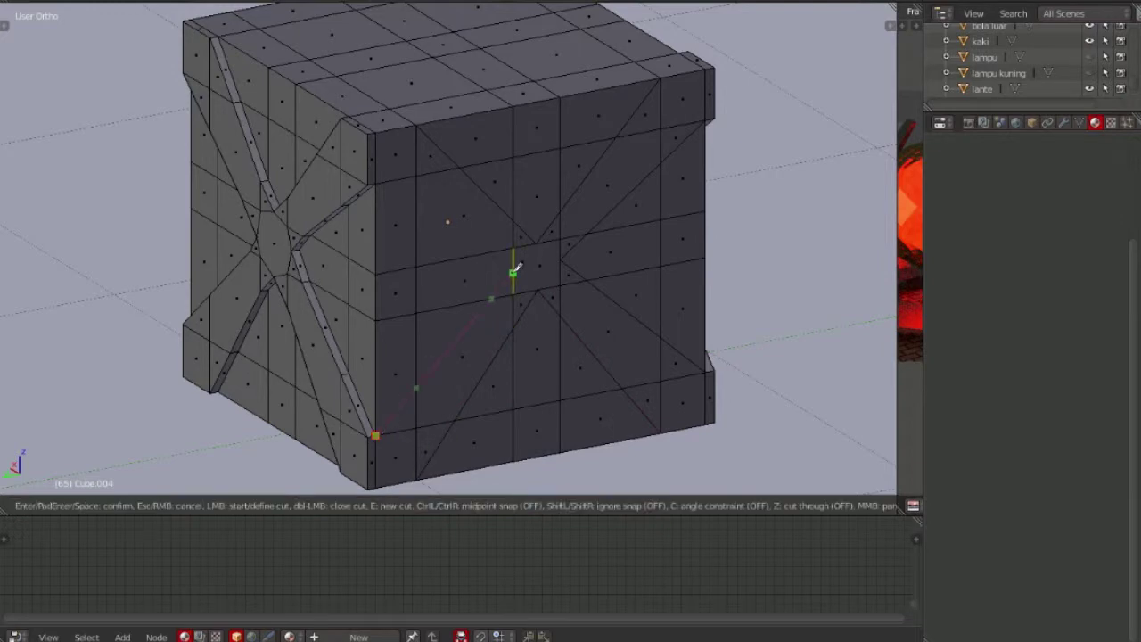
key("Return")
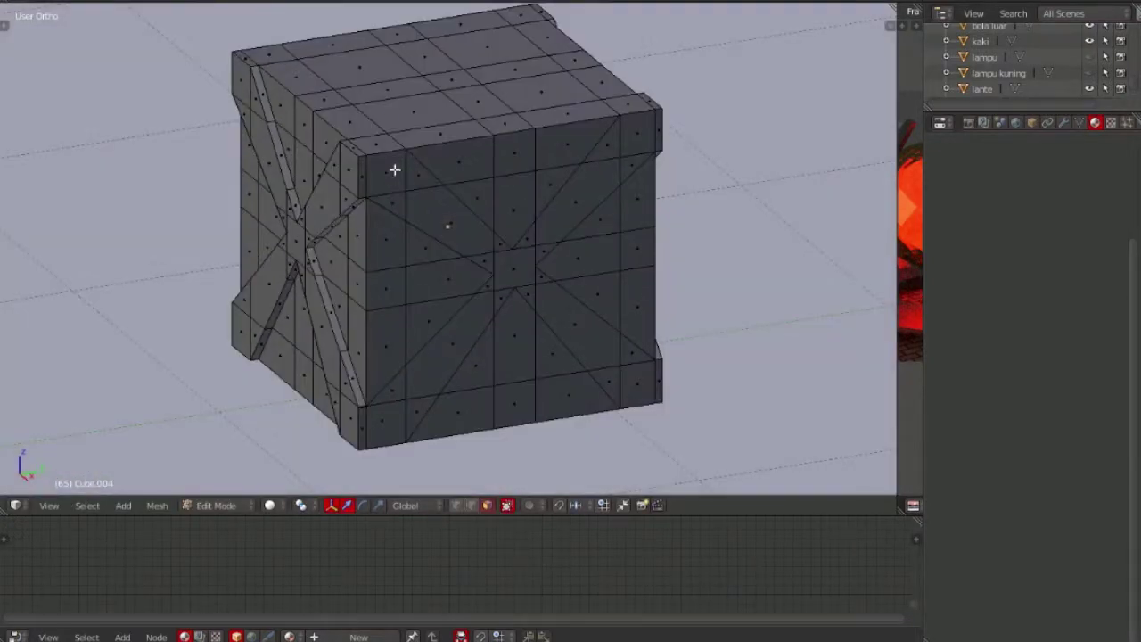
Select the four diagonal legs of an X on one cube side and extrude them
right_click(384, 171)
right_click(508, 257, "ctrl")
right_click(533, 237, "ctrl")
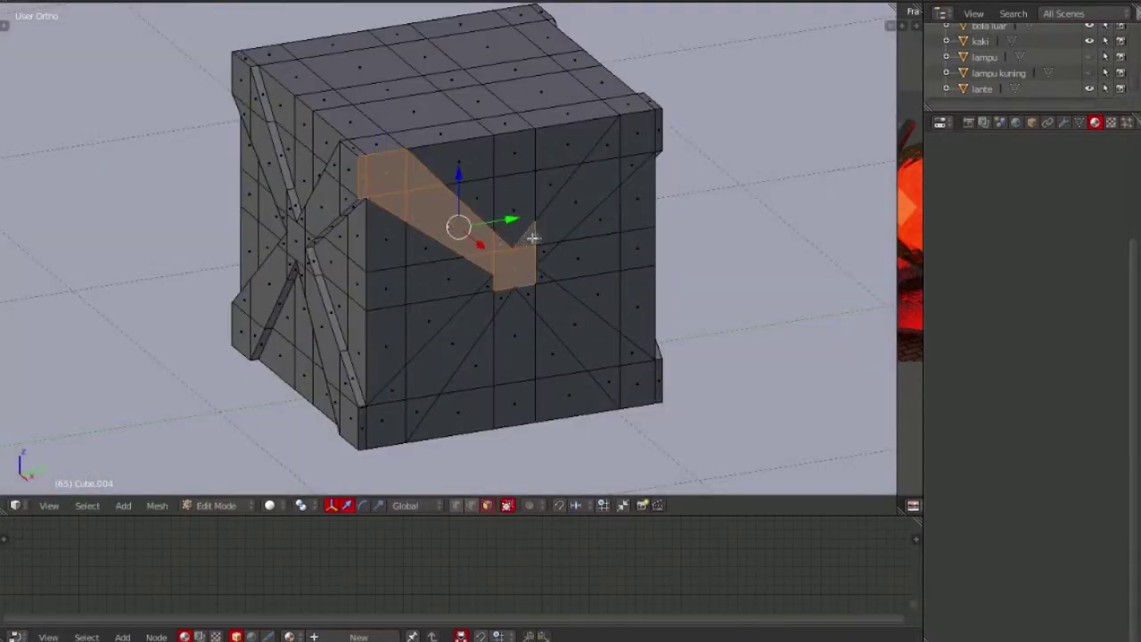
right_click(638, 129, "ctrl")
right_click(364, 425, "ctrl")
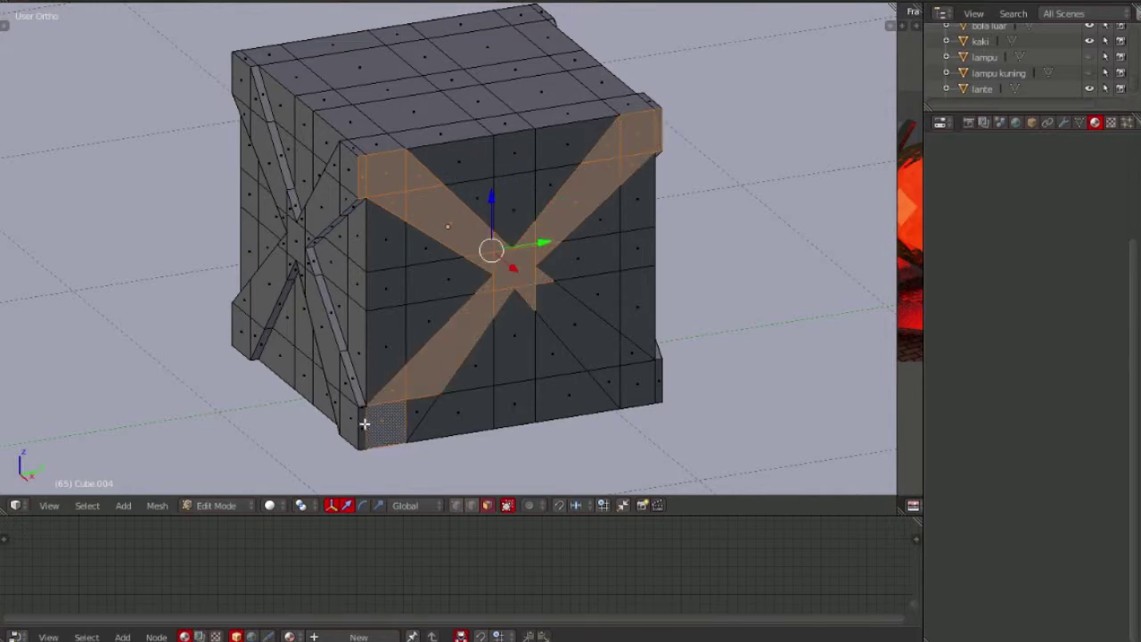
right_click(640, 390, "ctrl")
scroll(638, 281, "up", 3)
key("e")
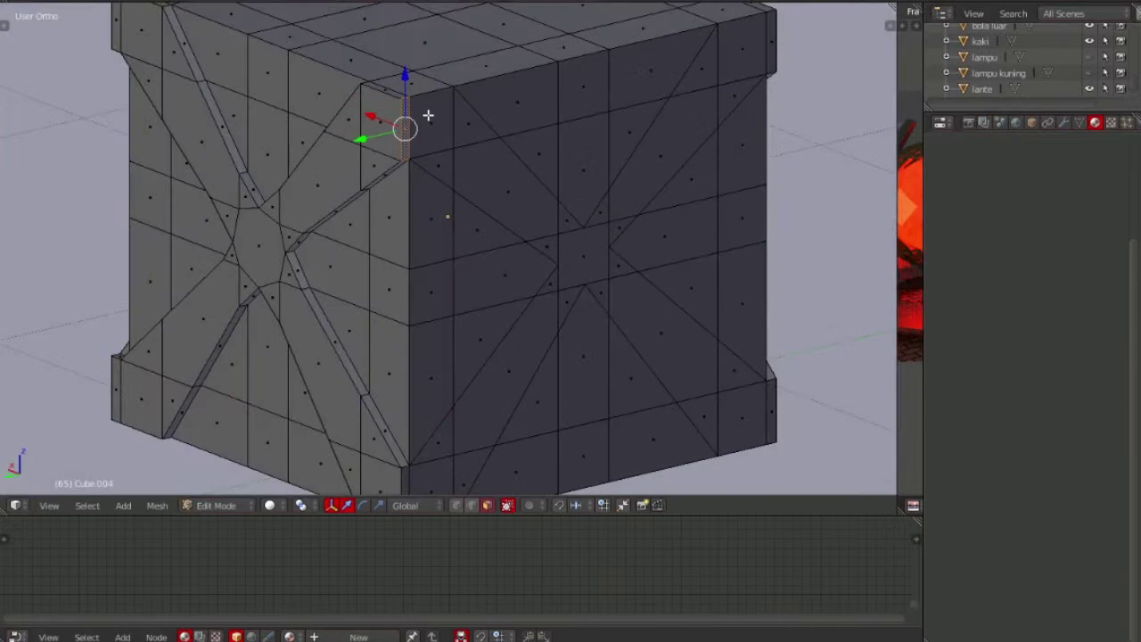
Select the X-shaped face strips across the front face and extrude them outward
right_click(526, 205, "ctrl")
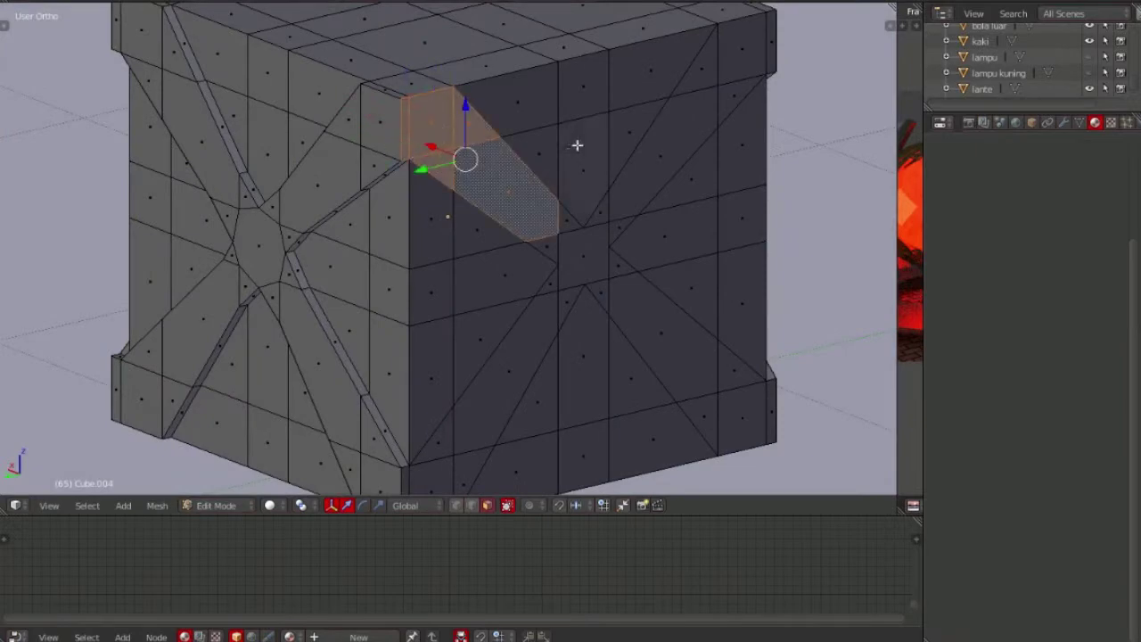
right_click(562, 277, "ctrl")
right_click(749, 40, "ctrl")
right_click(696, 378, "ctrl")
right_click(434, 471, "ctrl")
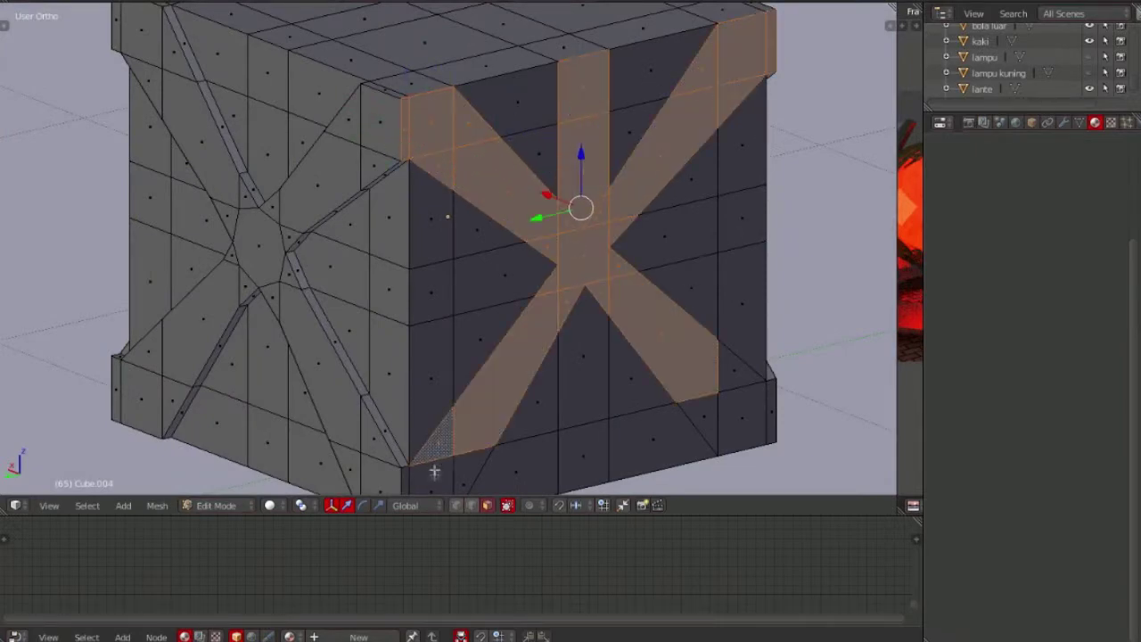
right_click(736, 400, "ctrl")
right_click(413, 454, "ctrl")
key("e")
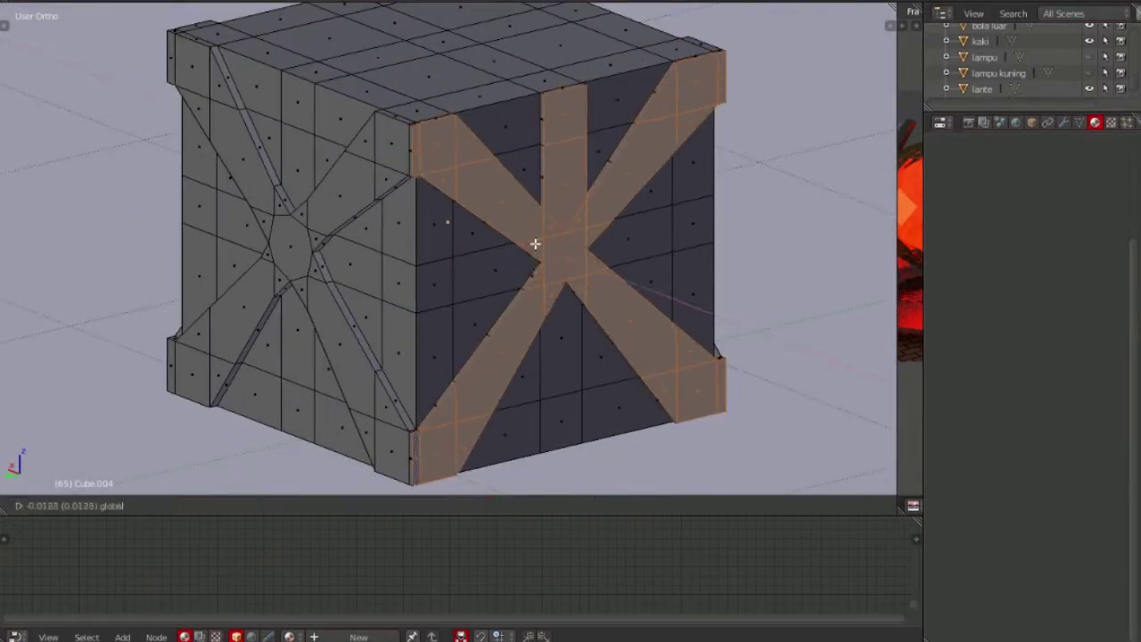
left_click(535, 244)
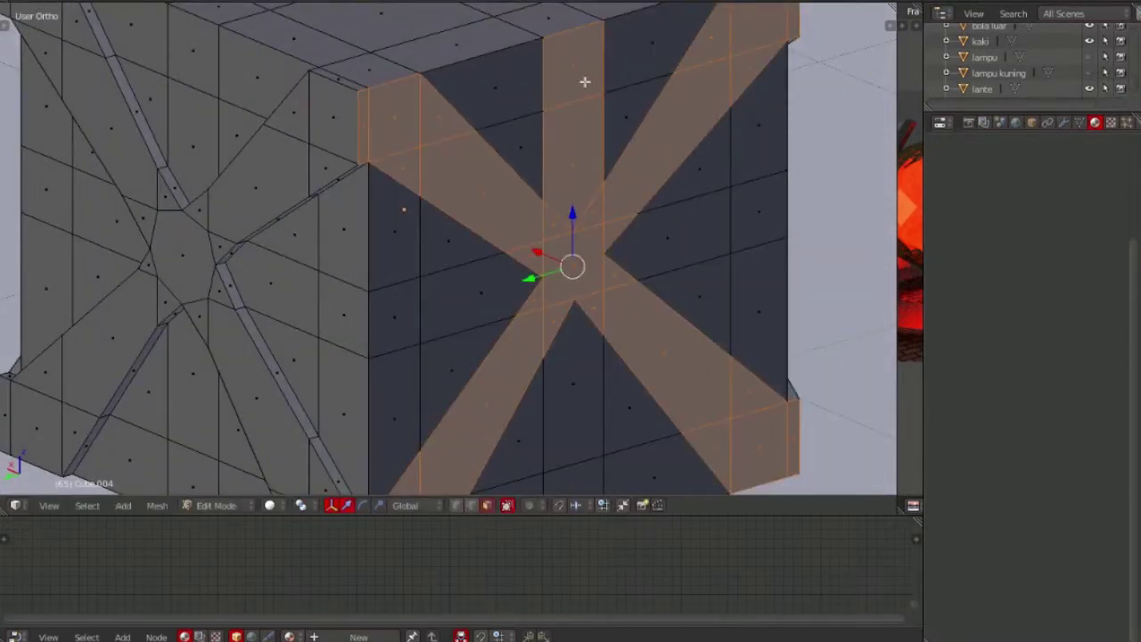
Drop the vertical strip from the selection and extrude the third side's X faces into a brace
scroll(585, 81, "down", 2)
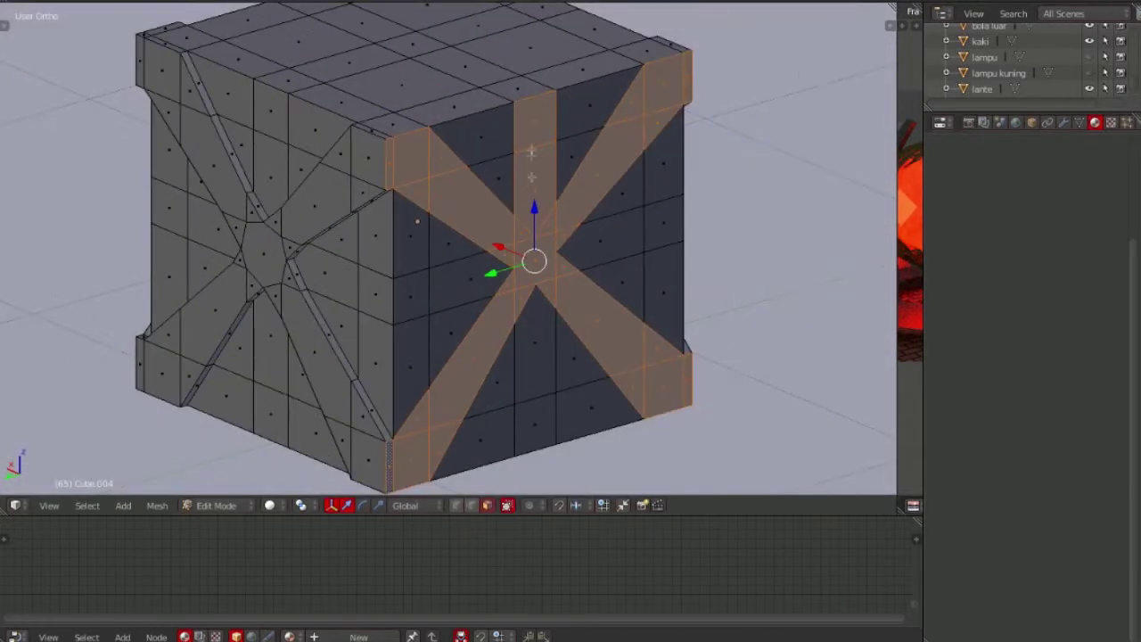
middle_click_drag(530, 134, 535, 264)
key("e")
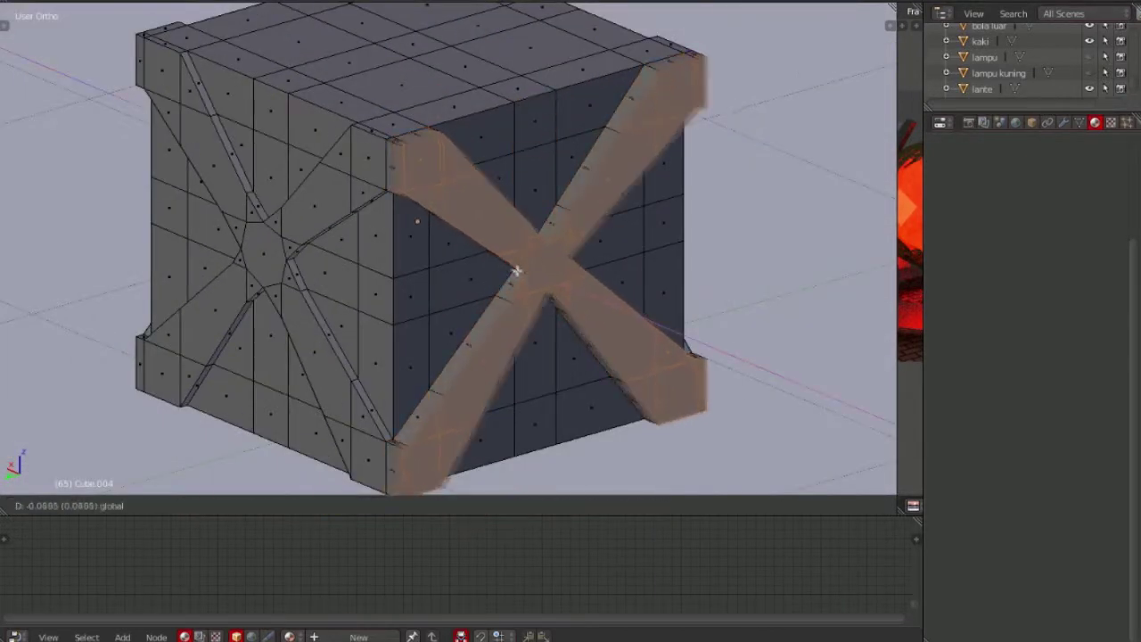
right_click(511, 259)
key("e")
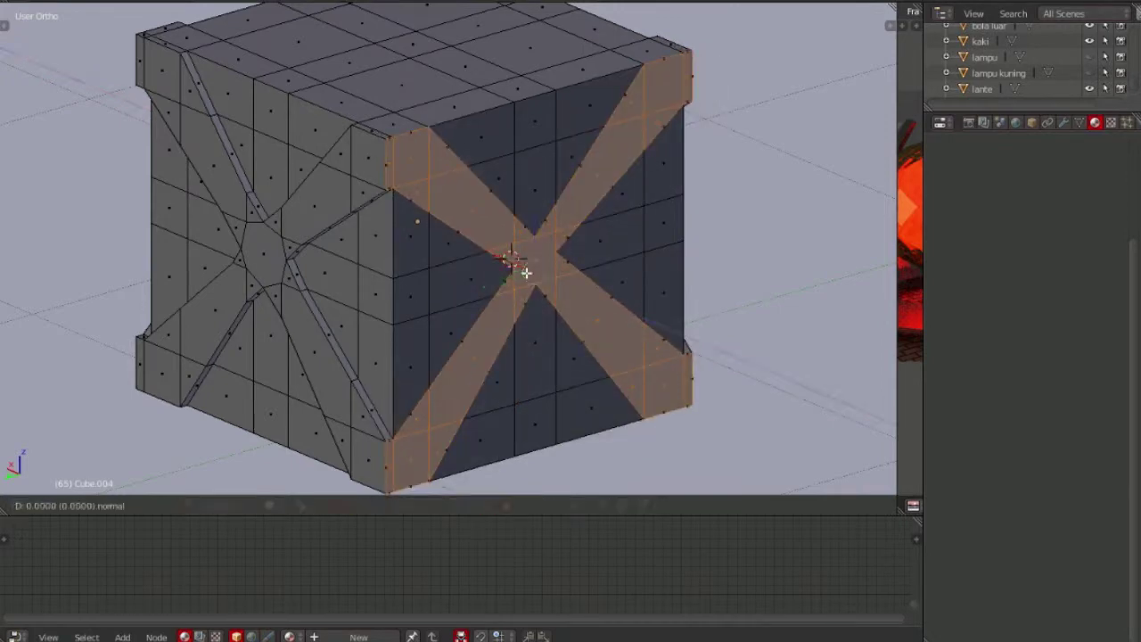
left_click(508, 262)
middle_click_drag(508, 262, 640, 179)
Knife-cut both diagonals across the crate's top face
key("space")
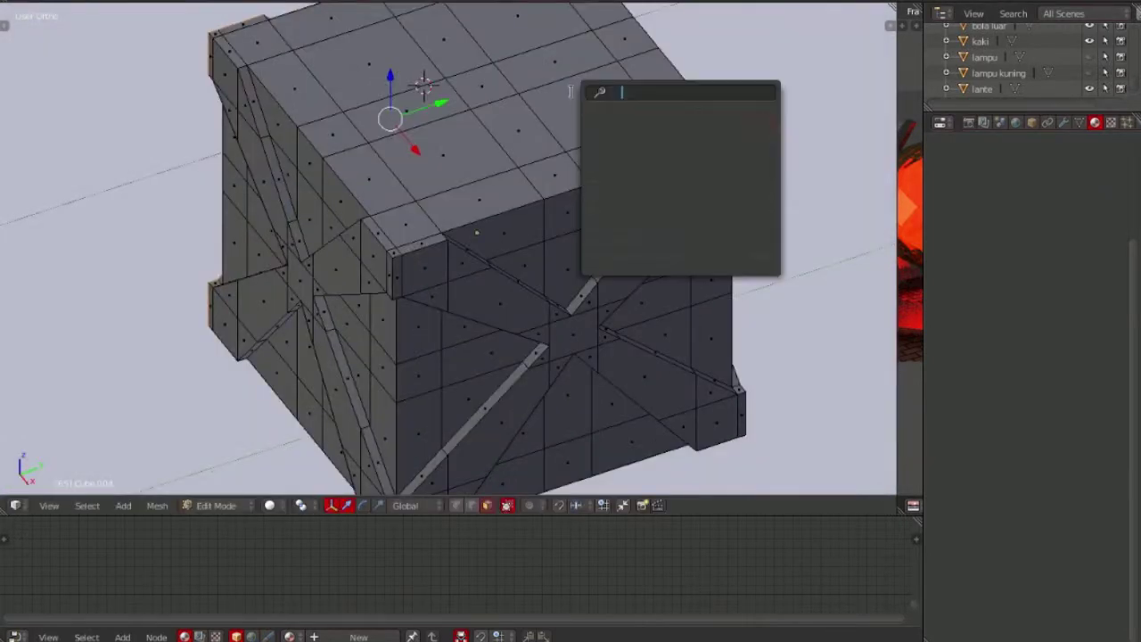
key("Escape")
middle_click_drag(598, 125, 251, 123)
key("k")
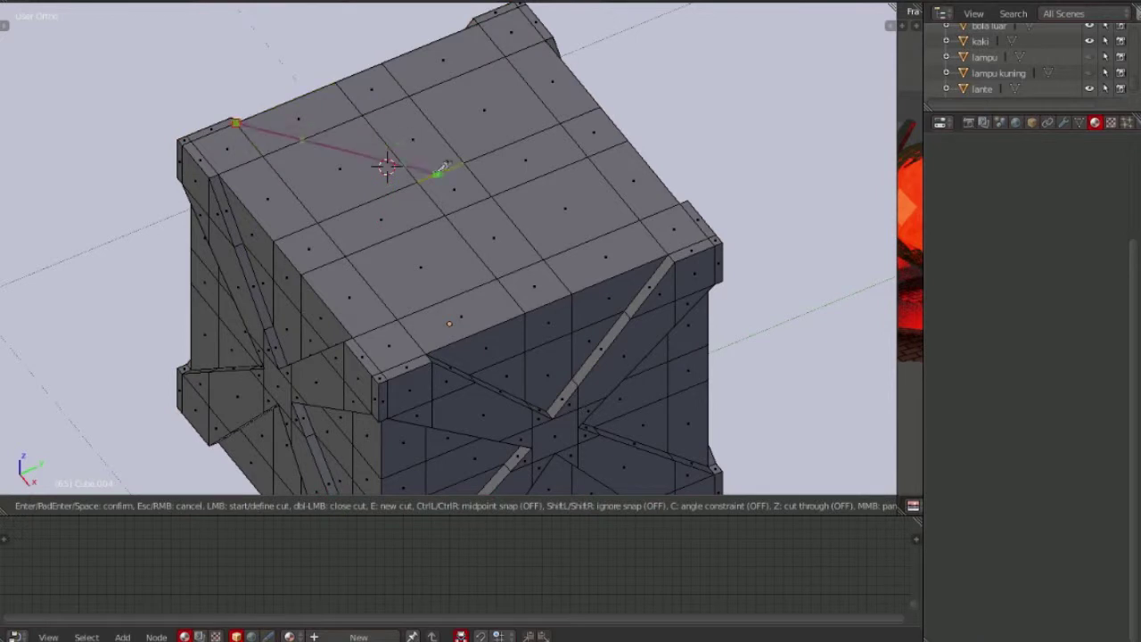
left_click(441, 169)
left_click(477, 25)
left_click(544, 40)
left_click(481, 172)
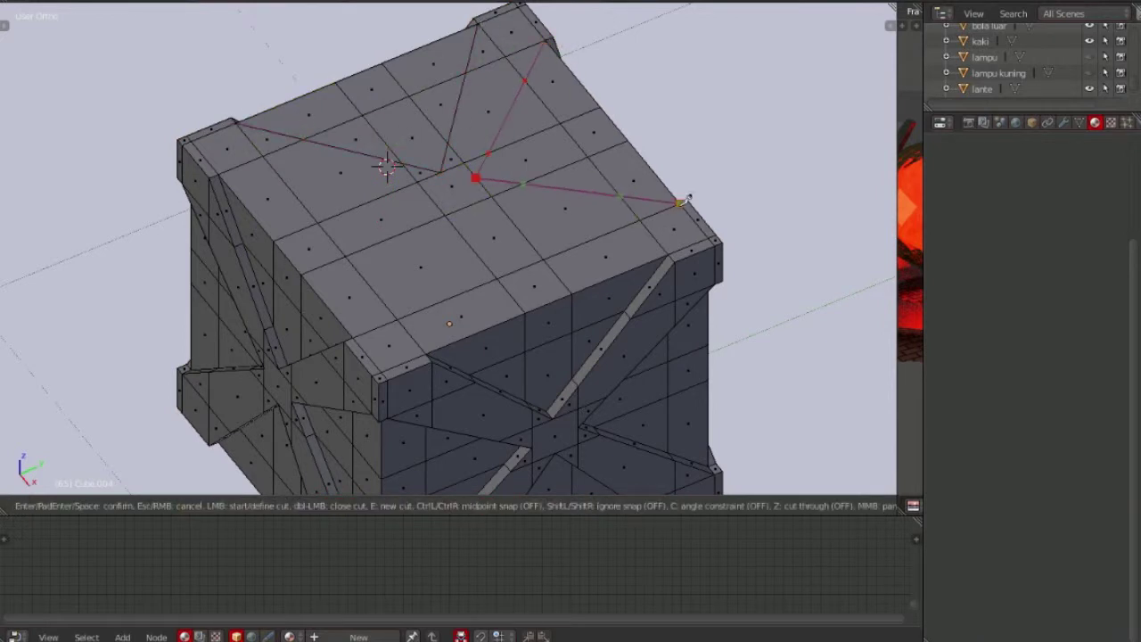
left_click(677, 203)
left_click(667, 255)
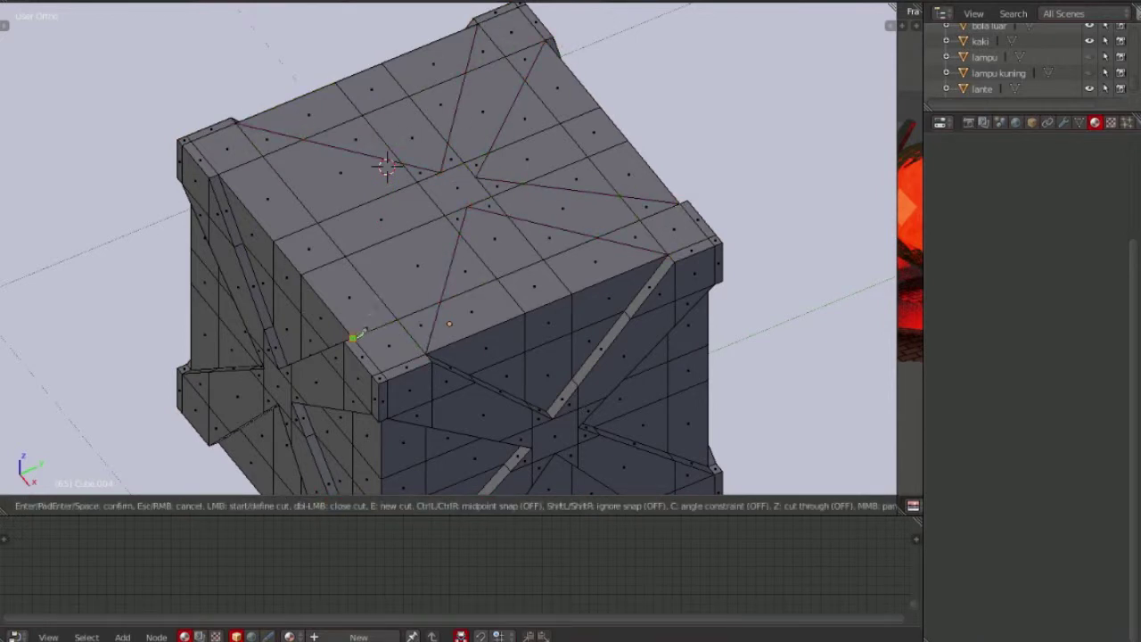
left_click(433, 195)
left_click(214, 175)
key("Return")
Select the diagonal X band on the top face and extrude it upward
left_click_drag(203, 132, 516, 4)
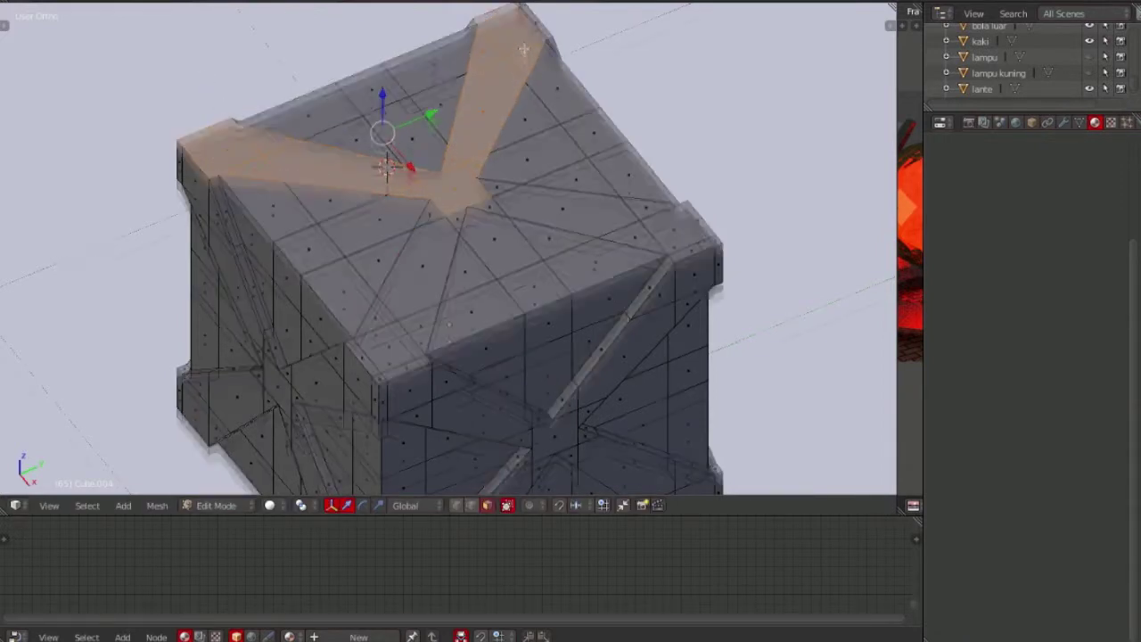
middle_click_drag(515, 4, 520, 22, "shift")
mouse_move(520, 22)
left_mouse_down()
mouse_move(403, 389)
mouse_move(701, 257)
left_mouse_up()
key("e")
left_click(701, 258)
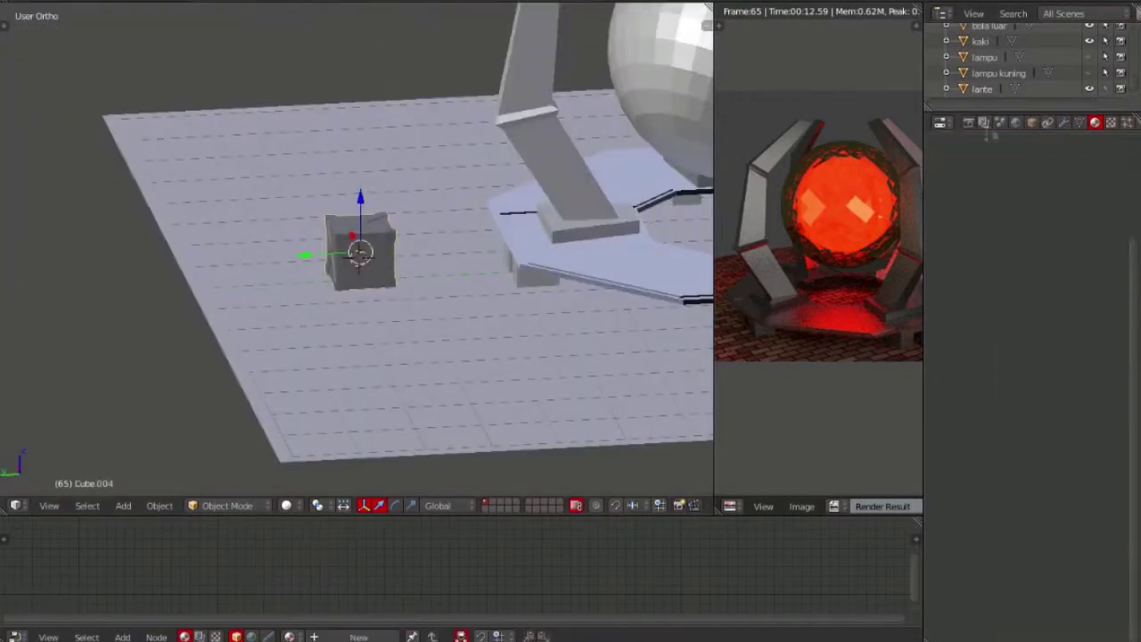
Give Cube.004 a new yellow Diffuse material, Material.009, and render from the camera view
left_click(1017, 230)
left_click(1061, 450)
left_click(1018, 314)
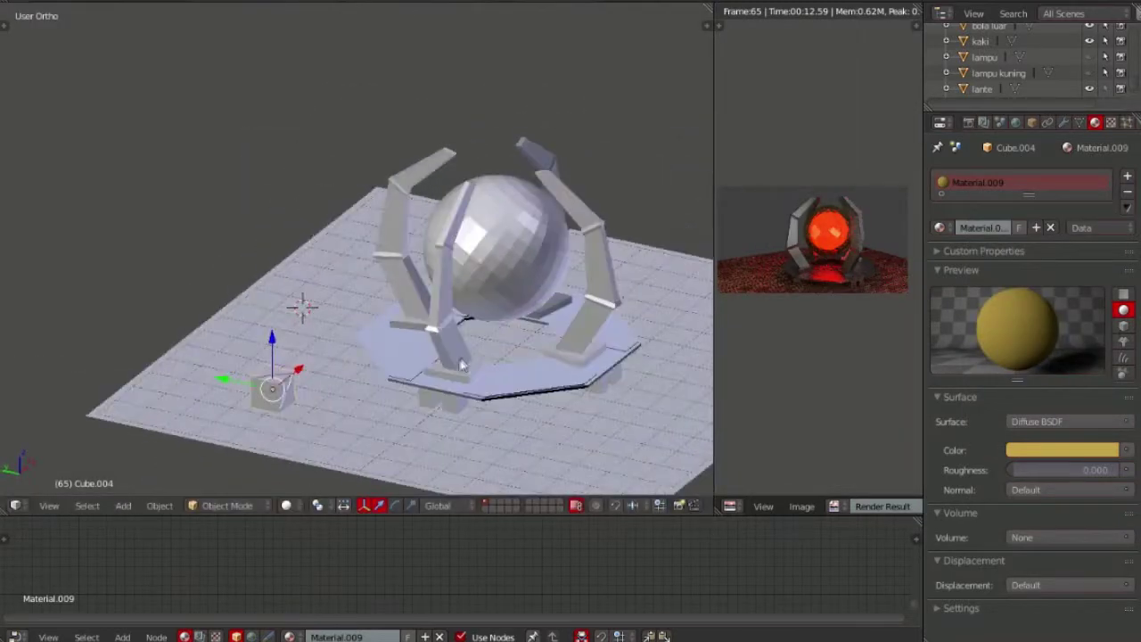
key("KP_0")
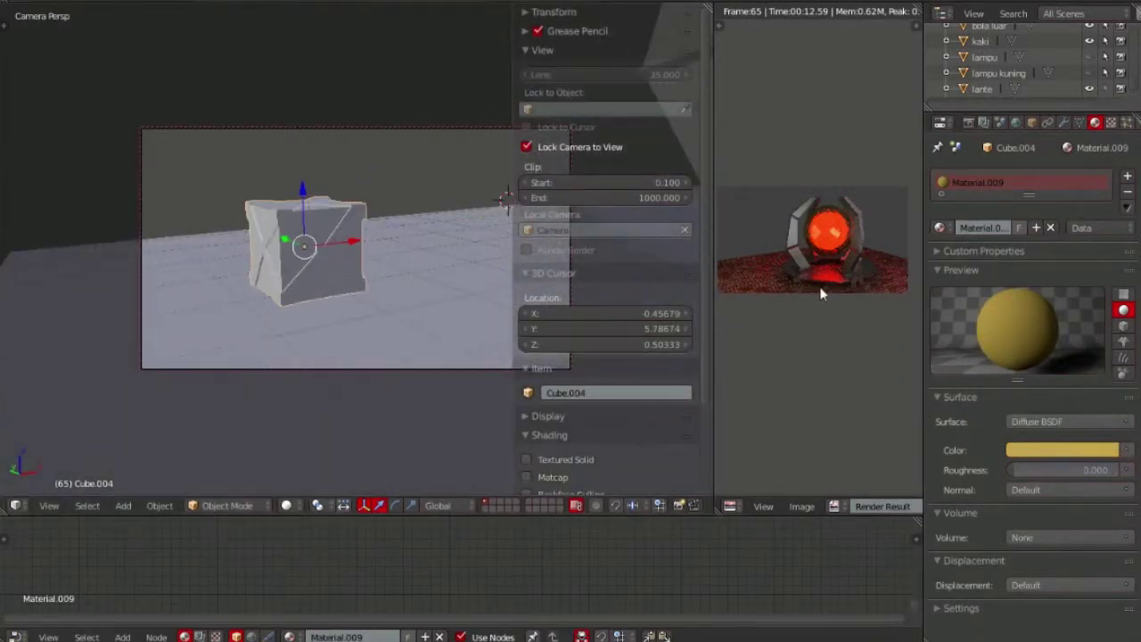
key("F12")
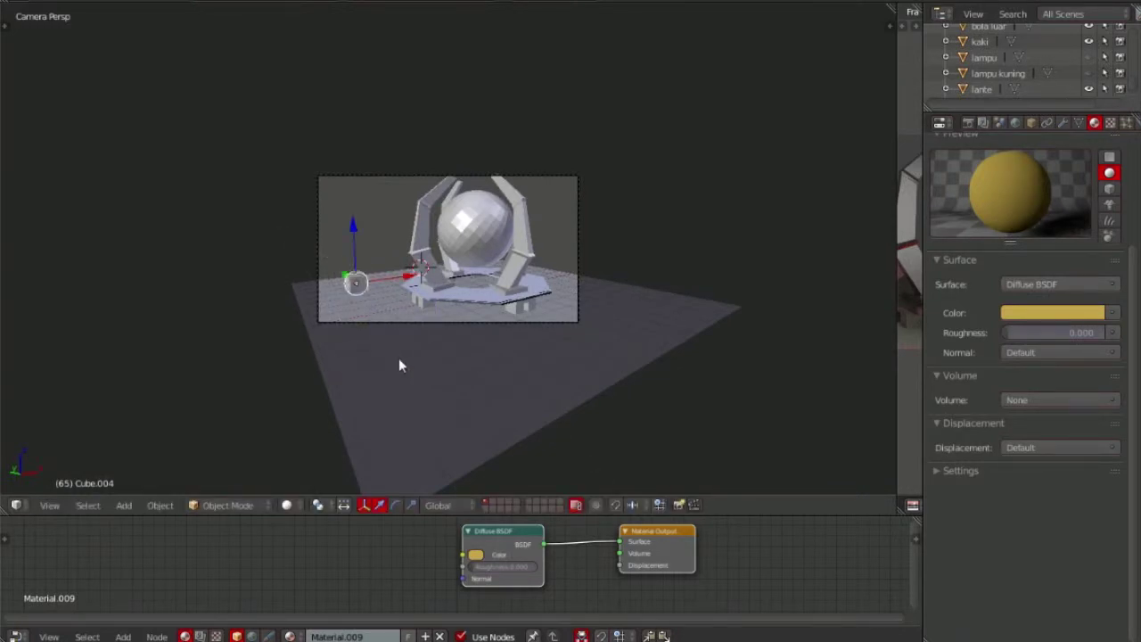
Duplicate the crate three times, placing the copies beside the original with one turned about Z
key("shift+d")
key("z")
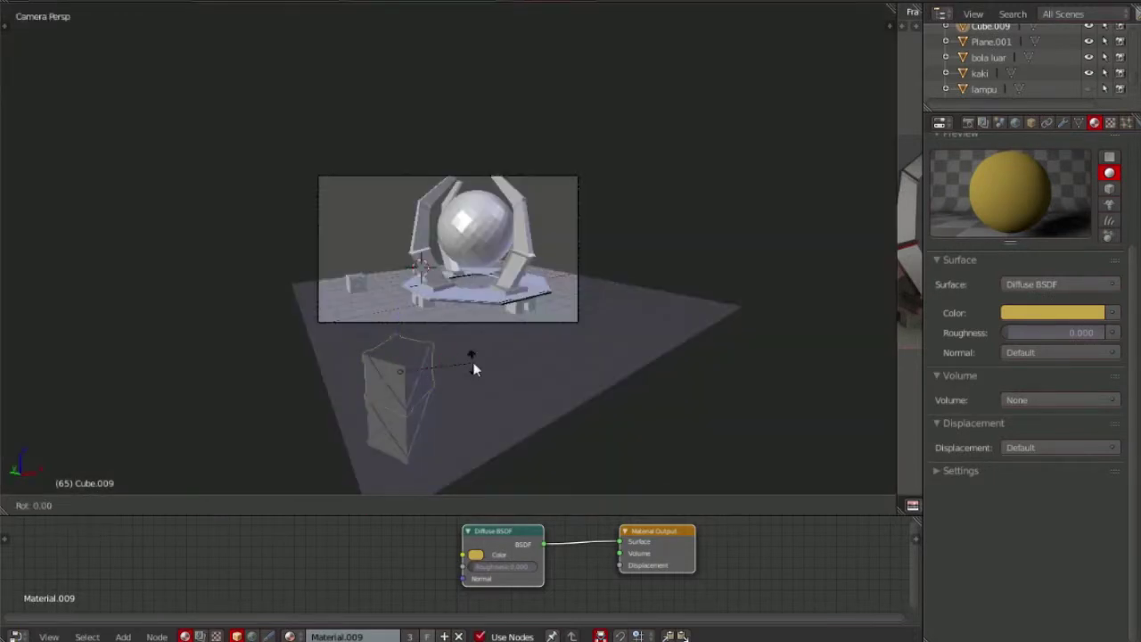
key("z")
left_click(470, 385)
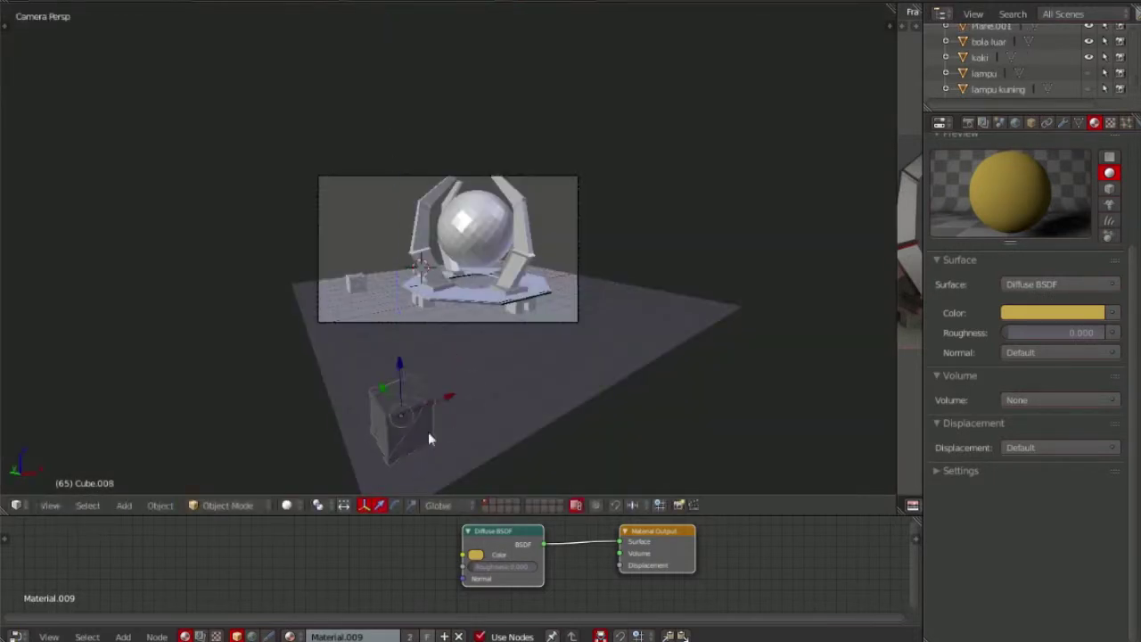
key("shift+d")
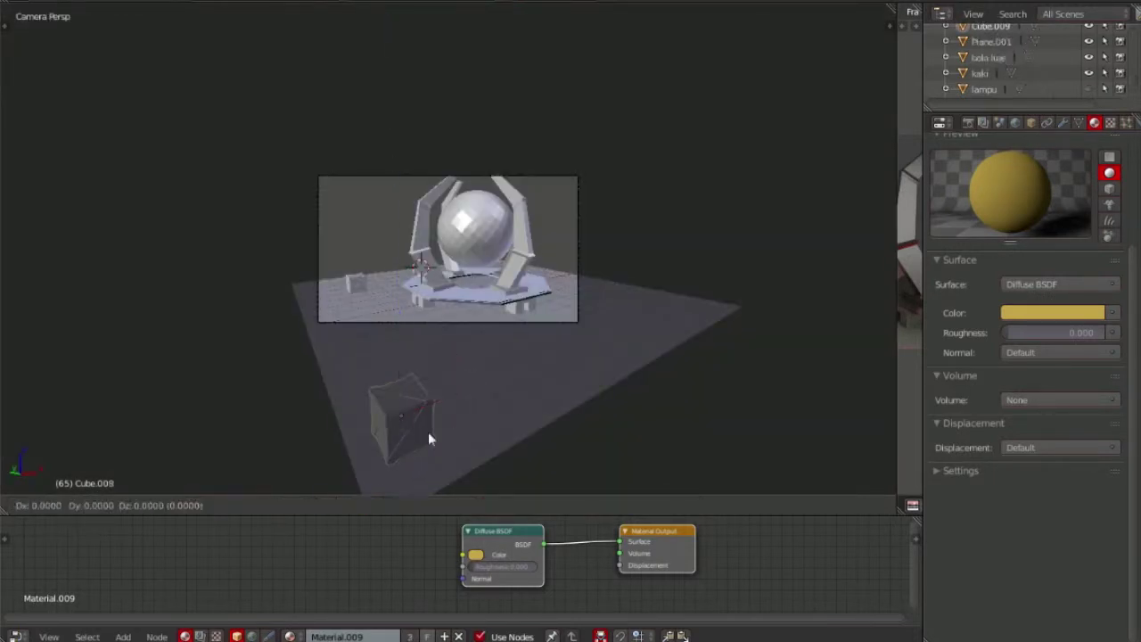
left_click(476, 418)
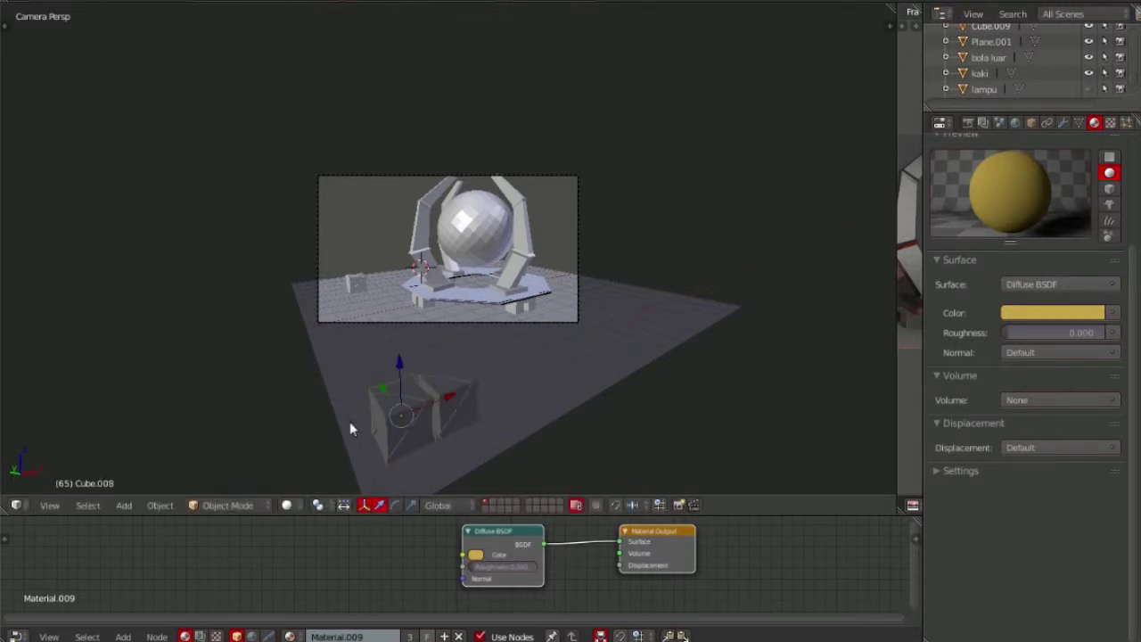
key("shift+d")
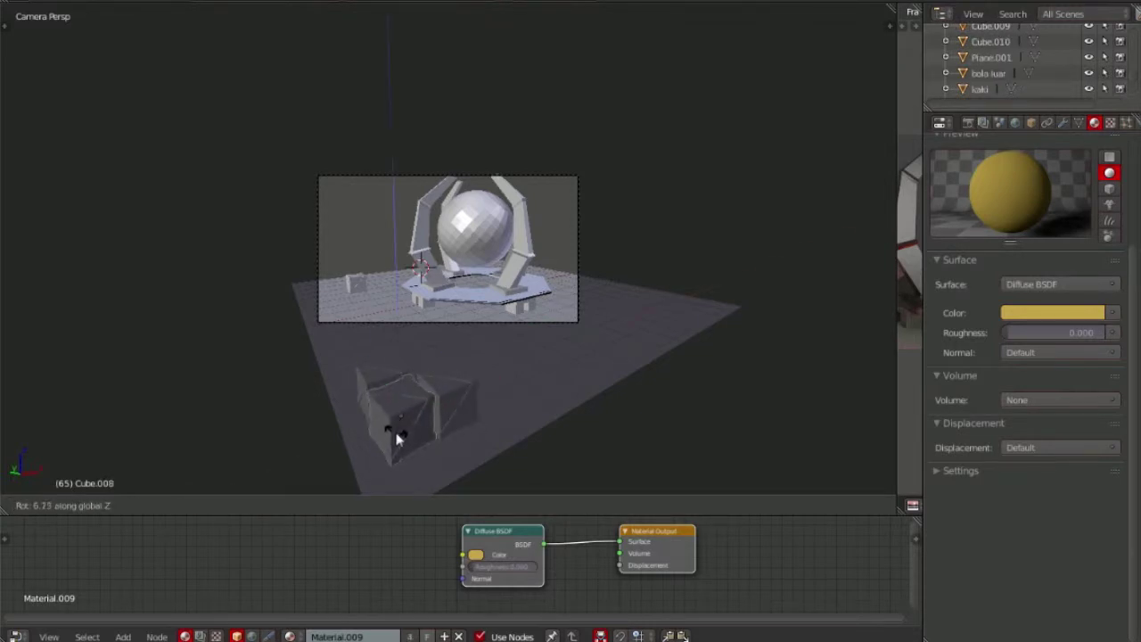
left_click(436, 389)
Turn a crate about Z, then stack two more copies on top, rotating the topmost
key("r")
key("z")
left_click(388, 357)
key("shift+d")
key("z")
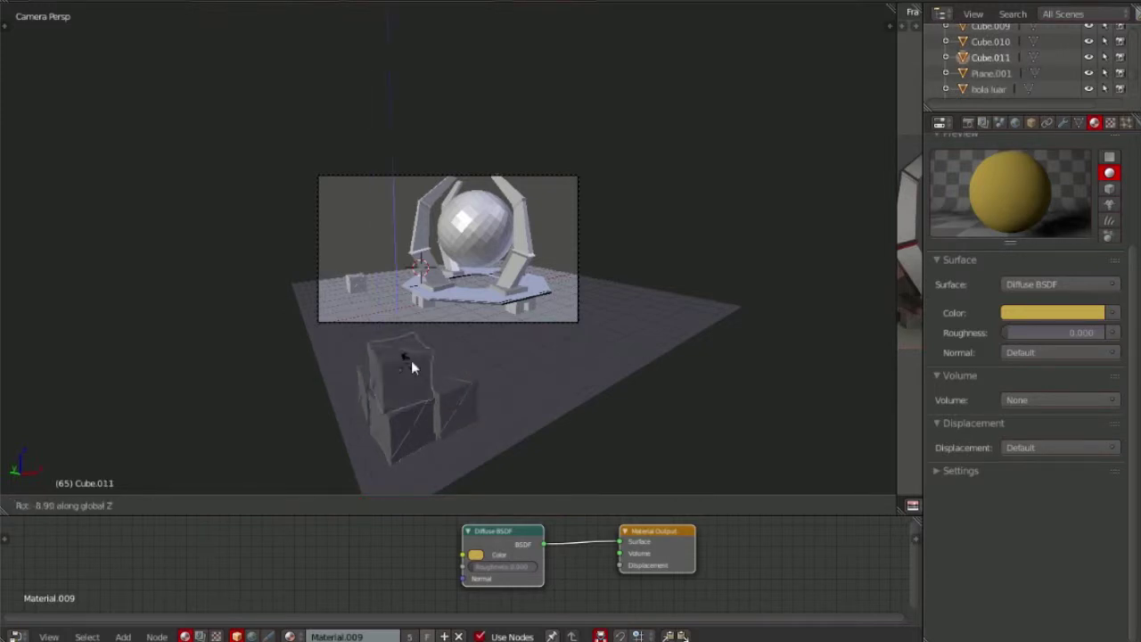
left_click(410, 366)
key("shift+d")
left_click(410, 318)
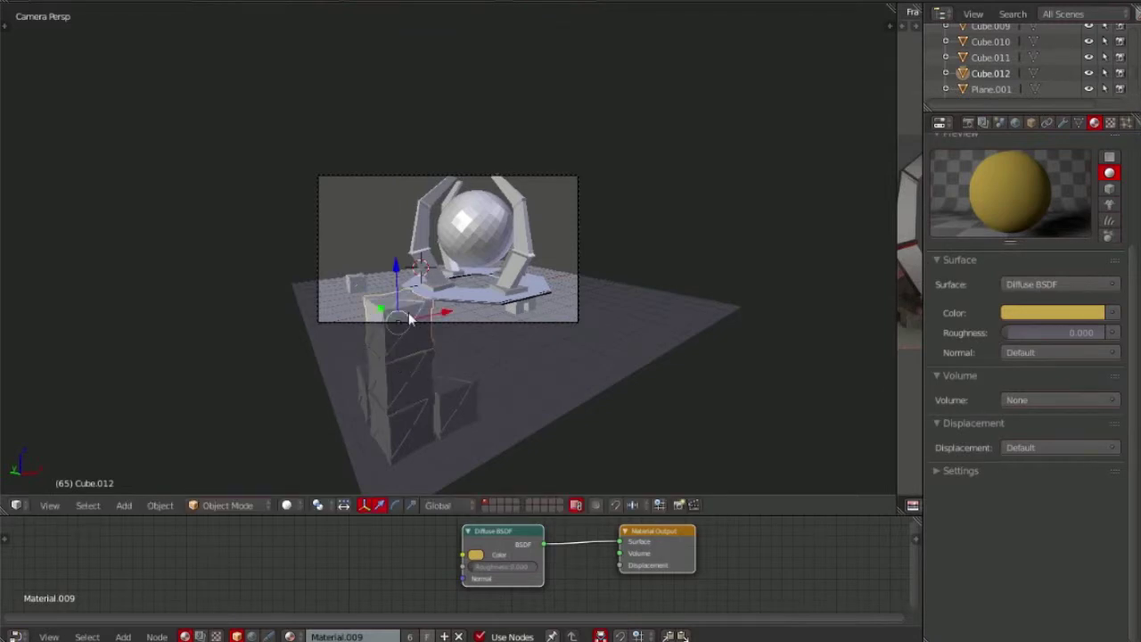
key("r")
key("z")
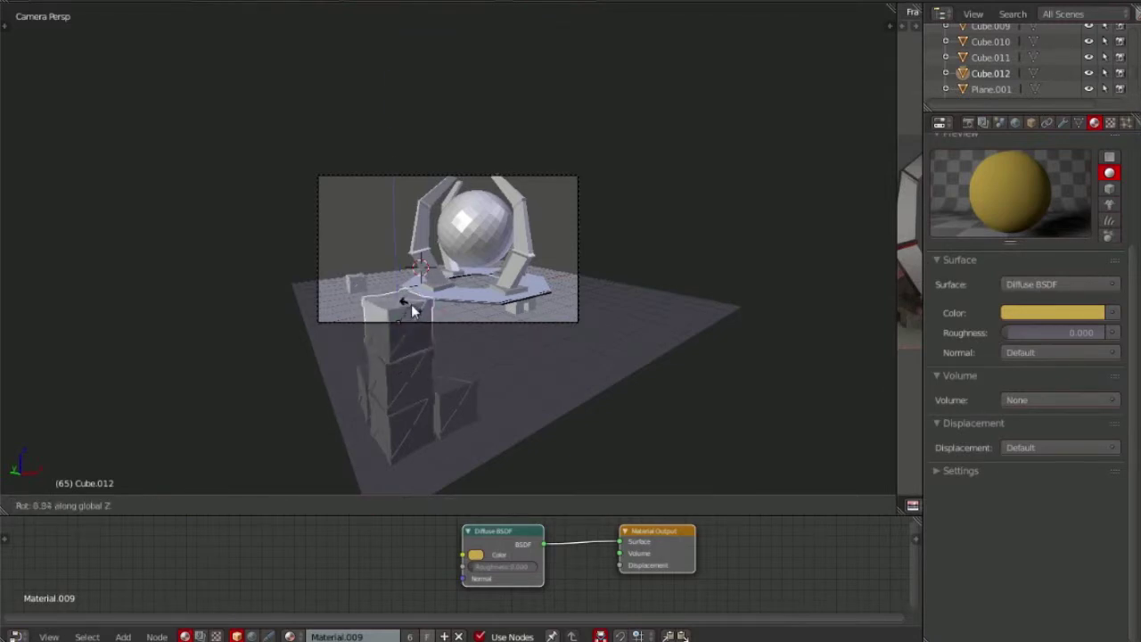
left_click(401, 348)
Move two lower crates together to a new spot and widen the Render Result area
right_click(363, 396)
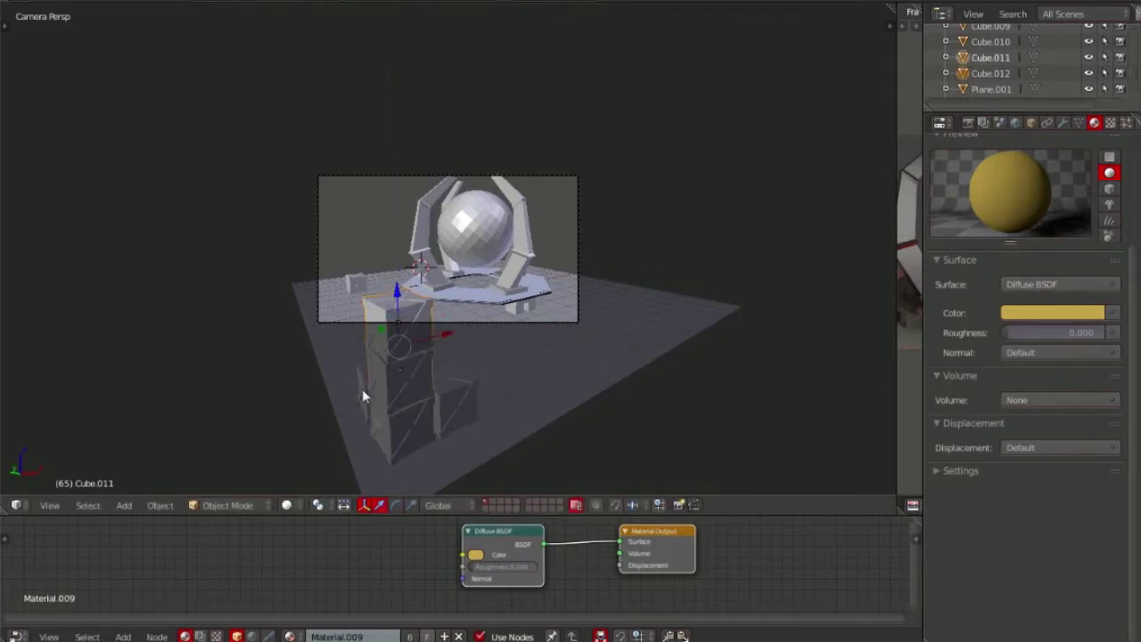
right_click(362, 389, "shift")
key("g")
left_click(339, 257)
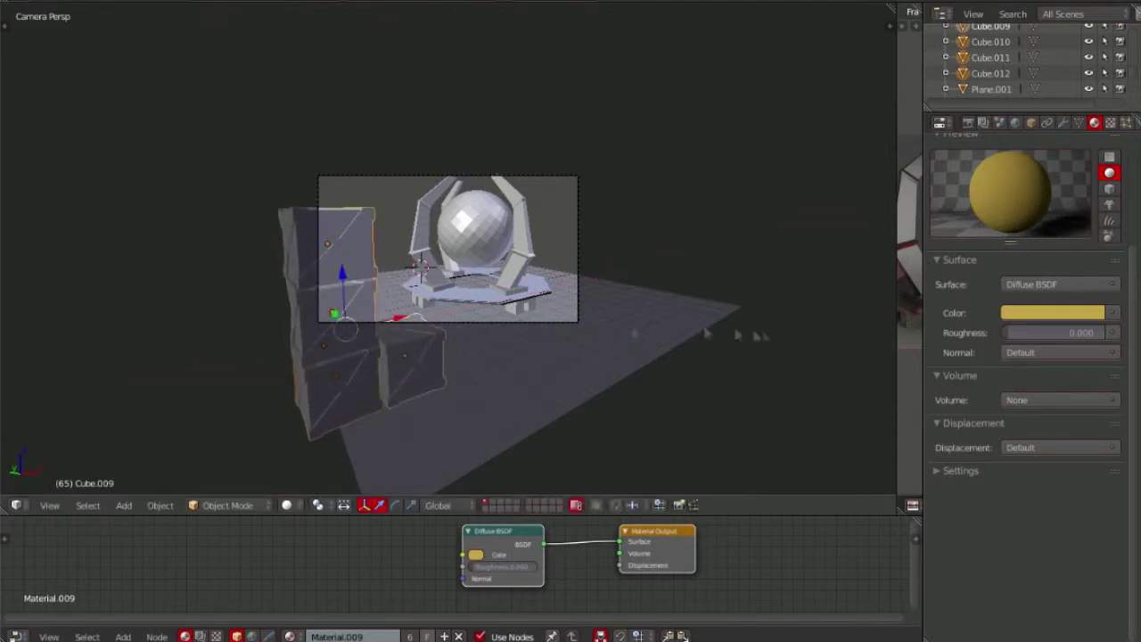
left_click_drag(898, 330, 527, 330)
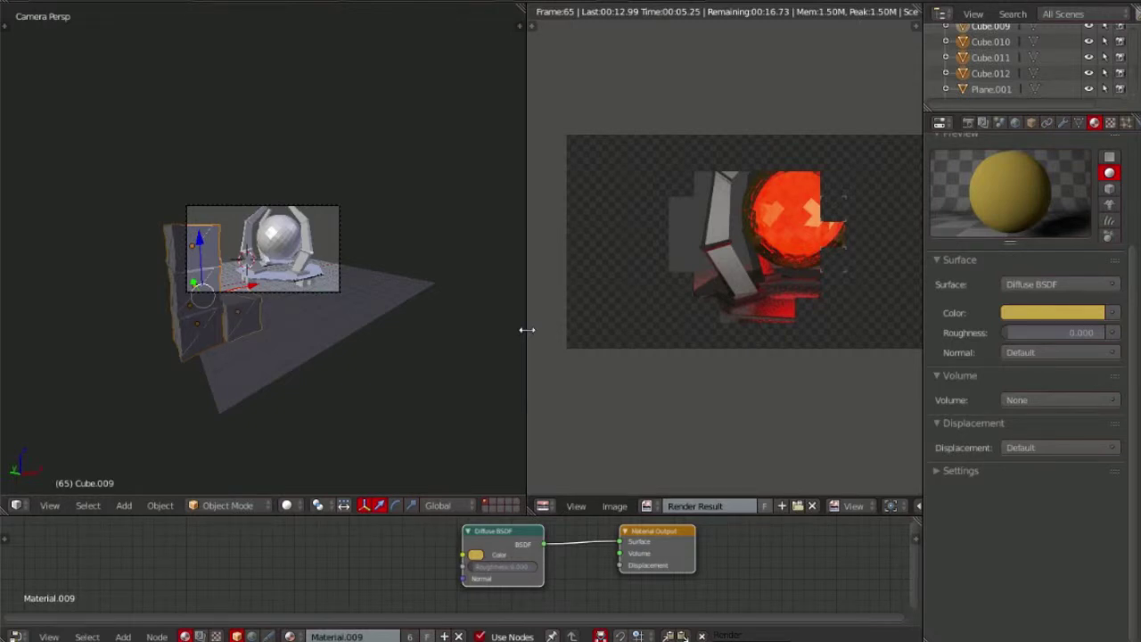
Turn crate Cube.012 slightly about the vertical axis
key("Home")
right_click(89, 223)
key("r")
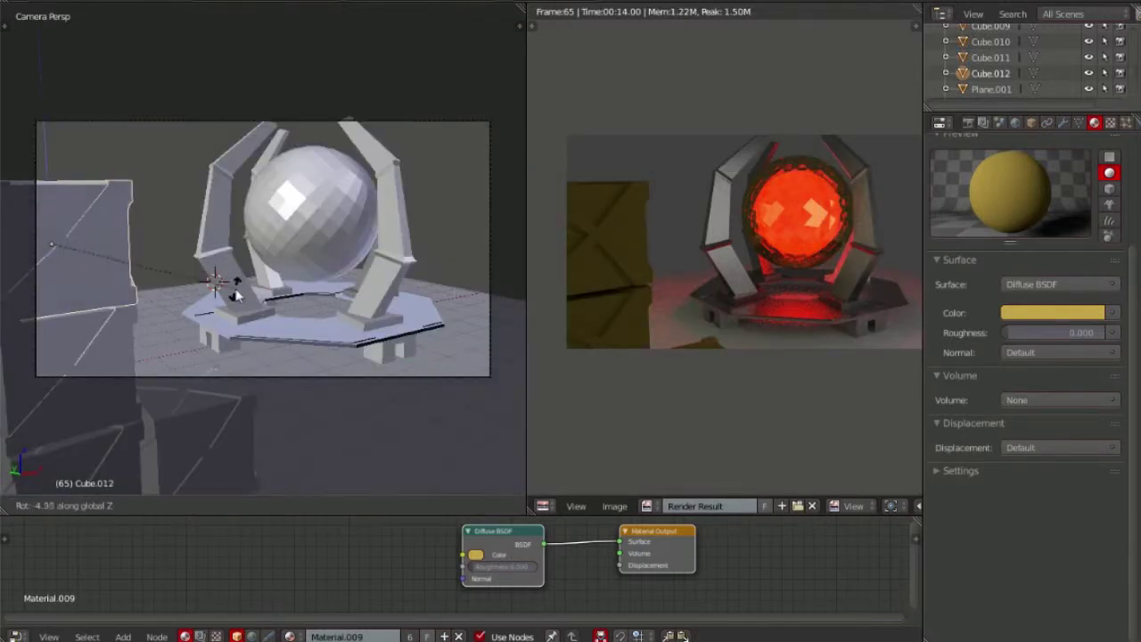
key("Return")
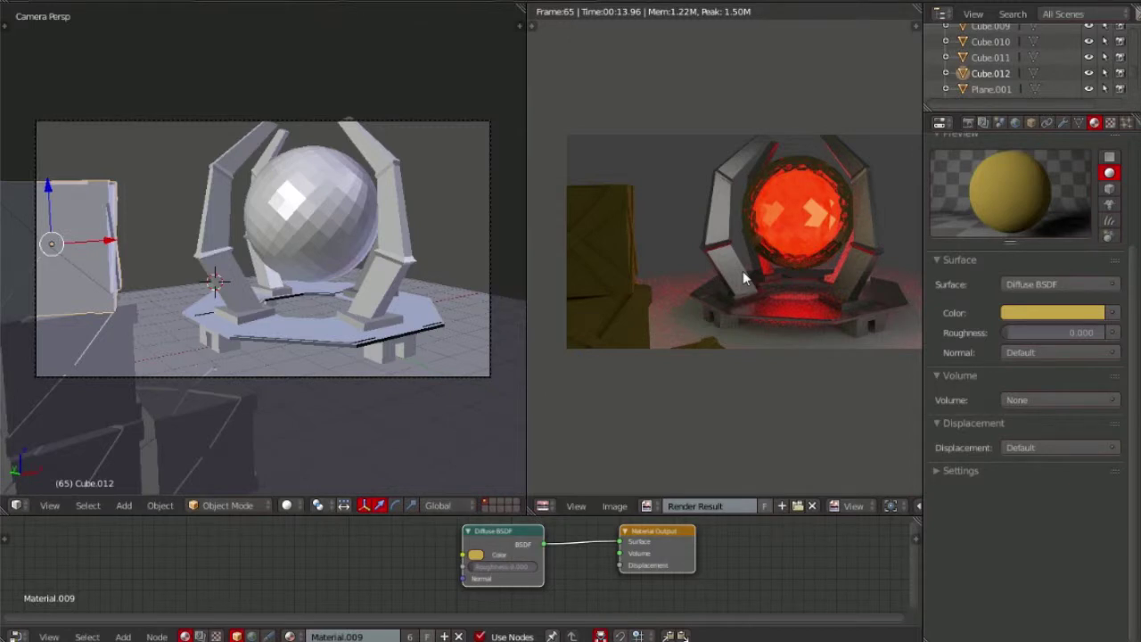
Select crate Cube.011 and duplicate it
scroll(743, 274, "down", 1)
right_click(113, 359)
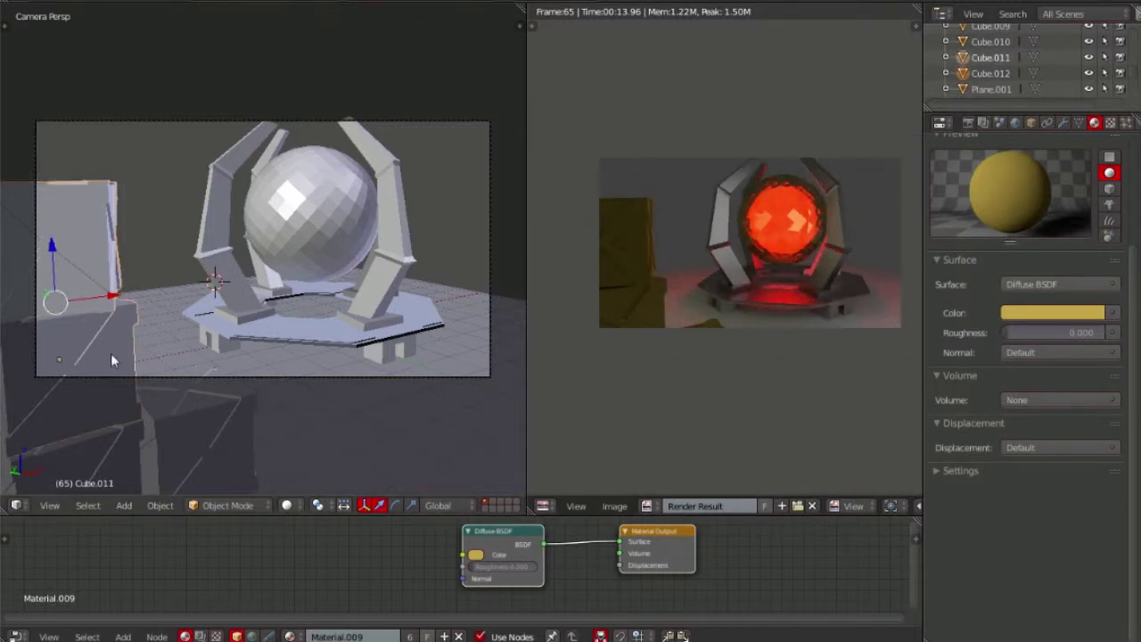
key("shift+d")
scroll(263, 307, "down", 2)
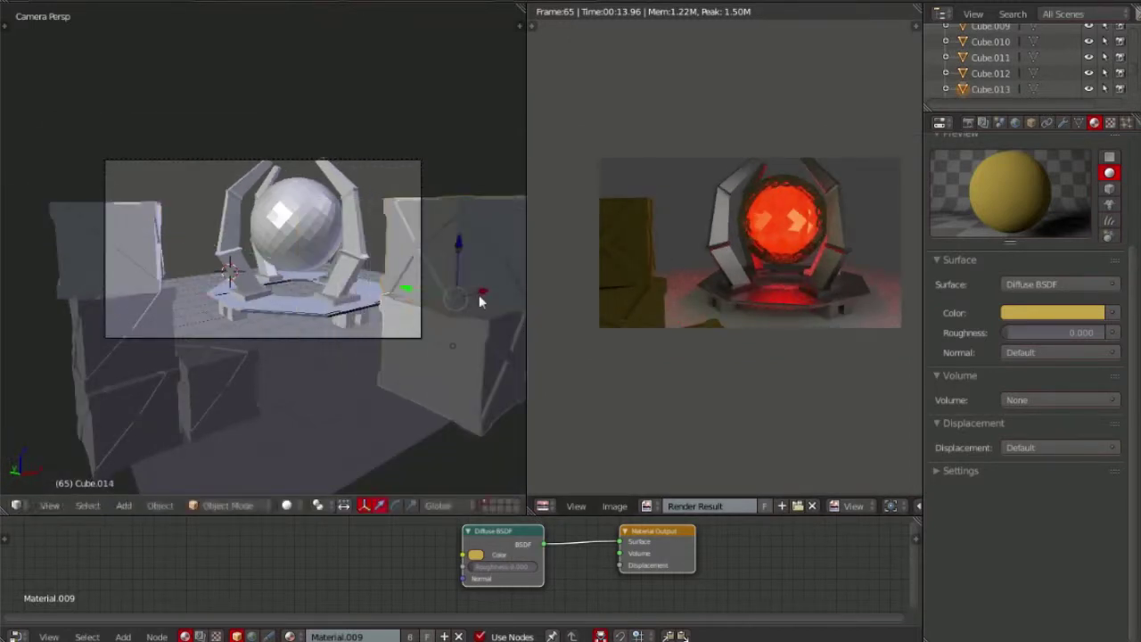
Place another crate copy, re-render, and move the right-hand crate into position
key("shift+d")
left_click(410, 304)
key("F12")
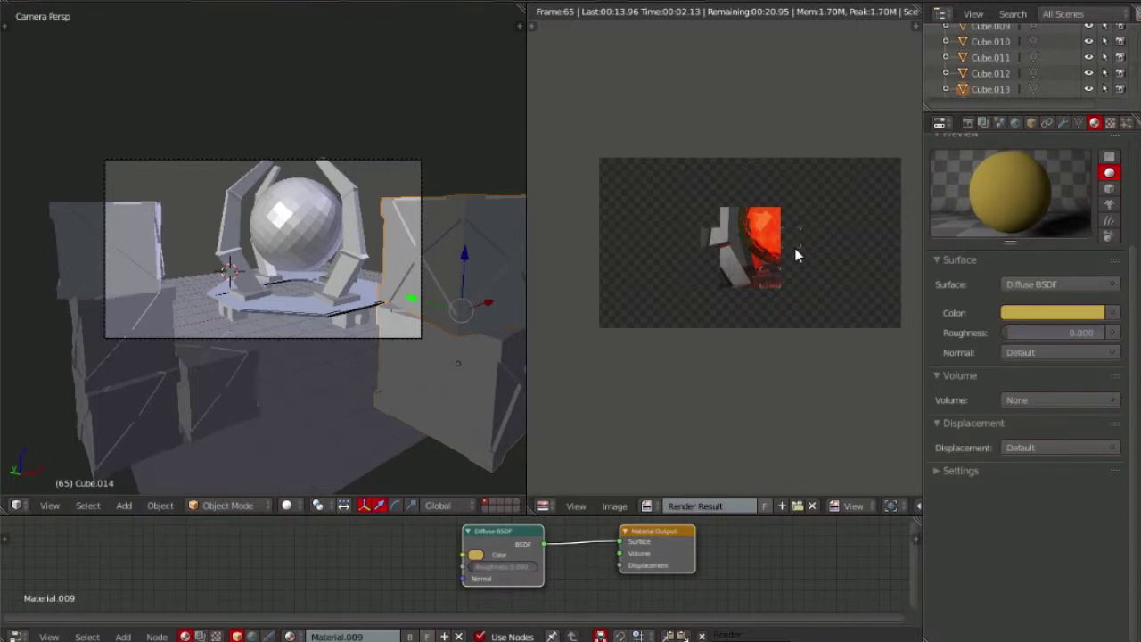
left_click_drag(460, 309, 460, 396)
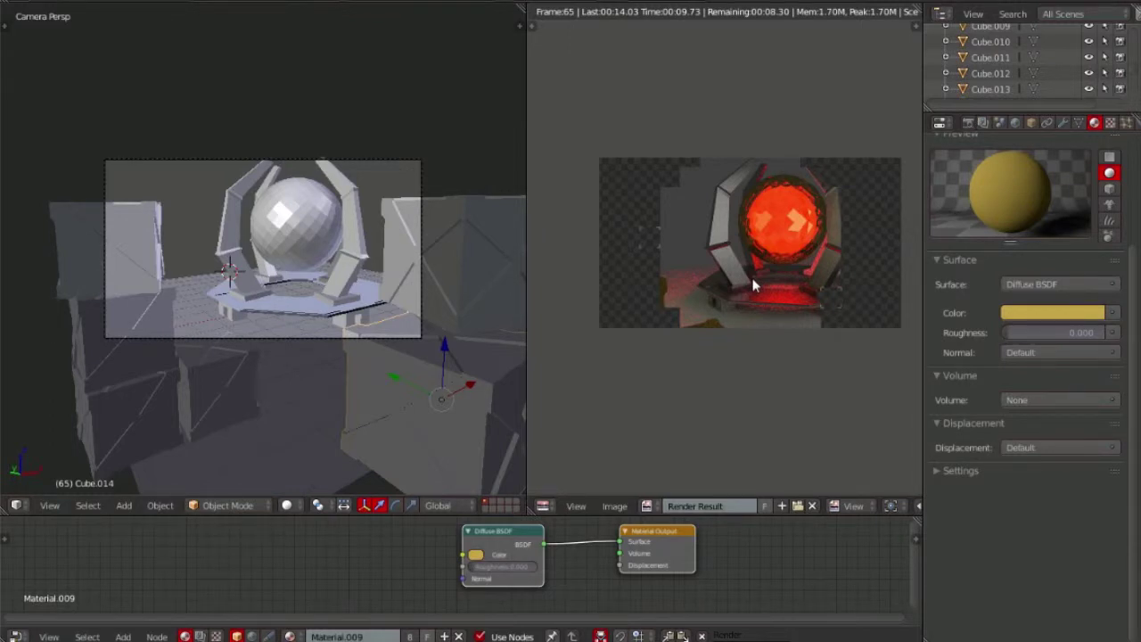
left_click_drag(442, 398, 442, 388)
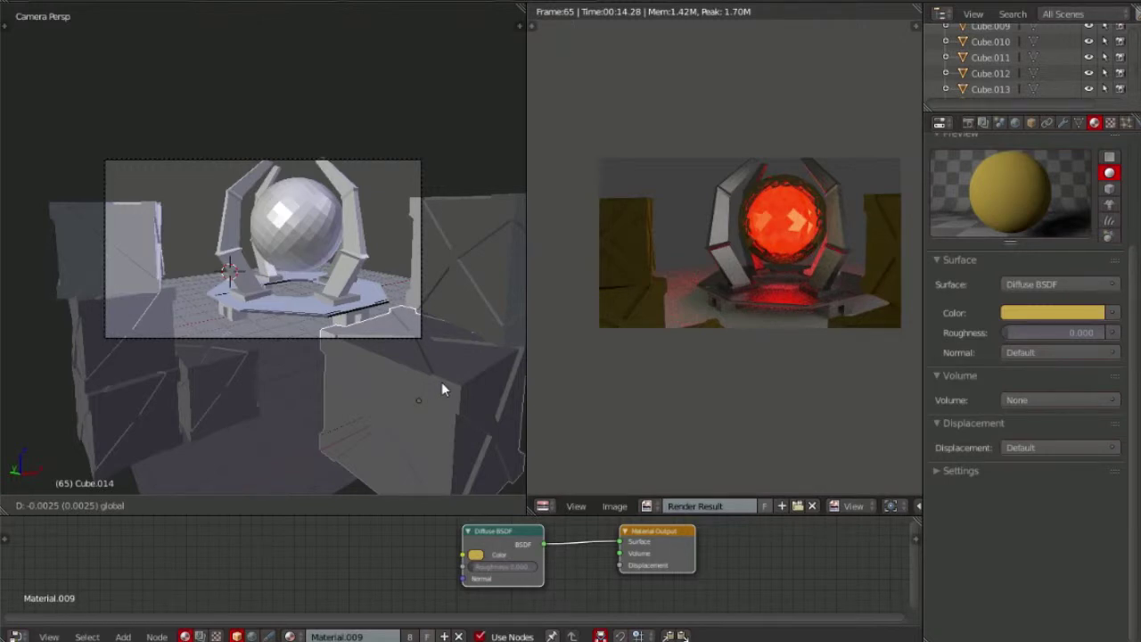
left_click(442, 381)
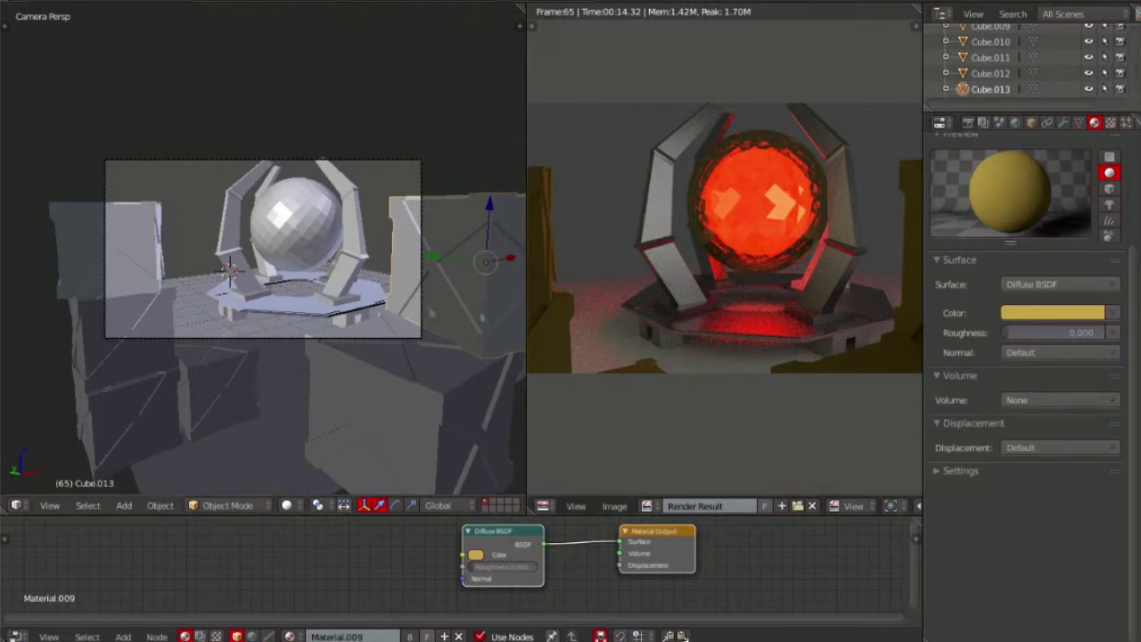
mouse_move(268, 232)
middle_mouse_down()
mouse_move(210, 216)
mouse_move(267, 231)
middle_mouse_up()
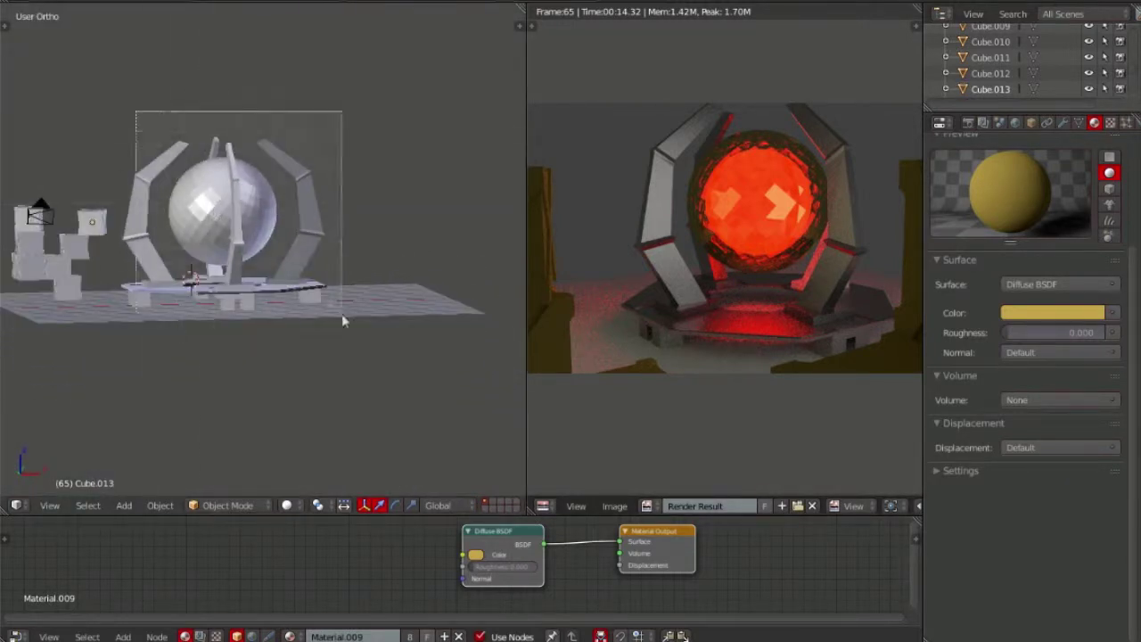
Box-select all the reactor parts and rotate the whole assembly about the Z axis
right_click(379, 311)
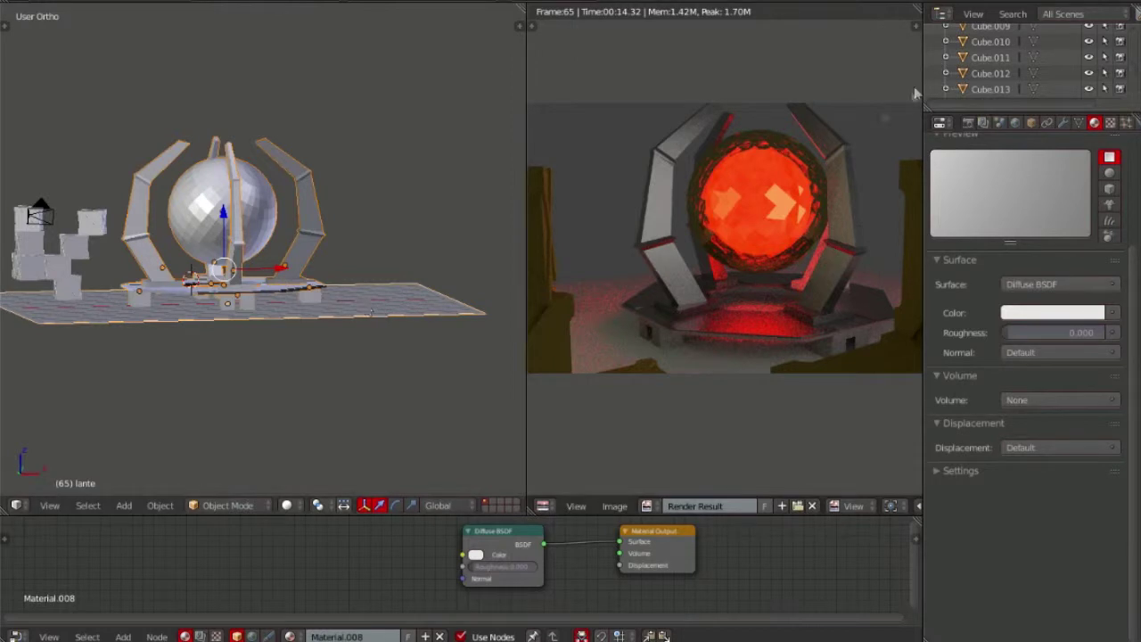
key("a")
scroll(1025, 62, "down", 3)
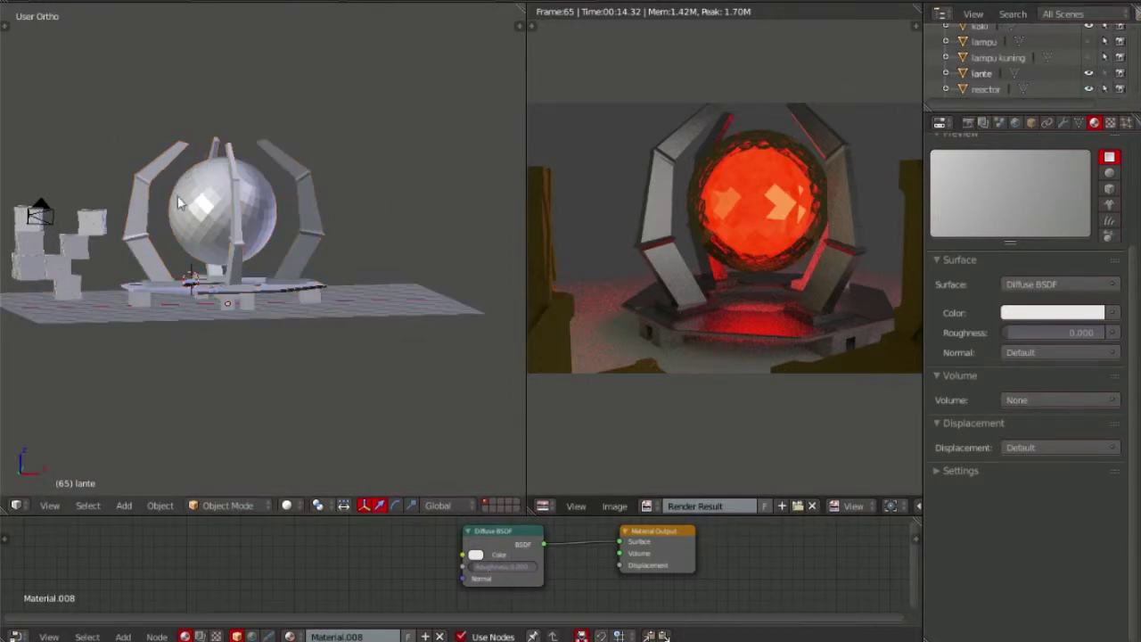
key("b")
left_click_drag(114, 102, 332, 312)
key("KP_0")
key("r")
key("z")
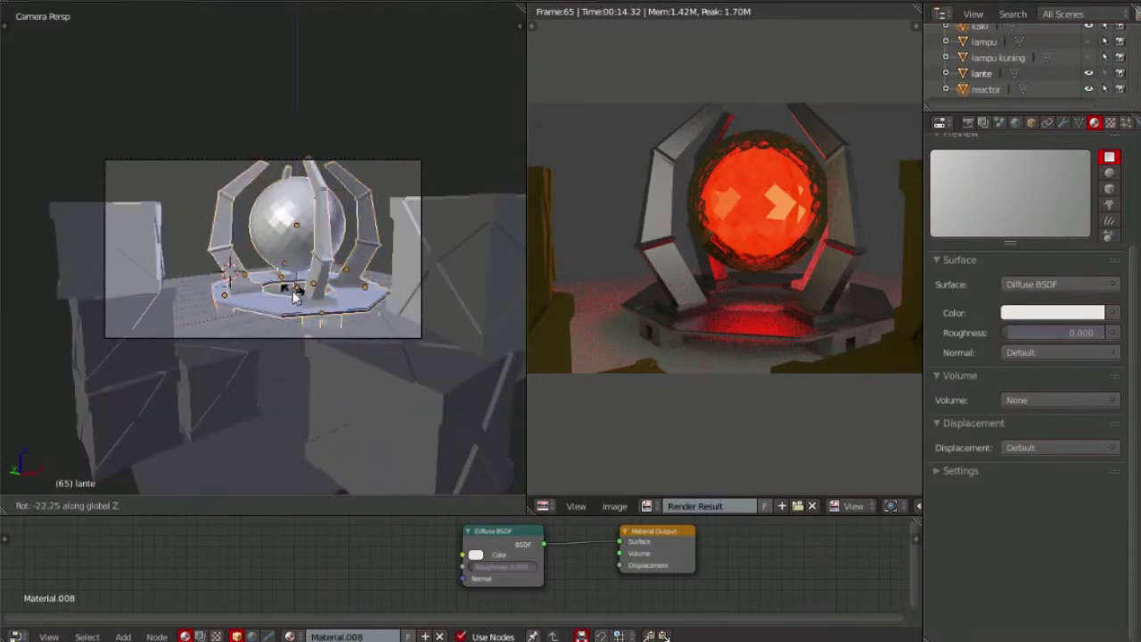
left_click(692, 258)
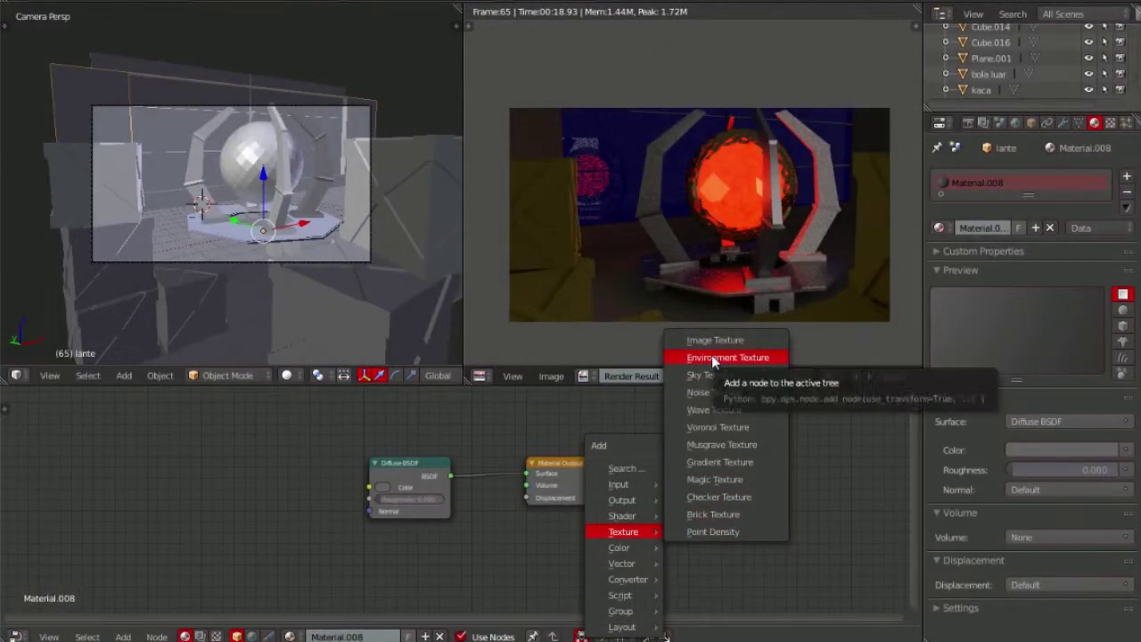
Dismiss the texture node menu and lighten the floor material's diffuse grey
key("Escape")
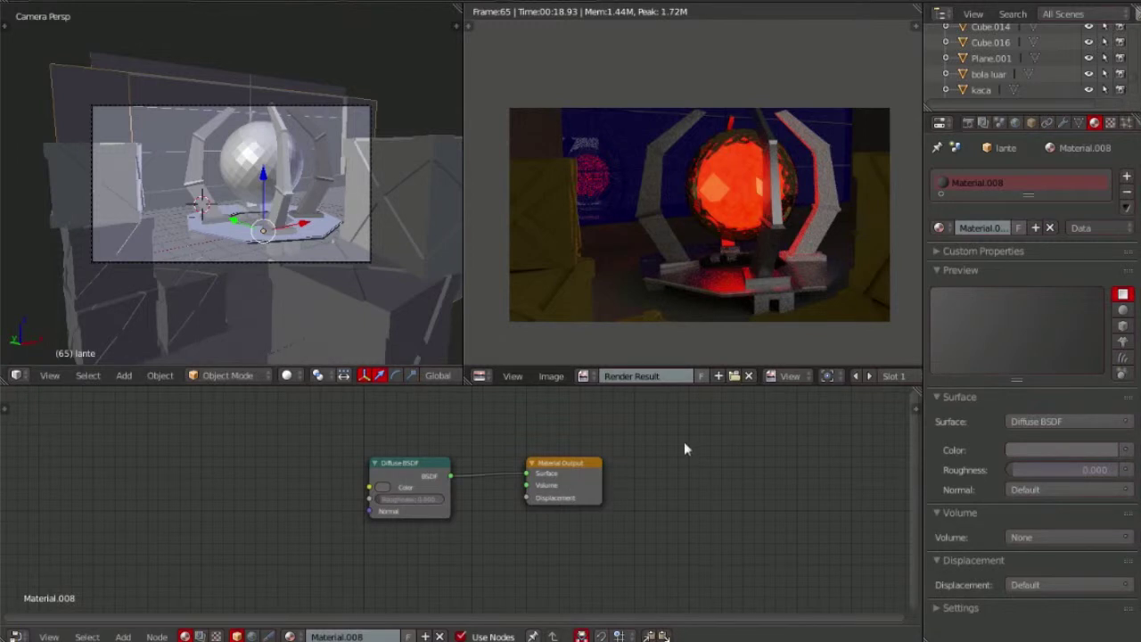
left_click(1061, 450)
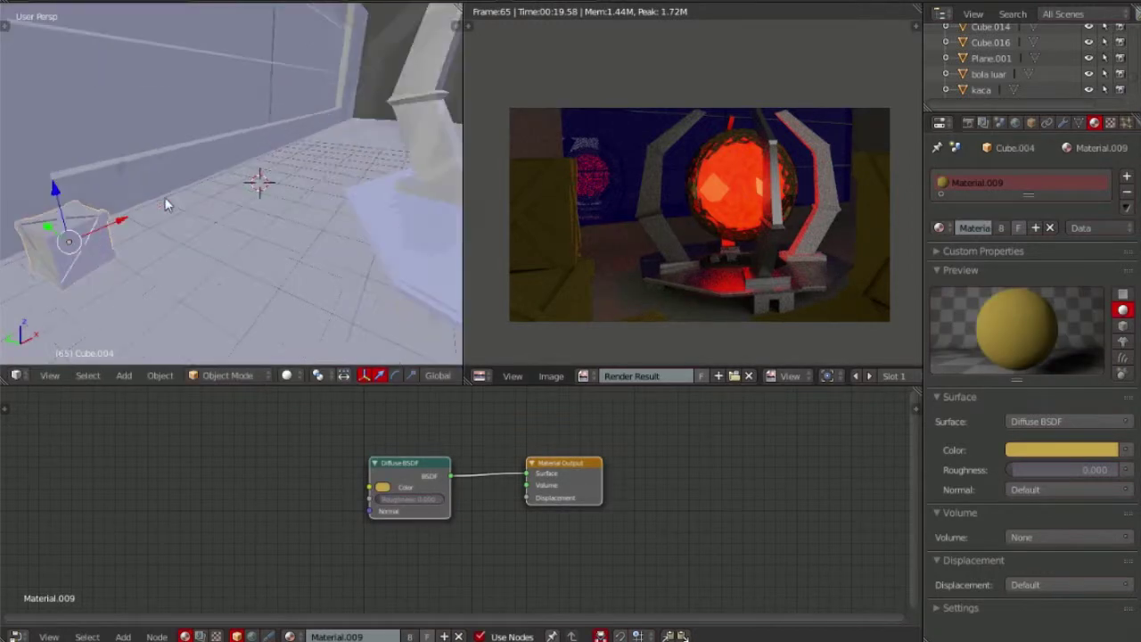
Duplicate Cube.004 into new crates up to Cube.017 beside the wall
key("shift+d")
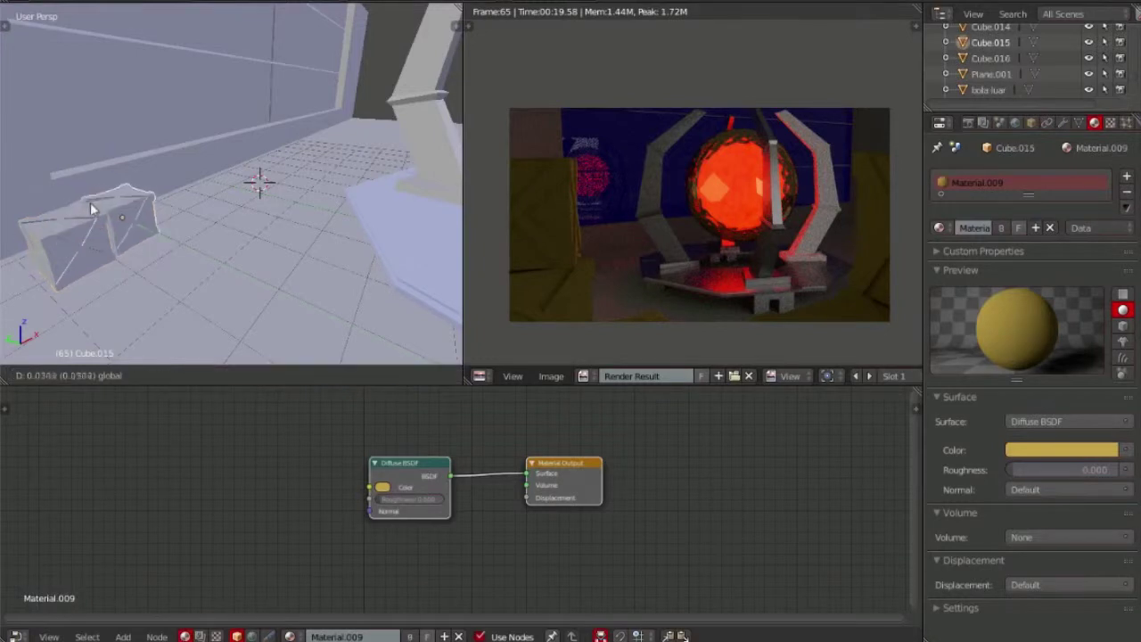
left_click(94, 204)
key("r")
left_click(104, 235)
key("shift+d")
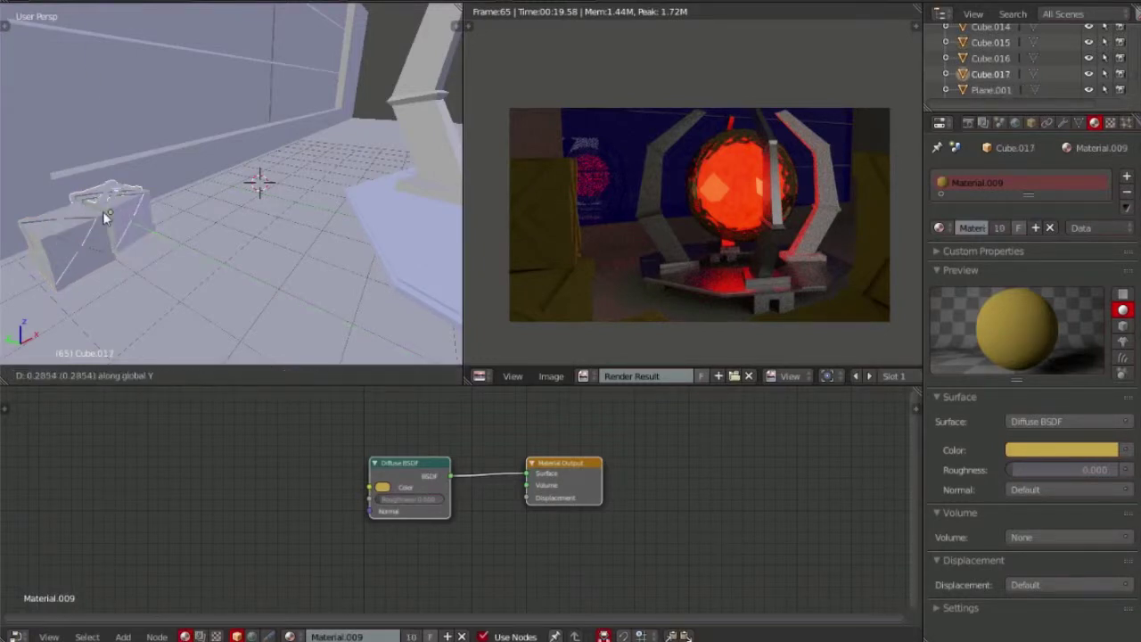
left_click(102, 181)
scroll(177, 187, "up", 5)
scroll(177, 187, "down", 5)
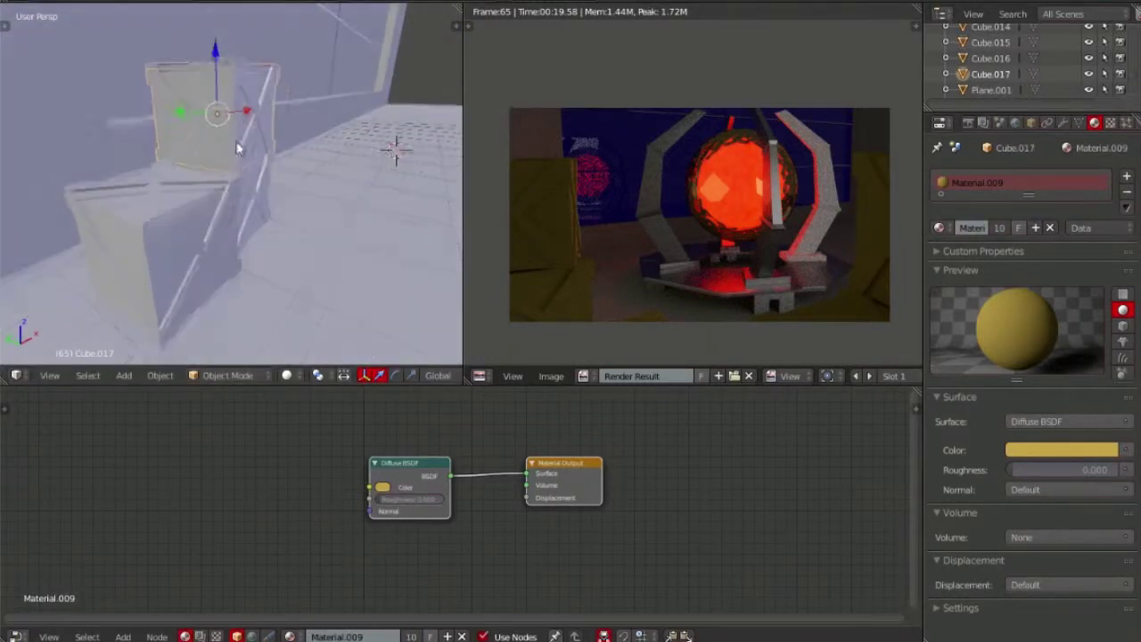
middle_click_drag(237, 146, 232, 126)
Turn the new crate Cube.017 about the vertical axis
key("r")
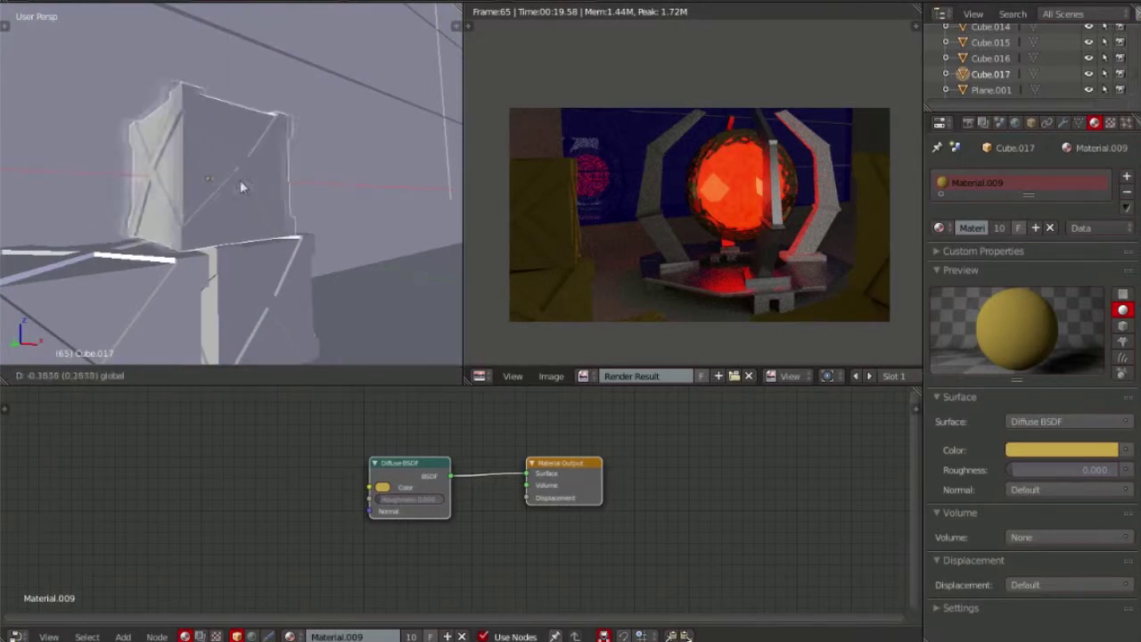
left_click(246, 181)
key("r")
key("z")
left_click(245, 181)
scroll(245, 181, "down", 4)
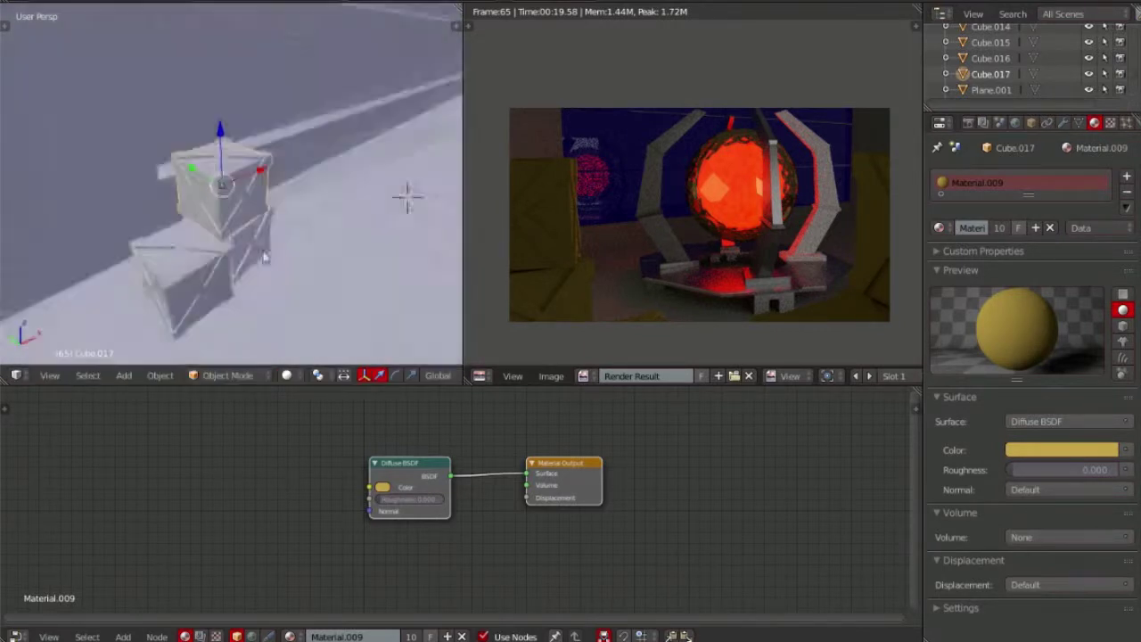
middle_click_drag(402, 193, 257, 258)
key("r")
left_click(252, 262)
Add Cube.018 slid along X and Cube.019 raised onto the top of the stack
key("shift+d")
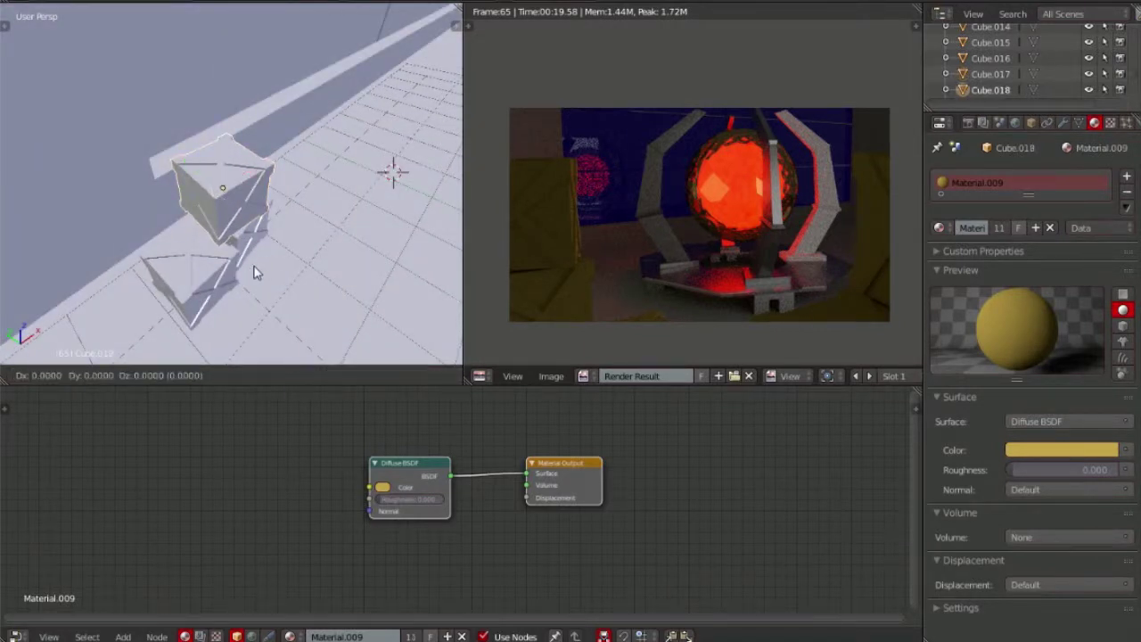
key("x")
left_click(225, 281)
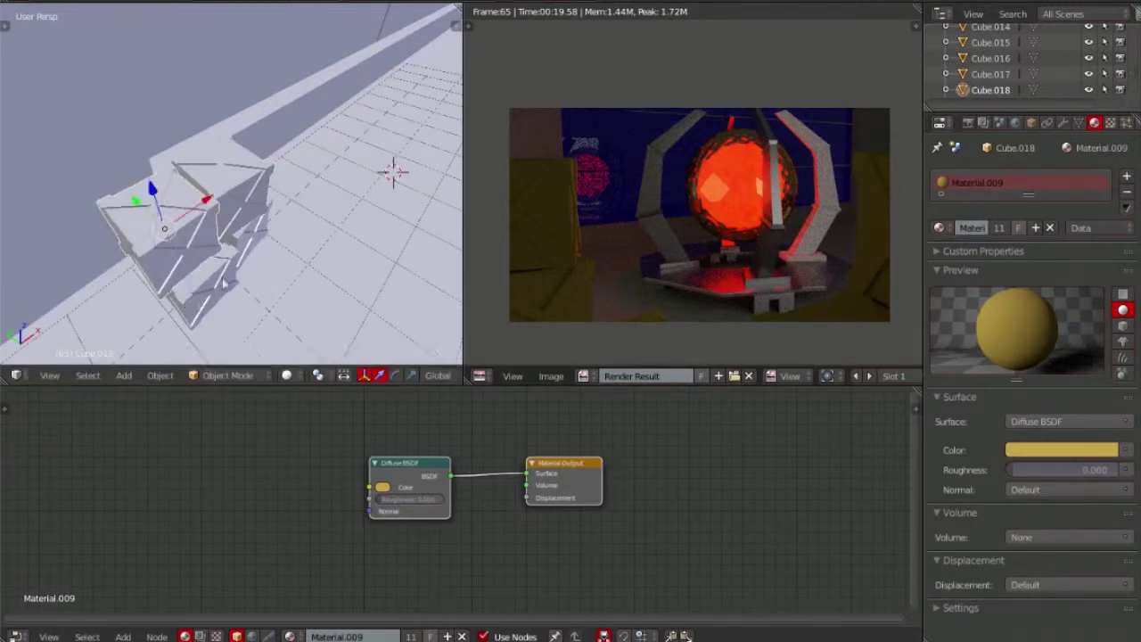
middle_click_drag(223, 284, 235, 224)
key("shift+d")
left_click(214, 228)
key("g")
key("z")
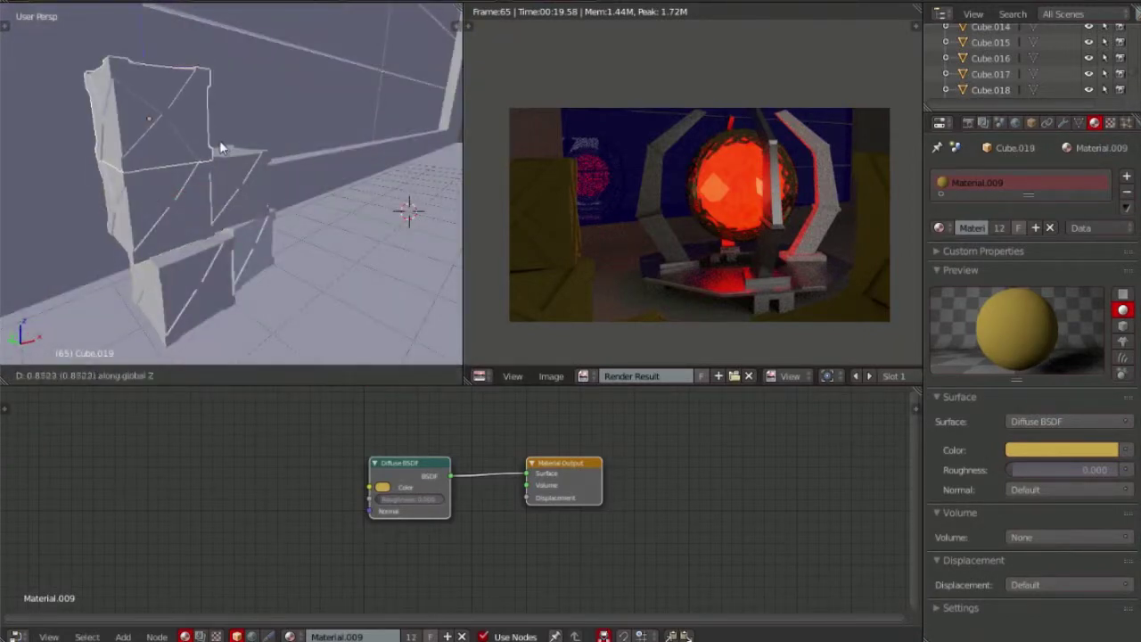
left_click(237, 107)
Turn the top crate about Z and render the updated scene from the camera
middle_click_drag(237, 107, 199, 145)
key("r")
key("z")
left_click(236, 184)
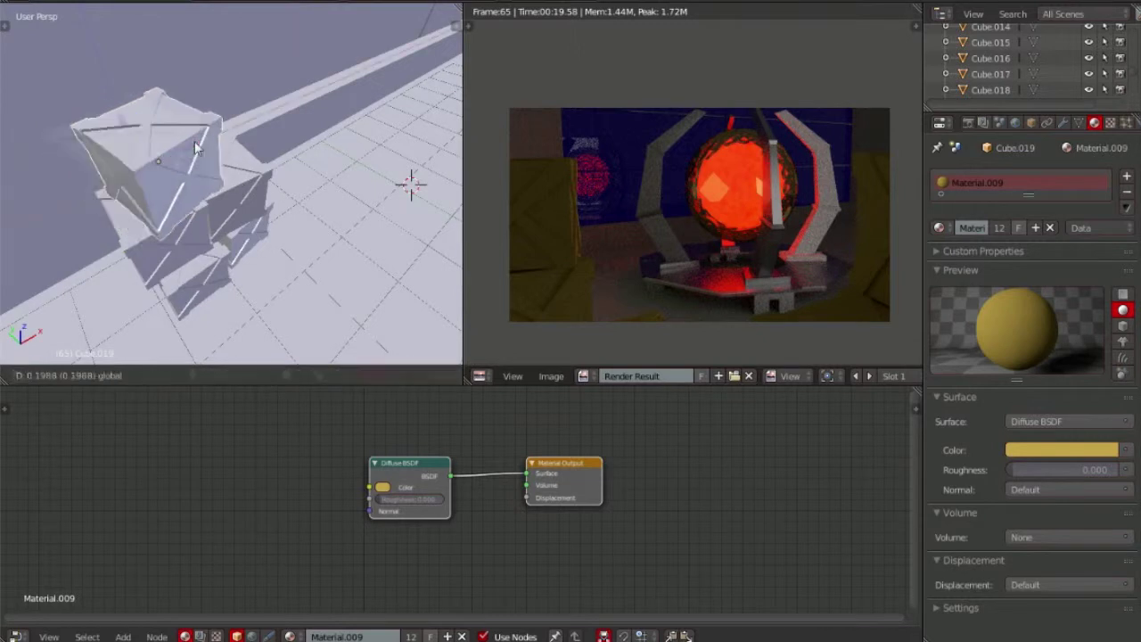
key("KP_0")
key("F12")
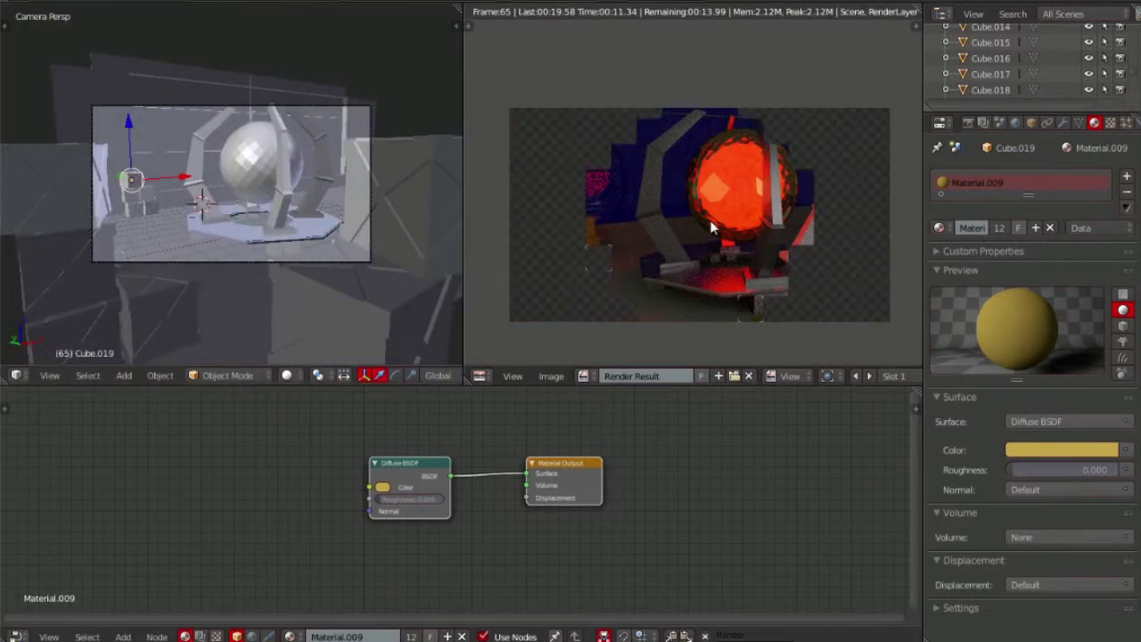
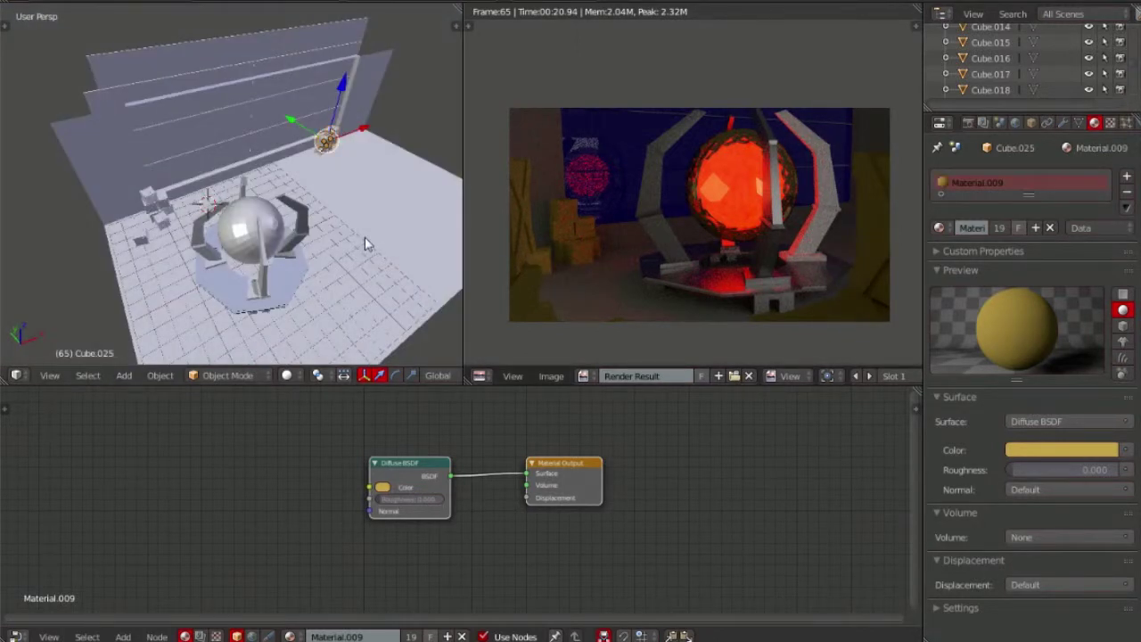
In camera view, move the lamp to the right edge of the camera frame
key("KP_0")
key("g")
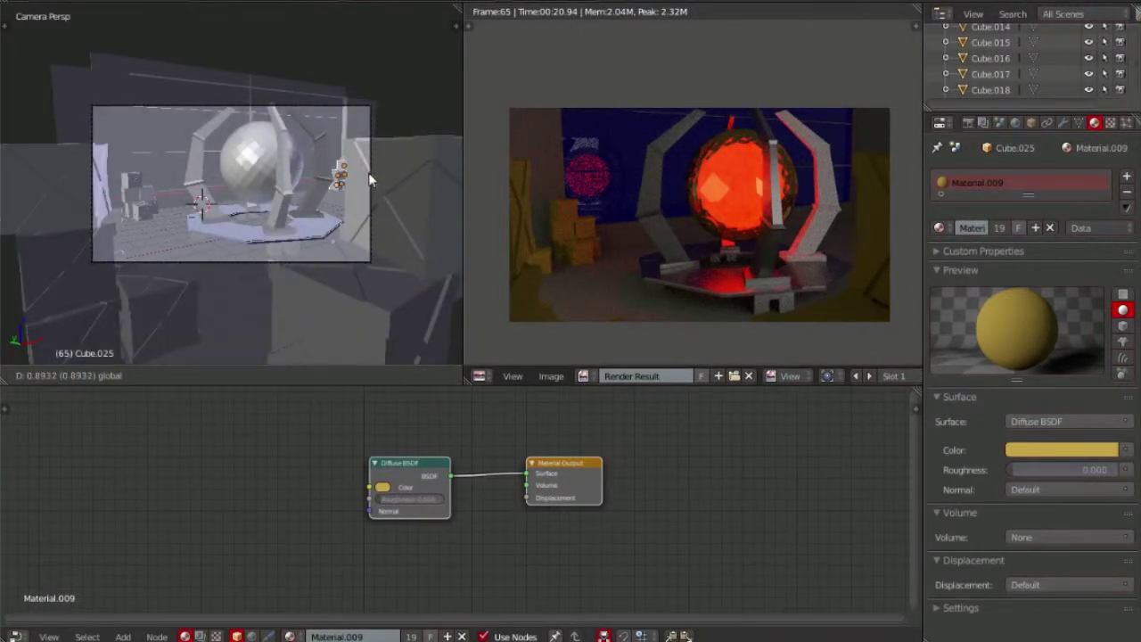
left_click(369, 174)
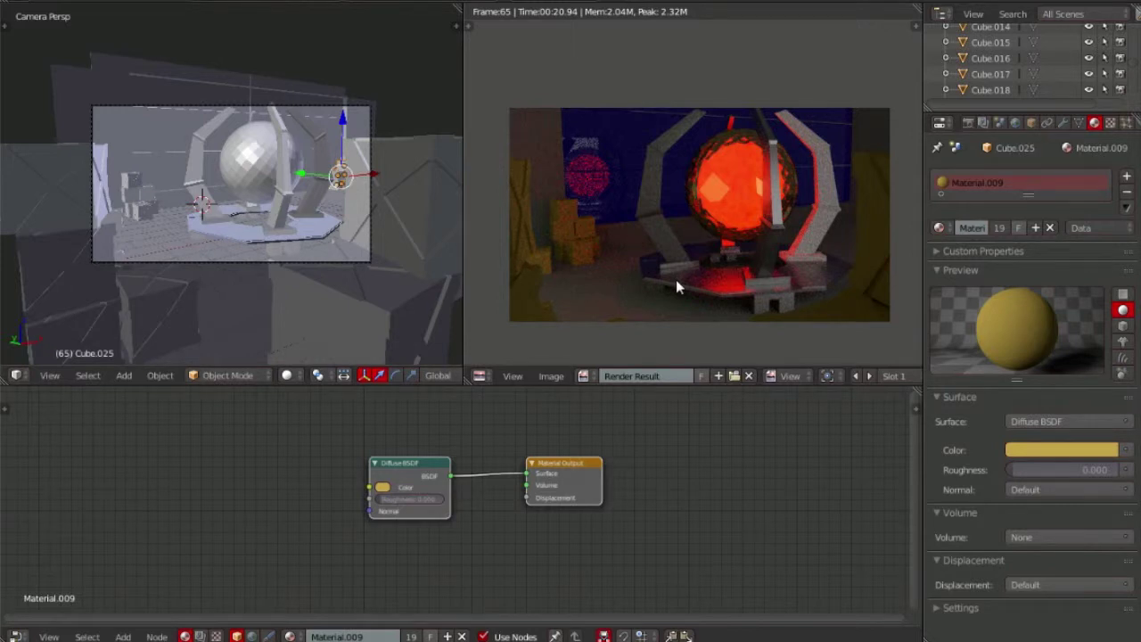
Add a new cube, Cube.027, and place it shrunken on the floor beside the stage
left_click(1031, 122)
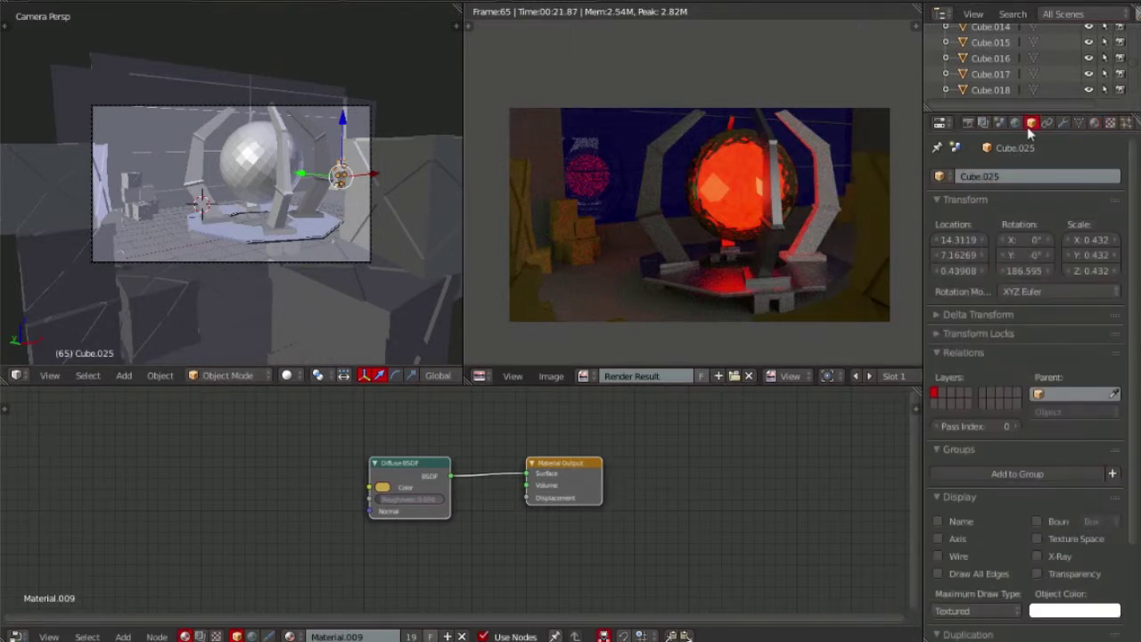
mouse_move(312, 285)
middle_mouse_down()
mouse_move(373, 259)
mouse_move(347, 260)
mouse_move(332, 166)
middle_mouse_up()
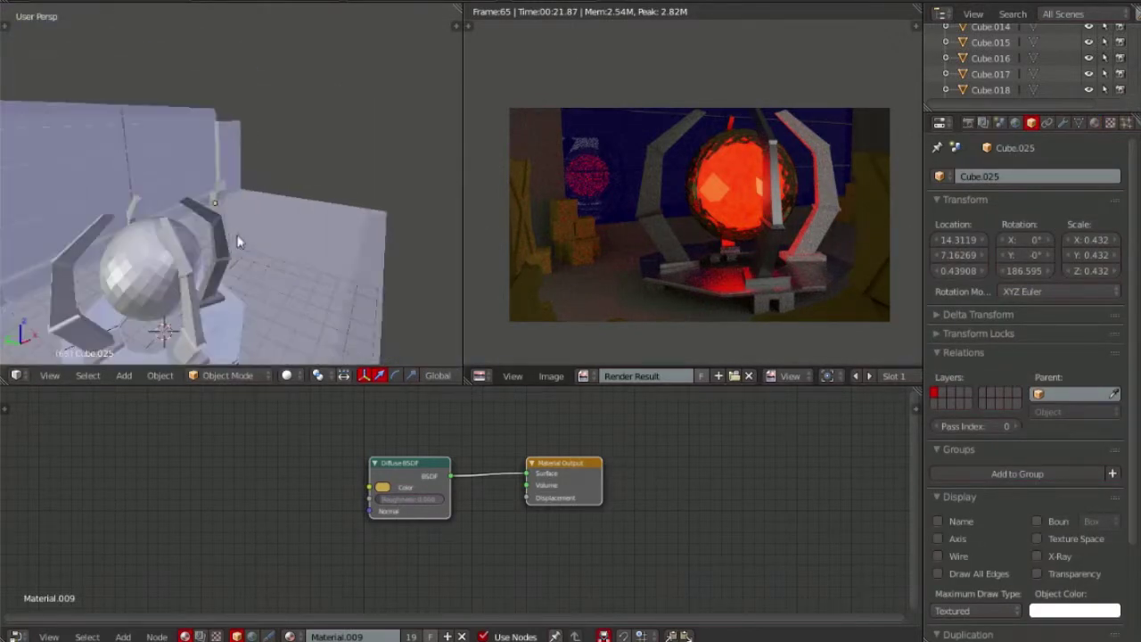
key("shift+a")
left_click(401, 185)
key("g")
left_click(287, 256)
key("s")
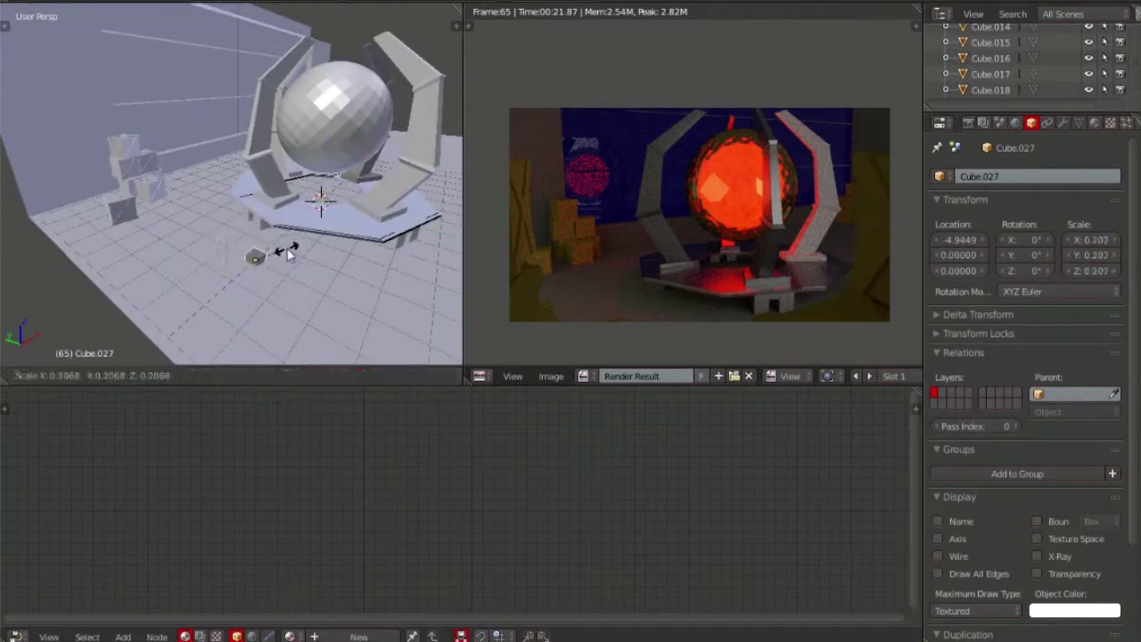
left_click(267, 249)
Reposition the cube, shrink it further to 0.087 scale, and lower it along Z
scroll(191, 156, "up", 3)
key("g")
left_click(188, 155)
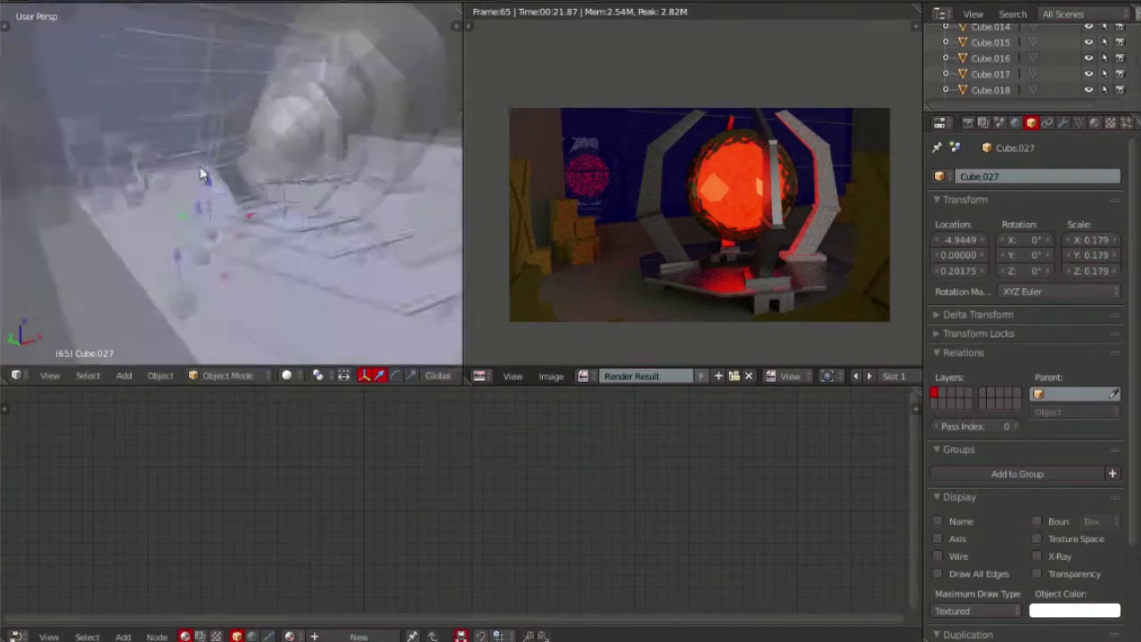
key("s")
left_click(374, 184)
middle_click_drag(197, 237, 177, 140)
scroll(164, 143, "down", 2)
key("s")
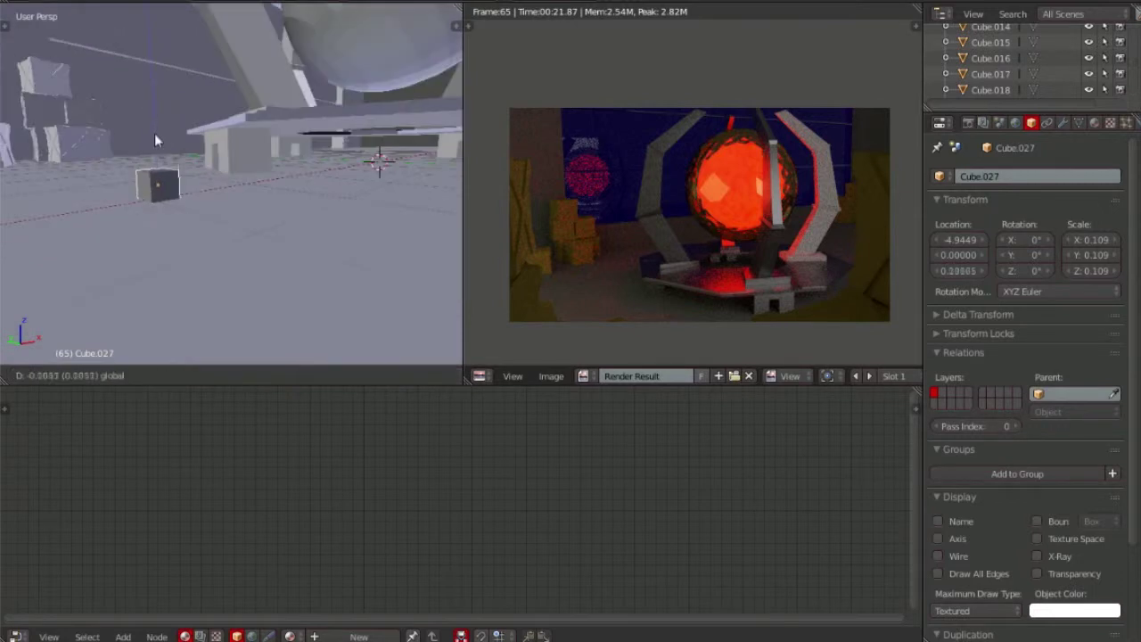
left_click(154, 147)
key("g")
key("z")
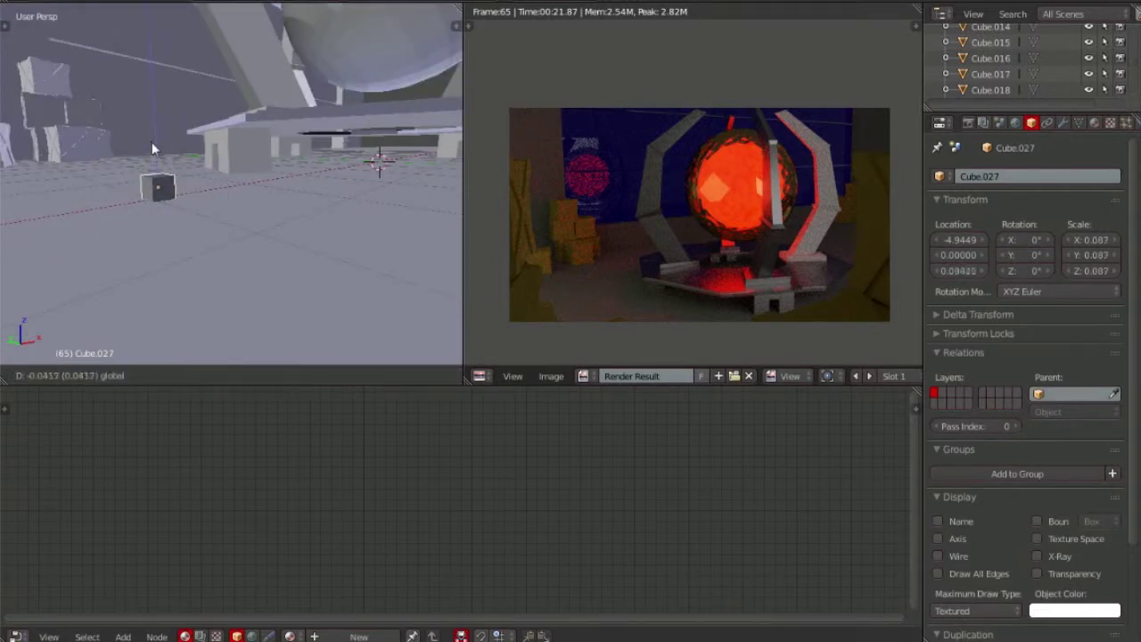
left_click(159, 149)
Switch to orthographic view, enlarge the 3D viewport, and select the small cube
middle_click_drag(165, 156, 268, 212)
scroll(272, 211, "up", 3)
scroll(272, 211, "down", 3)
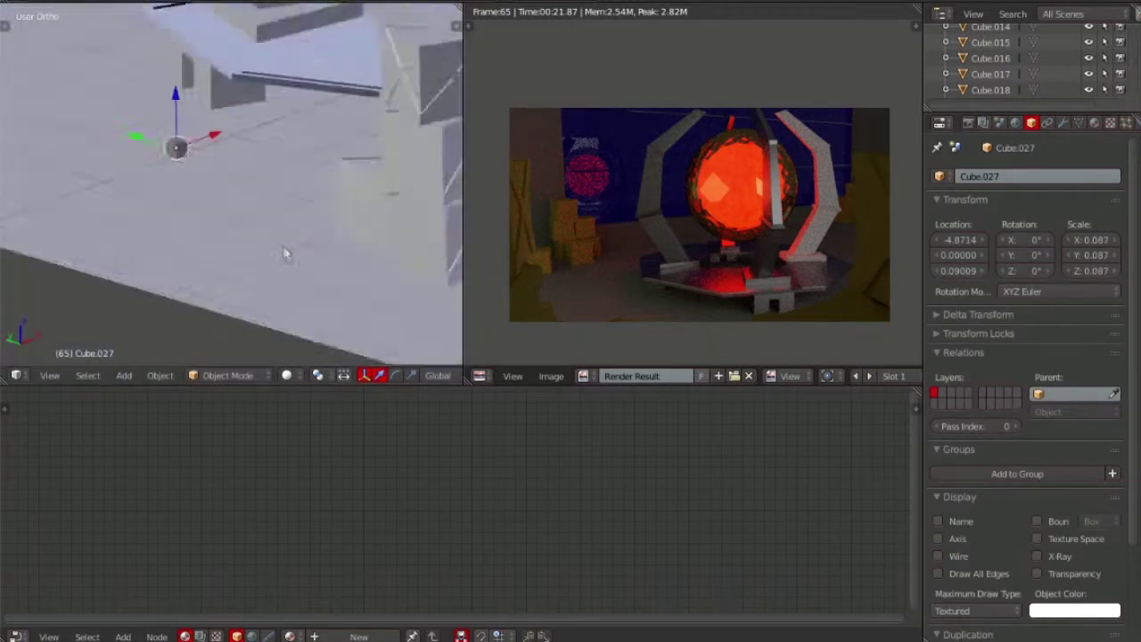
middle_click_drag(288, 250, 311, 204)
scroll(310, 200, "up", 2)
scroll(316, 187, "down", 2)
key("KP_5")
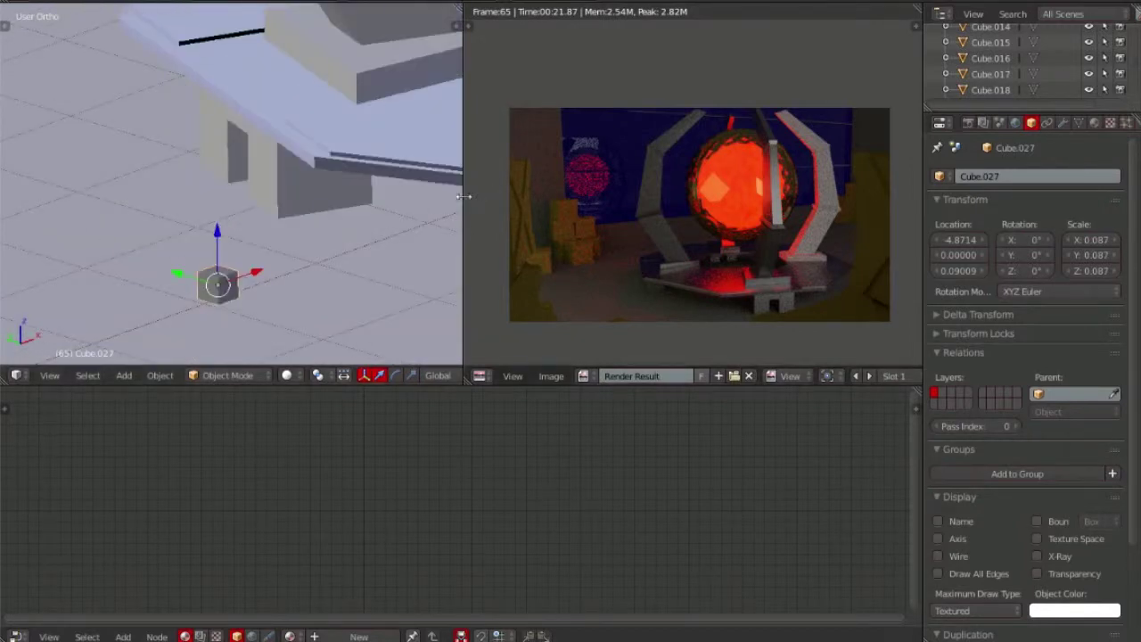
left_click_drag(463, 178, 869, 178)
left_click_drag(267, 366, 268, 532)
scroll(535, 268, "up", 2)
right_click(740, 258)
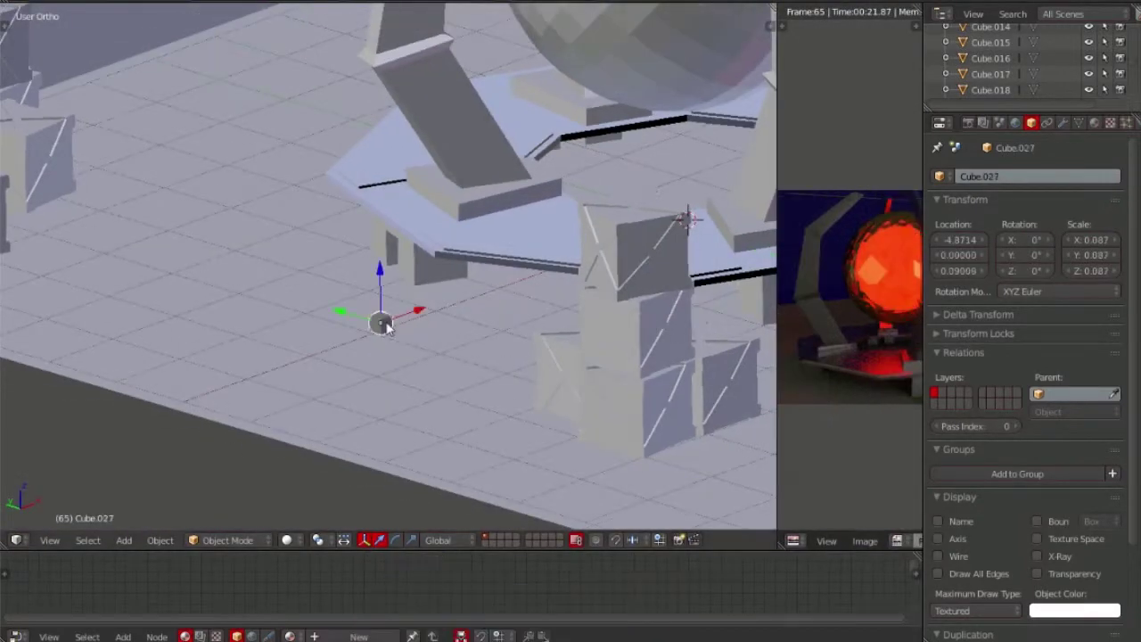
Stretch the cube along Y and flatten it along Z into a thin slab
key("s")
key("y")
key("Escape")
key("s")
key("y")
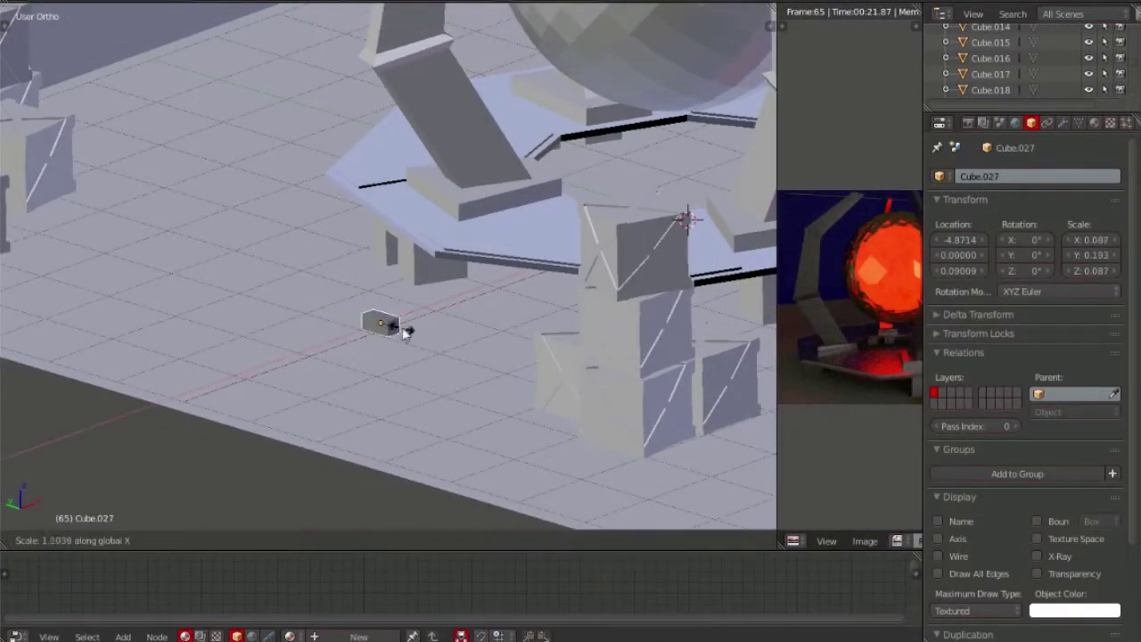
left_click(398, 326)
key("s")
key("z")
left_click(389, 323)
From the right side view, lower the slab along Z to rest at Z 0.04856
key("KP_3")
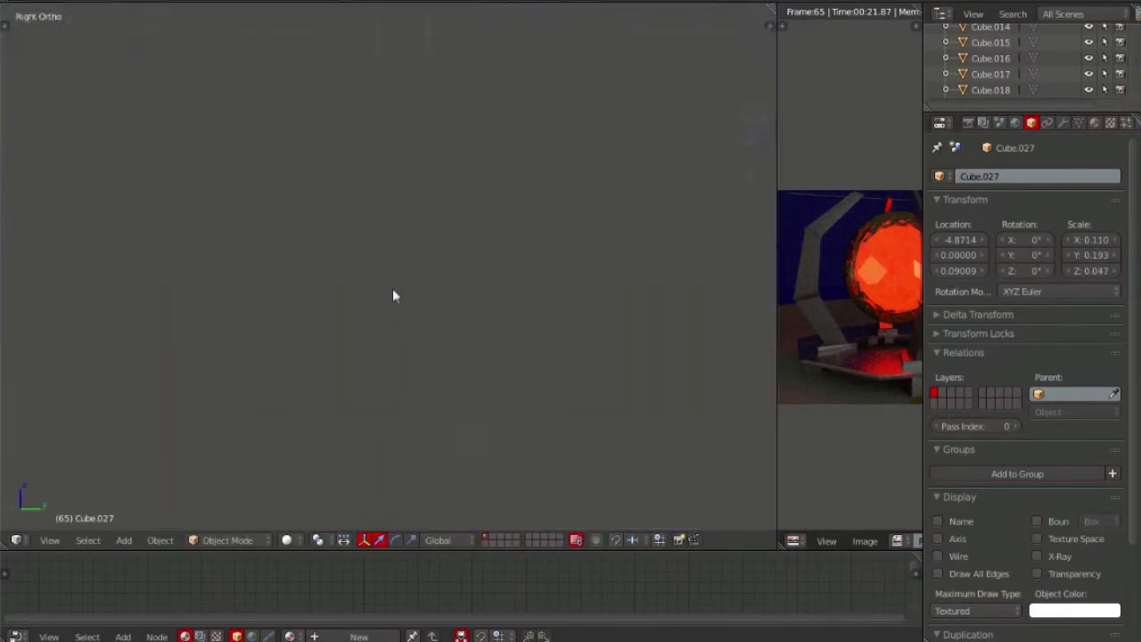
scroll(392, 288, "down", 3)
scroll(486, 326, "up", 5)
key("g")
key("z")
left_click(484, 331)
middle_click_drag(484, 332, 553, 294)
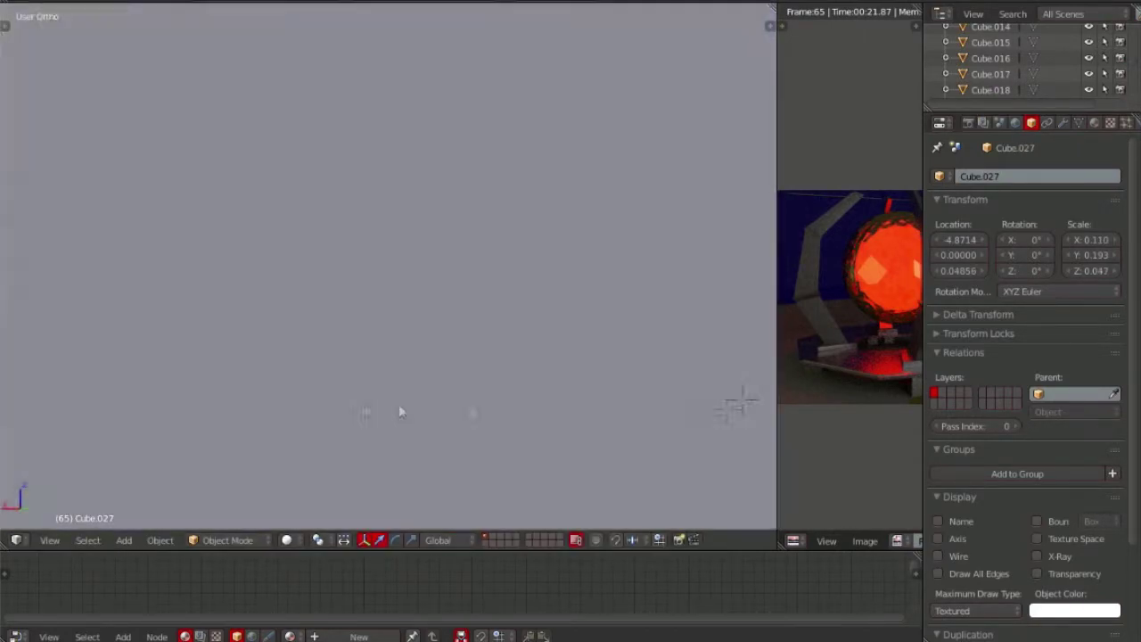
Frame the slab and widen it along the Y axis
key("KP_Decimal")
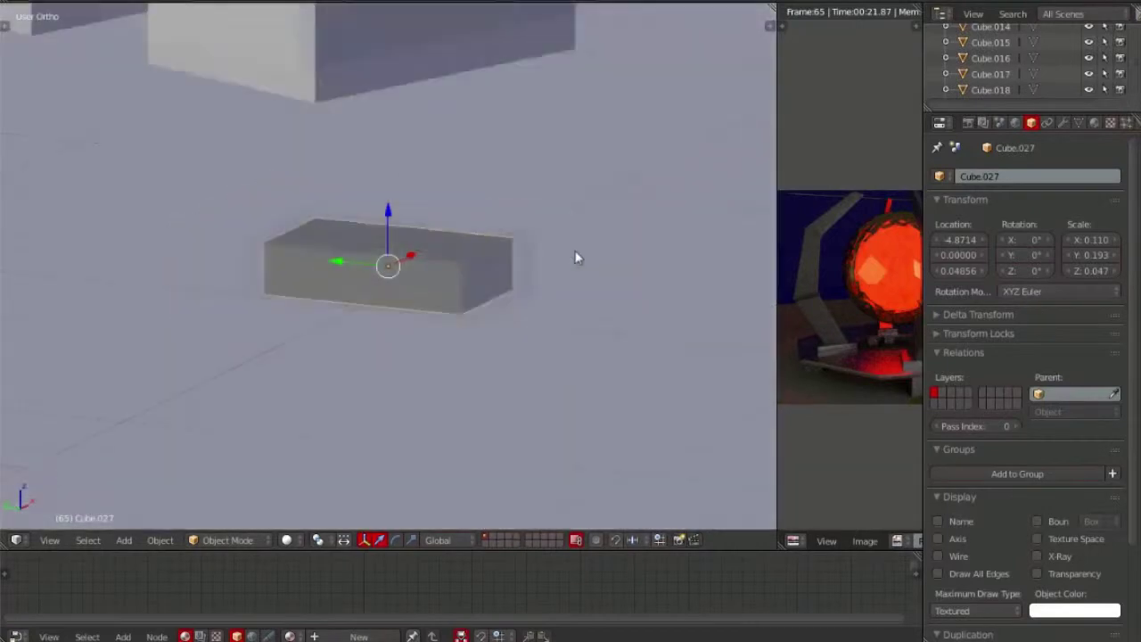
scroll(487, 273, "down", 8)
middle_click_drag(487, 273, 497, 253)
scroll(465, 279, "up", 5)
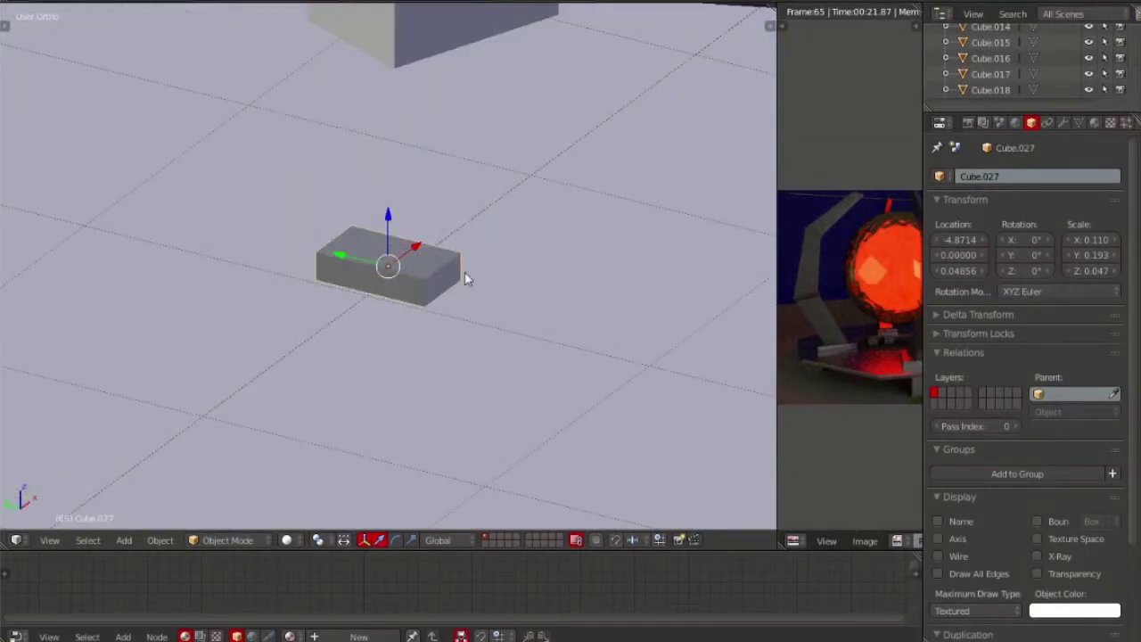
key("s")
key("y")
left_click(657, 255)
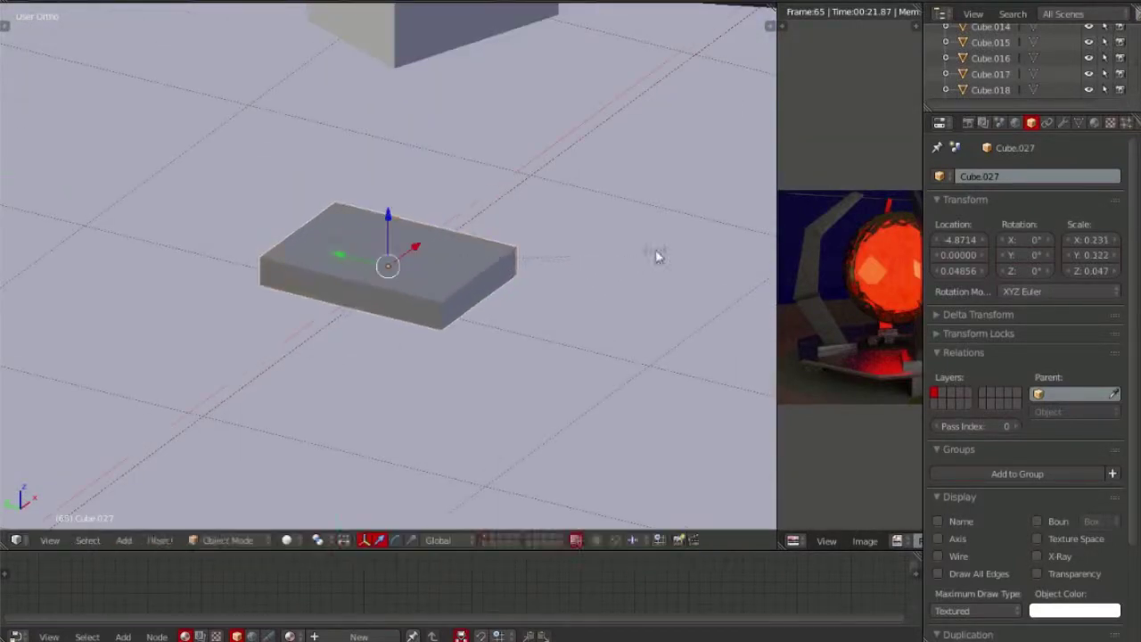
In Edit Mode, inset the slab's top face and extrude it upward into a tall pillar
key("Tab")
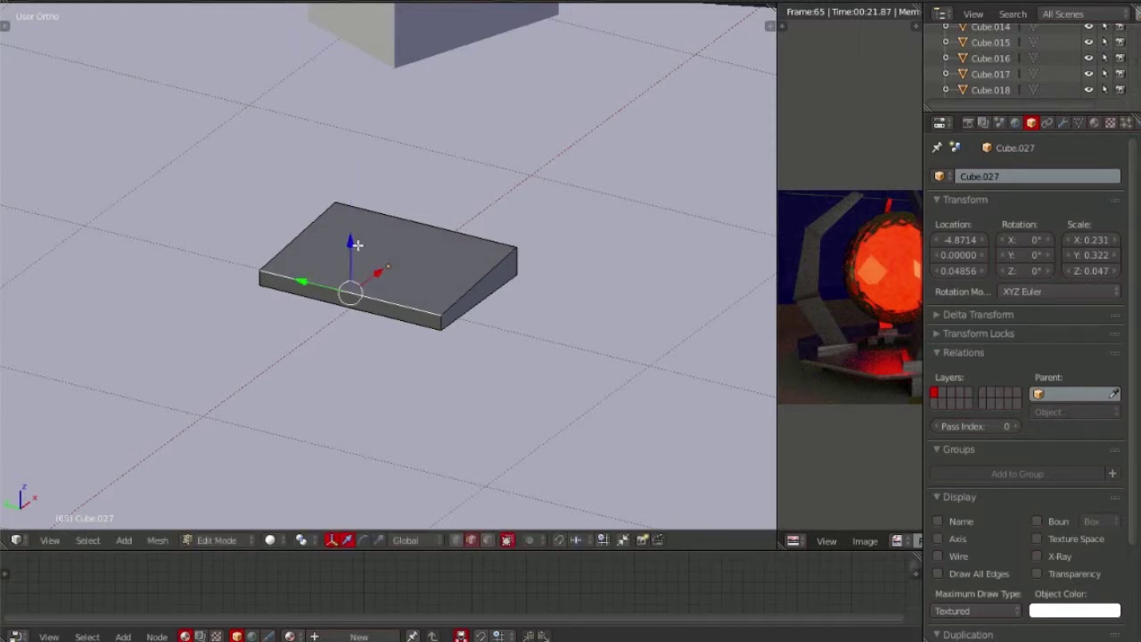
left_click(487, 539)
right_click(393, 248)
key("i")
left_click(465, 255)
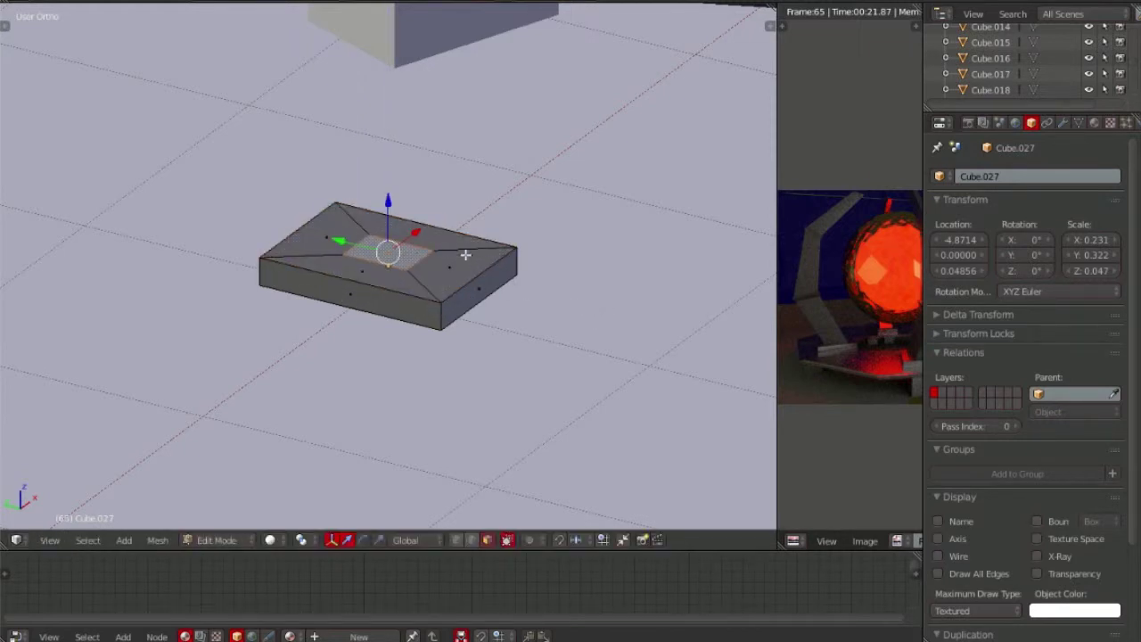
key("e")
right_click(433, 244)
scroll(436, 223, "down", 2)
key("e")
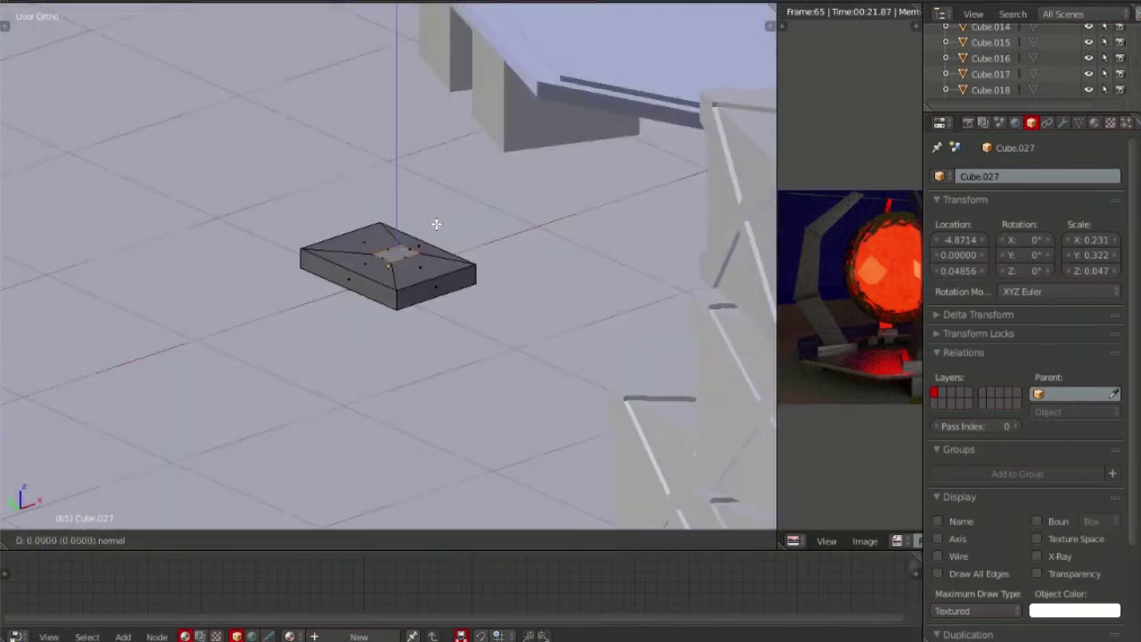
left_click(436, 98)
Tilt the pillar's top face around X and scale it into a wide plate
key("KP_0")
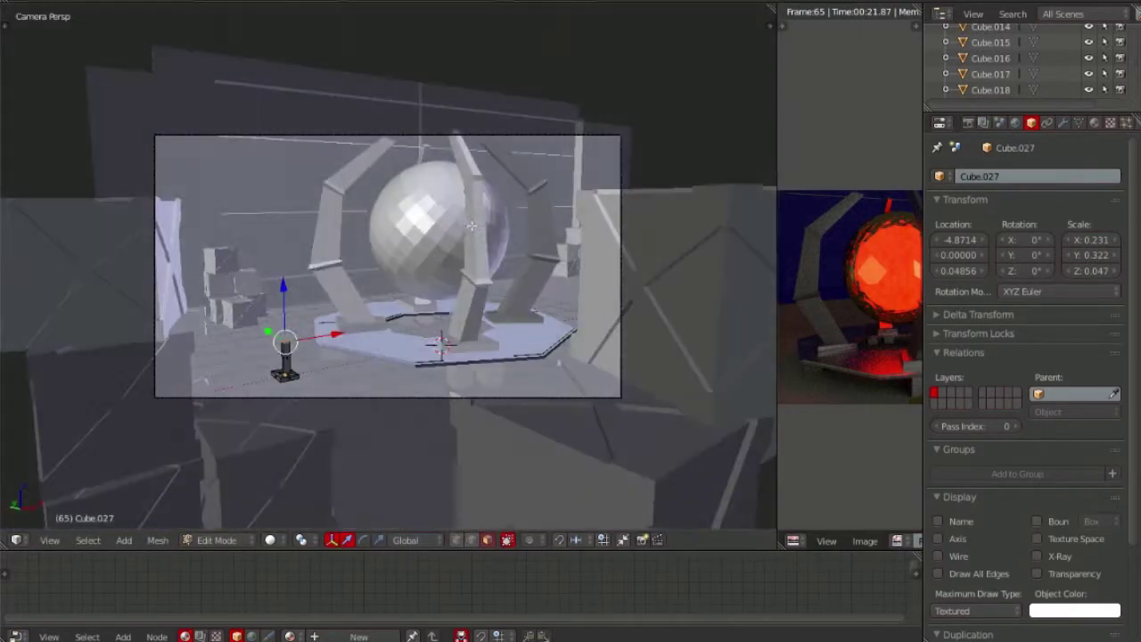
key("KP_Decimal")
key("r")
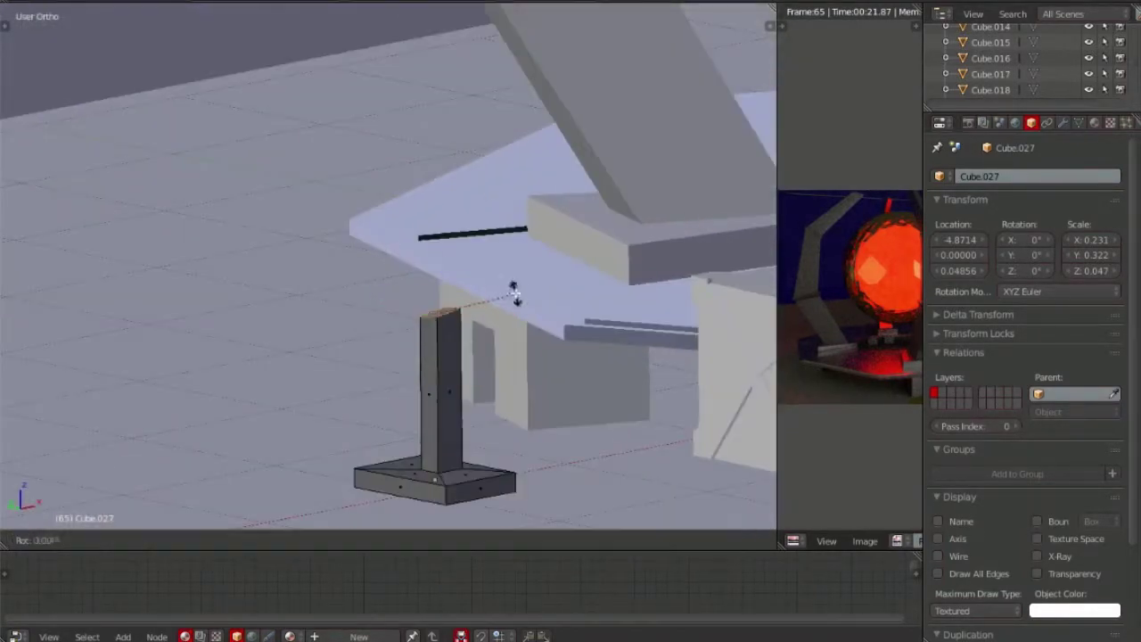
key("x")
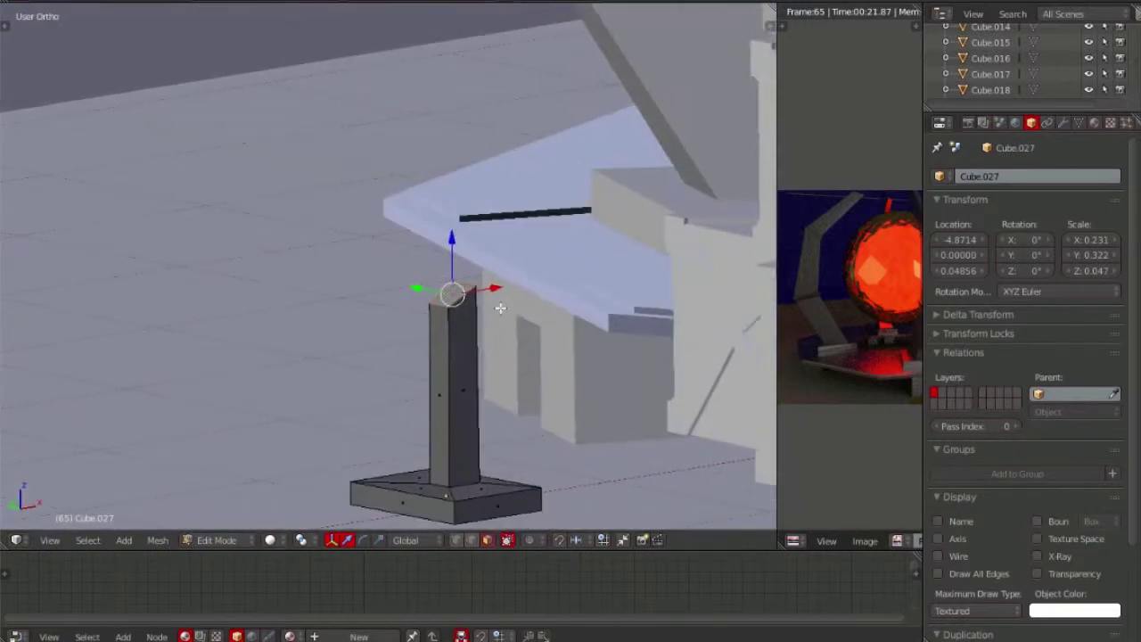
key("s")
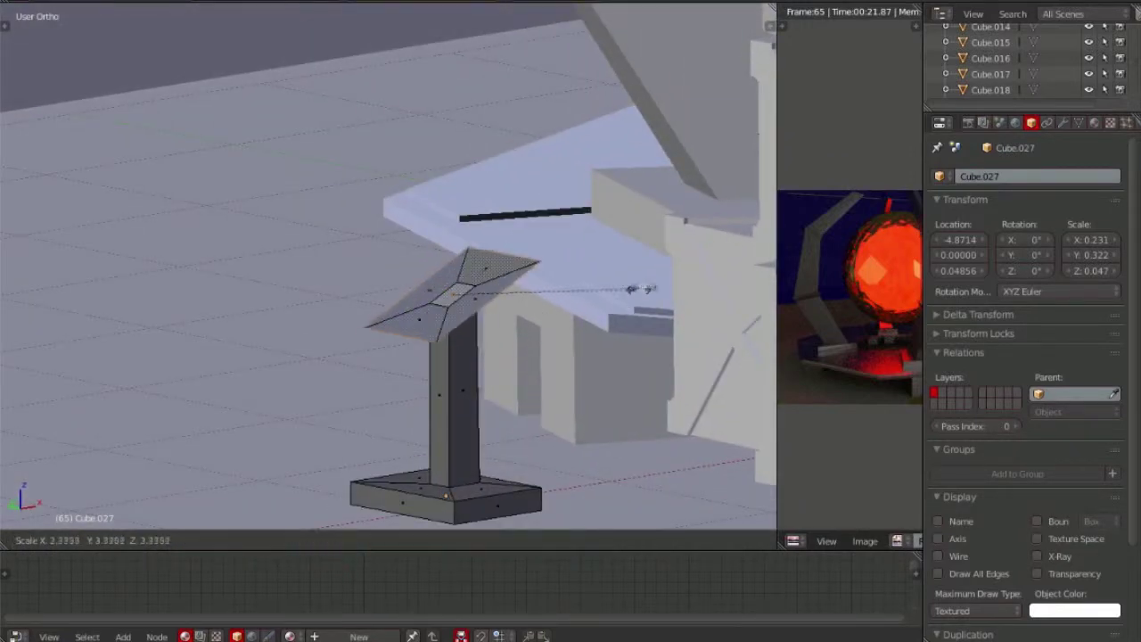
left_click(629, 274)
mouse_move(629, 274)
middle_mouse_down()
mouse_move(608, 319)
mouse_move(550, 189)
mouse_move(616, 227)
middle_mouse_up()
Circle-select every face of the tilted plate, frame them, and orbit up the post to inspect
scroll(616, 228, "down", 3)
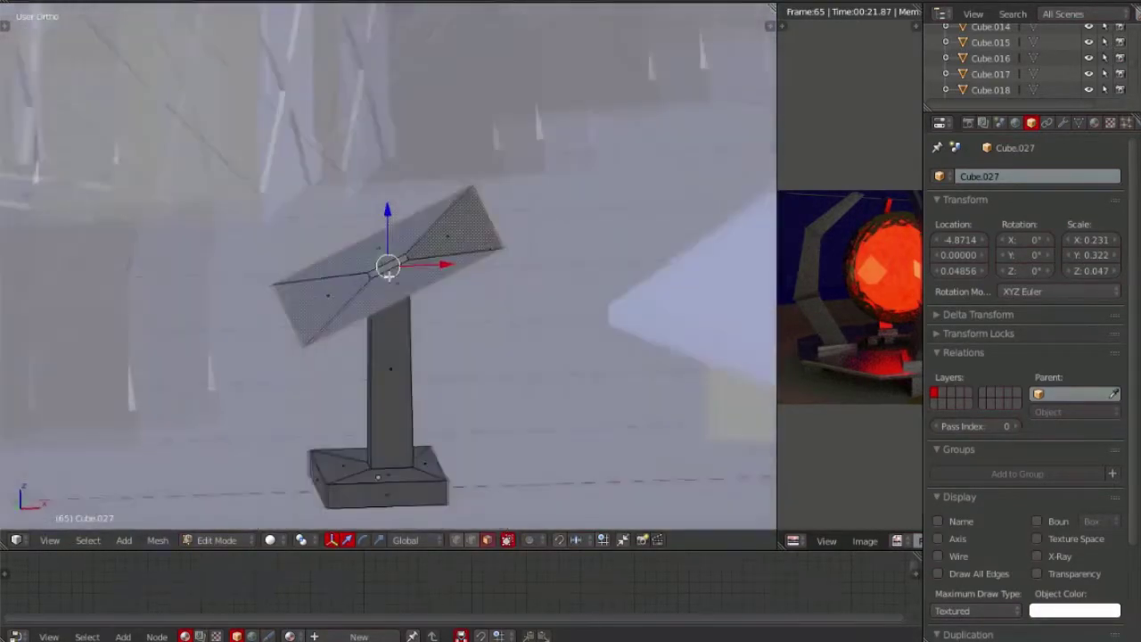
middle_click_drag(546, 264, 535, 268)
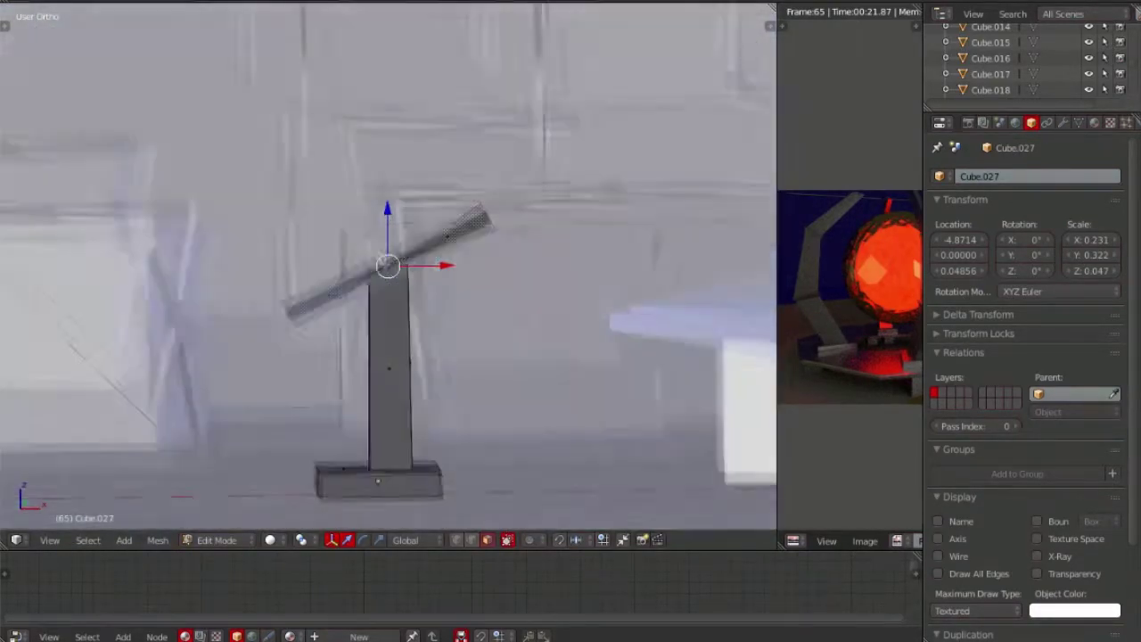
scroll(535, 268, "up", 3)
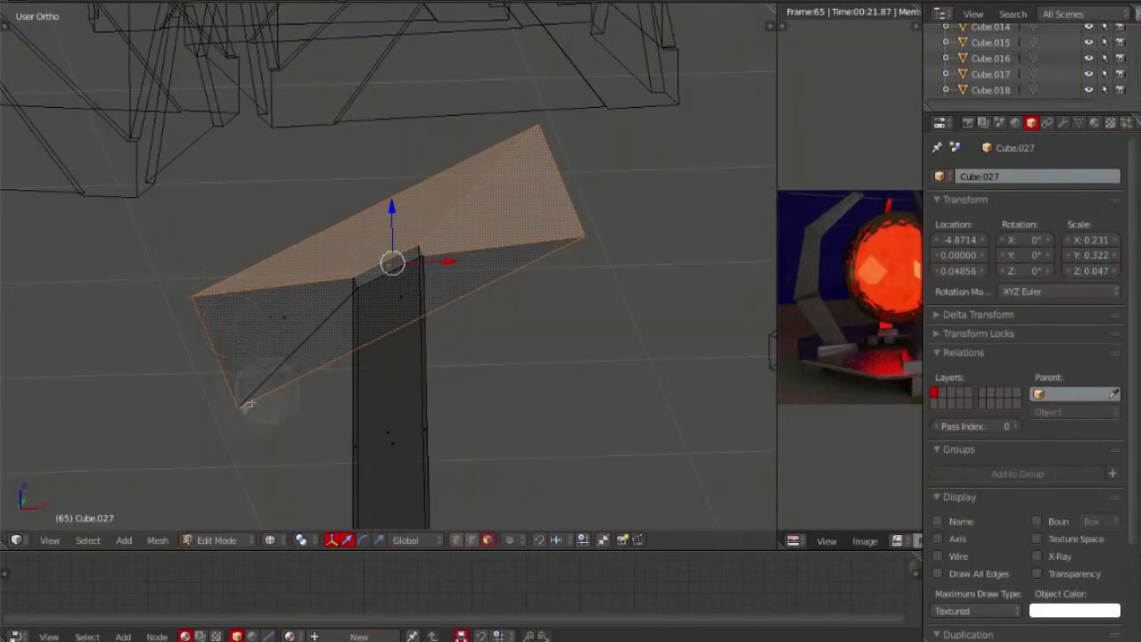
left_click_drag(366, 258, 387, 266)
mouse_move(387, 265)
middle_mouse_down()
mouse_move(553, 274)
mouse_move(464, 232)
middle_mouse_up()
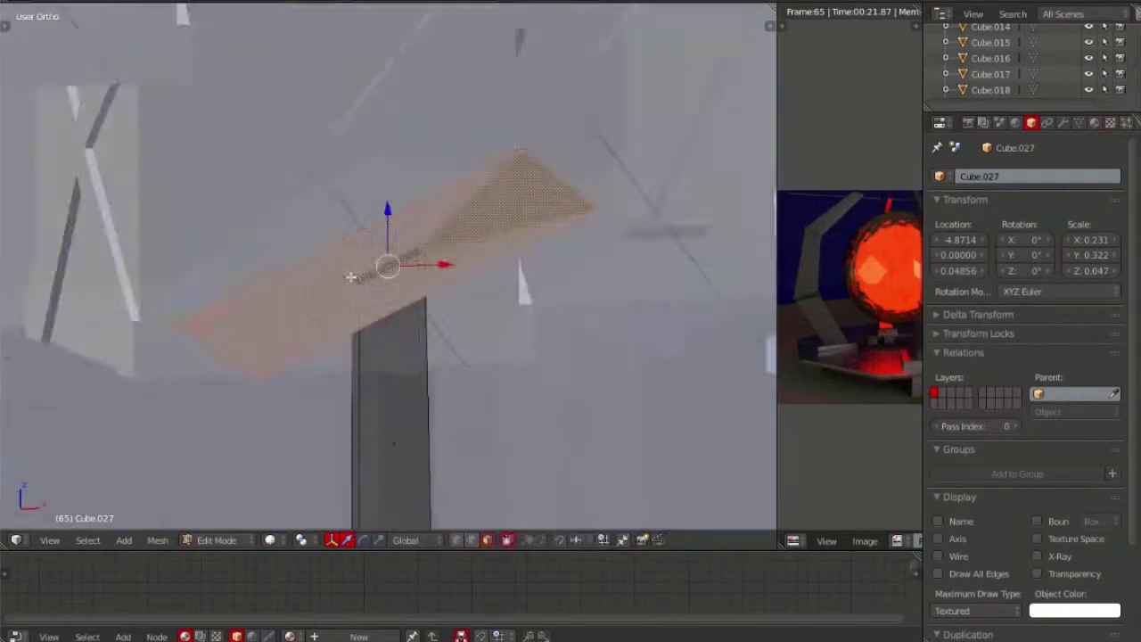
scroll(383, 187, "down", 4)
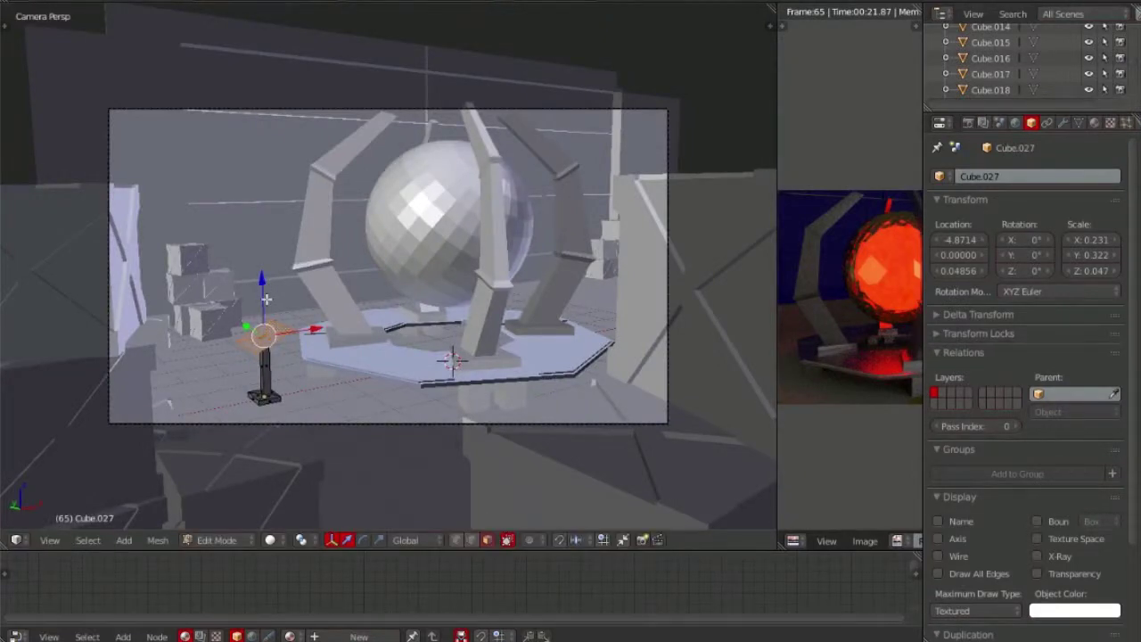
key("KP_Decimal")
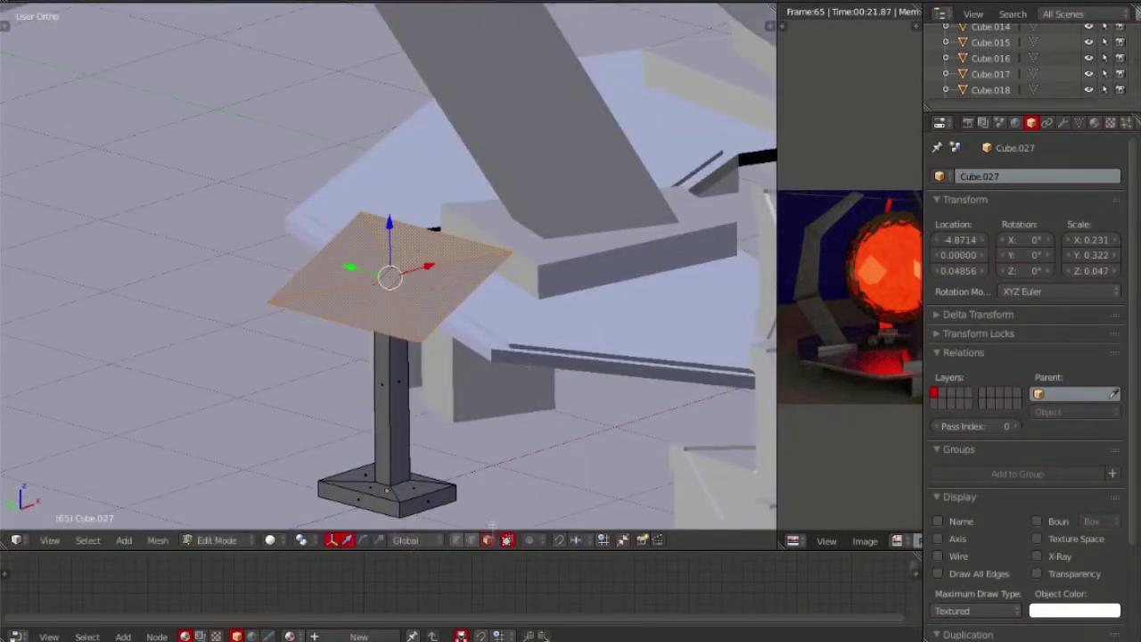
mouse_move(409, 294)
middle_mouse_down()
mouse_move(409, 278)
mouse_move(413, 295)
mouse_move(454, 282)
mouse_move(406, 229)
middle_mouse_up()
scroll(409, 279, "up", 2)
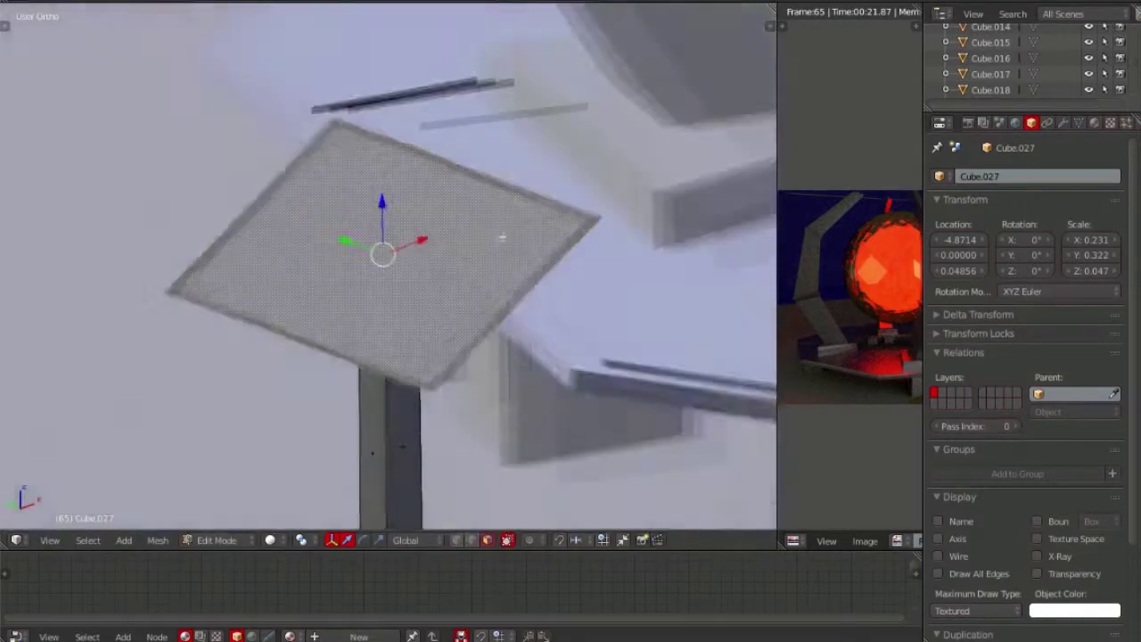
With Normal orientation, extrude the plate's face and scale it inward to form the frame
left_click(417, 540)
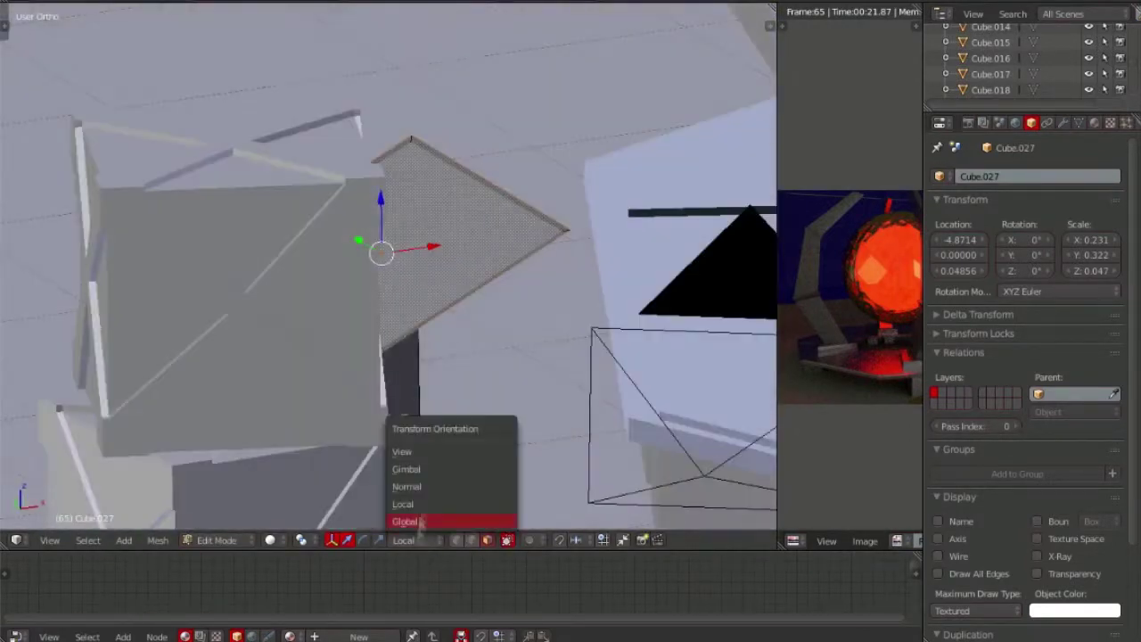
left_click(402, 452)
mouse_move(409, 499)
middle_mouse_down()
mouse_move(413, 428)
mouse_move(526, 366)
middle_mouse_up()
key("e")
left_click(403, 431)
key("s")
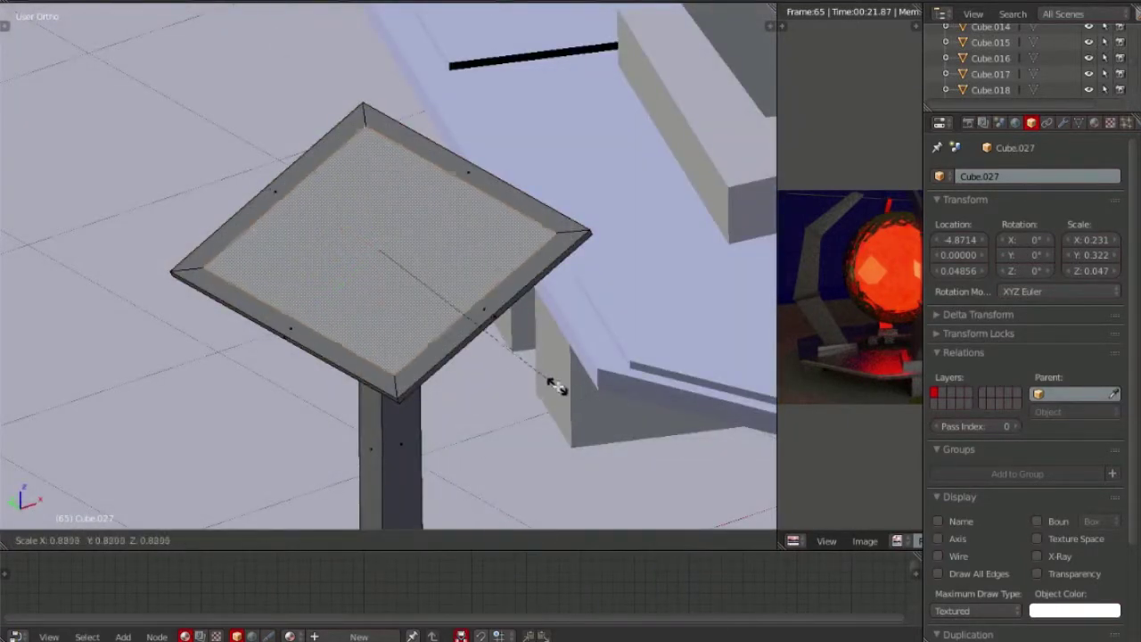
left_click(569, 393)
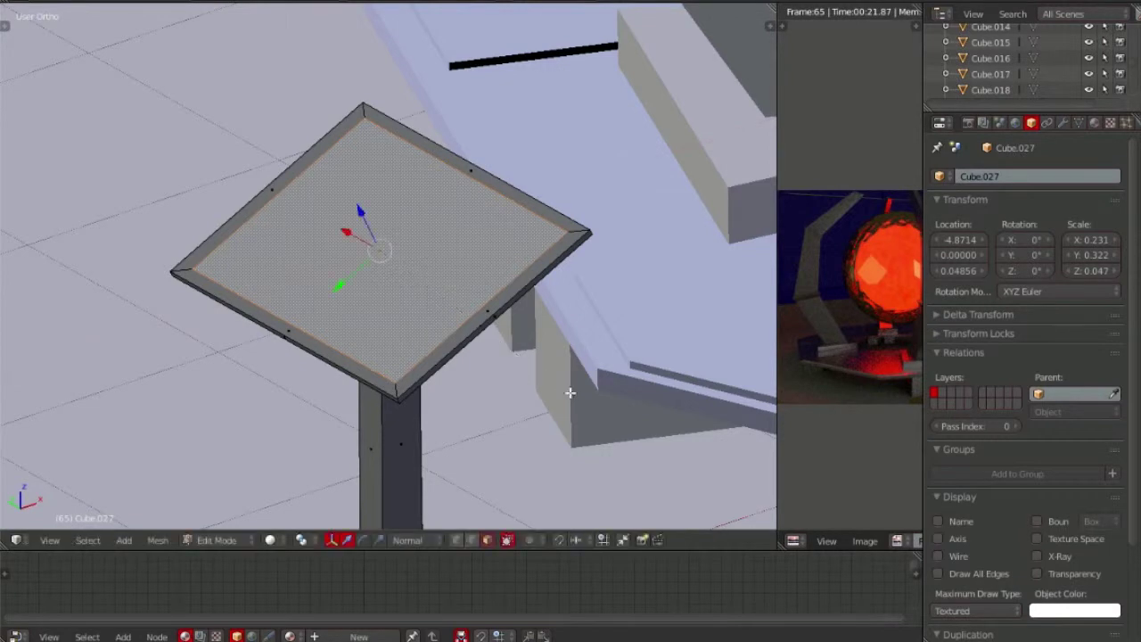
Mark a rim edge as a Freestyle edge and extrude the inner face to recess the screen
mouse_move(568, 393)
middle_mouse_down()
mouse_move(350, 335)
mouse_move(433, 428)
middle_mouse_up()
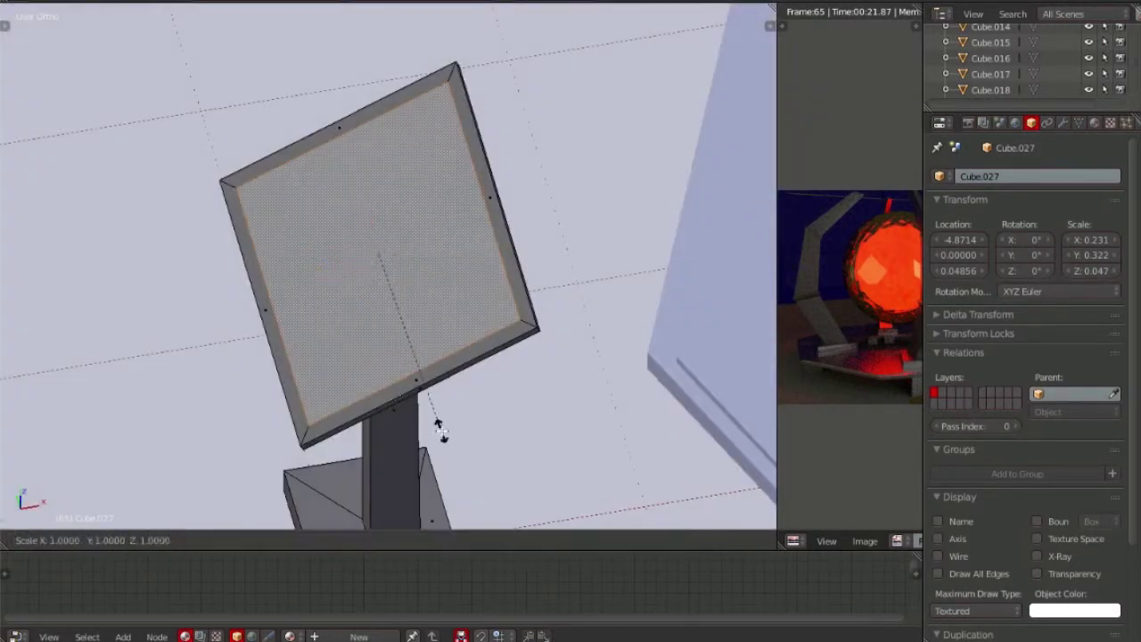
right_click(280, 317)
left_click(471, 540)
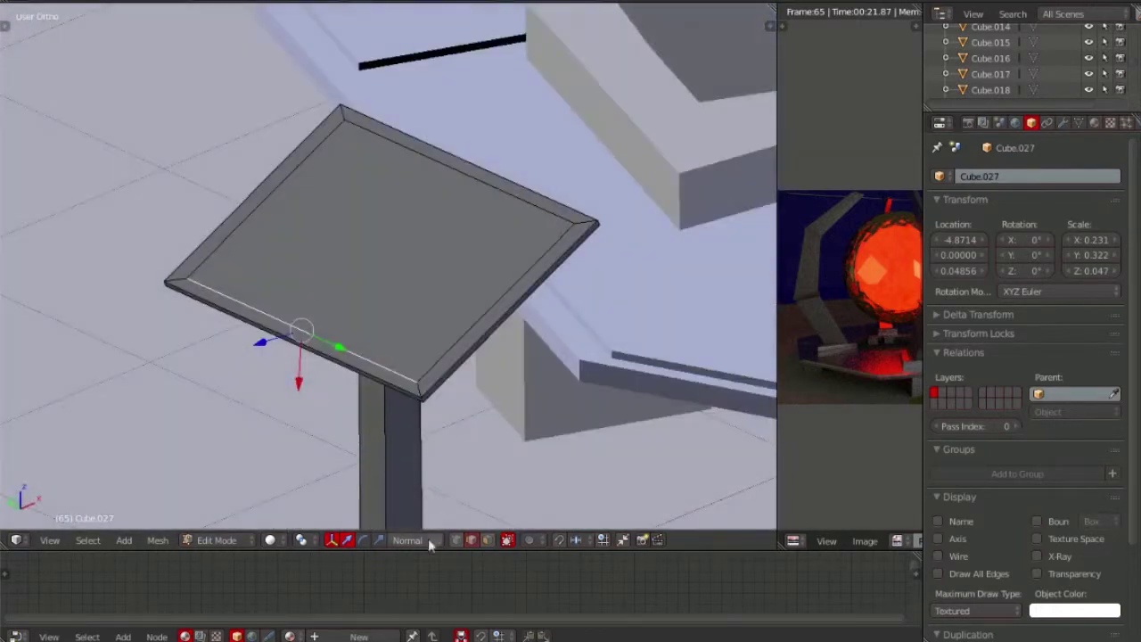
left_click(412, 541)
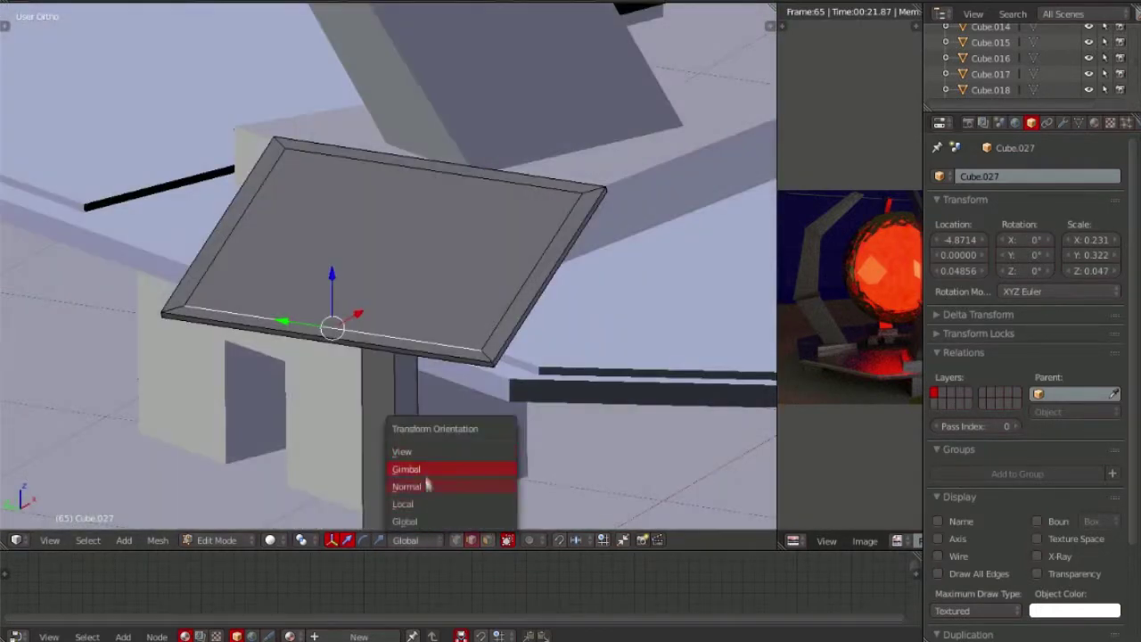
left_click(426, 485)
mouse_move(288, 313)
middle_mouse_down()
mouse_move(293, 324)
mouse_move(203, 326)
mouse_move(430, 294)
middle_mouse_up()
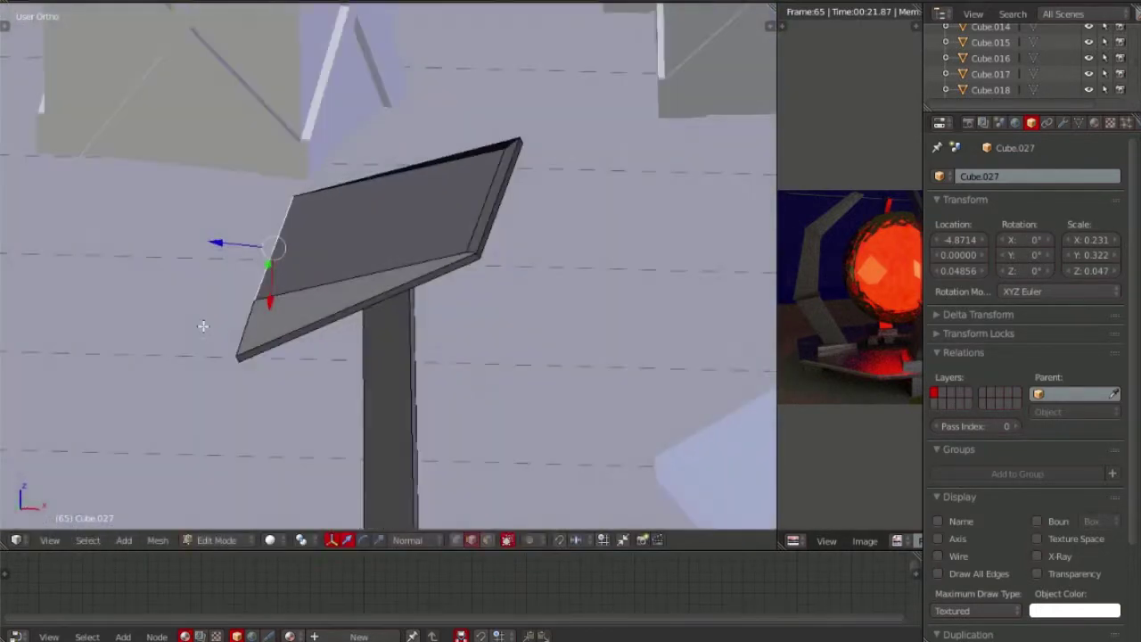
key("ctrl+e")
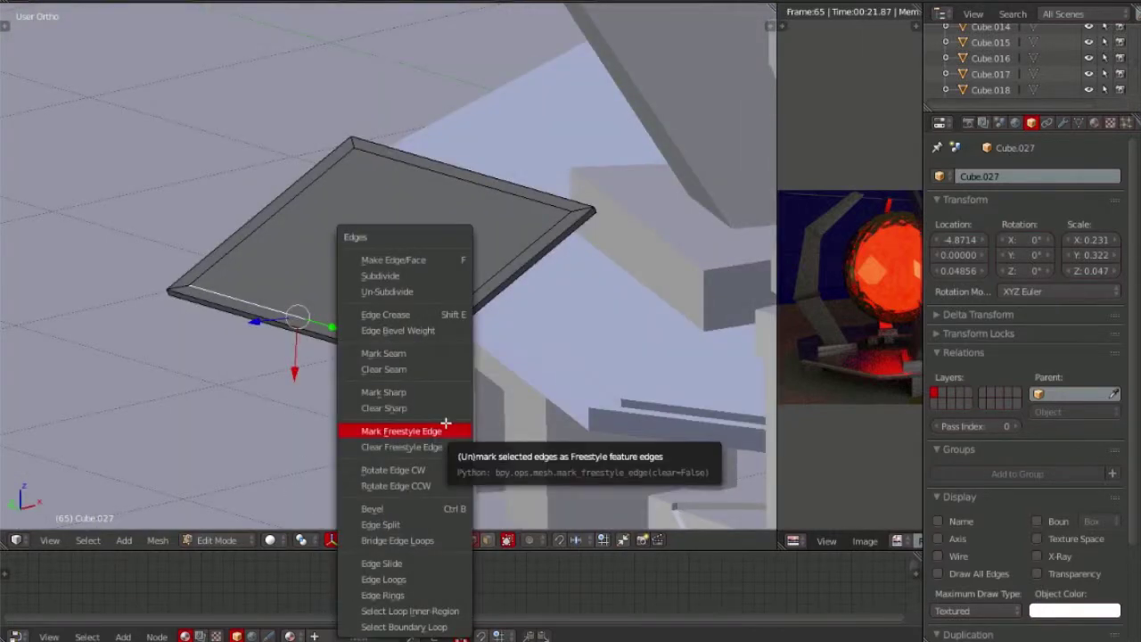
left_click(446, 425)
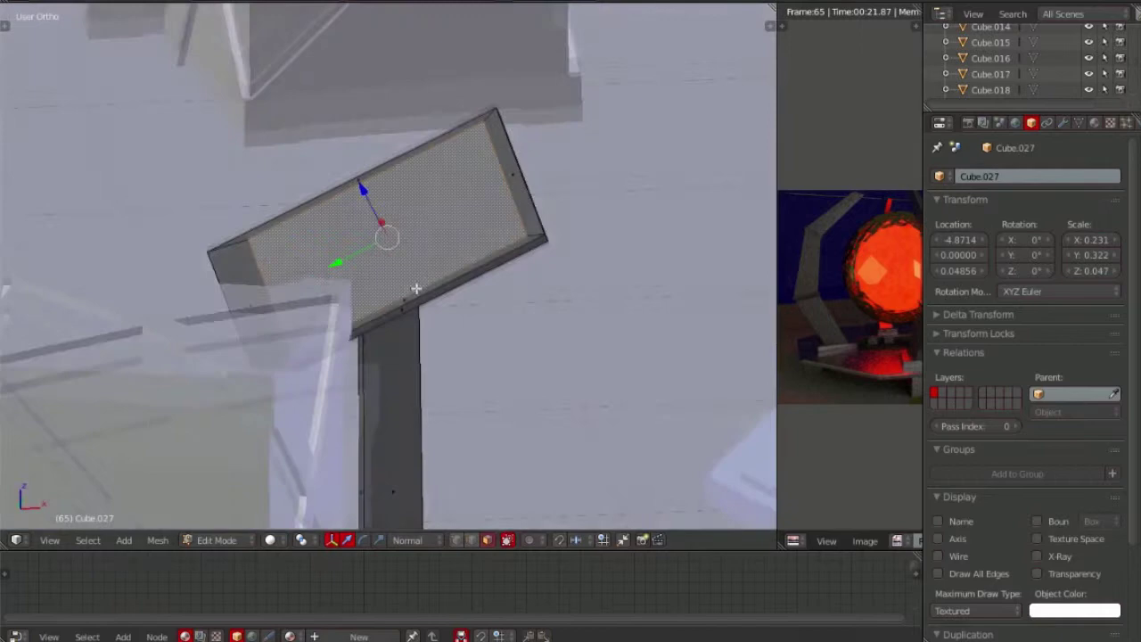
key("e")
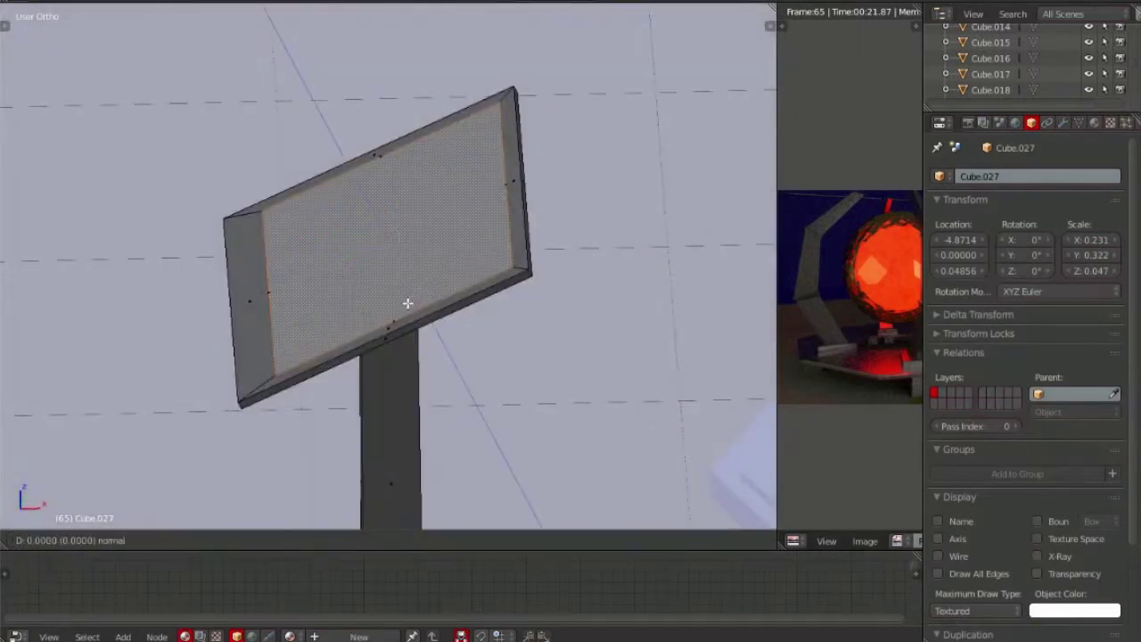
left_click(407, 303)
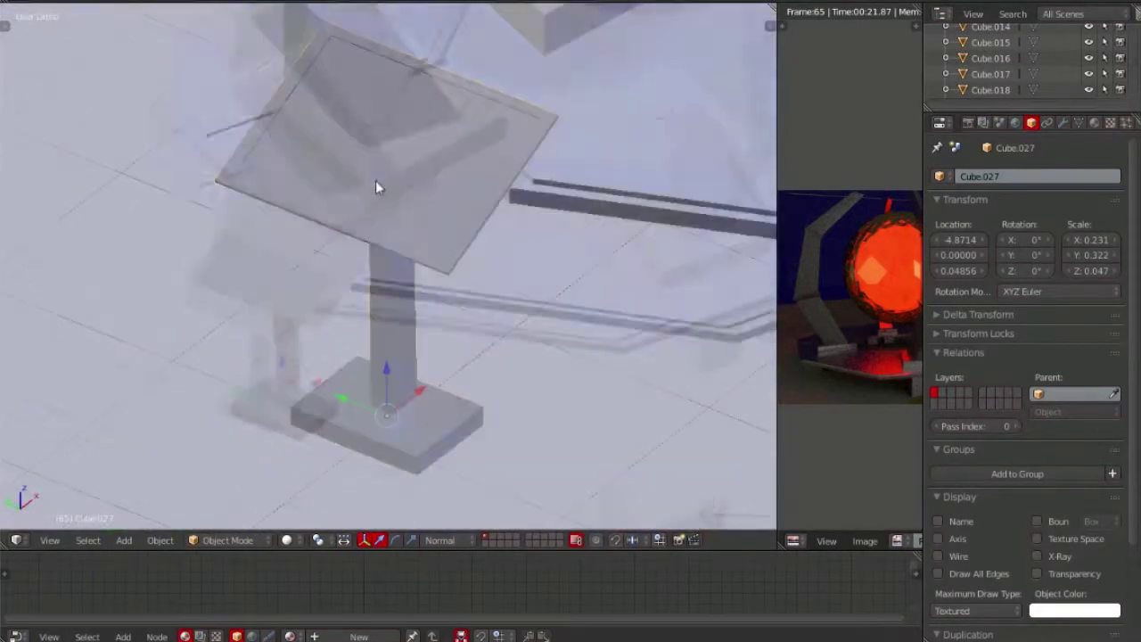
Give Cube.027 a new material 'komputer' using a Glass BSDF surface (IOR 1.450)
left_click(1094, 123)
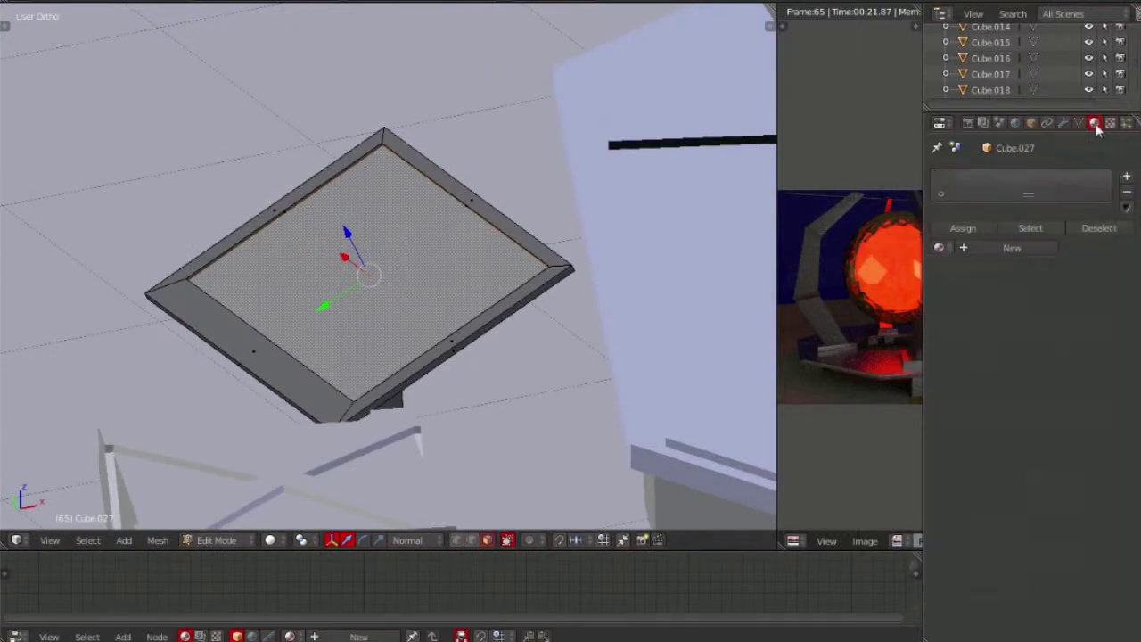
left_click(987, 247)
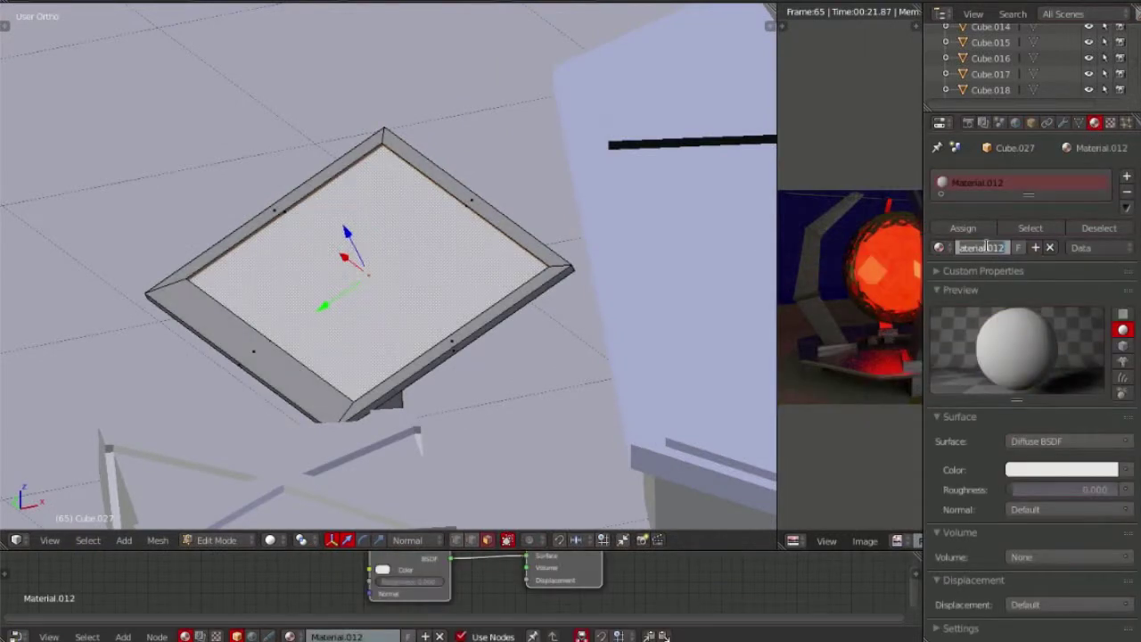
type("layer")
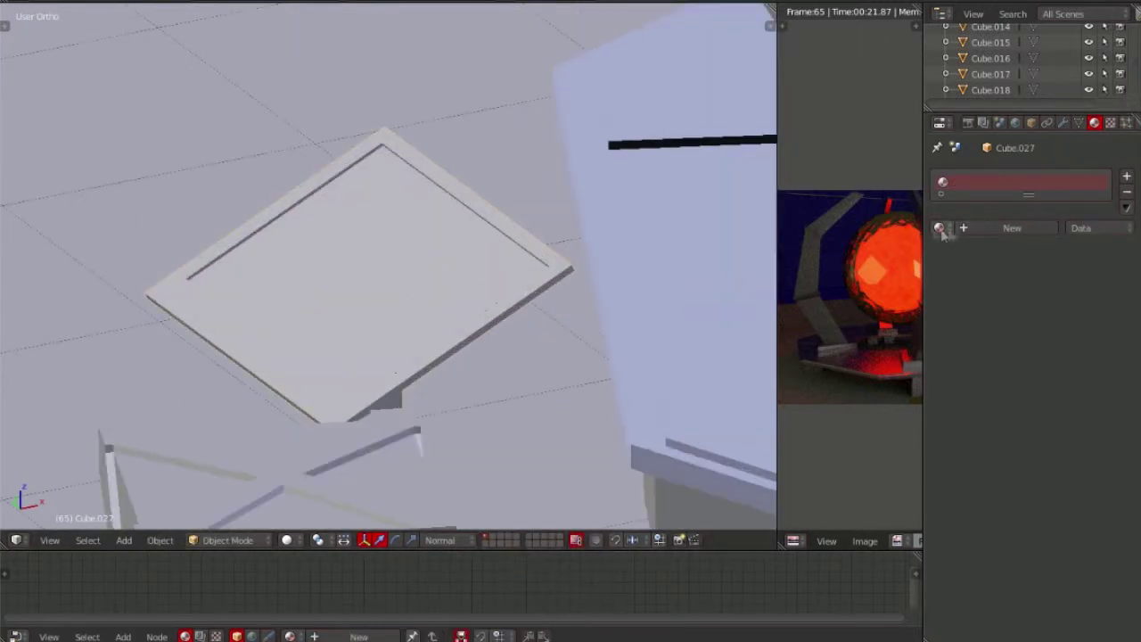
left_click(1012, 229)
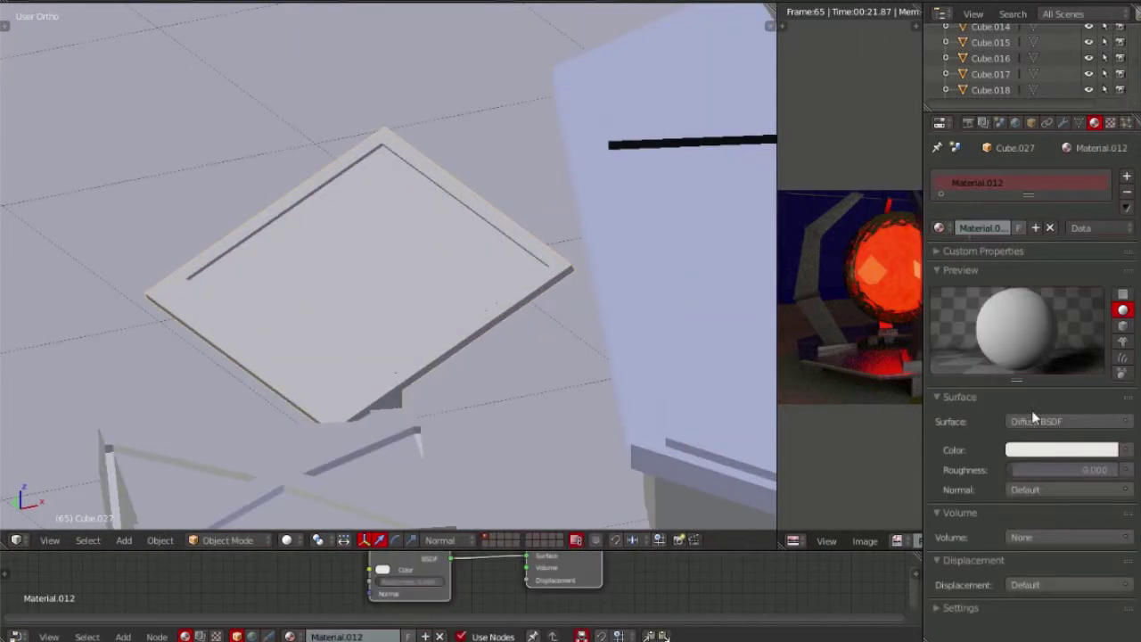
left_click(1034, 419)
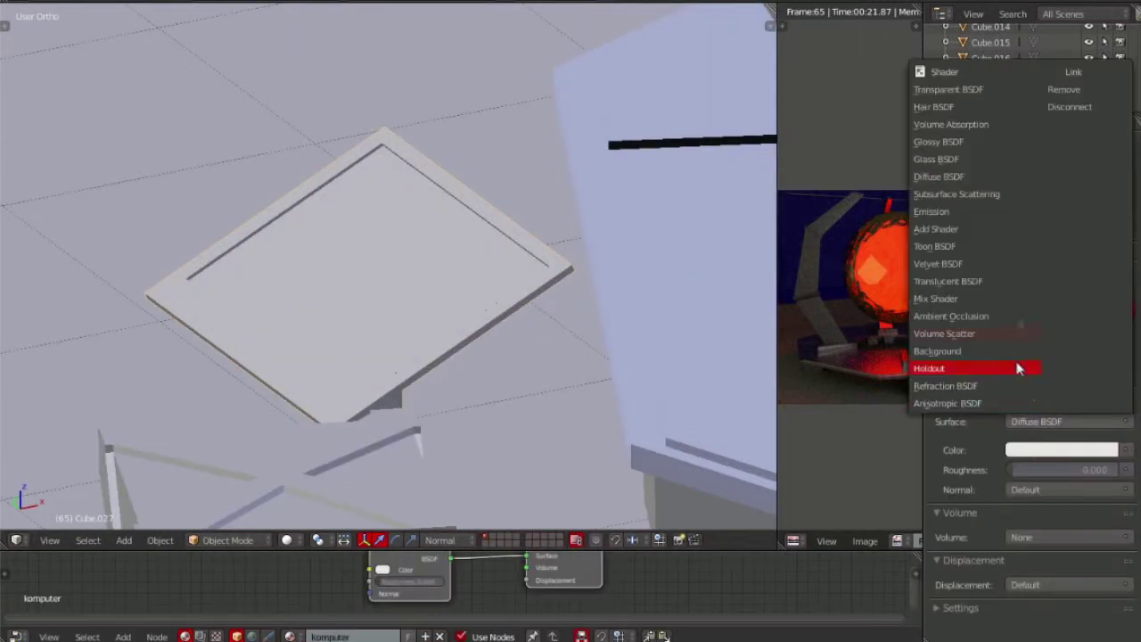
left_click(1013, 154)
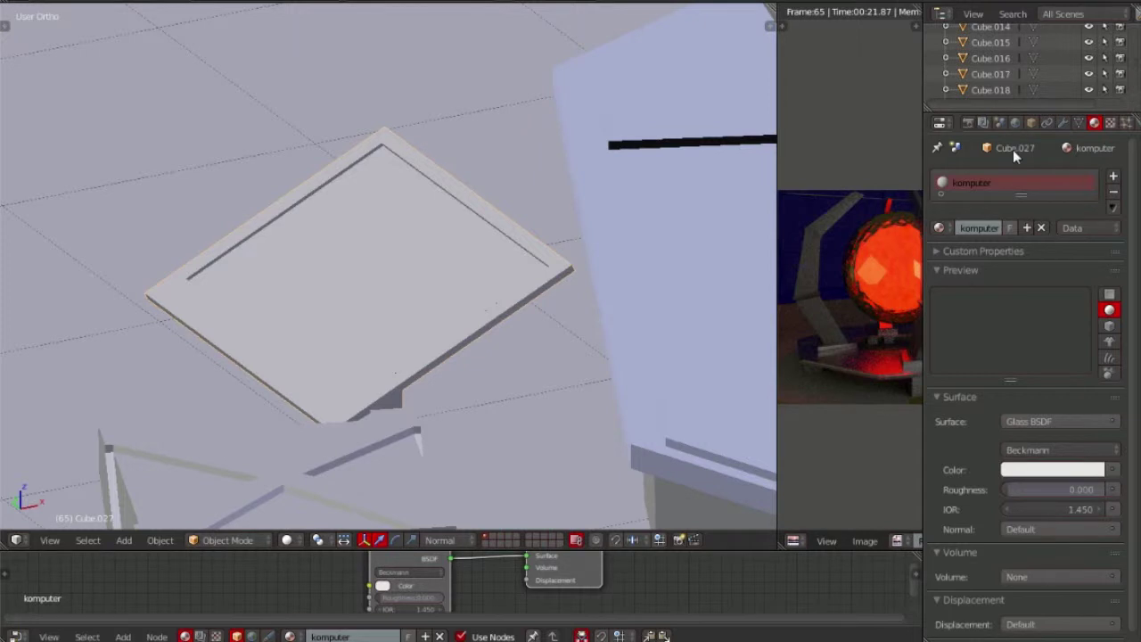